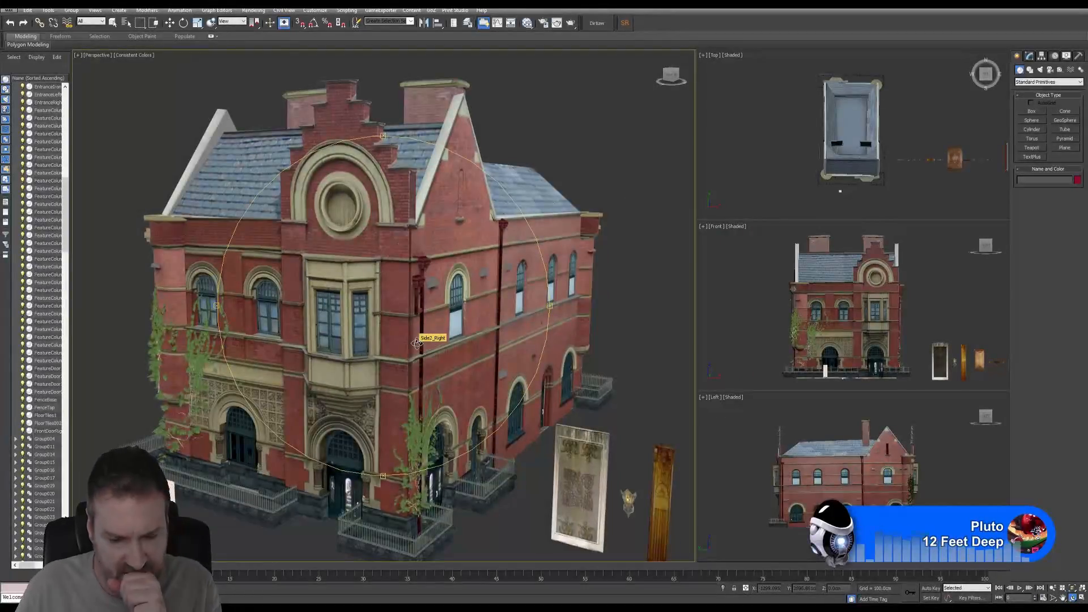
- Pan and zoom along the row of props, from the staircase and tiles to the windows and benches
{"action": "middle_click_drag", "start_coordinate": [416, 332], "coordinate": [376, 302]}
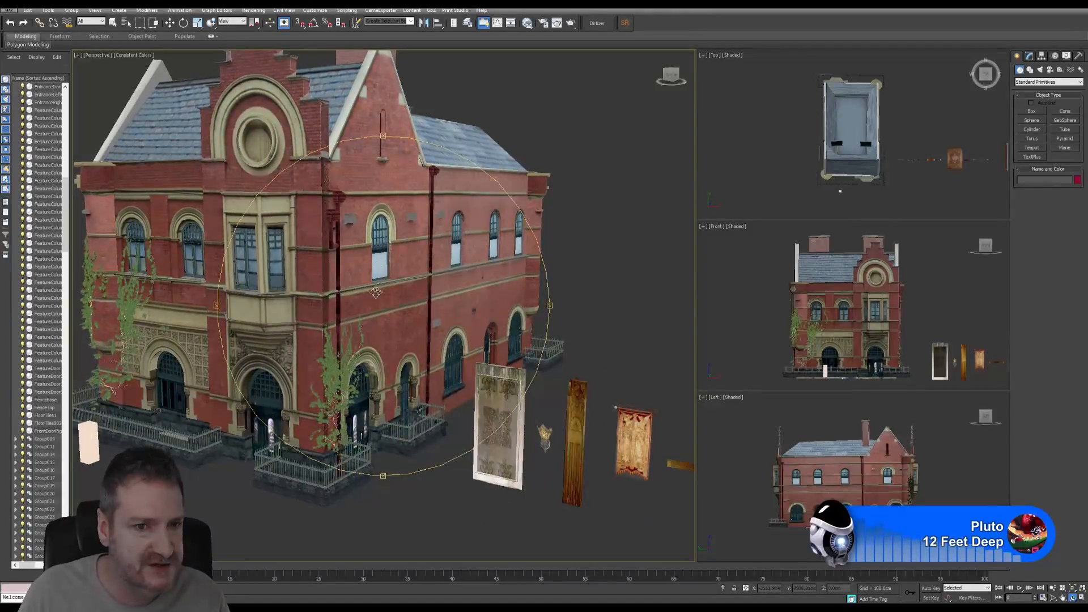
{"action": "scroll", "coordinate": [379, 291], "scroll_direction": "down", "scroll_amount": 1}
{"action": "scroll", "coordinate": [450, 299], "scroll_direction": "down", "scroll_amount": 3}
{"action": "middle_click_drag", "start_coordinate": [508, 352], "coordinate": [317, 270]}
{"action": "middle_click_drag", "start_coordinate": [534, 293], "coordinate": [315, 308]}
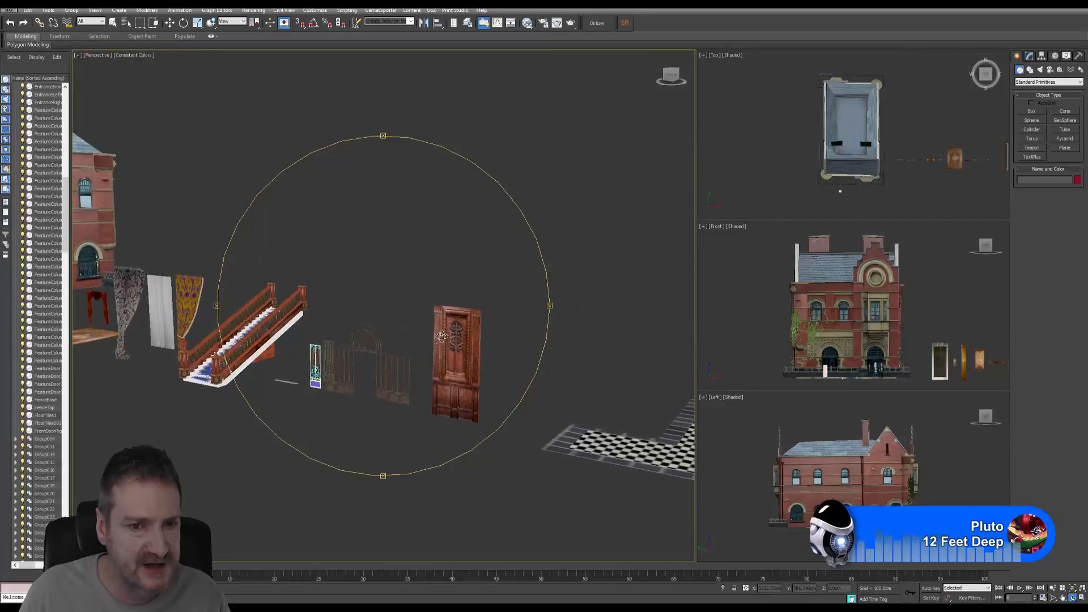
{"action": "middle_click_drag", "start_coordinate": [442, 336], "coordinate": [329, 306]}
{"action": "scroll", "coordinate": [436, 325], "scroll_direction": "down", "scroll_amount": 6}
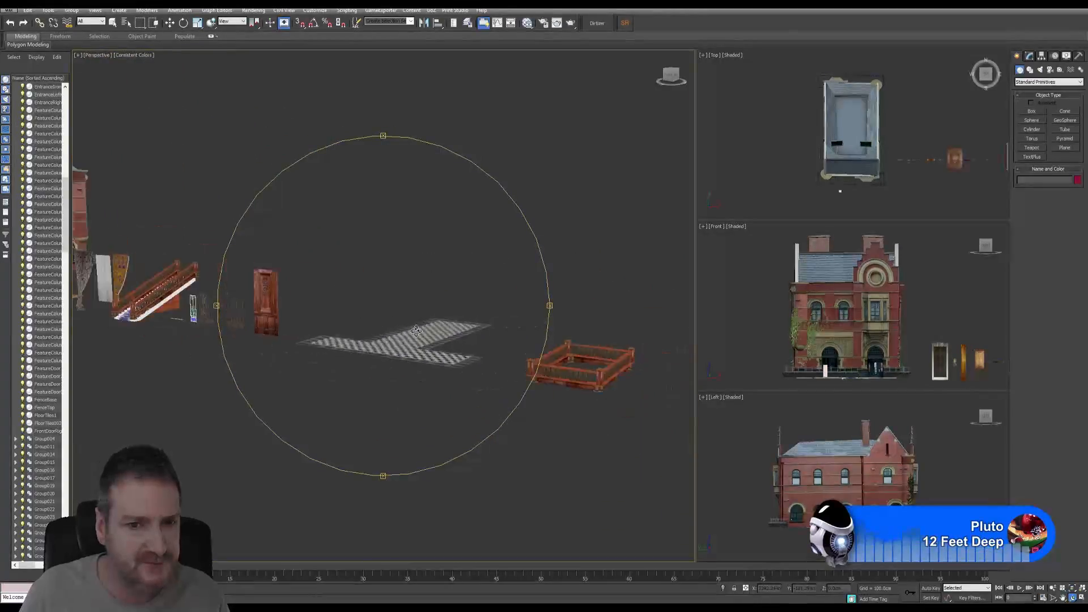
{"action": "middle_click_drag", "start_coordinate": [558, 318], "coordinate": [240, 262]}
{"action": "middle_click_drag", "start_coordinate": [637, 285], "coordinate": [385, 310]}
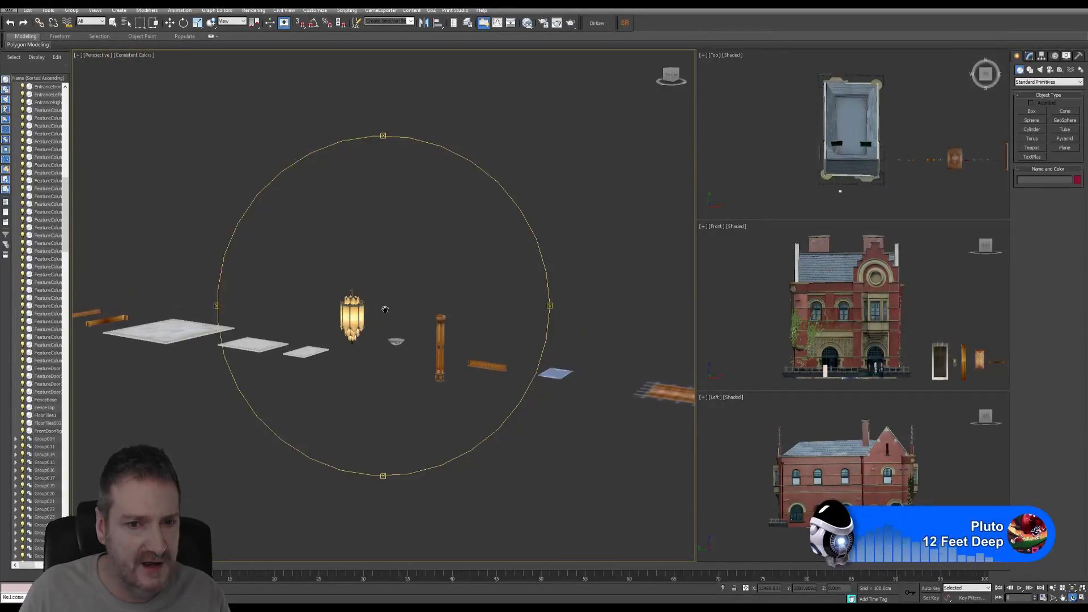
{"action": "middle_click_drag", "start_coordinate": [497, 312], "coordinate": [356, 278]}
{"action": "mouse_move", "coordinate": [448, 291]}
{"action": "middle_mouse_down"}
{"action": "mouse_move", "coordinate": [384, 286]}
{"action": "mouse_move", "coordinate": [461, 298]}
{"action": "mouse_move", "coordinate": [455, 310]}
{"action": "middle_mouse_up"}
{"action": "scroll", "coordinate": [455, 311], "scroll_direction": "down", "scroll_amount": 2}
{"action": "middle_click_drag", "start_coordinate": [515, 287], "coordinate": [247, 275]}
{"action": "mouse_move", "coordinate": [473, 291]}
{"action": "middle_mouse_down"}
{"action": "mouse_move", "coordinate": [397, 274]}
{"action": "mouse_move", "coordinate": [451, 284]}
{"action": "middle_mouse_up"}
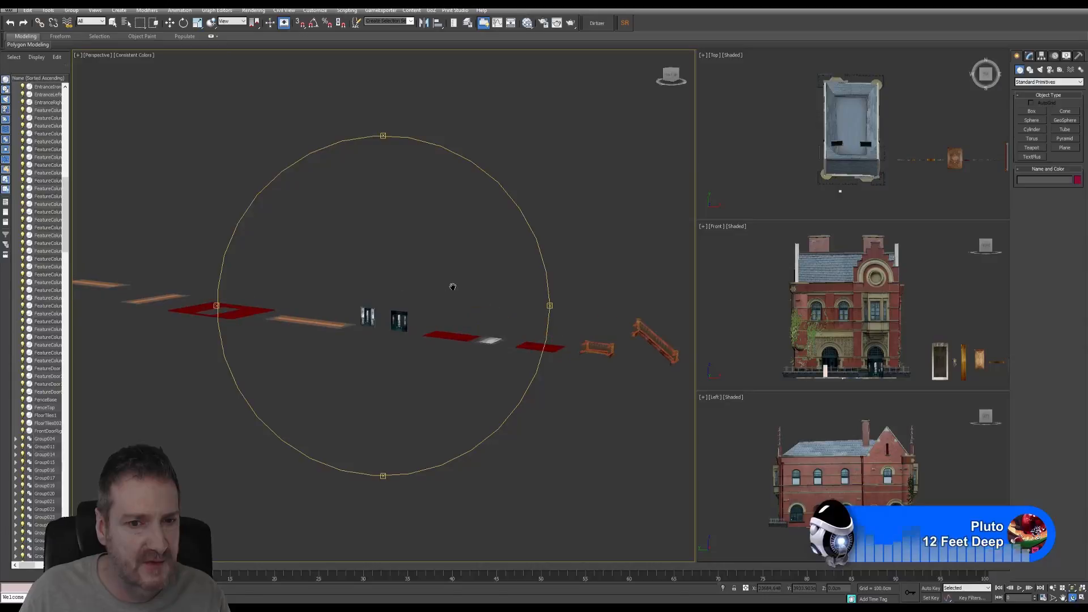
- Move back past the building and orbit in until the iron gates face the camera
{"action": "middle_click_drag", "start_coordinate": [332, 294], "coordinate": [442, 281]}
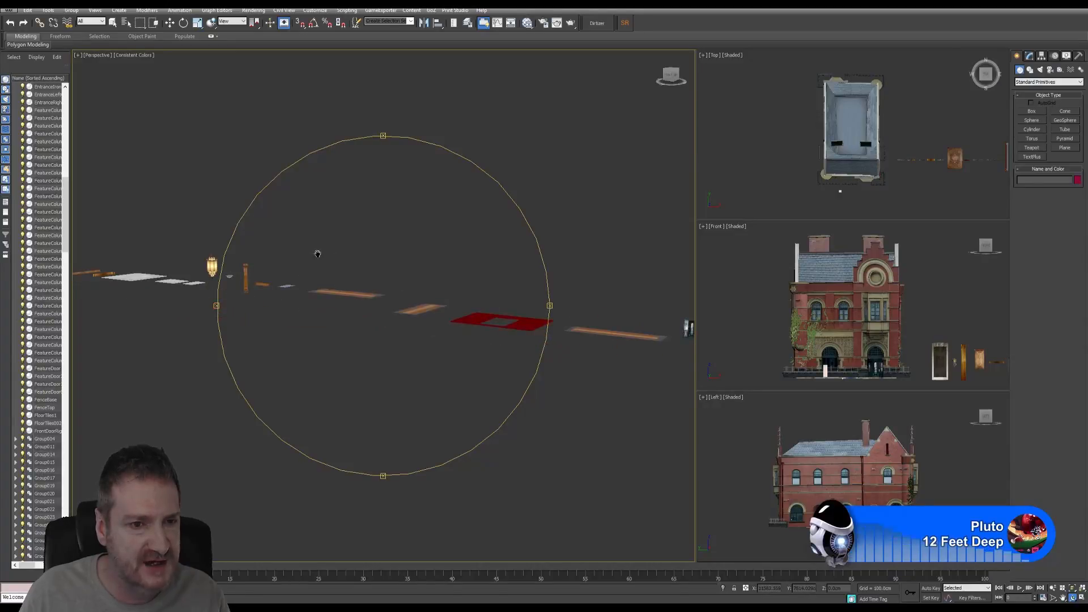
{"action": "mouse_move", "coordinate": [317, 253]}
{"action": "middle_mouse_down"}
{"action": "mouse_move", "coordinate": [453, 261]}
{"action": "mouse_move", "coordinate": [435, 274]}
{"action": "mouse_move", "coordinate": [369, 272]}
{"action": "mouse_move", "coordinate": [384, 276]}
{"action": "middle_mouse_up"}
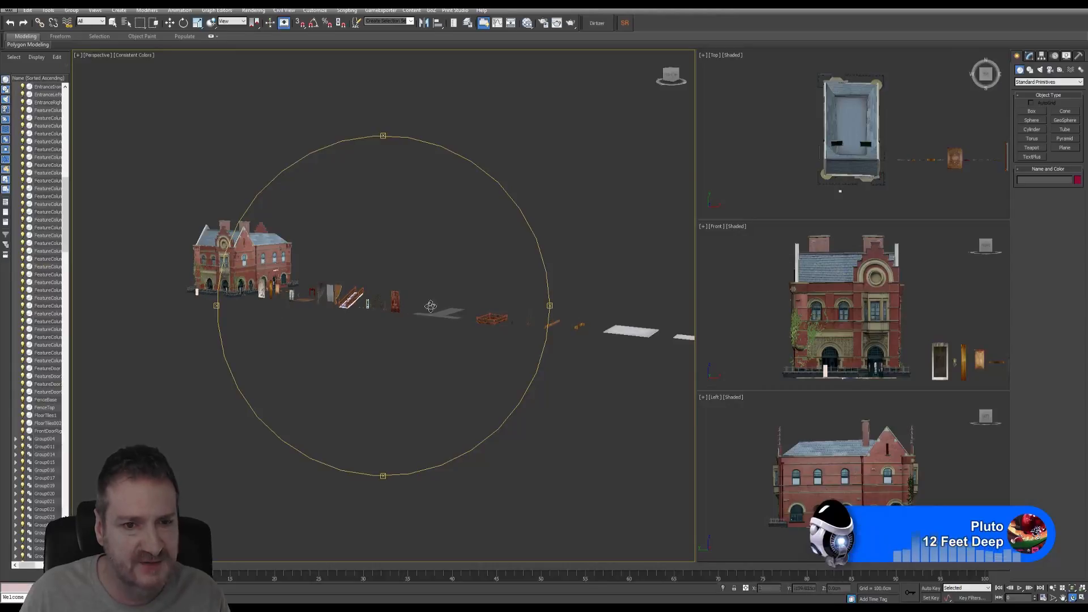
{"action": "scroll", "coordinate": [316, 295], "scroll_direction": "up", "scroll_amount": 4}
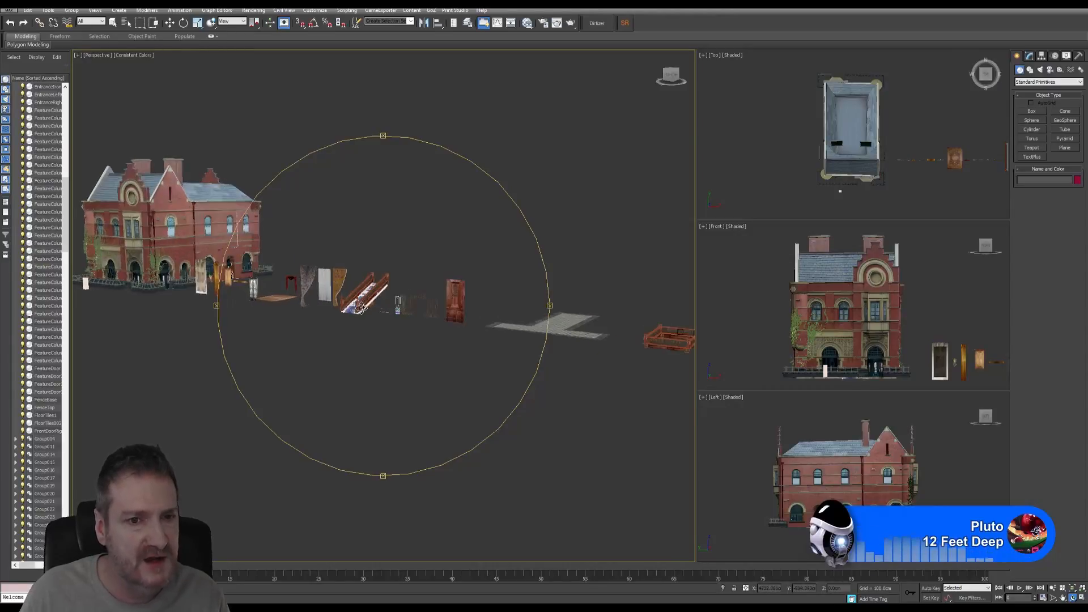
{"action": "scroll", "coordinate": [435, 302], "scroll_direction": "up", "scroll_amount": 3}
{"action": "scroll", "coordinate": [409, 310], "scroll_direction": "up", "scroll_amount": 3}
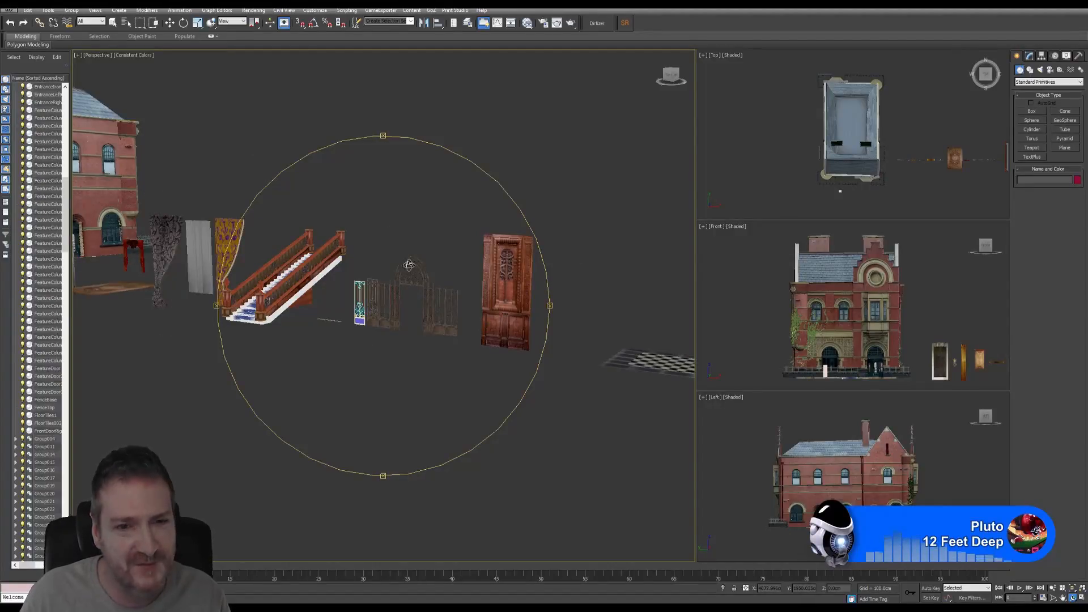
{"action": "left_click_drag", "start_coordinate": [389, 253], "coordinate": [386, 281]}
{"action": "scroll", "coordinate": [386, 303], "scroll_direction": "up", "scroll_amount": 6}
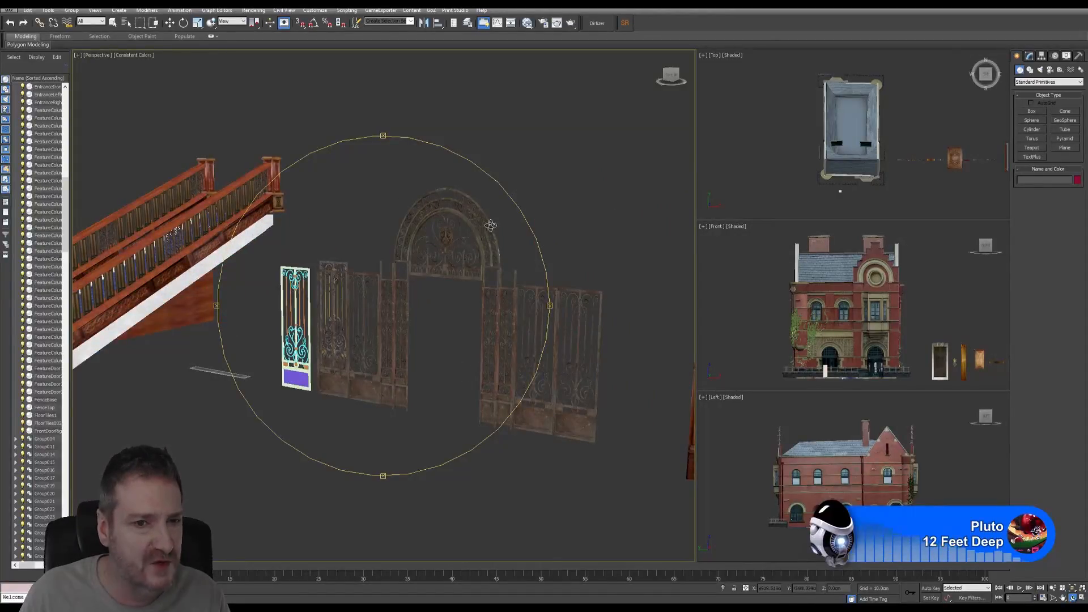
{"action": "left_click_drag", "start_coordinate": [340, 311], "coordinate": [348, 318]}
{"action": "scroll", "coordinate": [355, 338], "scroll_direction": "up", "scroll_amount": 2}
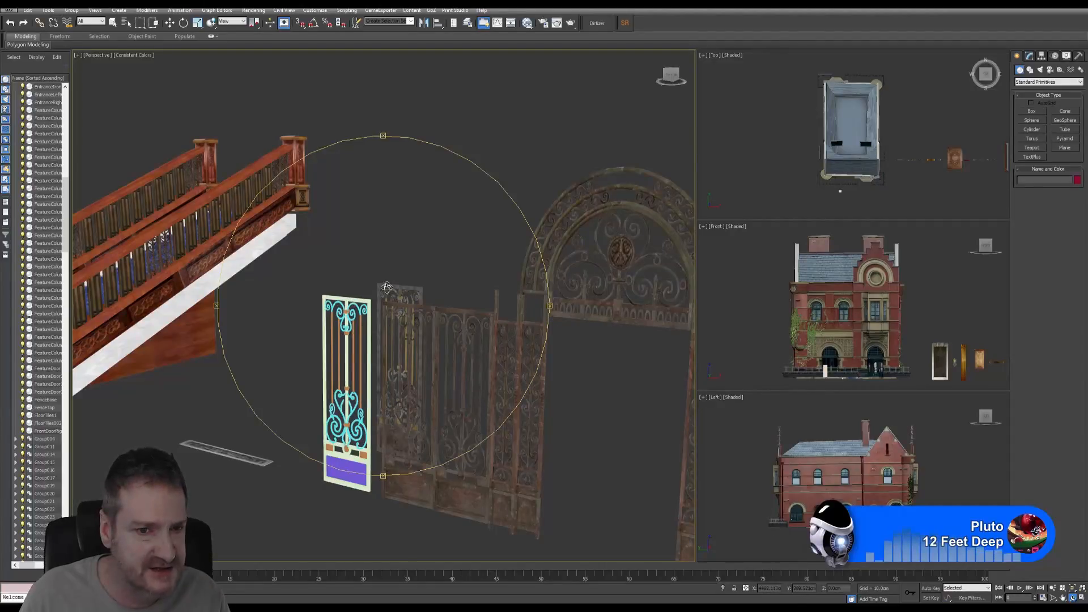
{"action": "scroll", "coordinate": [388, 290], "scroll_direction": "up", "scroll_amount": 3}
{"action": "scroll", "coordinate": [448, 366], "scroll_direction": "down", "scroll_amount": 2}
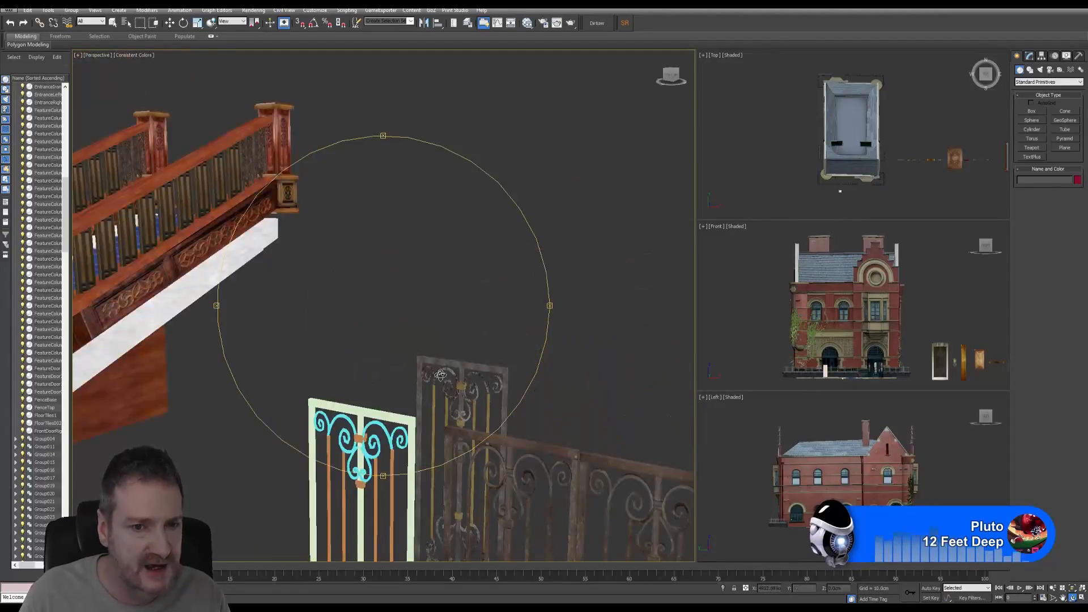
{"action": "left_click_drag", "start_coordinate": [440, 374], "coordinate": [417, 346]}
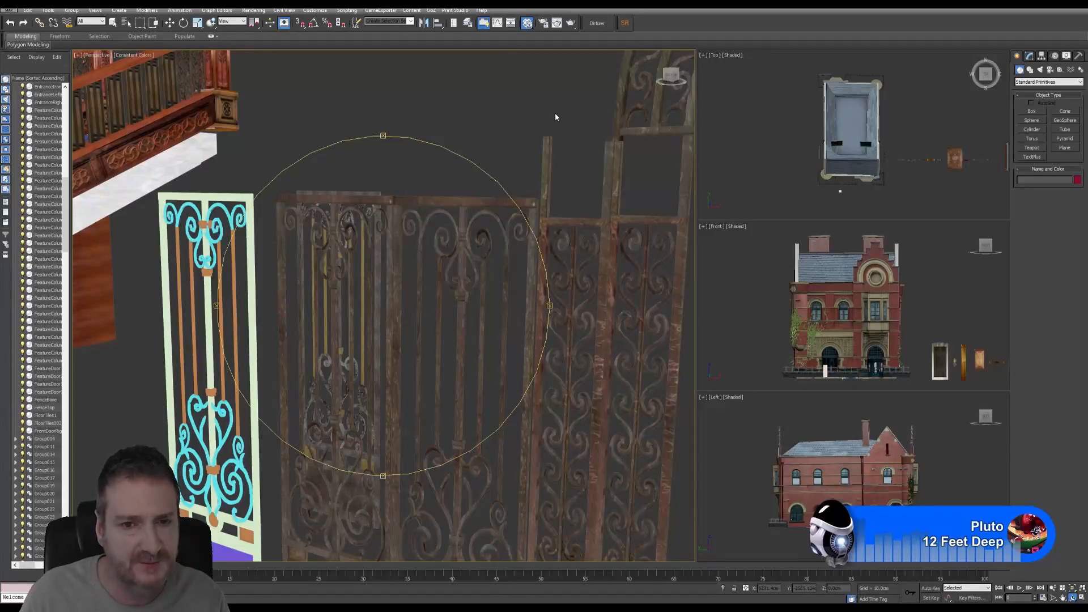
{"action": "key", "text": "m"}
{"action": "middle_click_drag", "start_coordinate": [622, 213], "coordinate": [559, 231]}
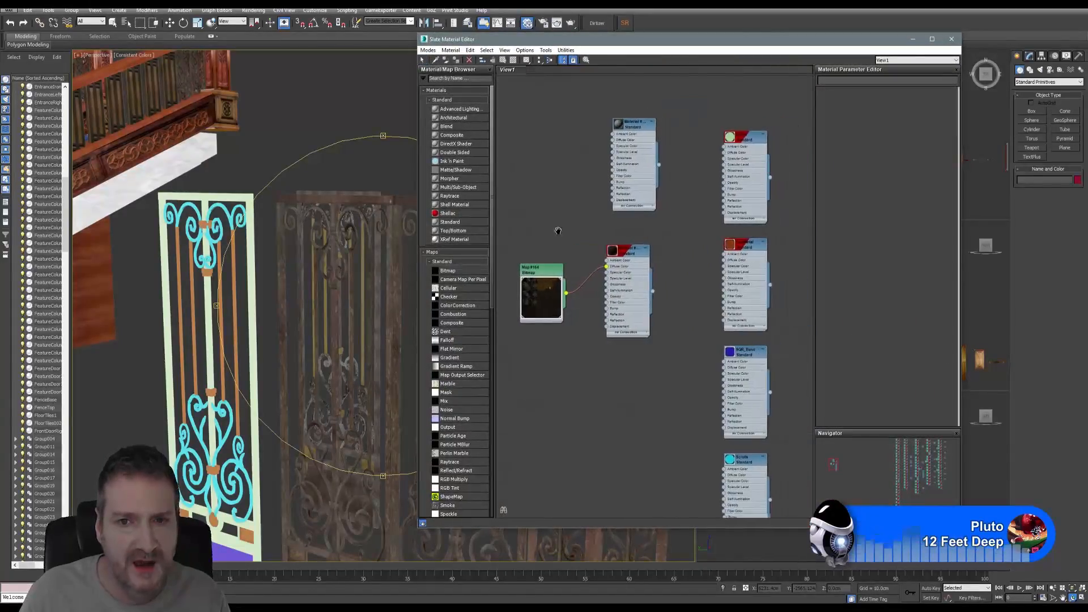
{"action": "scroll", "coordinate": [559, 231], "scroll_direction": "down", "scroll_amount": 8}
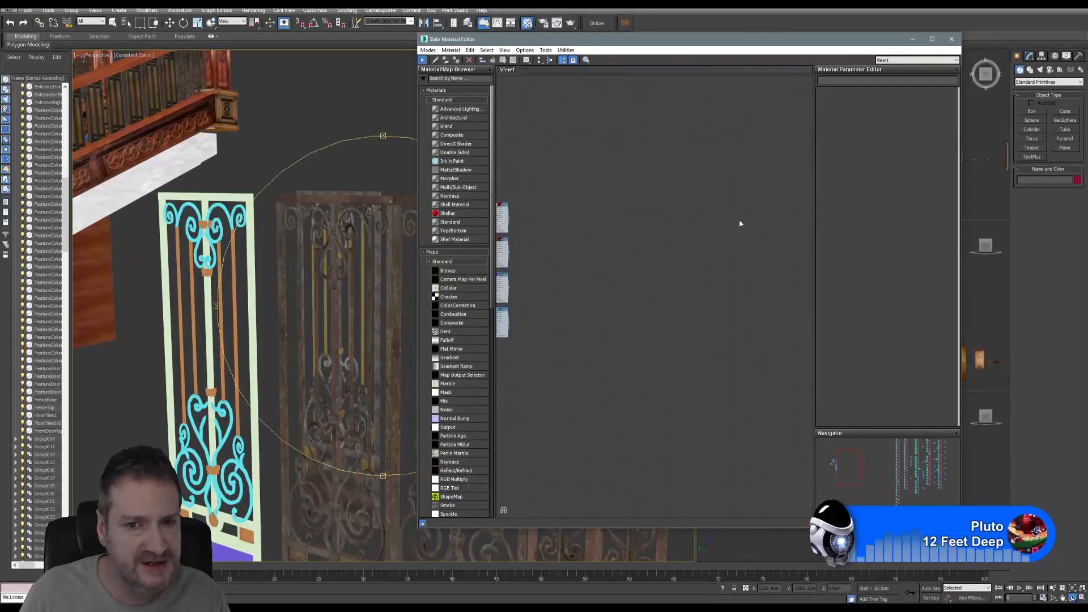
{"action": "middle_click_drag", "start_coordinate": [740, 223], "coordinate": [571, 206]}
{"action": "scroll", "coordinate": [691, 223], "scroll_direction": "down", "scroll_amount": 2}
{"action": "scroll", "coordinate": [605, 249], "scroll_direction": "up", "scroll_amount": 5}
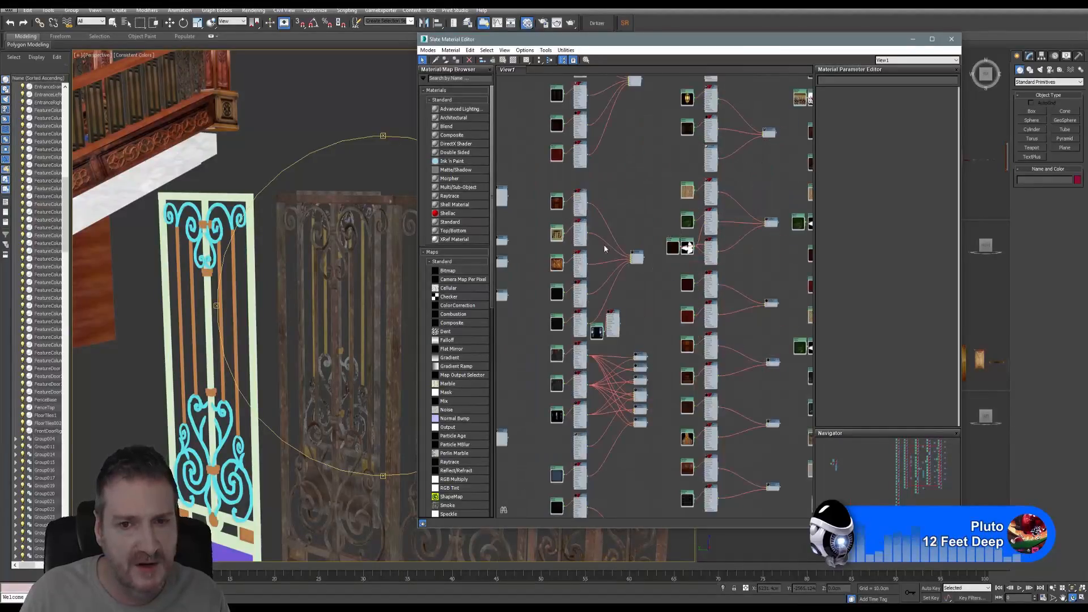
{"action": "scroll", "coordinate": [532, 288], "scroll_direction": "up", "scroll_amount": 7}
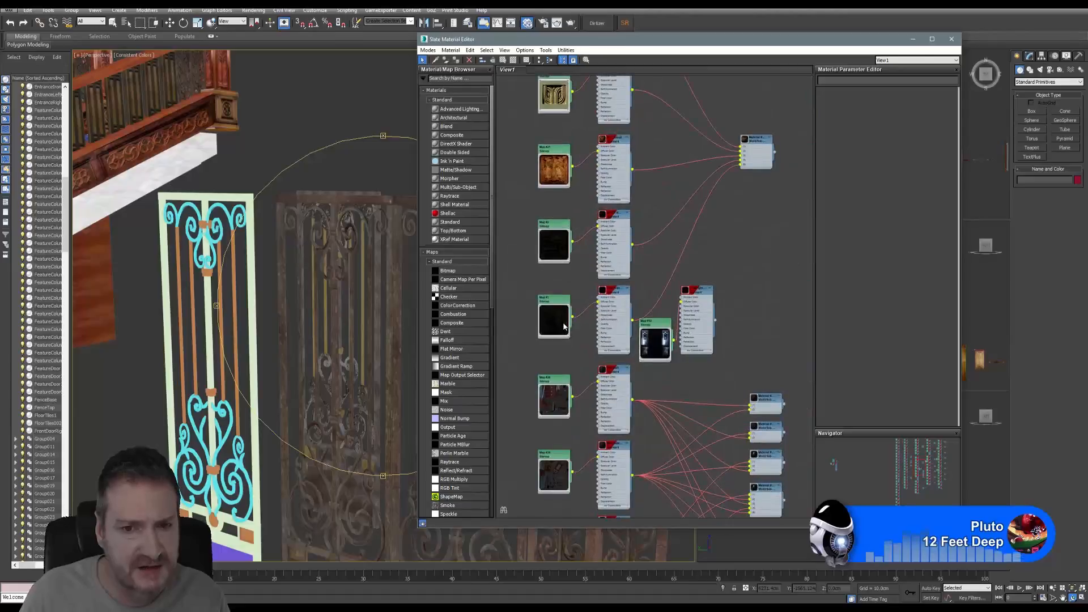
{"action": "double_click", "coordinate": [554, 198]}
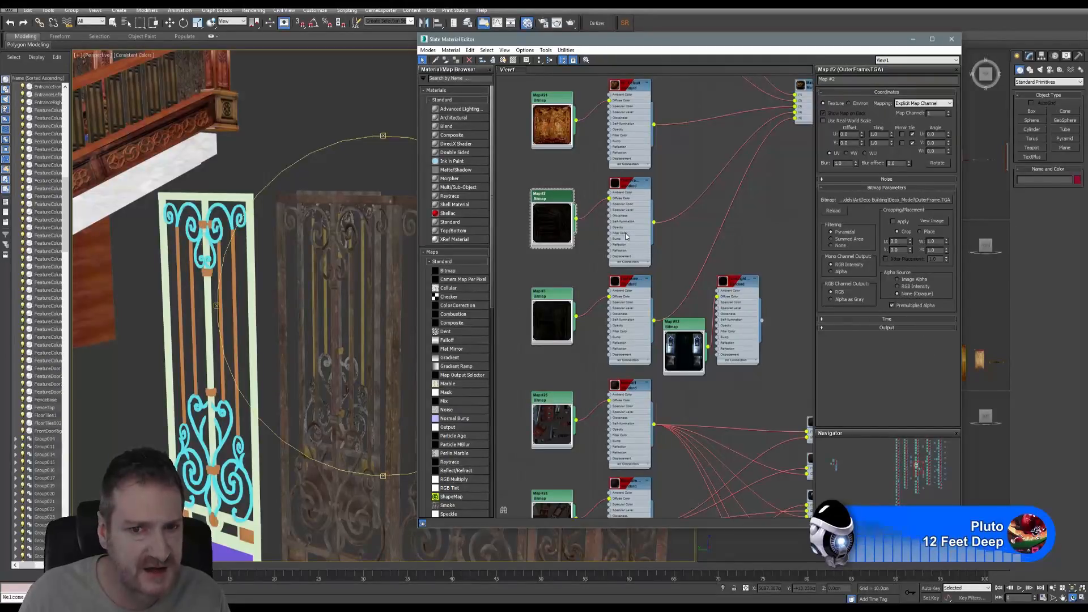
{"action": "left_click", "coordinate": [952, 39]}
{"action": "middle_click_drag", "start_coordinate": [344, 316], "coordinate": [362, 309]}
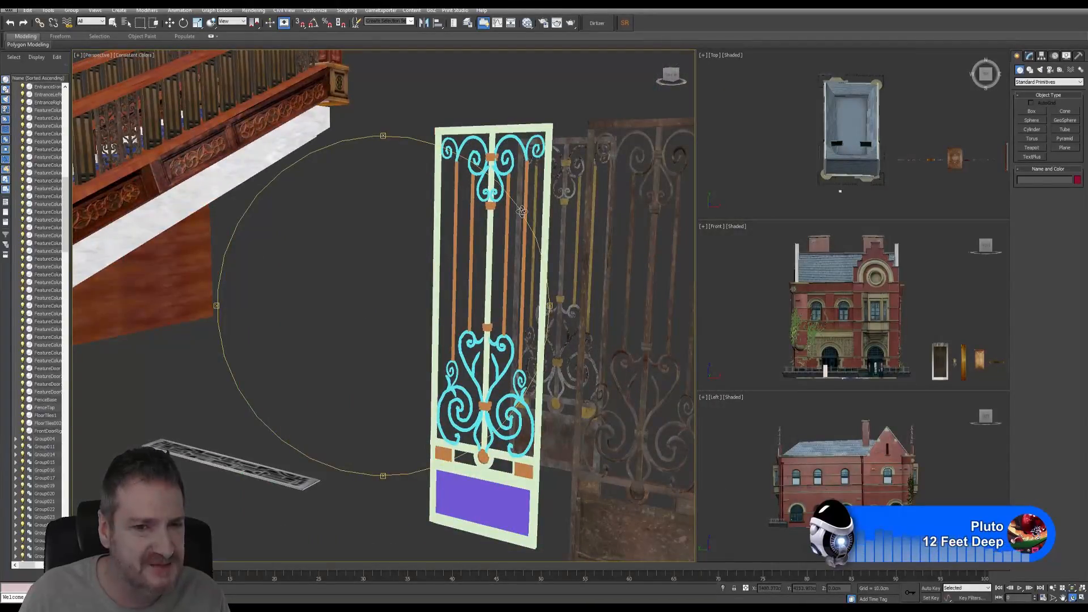
{"action": "scroll", "coordinate": [516, 224], "scroll_direction": "down", "scroll_amount": 5}
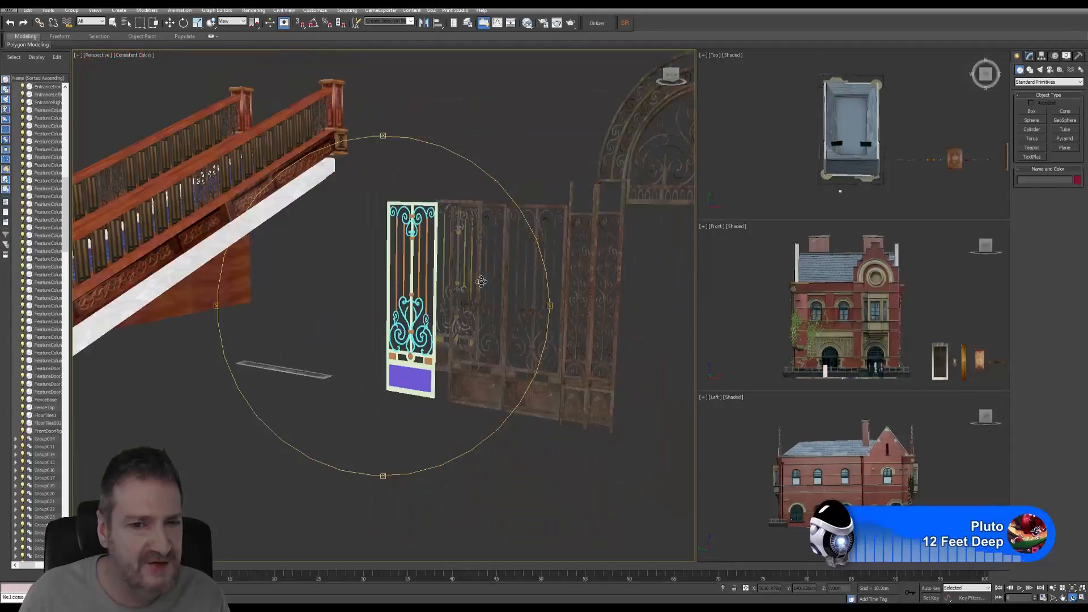
{"action": "left_click_drag", "start_coordinate": [480, 282], "coordinate": [313, 294]}
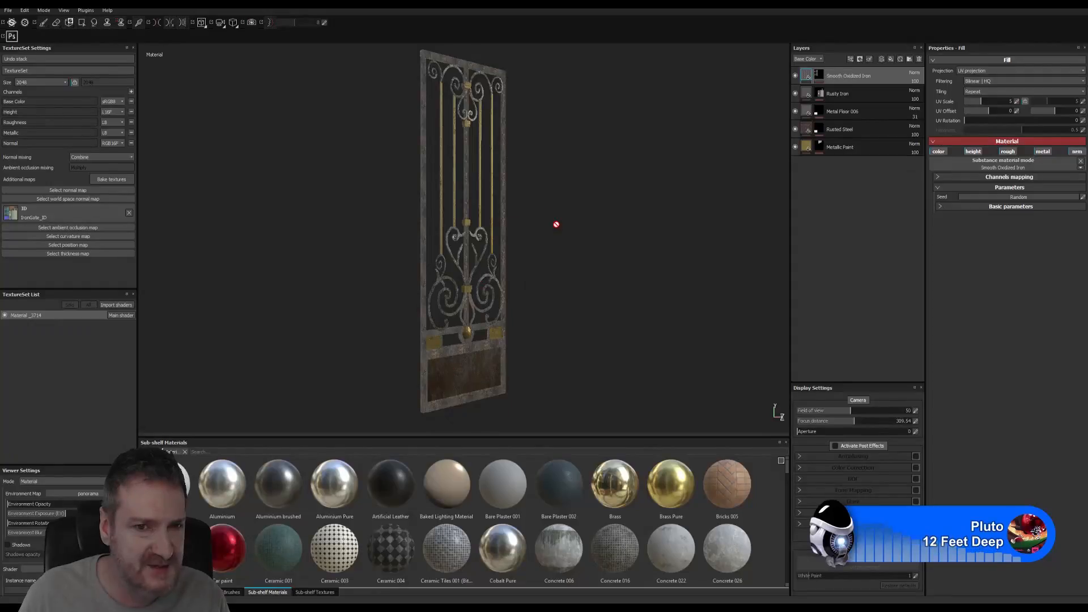
- Orbit and zoom around the textured IronGate to an upright frontal view of its scrollwork and lower panel
{"action": "left_click_drag", "start_coordinate": [564, 262], "coordinate": [539, 272], "text": "alt"}
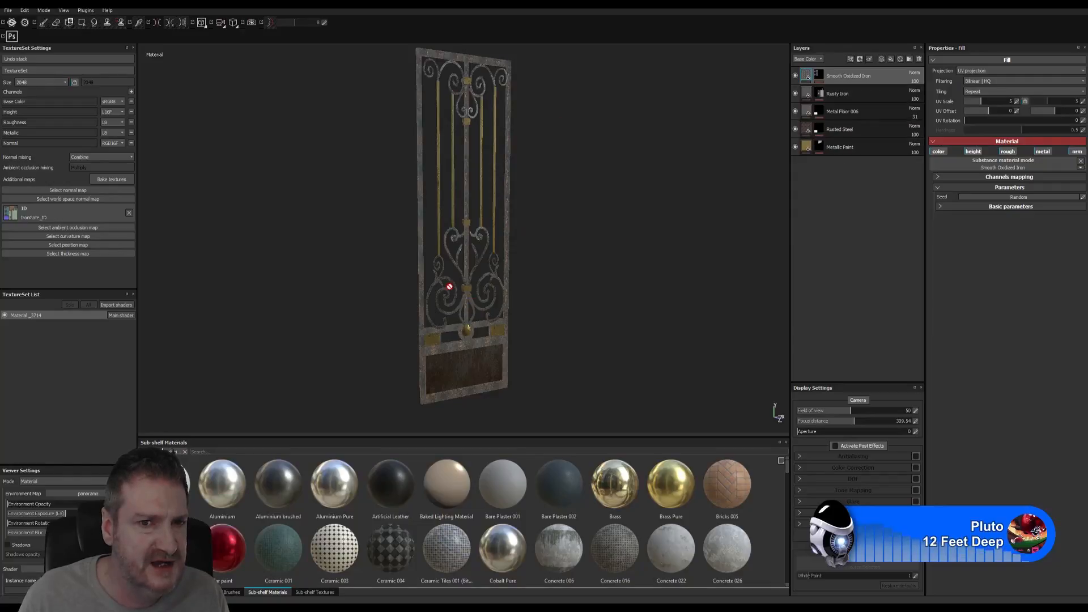
{"action": "left_click_drag", "start_coordinate": [527, 283], "coordinate": [605, 272], "text": "alt"}
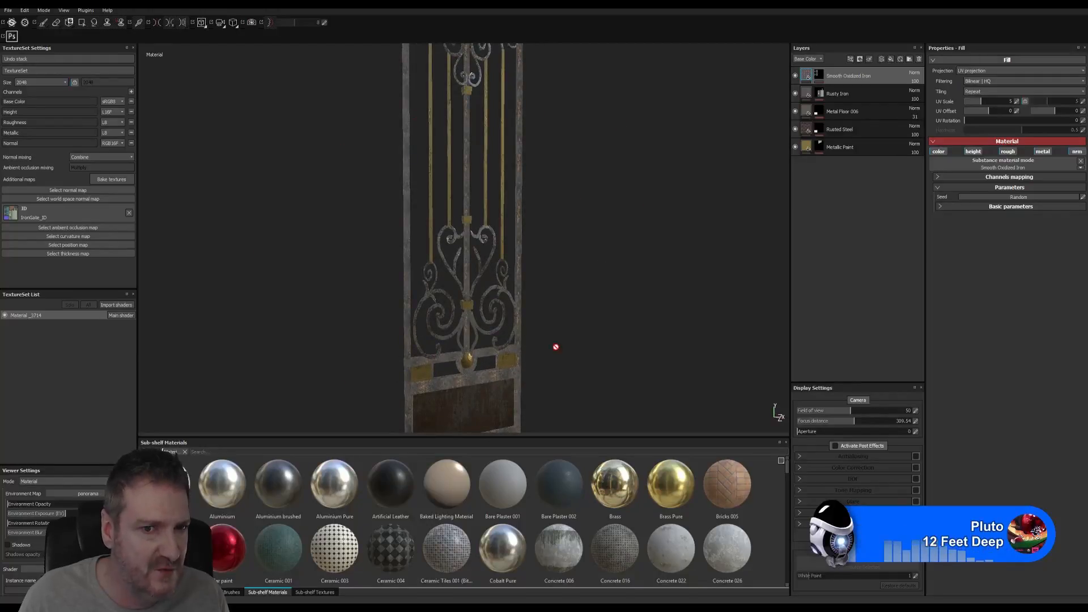
{"action": "left_click_drag", "start_coordinate": [568, 264], "coordinate": [487, 360], "text": "alt"}
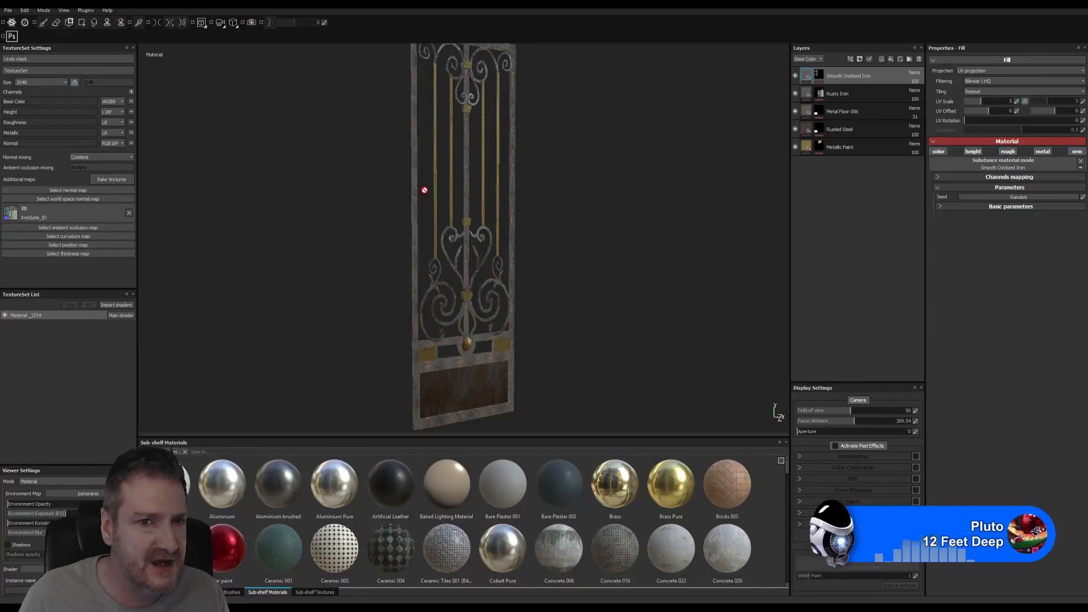
{"action": "right_click_drag", "start_coordinate": [423, 322], "coordinate": [809, 267], "text": "alt"}
{"action": "left_click_drag", "start_coordinate": [595, 251], "coordinate": [590, 274], "text": "alt"}
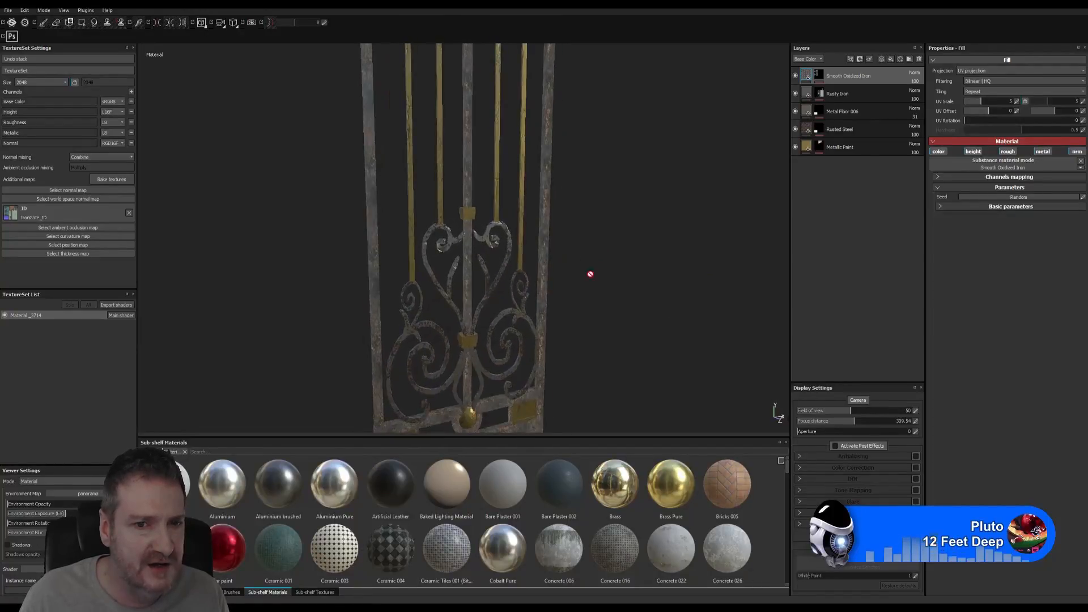
{"action": "middle_click_drag", "start_coordinate": [547, 311], "coordinate": [518, 186], "text": "alt"}
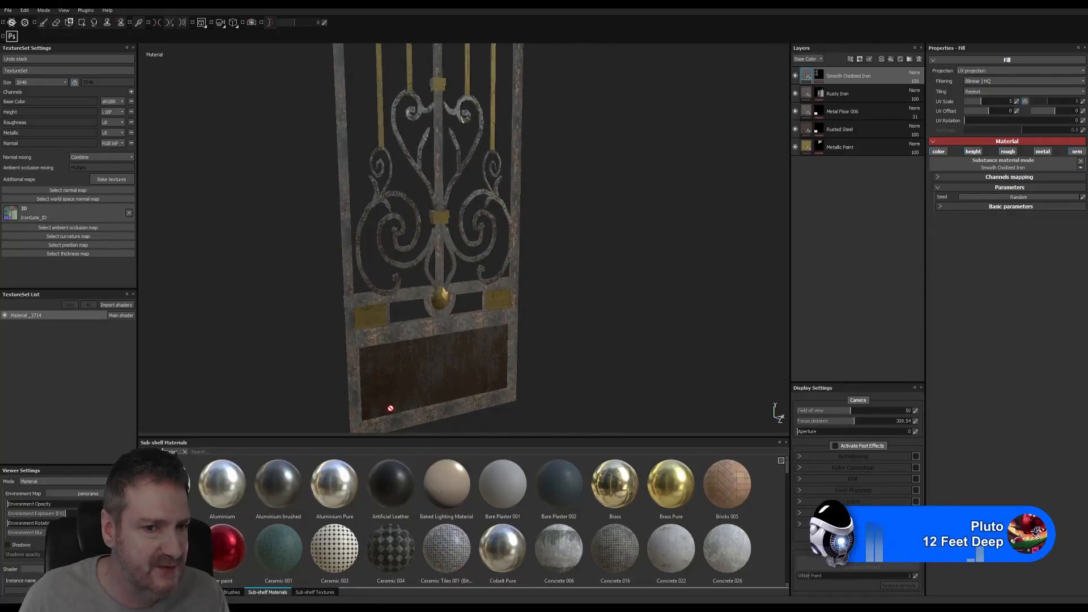
{"action": "left_click_drag", "start_coordinate": [494, 334], "coordinate": [544, 310], "text": "alt"}
{"action": "scroll", "coordinate": [543, 310], "scroll_direction": "down", "scroll_amount": 3}
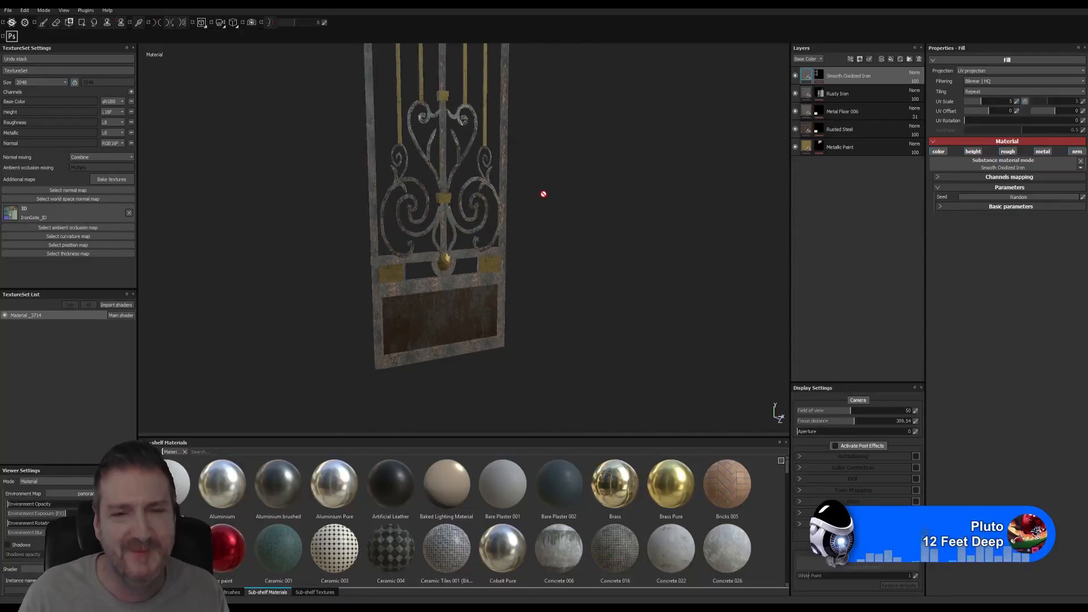
{"action": "middle_click_drag", "start_coordinate": [545, 195], "coordinate": [548, 207], "text": "alt"}
{"action": "left_click_drag", "start_coordinate": [548, 207], "coordinate": [560, 274], "text": "alt"}
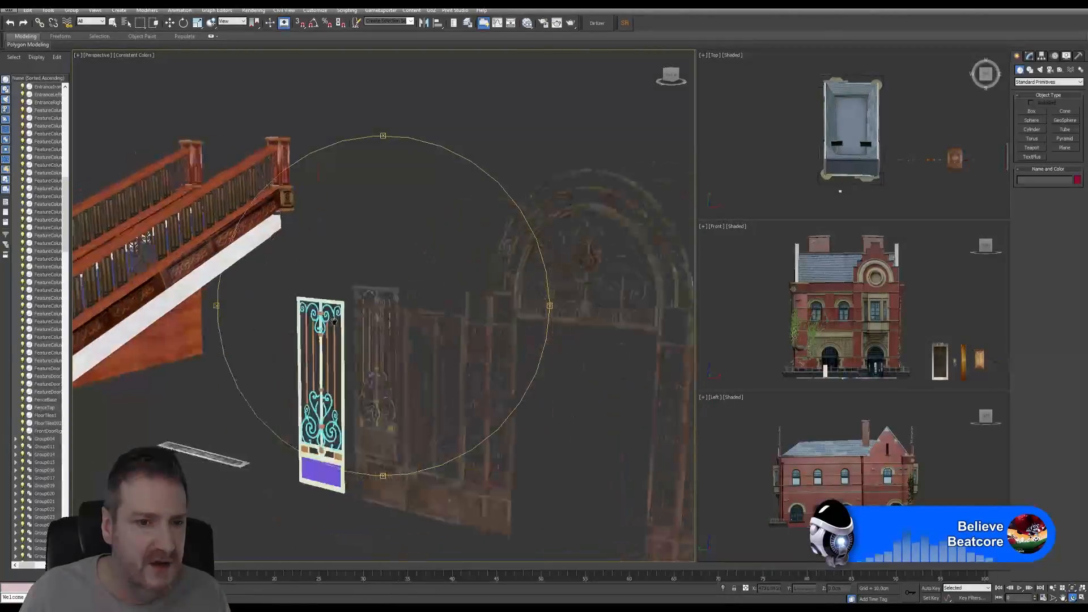
- Recentre on the gates, inspect the gate's material node group in the Slate Material Editor, then close it
{"action": "middle_click_drag", "start_coordinate": [335, 321], "coordinate": [340, 319]}
{"action": "scroll", "coordinate": [399, 315], "scroll_direction": "up", "scroll_amount": 6}
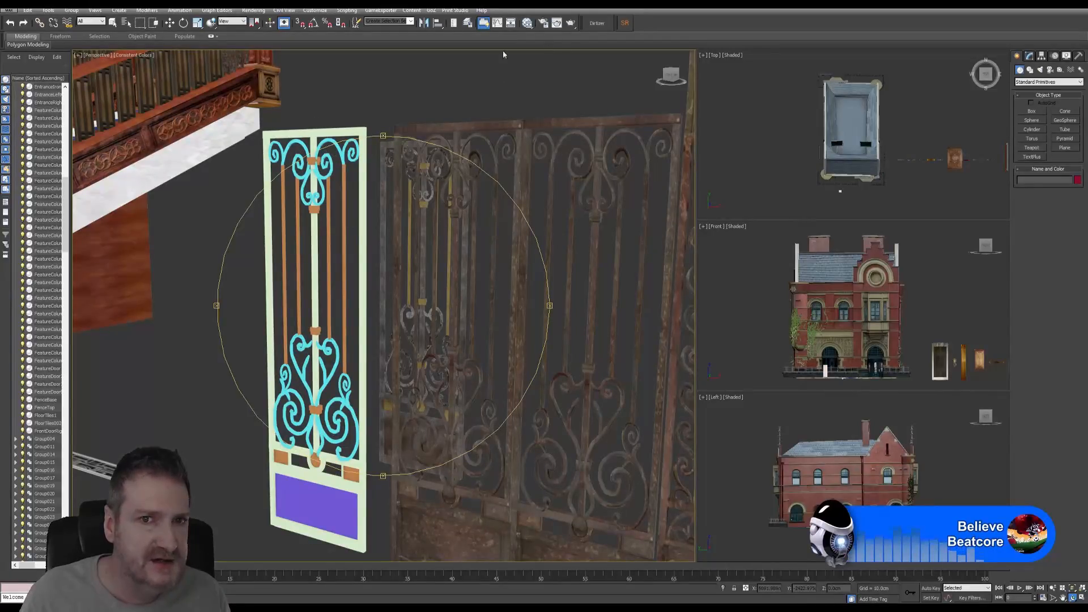
{"action": "left_click", "coordinate": [527, 26]}
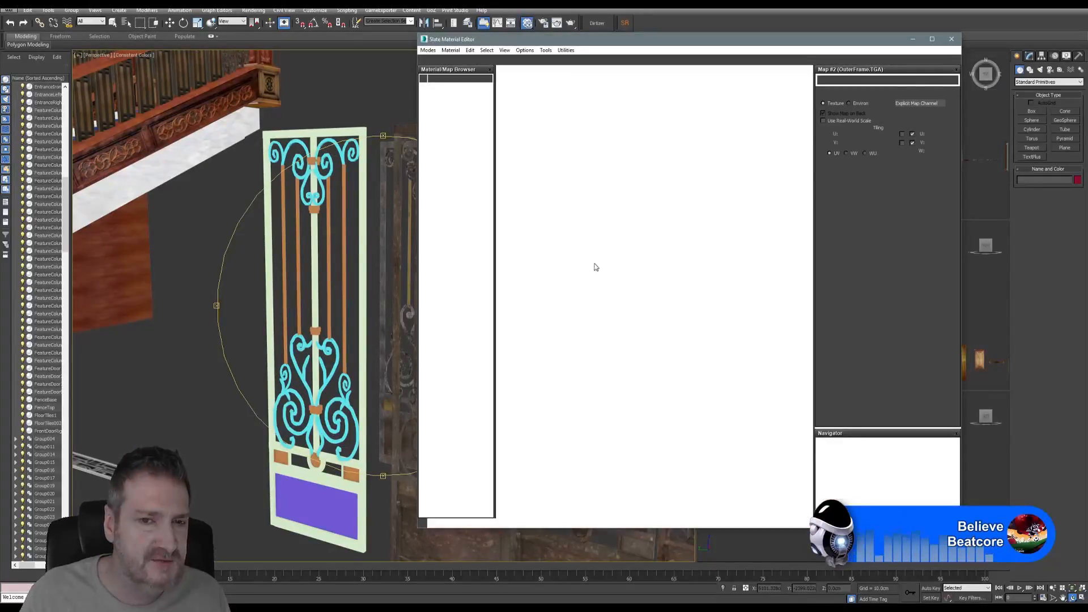
{"action": "scroll", "coordinate": [674, 316], "scroll_direction": "down", "scroll_amount": 8}
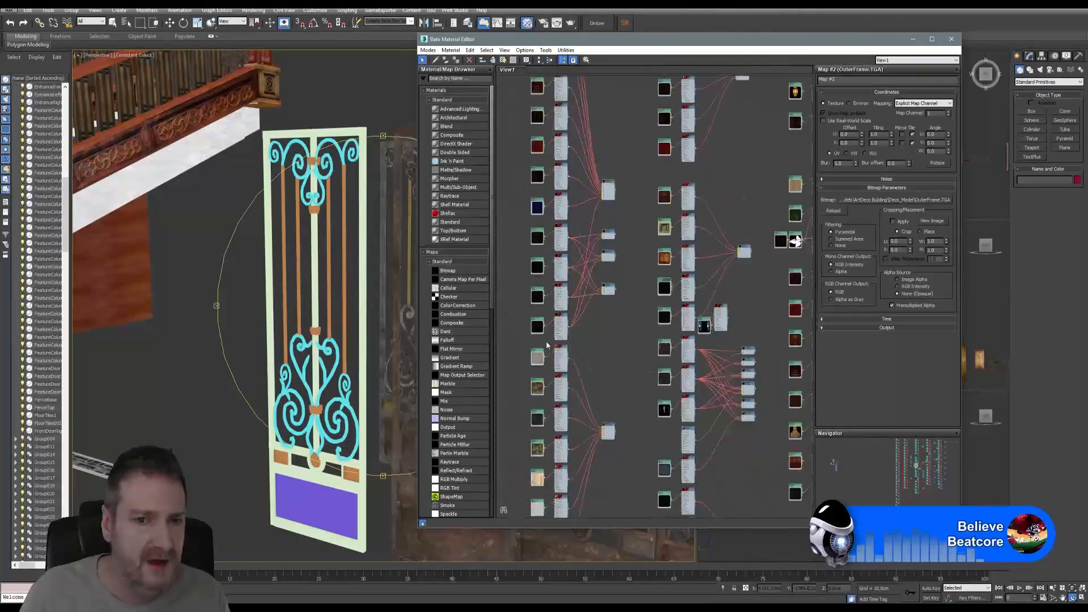
{"action": "middle_click_drag", "start_coordinate": [665, 306], "coordinate": [780, 310]}
{"action": "scroll", "coordinate": [514, 330], "scroll_direction": "down", "scroll_amount": 2}
{"action": "middle_click_drag", "start_coordinate": [515, 331], "coordinate": [711, 319]}
{"action": "scroll", "coordinate": [549, 217], "scroll_direction": "up", "scroll_amount": 5}
{"action": "scroll", "coordinate": [591, 219], "scroll_direction": "up", "scroll_amount": 3}
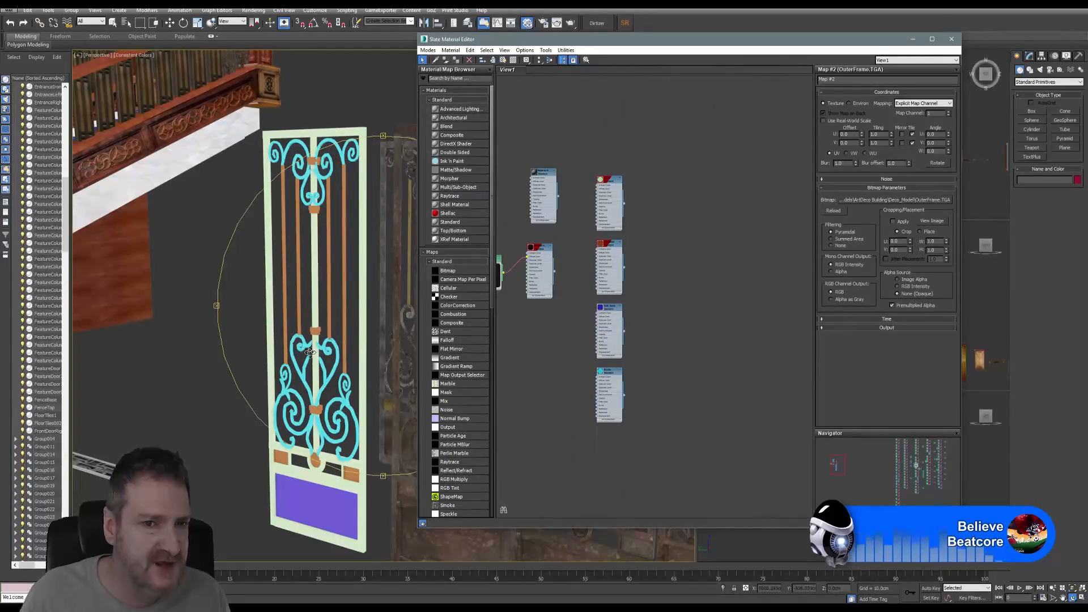
{"action": "left_click", "coordinate": [953, 39]}
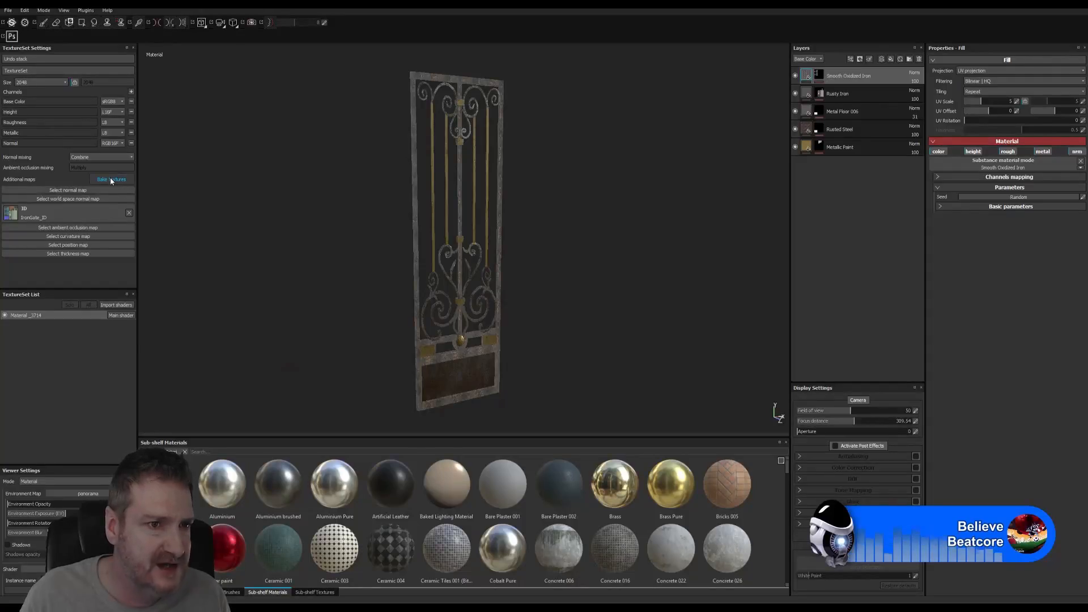
{"action": "left_click", "coordinate": [110, 180]}
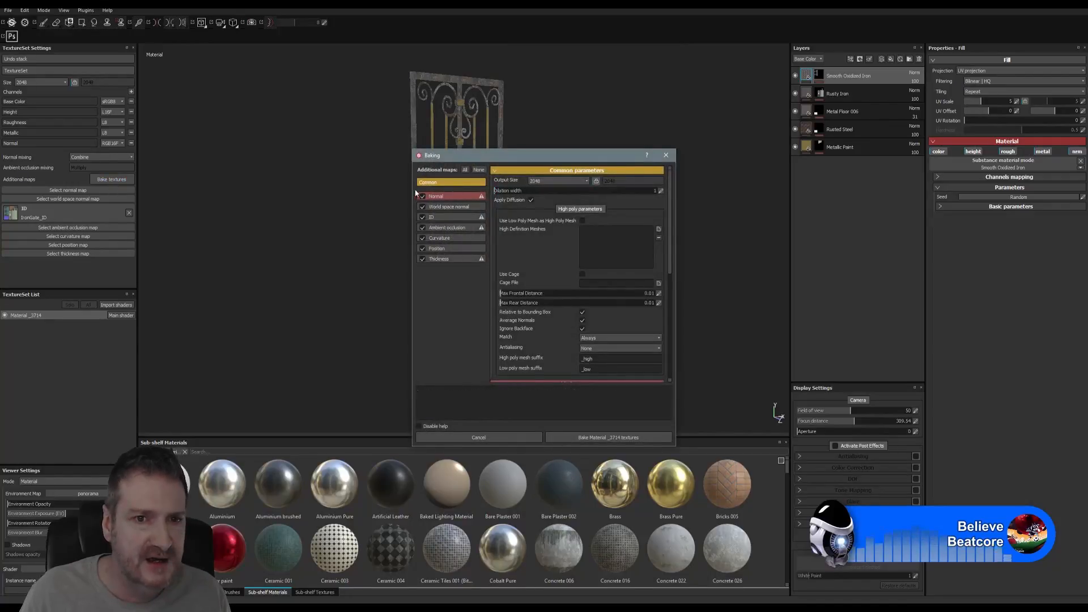
{"action": "left_click", "coordinate": [479, 170]}
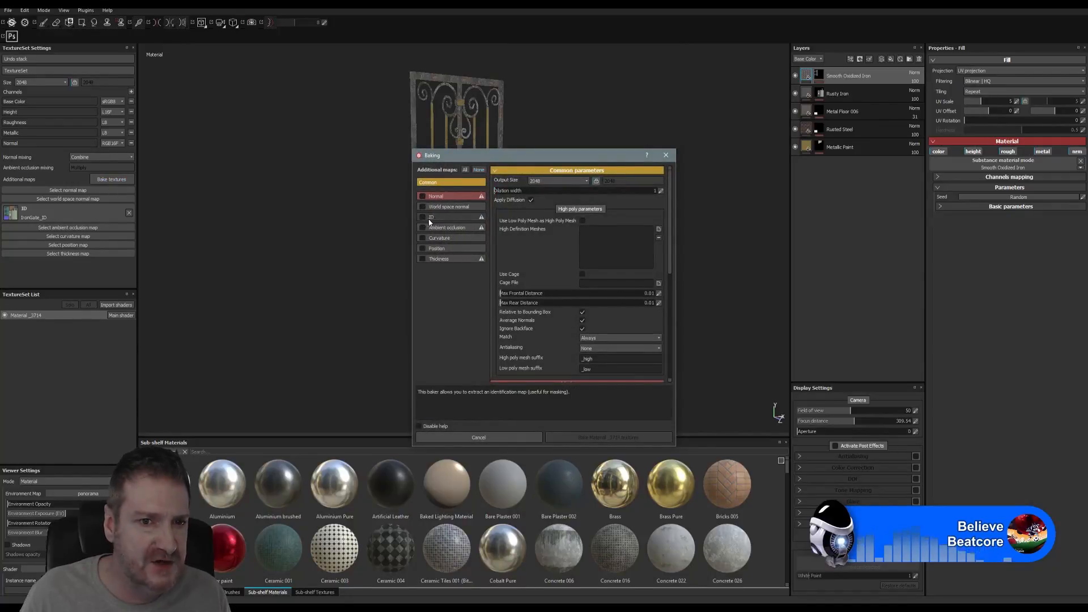
{"action": "left_click", "coordinate": [422, 218]}
{"action": "left_click", "coordinate": [445, 217]}
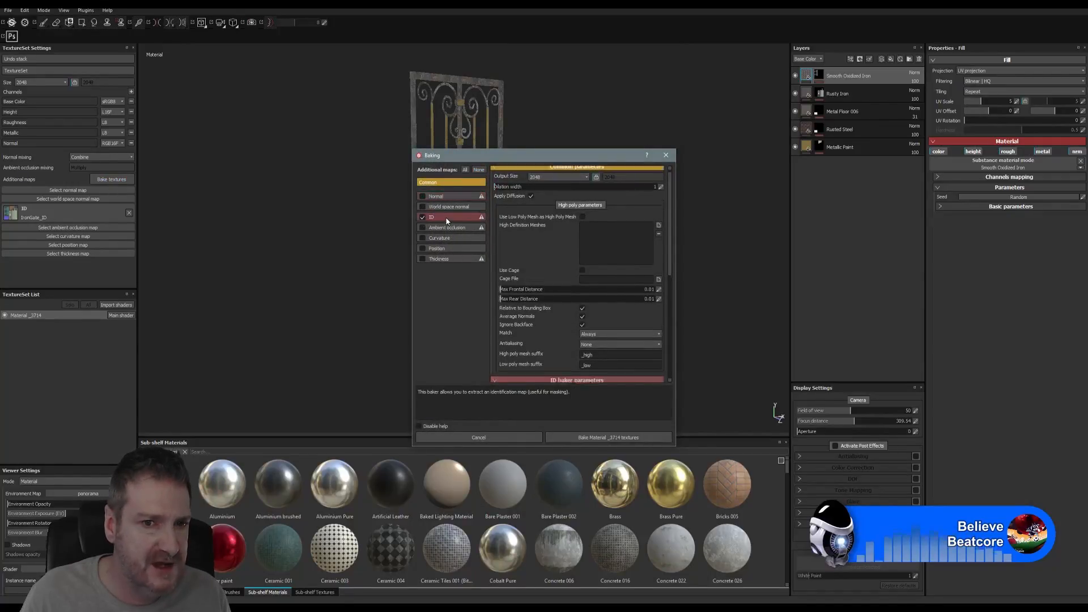
{"action": "left_click", "coordinate": [453, 183]}
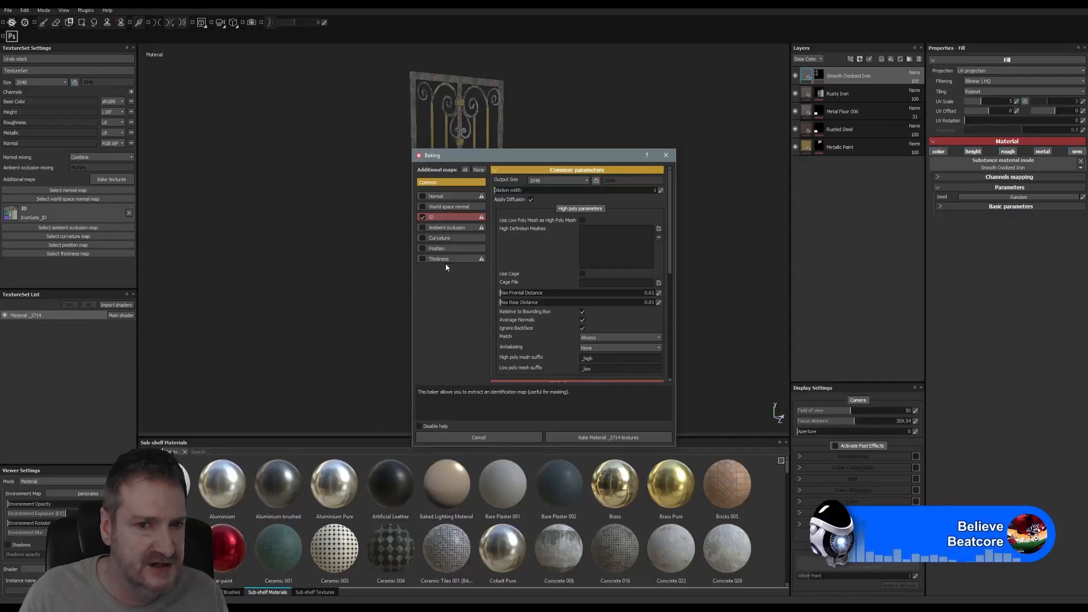
{"action": "scroll", "coordinate": [624, 328], "scroll_direction": "down", "scroll_amount": 3}
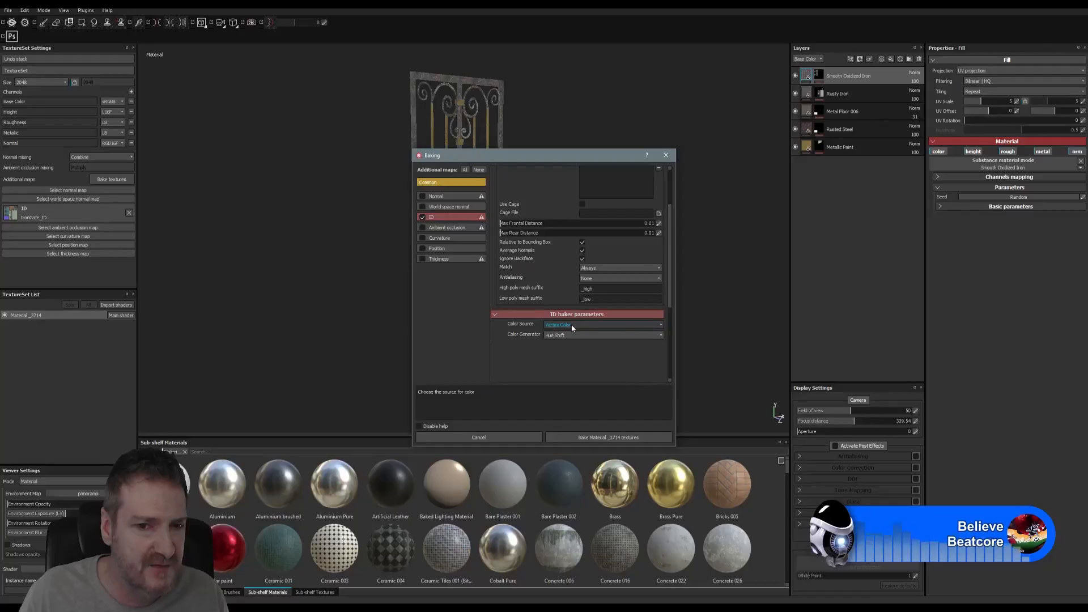
{"action": "left_click", "coordinate": [571, 325]}
{"action": "left_click", "coordinate": [567, 338]}
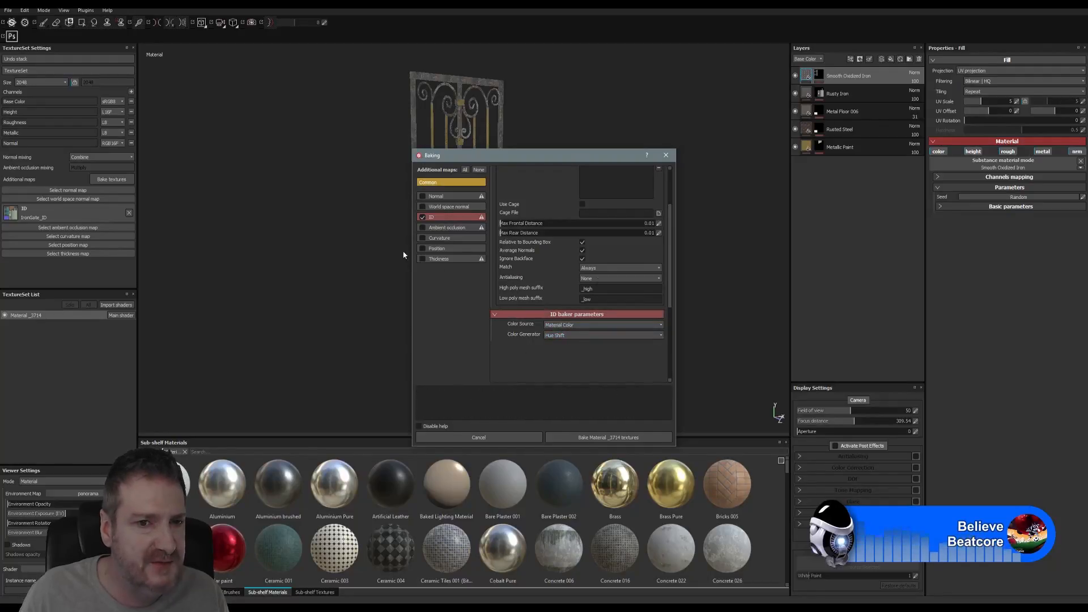
{"action": "left_click", "coordinate": [470, 438]}
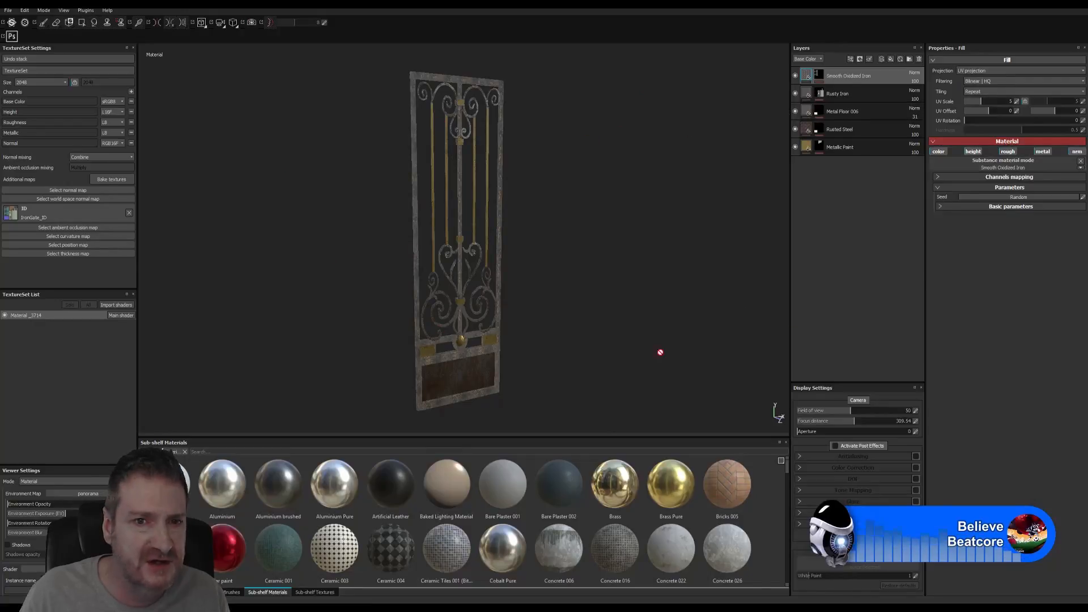
- Minimize Substance Painter and bring 3ds Max back to the front
{"action": "left_click", "coordinate": [1040, 3]}
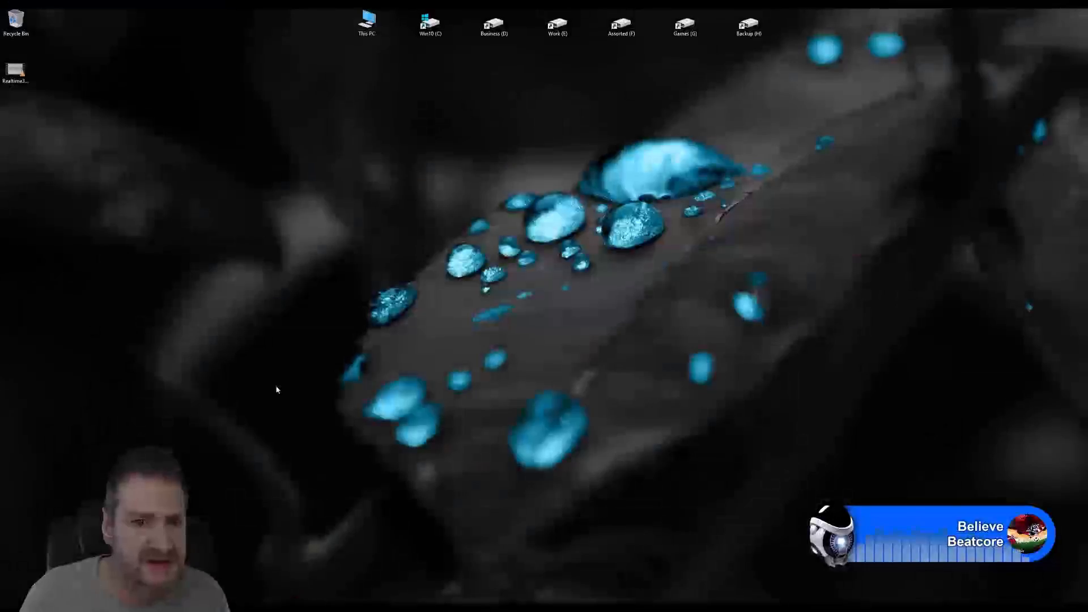
{"action": "left_click", "coordinate": [419, 608]}
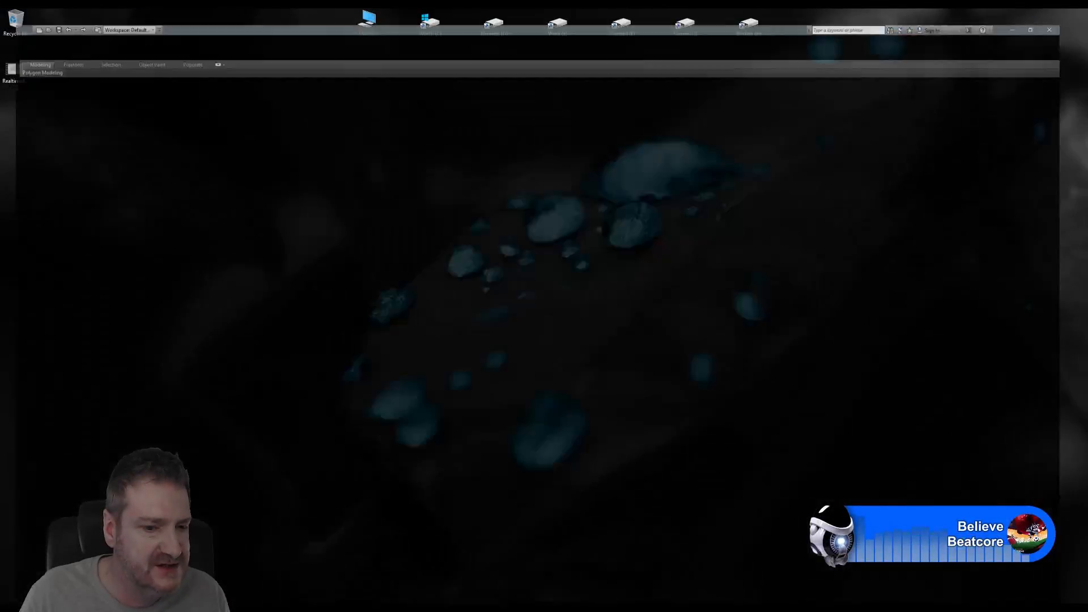
{"action": "scroll", "coordinate": [396, 299], "scroll_direction": "down", "scroll_amount": 3}
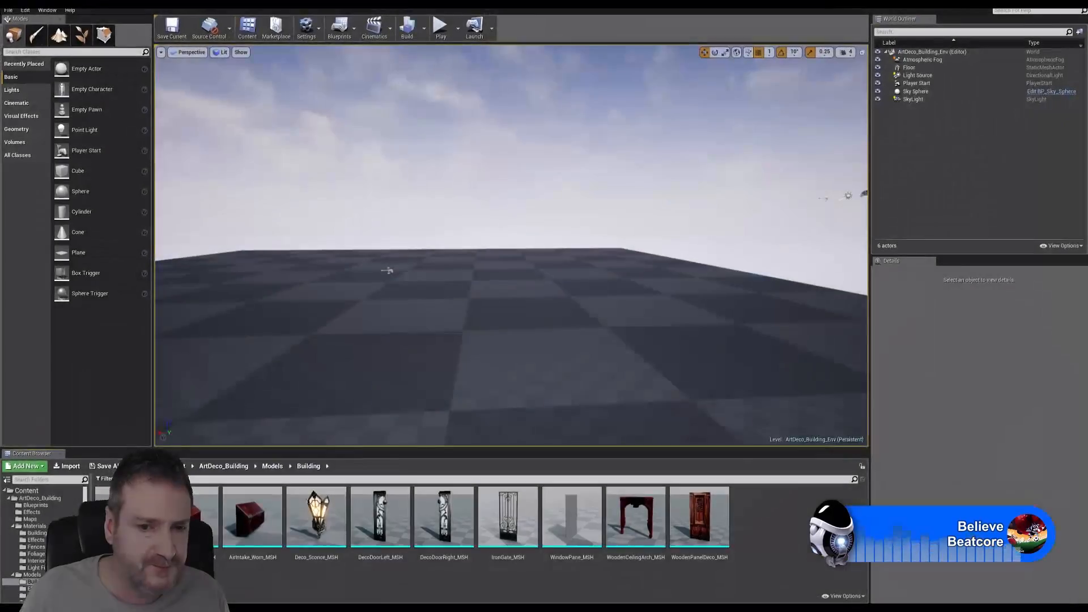
{"action": "left_click", "coordinate": [521, 531]}
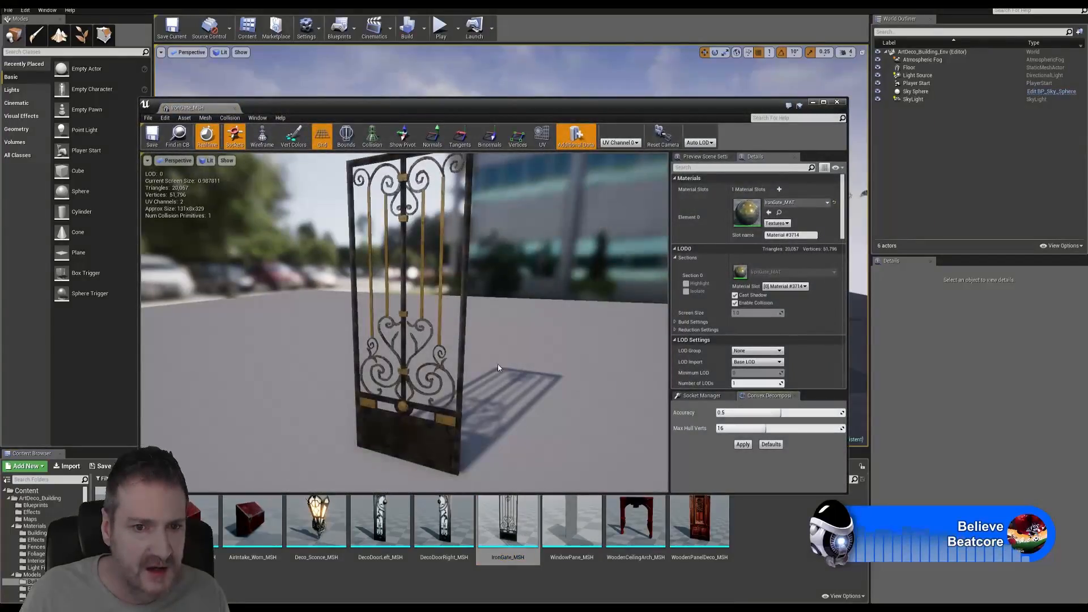
{"action": "left_click_drag", "start_coordinate": [498, 367], "coordinate": [371, 298]}
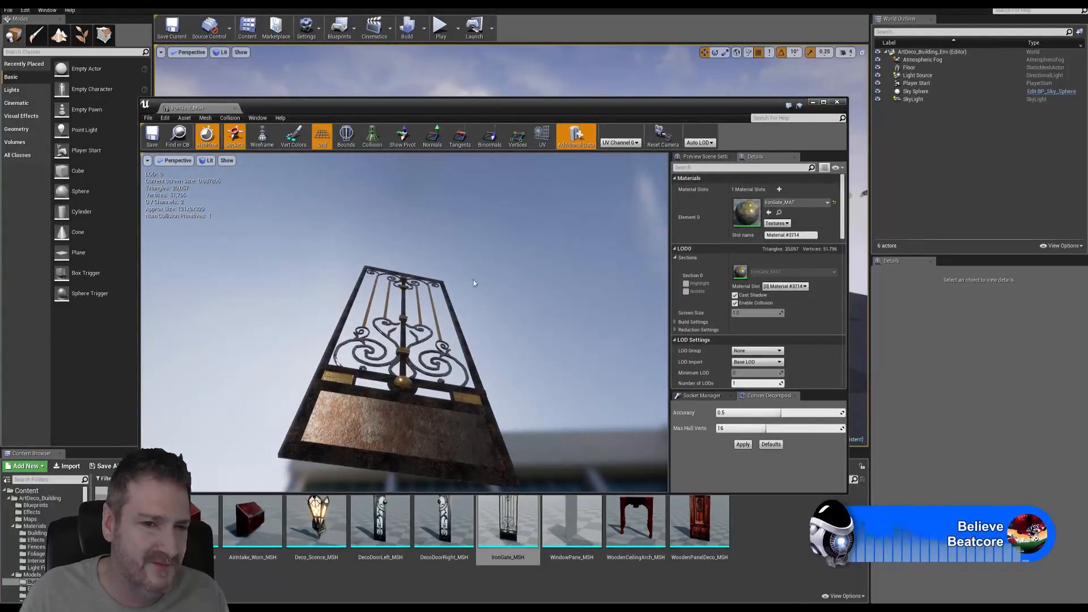
{"action": "left_click_drag", "start_coordinate": [474, 283], "coordinate": [266, 245]}
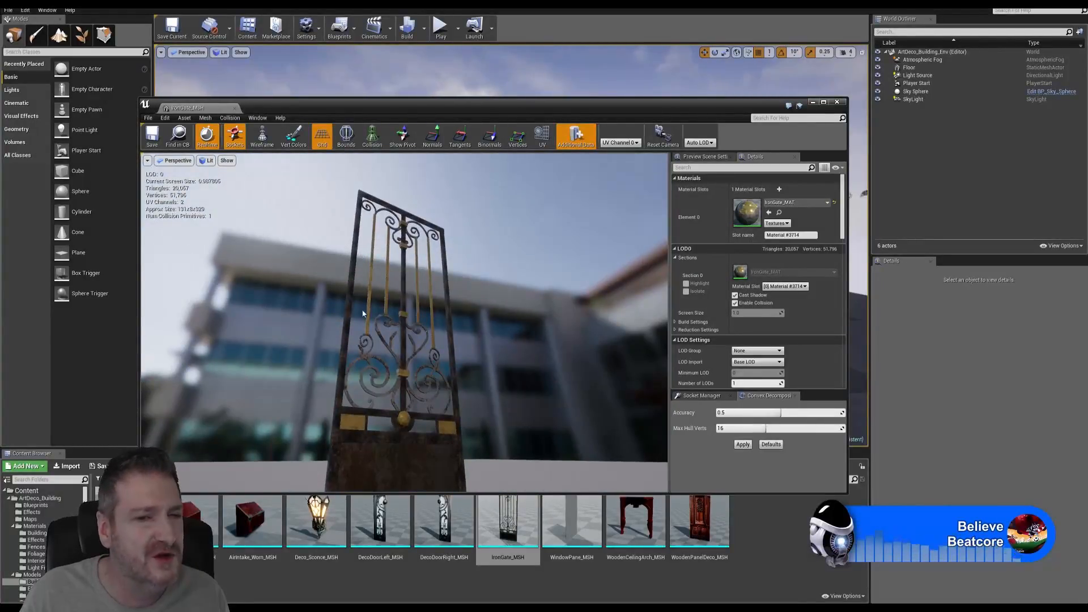
{"action": "left_click_drag", "start_coordinate": [540, 300], "coordinate": [233, 314]}
{"action": "scroll", "coordinate": [515, 311], "scroll_direction": "down", "scroll_amount": 3}
{"action": "scroll", "coordinate": [516, 311], "scroll_direction": "up", "scroll_amount": 2}
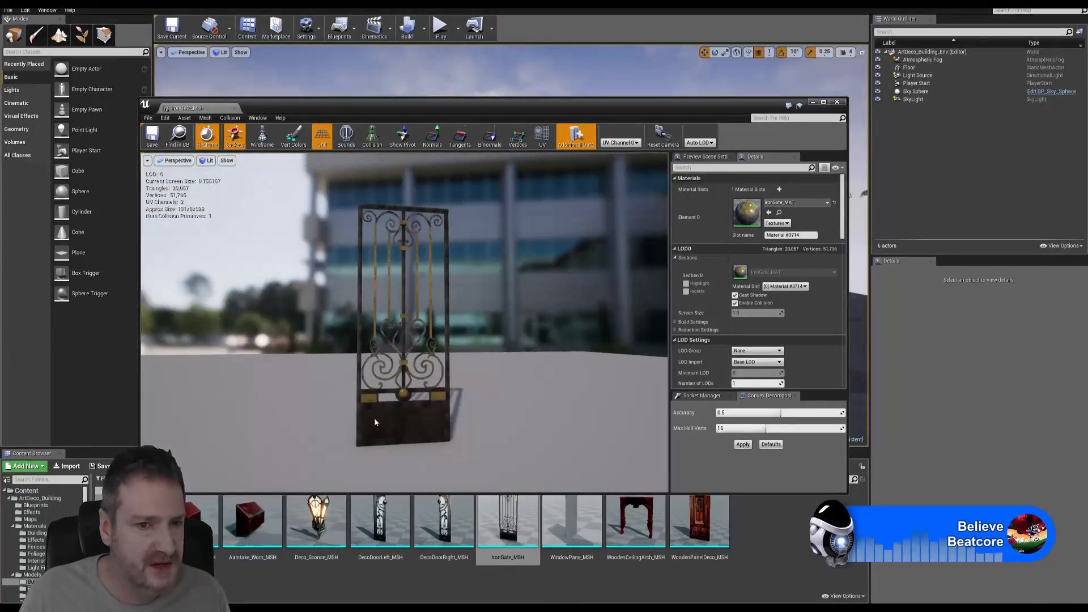
{"action": "scroll", "coordinate": [375, 422], "scroll_direction": "up", "scroll_amount": 6}
{"action": "scroll", "coordinate": [376, 421], "scroll_direction": "down", "scroll_amount": 3}
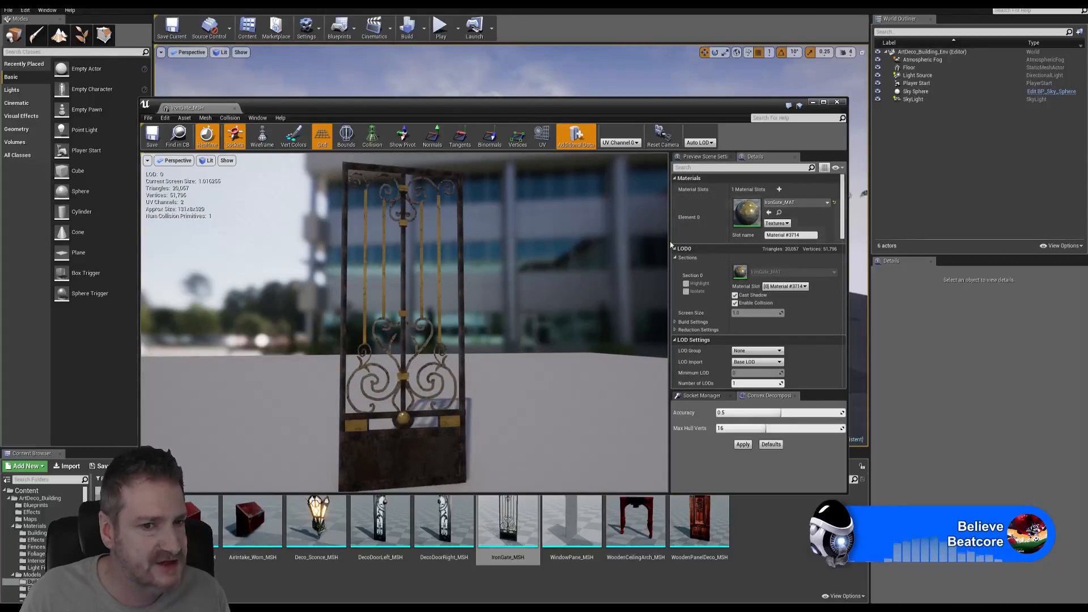
{"action": "left_click_drag", "start_coordinate": [539, 323], "coordinate": [666, 294]}
{"action": "scroll", "coordinate": [540, 327], "scroll_direction": "down", "scroll_amount": 3}
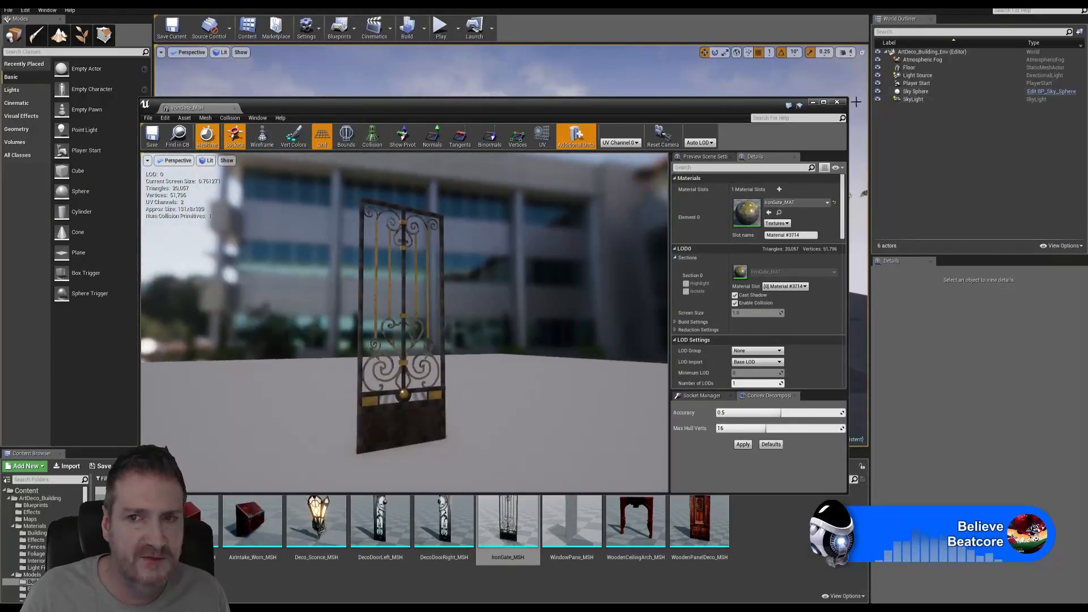
{"action": "left_click", "coordinate": [837, 102]}
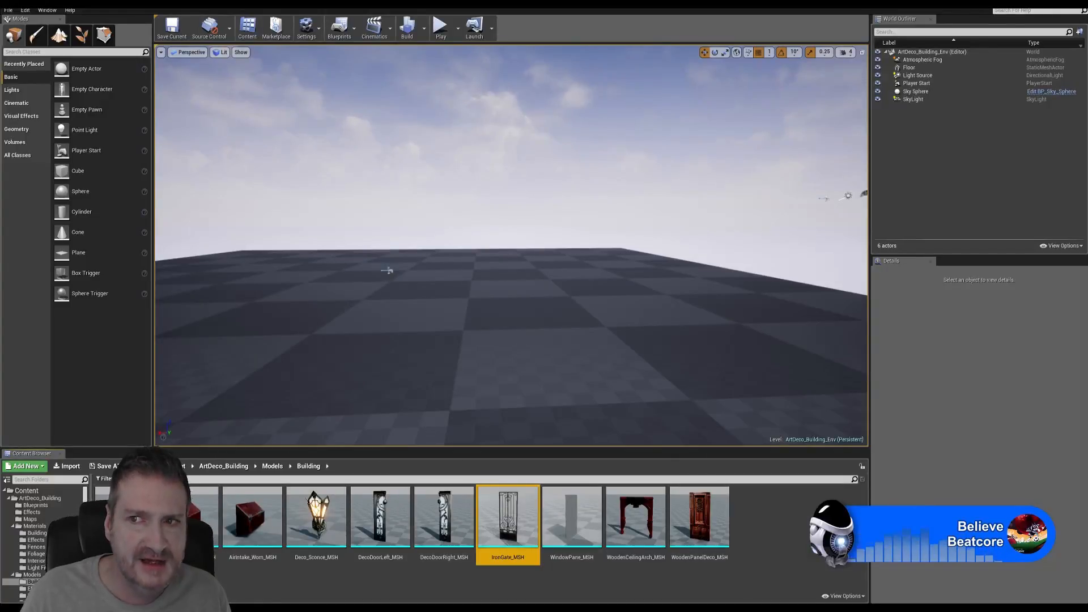
- Leave Unreal for 3ds Max and reframe the view on the building, floor tiles and gates
{"action": "key", "text": "super+d"}
{"action": "key", "text": "alt+Tab"}
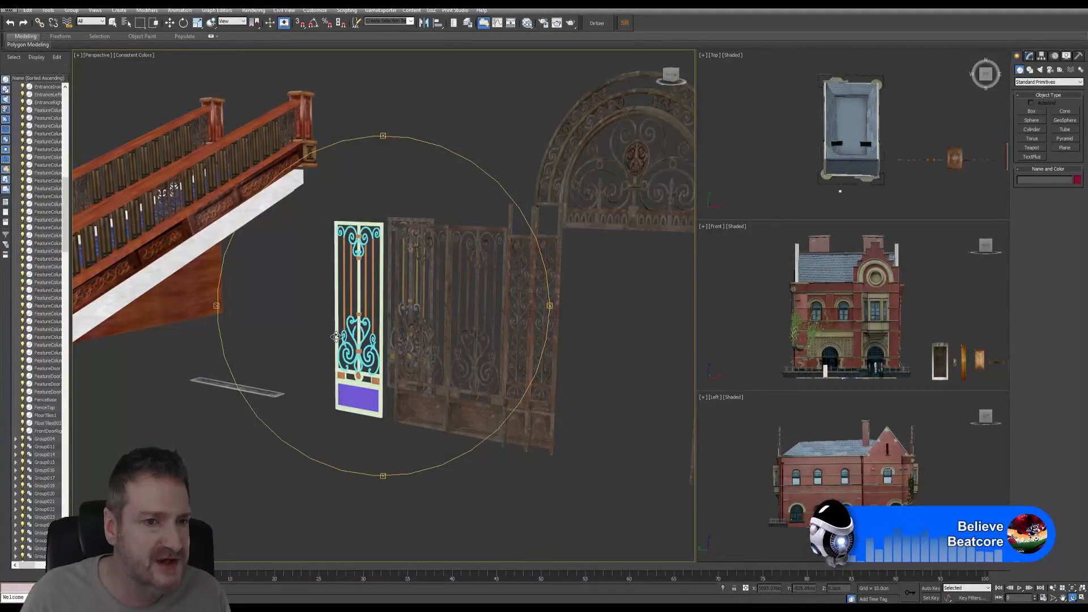
{"action": "scroll", "coordinate": [336, 336], "scroll_direction": "down", "scroll_amount": 10}
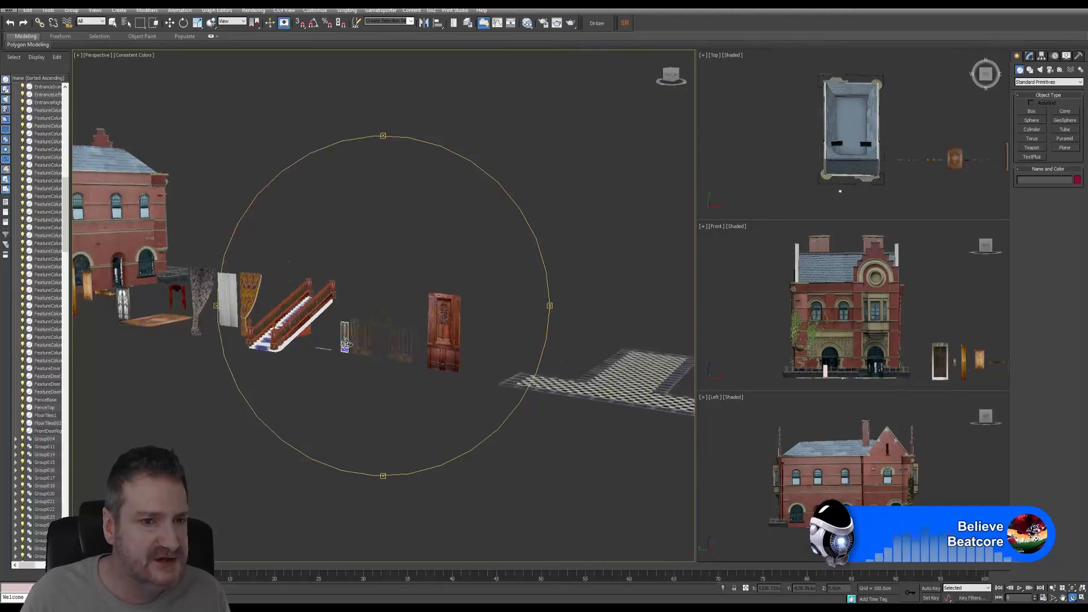
{"action": "scroll", "coordinate": [346, 343], "scroll_direction": "down", "scroll_amount": 1}
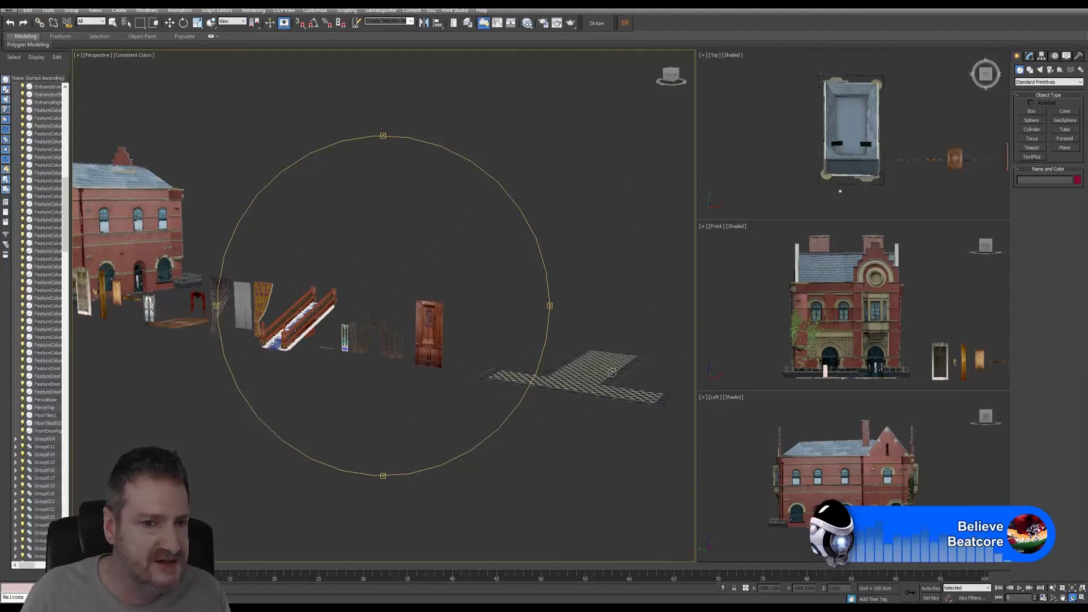
{"action": "middle_click_drag", "start_coordinate": [280, 274], "coordinate": [391, 293]}
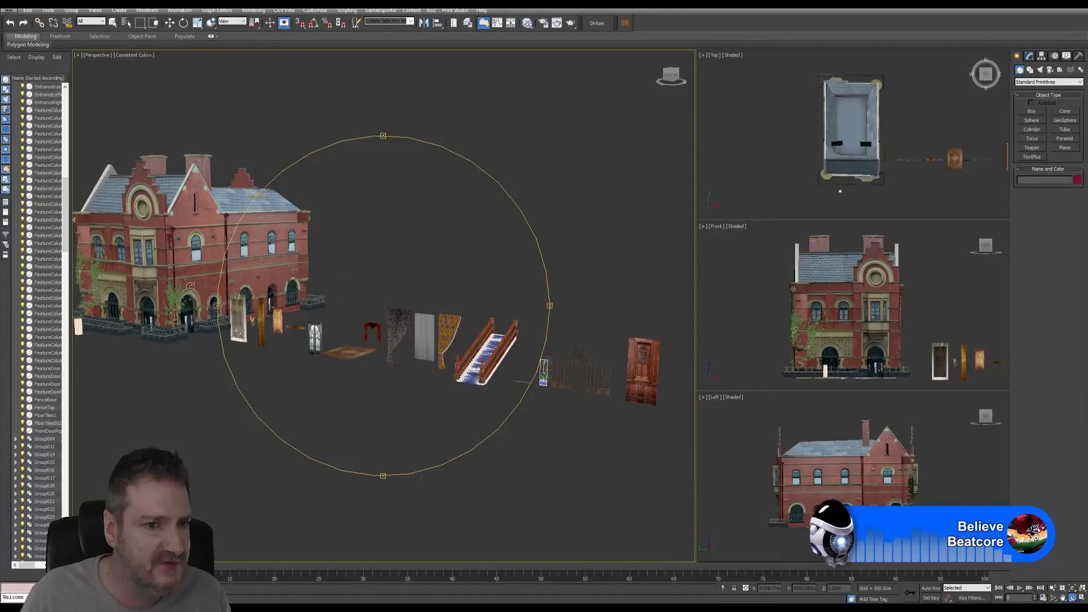
{"action": "left_click_drag", "start_coordinate": [457, 280], "coordinate": [415, 322]}
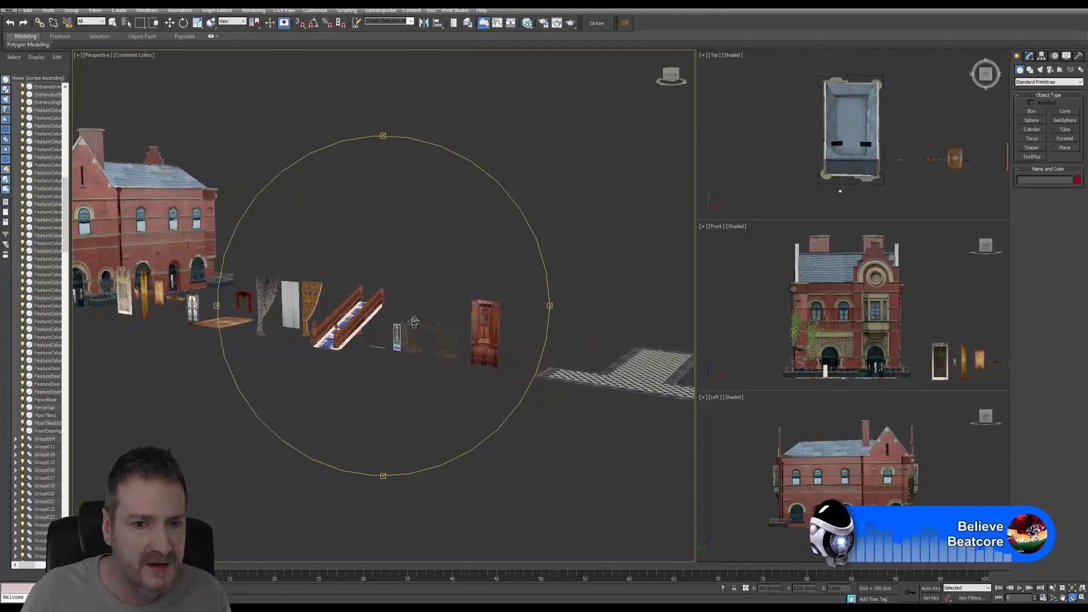
{"action": "scroll", "coordinate": [415, 321], "scroll_direction": "up", "scroll_amount": 10}
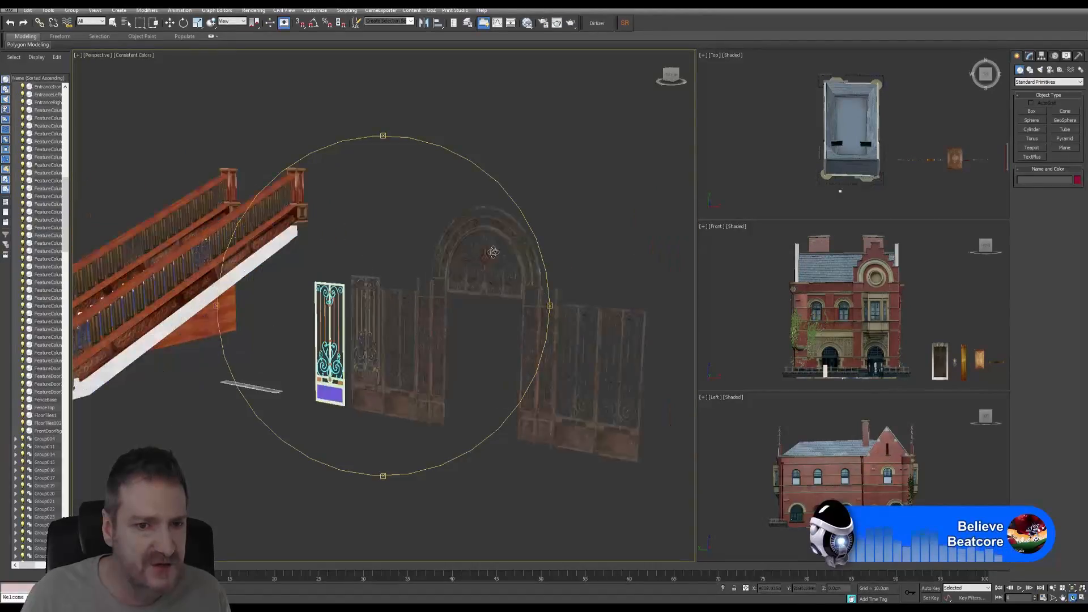
- Select the arched gate EntranceIronWork002 and isolate it with Tools > Isolate Selection
{"action": "left_click", "coordinate": [114, 23]}
{"action": "left_click", "coordinate": [389, 305]}
{"action": "left_click", "coordinate": [416, 296]}
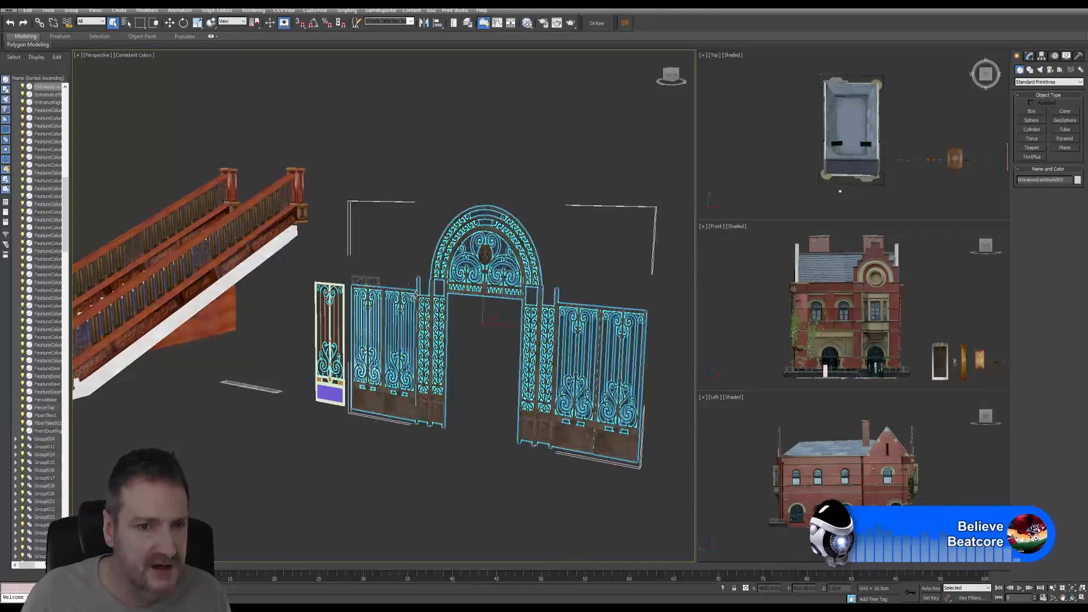
{"action": "left_click", "coordinate": [48, 10]}
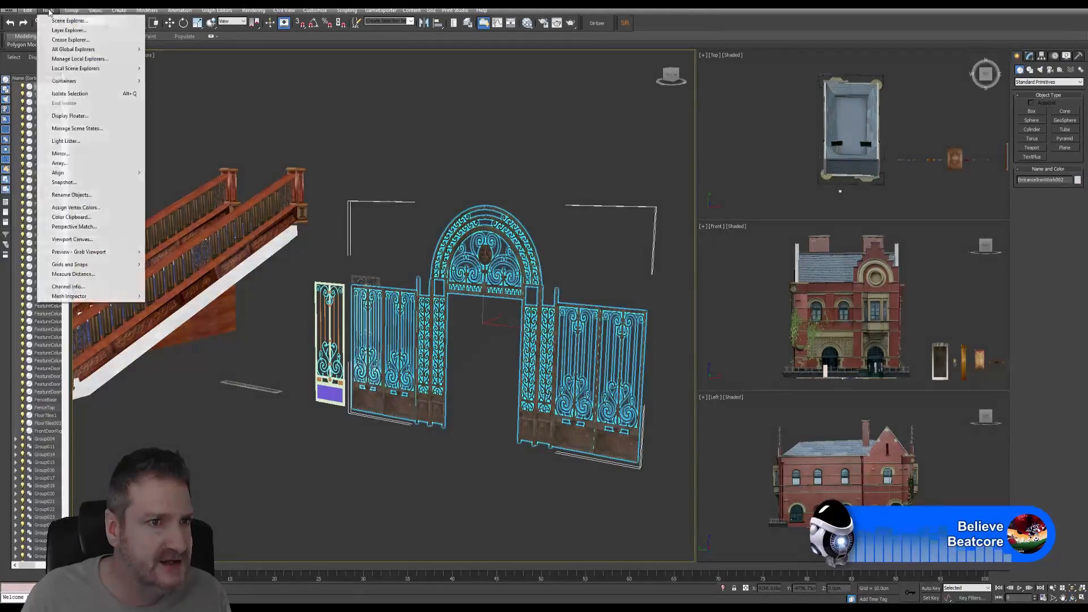
{"action": "left_click", "coordinate": [81, 94]}
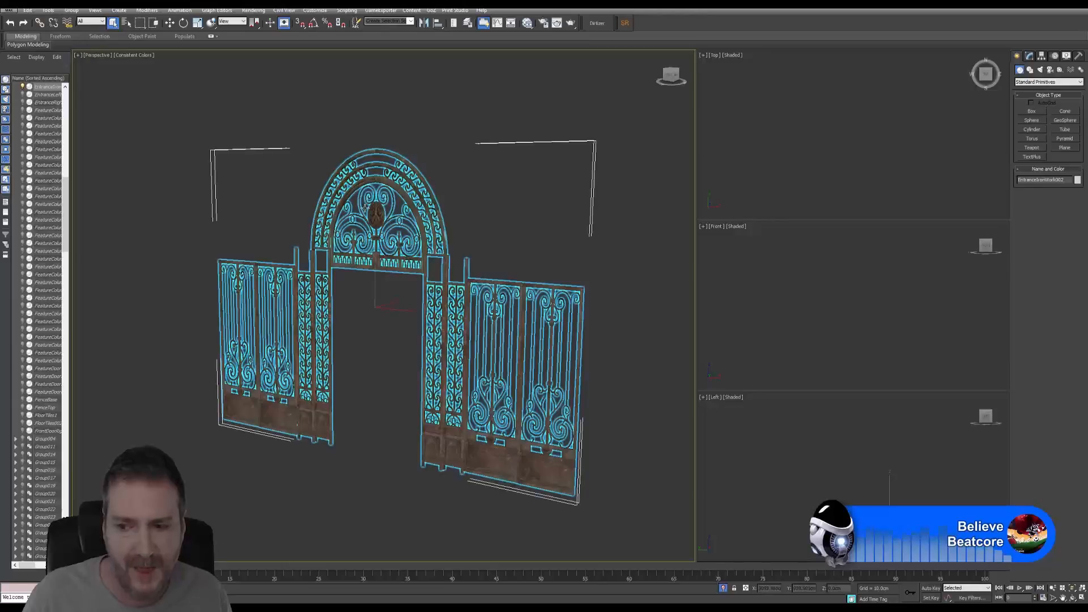
- Pan, orbit and zoom to frame the isolated gate from the front
{"action": "left_click", "coordinate": [95, 10]}
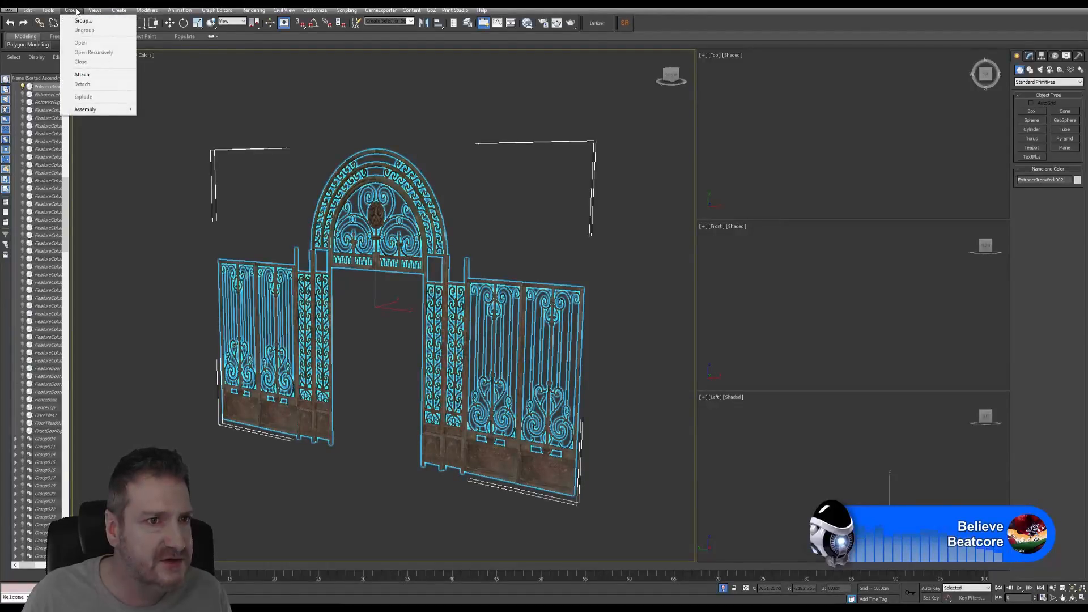
{"action": "left_click", "coordinate": [624, 266]}
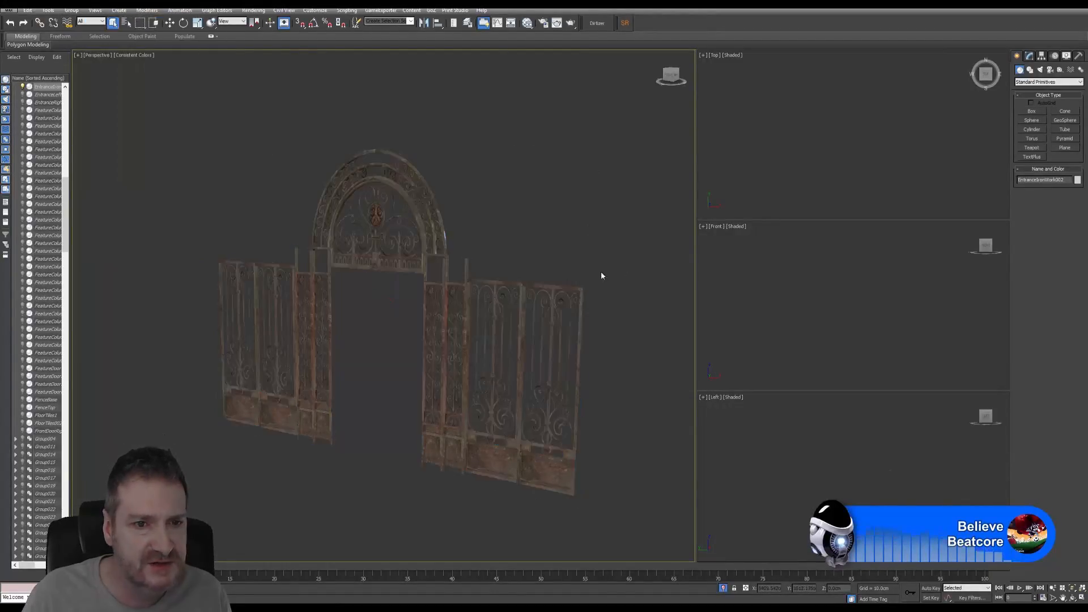
{"action": "middle_click_drag", "start_coordinate": [418, 325], "coordinate": [508, 290]}
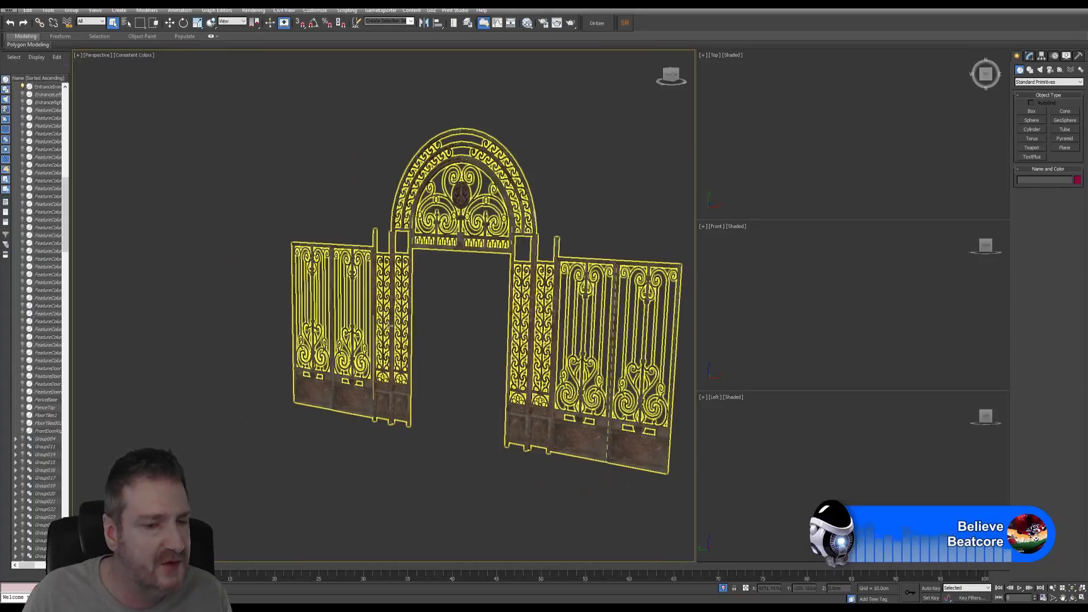
{"action": "left_click", "coordinate": [389, 227]}
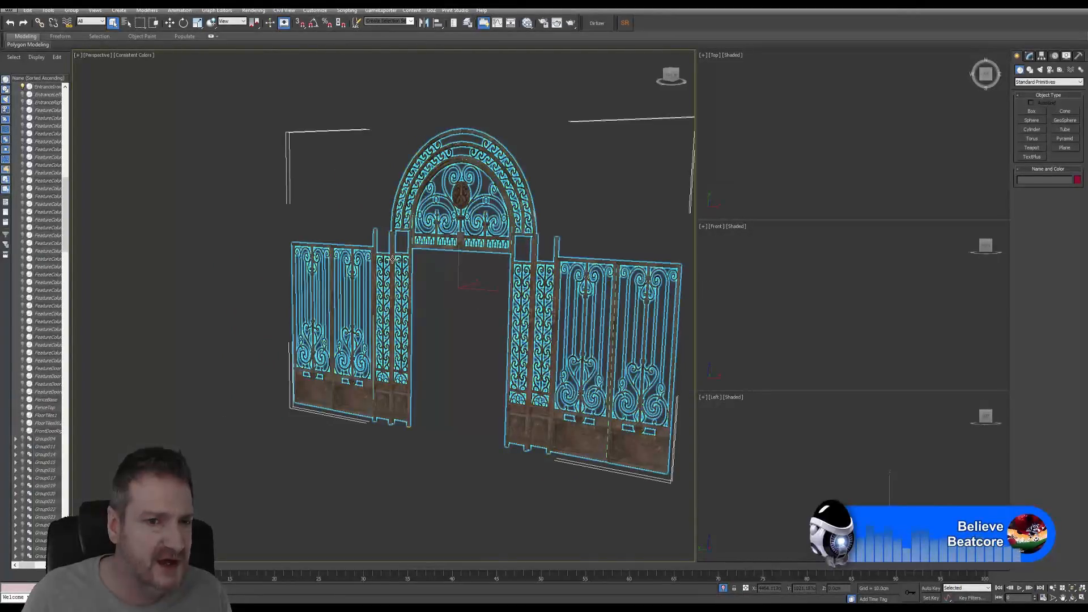
{"action": "middle_click_drag", "start_coordinate": [356, 190], "coordinate": [278, 197]}
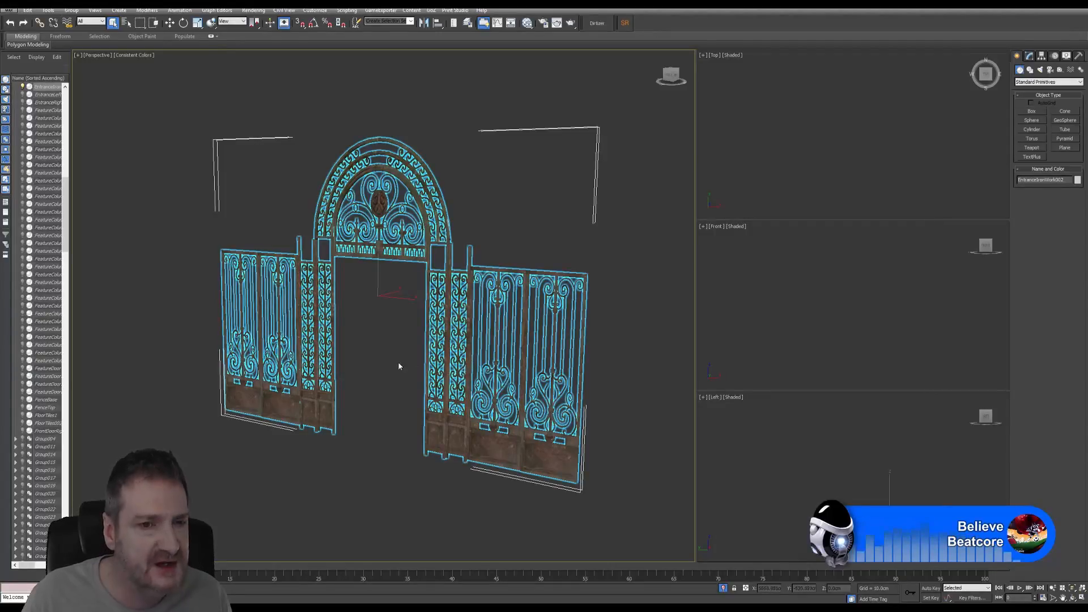
{"action": "mouse_move", "coordinate": [358, 316]}
{"action": "middle_mouse_down", "text": "alt"}
{"action": "mouse_move", "coordinate": [389, 311]}
{"action": "mouse_move", "coordinate": [378, 323]}
{"action": "middle_mouse_up", "text": "alt"}
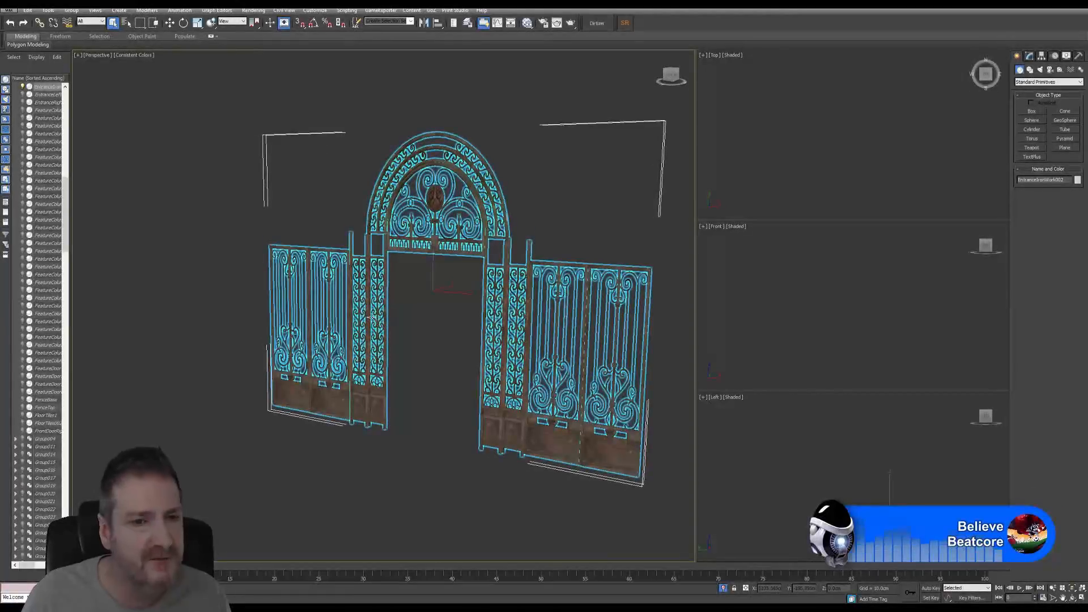
{"action": "scroll", "coordinate": [359, 307], "scroll_direction": "up", "scroll_amount": 2}
{"action": "scroll", "coordinate": [359, 306], "scroll_direction": "up", "scroll_amount": 3}
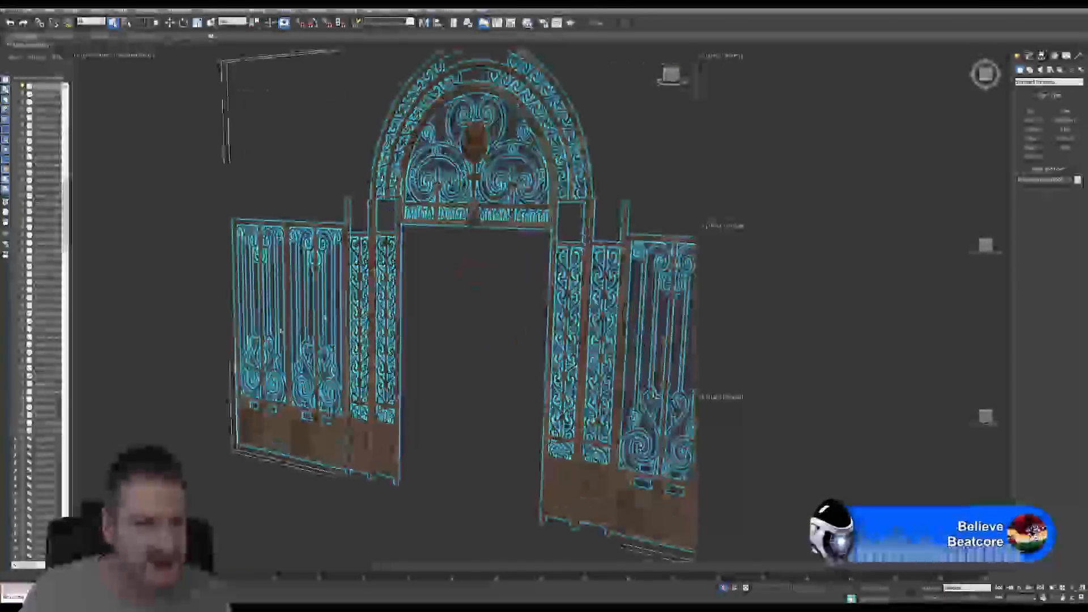
- Reselect EntranceIronWork002 and show its settings in the Modify panel
{"action": "left_click", "coordinate": [204, 433]}
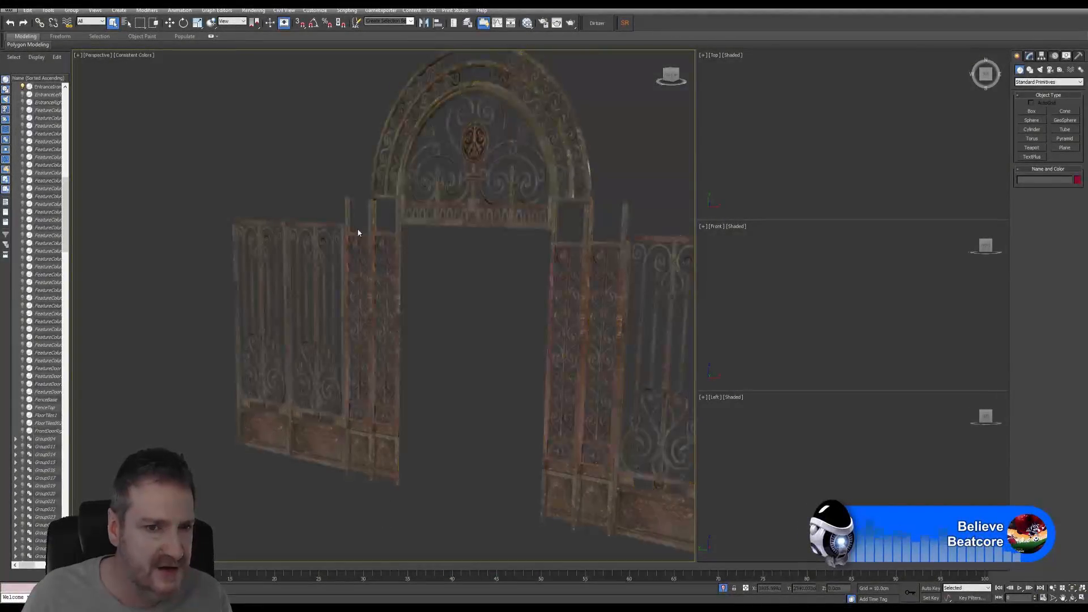
{"action": "left_click", "coordinate": [358, 243]}
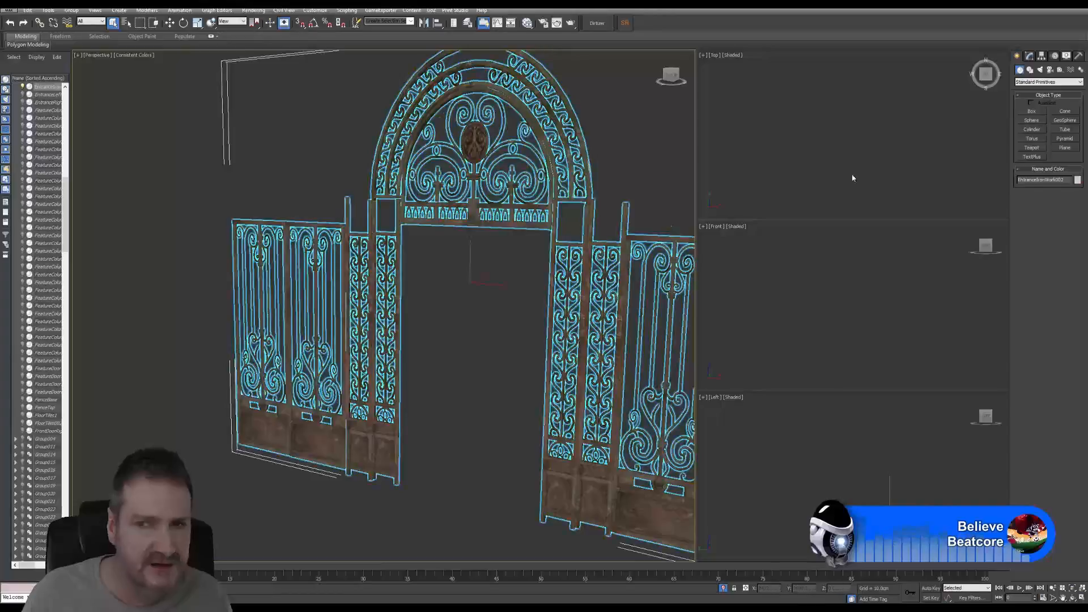
{"action": "left_click", "coordinate": [1030, 55]}
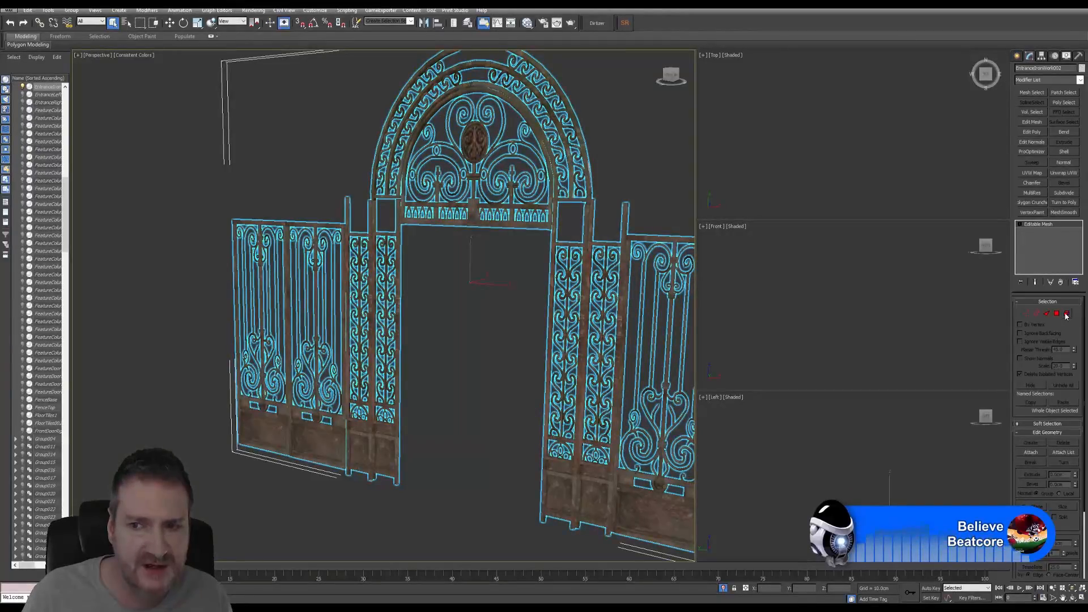
{"action": "left_click", "coordinate": [1066, 316]}
{"action": "middle_click_drag", "start_coordinate": [420, 372], "coordinate": [477, 325], "text": "alt"}
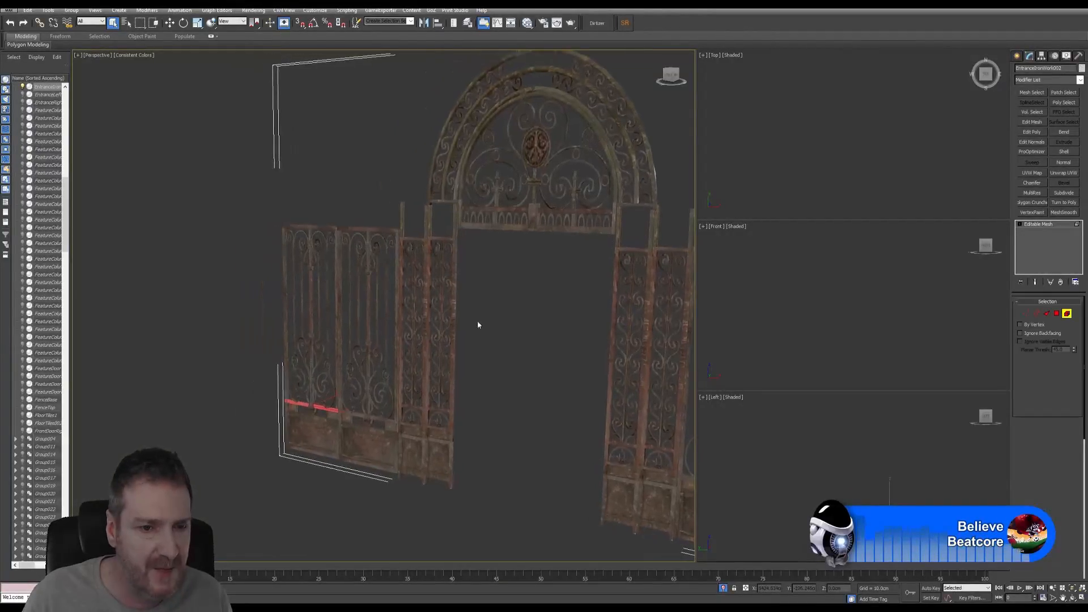
{"action": "scroll", "coordinate": [474, 309], "scroll_direction": "up", "scroll_amount": 5}
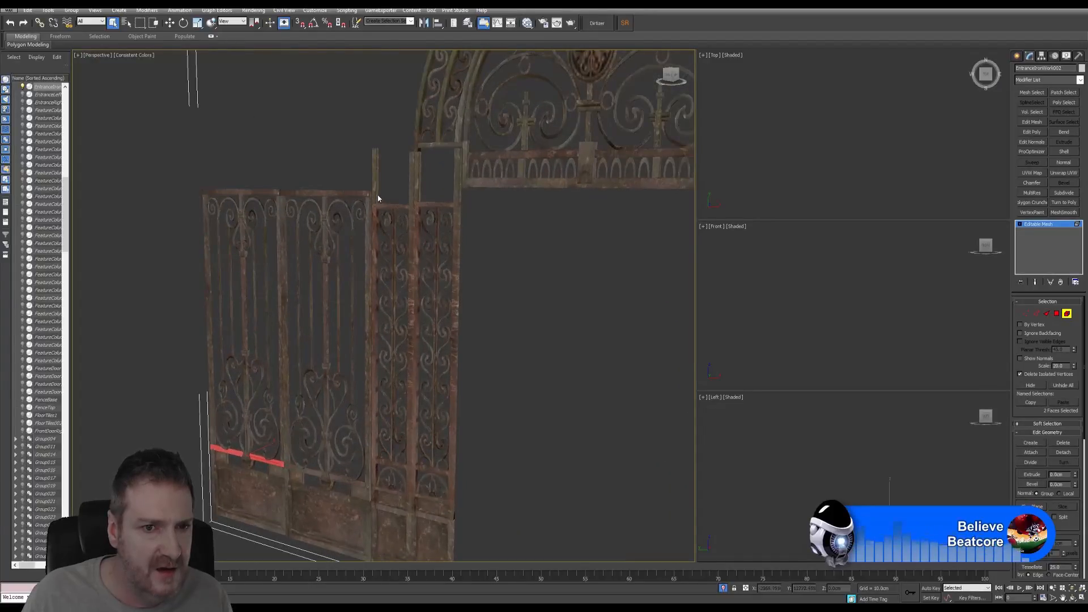
{"action": "left_click", "coordinate": [374, 195]}
{"action": "scroll", "coordinate": [380, 170], "scroll_direction": "up", "scroll_amount": 4}
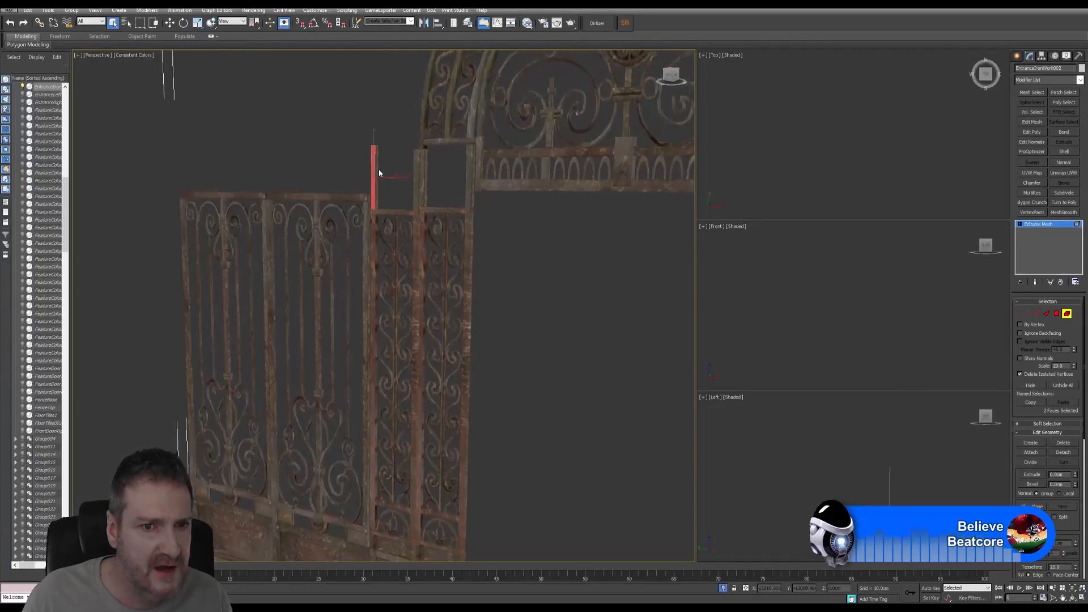
{"action": "left_click", "coordinate": [311, 209]}
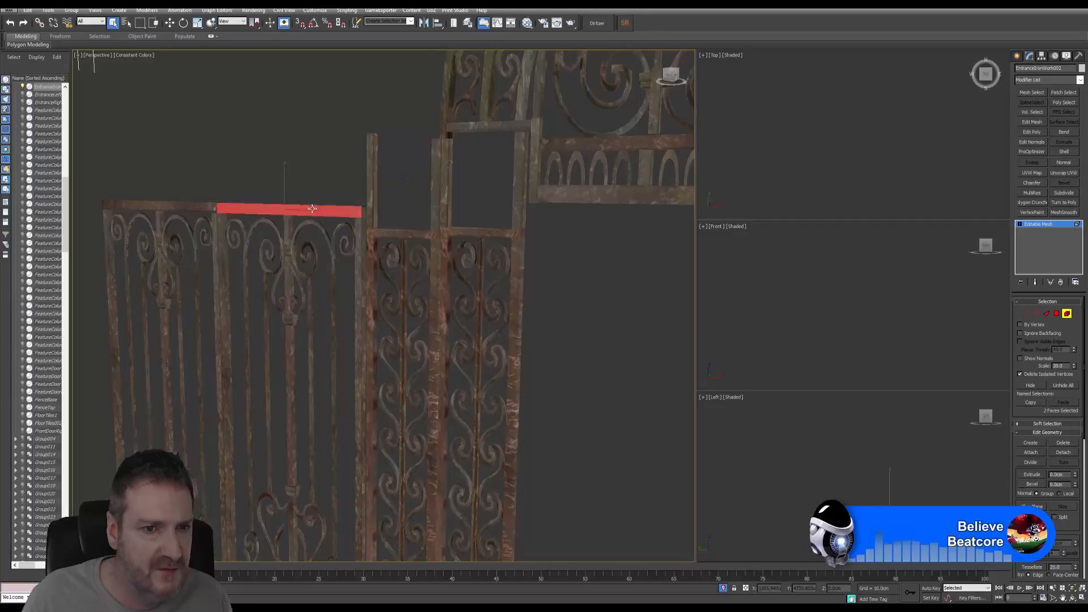
{"action": "left_click", "coordinate": [188, 206]}
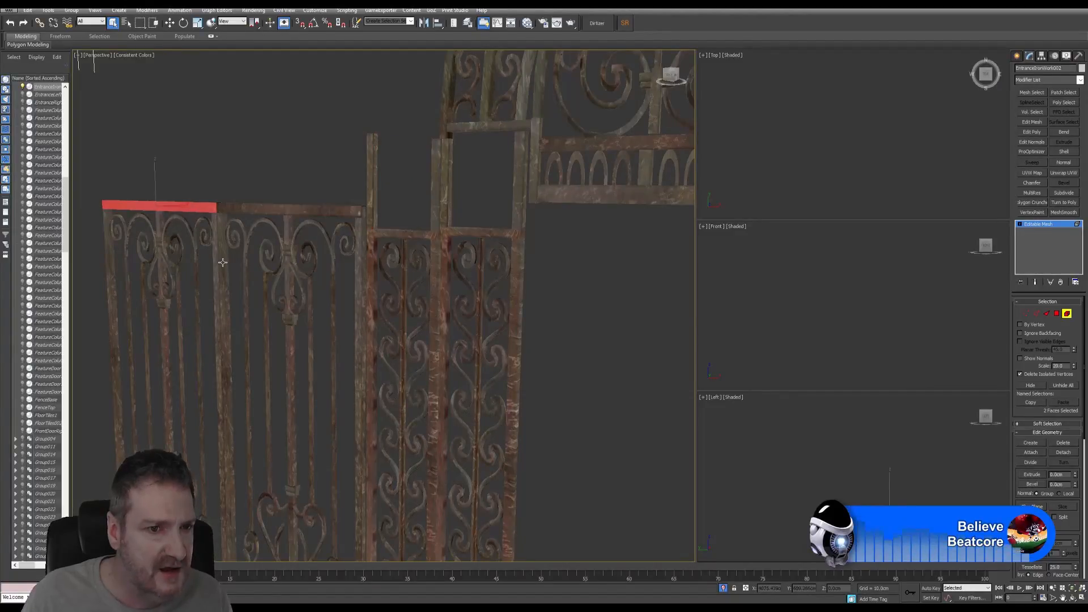
{"action": "left_click", "coordinate": [223, 263]}
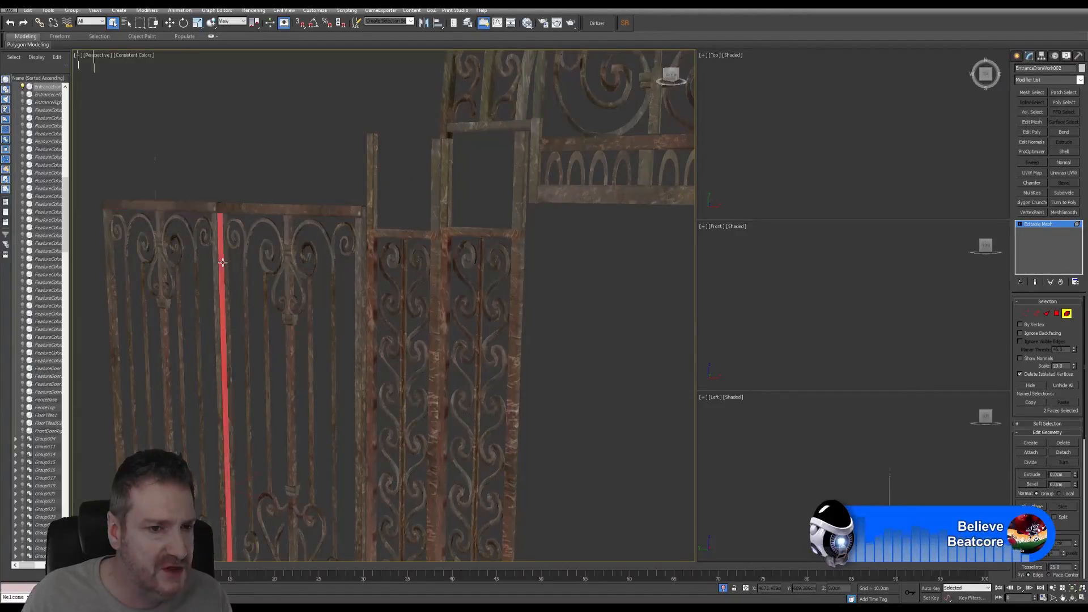
{"action": "left_click", "coordinate": [111, 282]}
{"action": "left_click", "coordinate": [109, 281]}
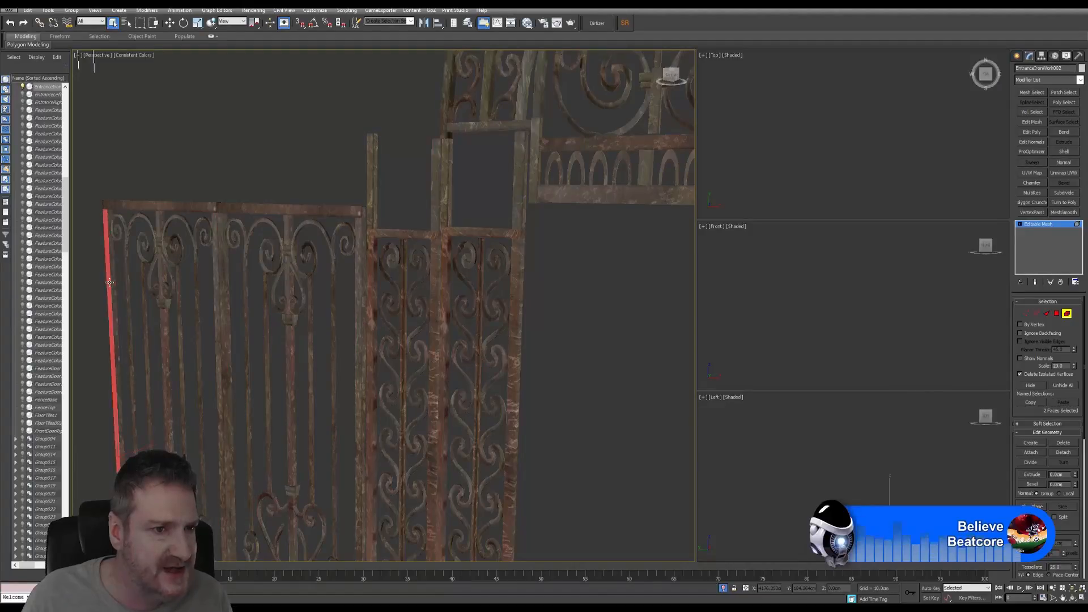
{"action": "left_click", "coordinate": [435, 264]}
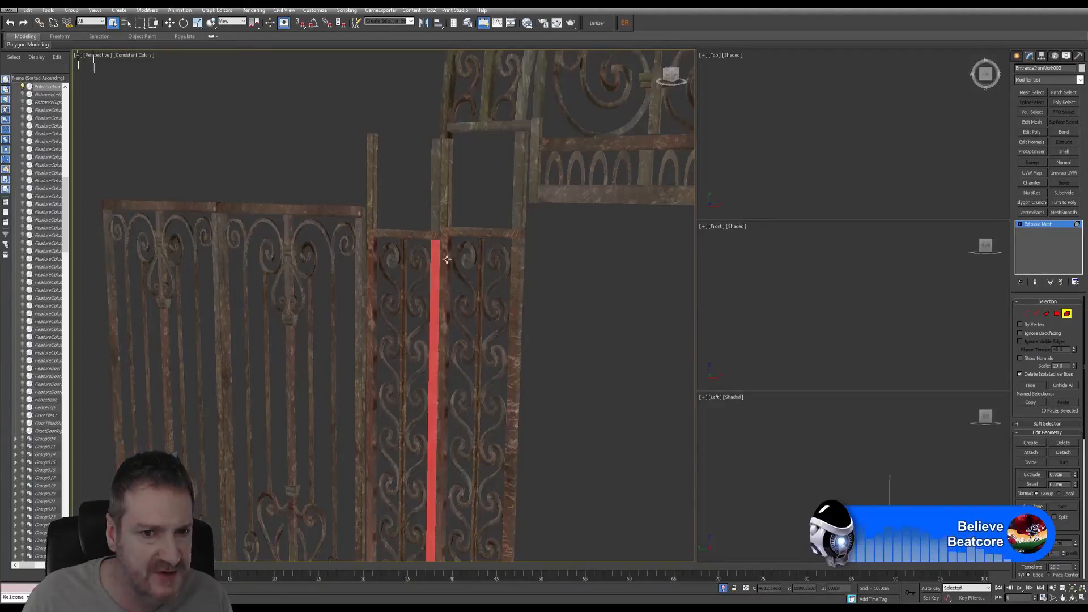
{"action": "left_click", "coordinate": [446, 257]}
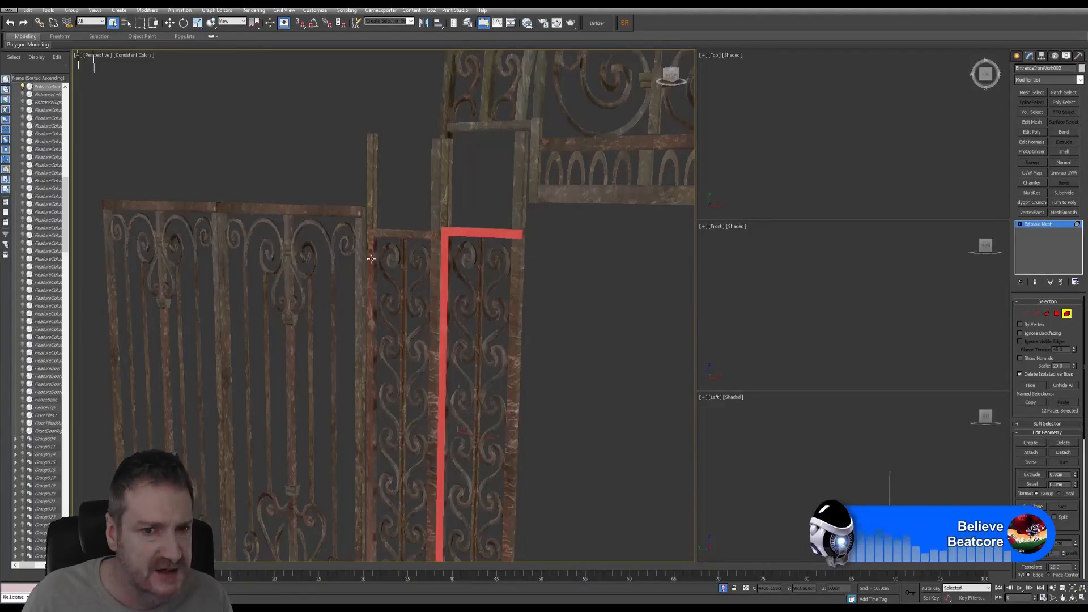
{"action": "left_click", "coordinate": [443, 193]}
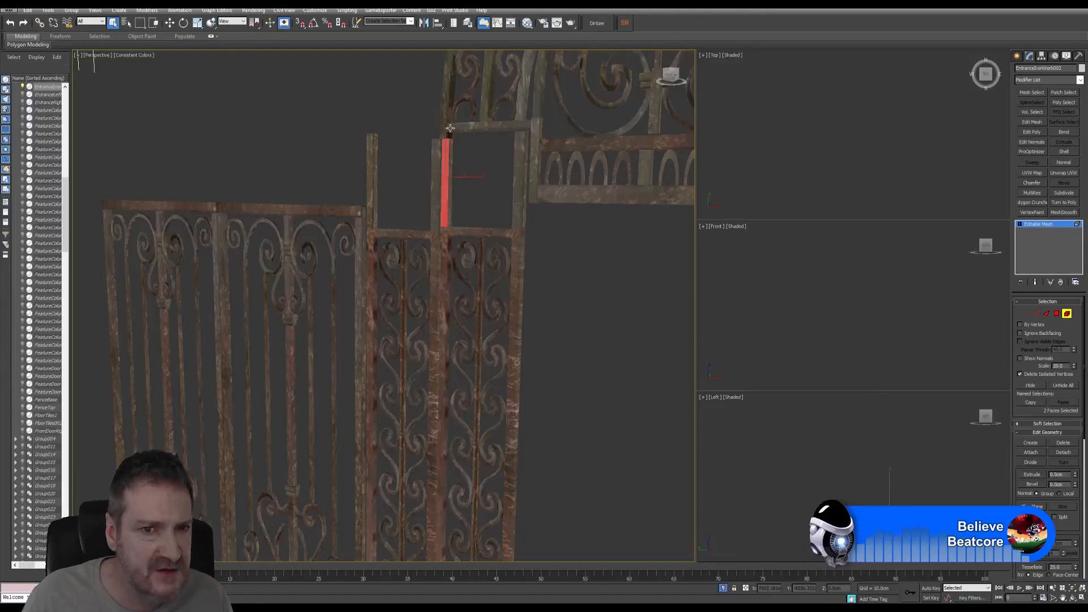
{"action": "left_click", "coordinate": [372, 263]}
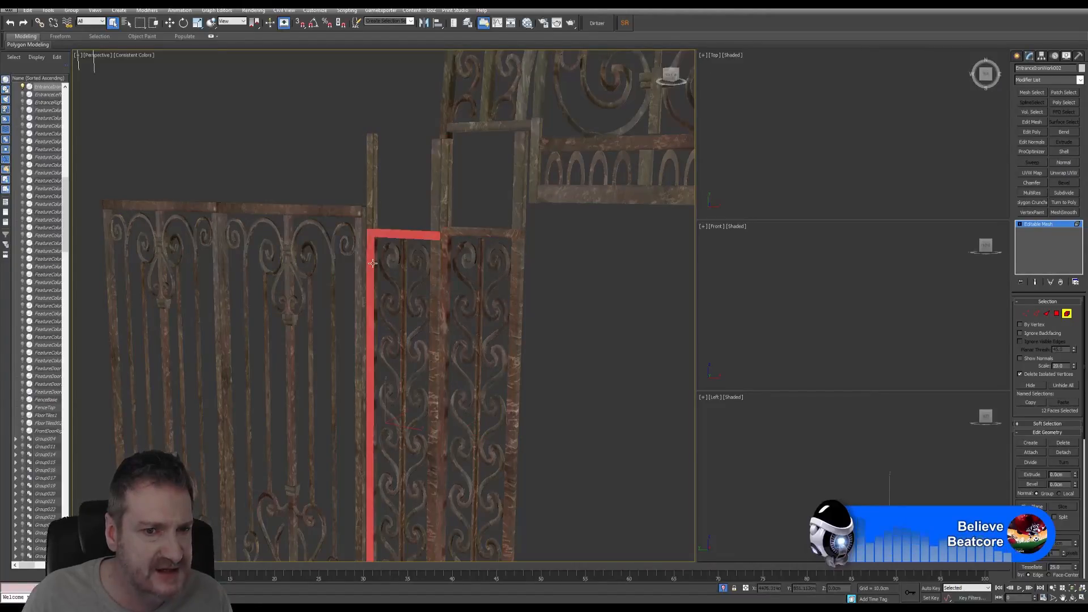
{"action": "left_click", "coordinate": [404, 318]}
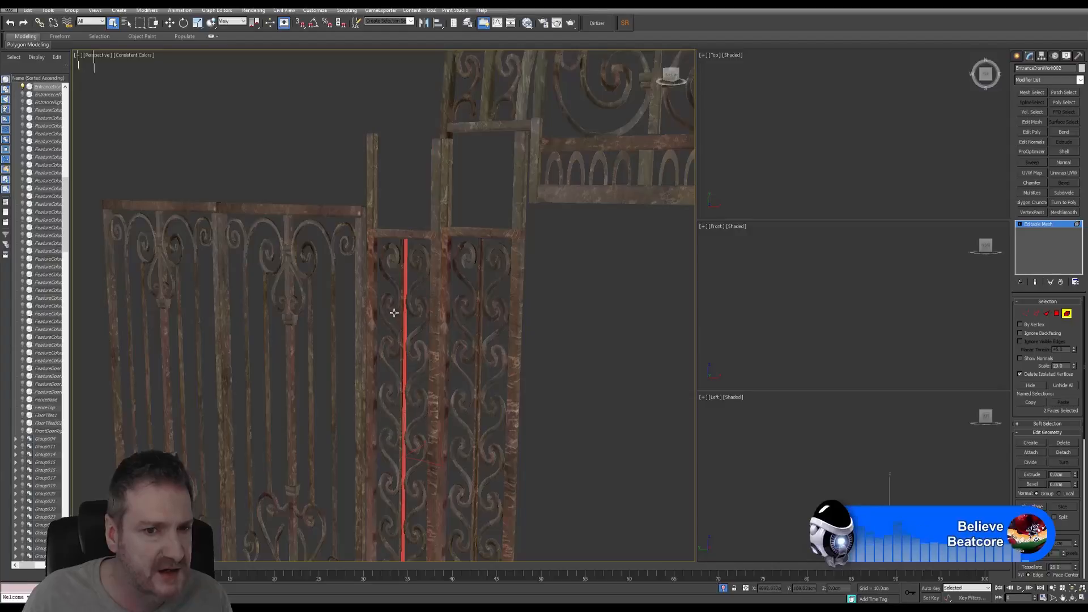
{"action": "left_click", "coordinate": [394, 313]}
{"action": "middle_click_drag", "start_coordinate": [413, 334], "coordinate": [417, 309], "text": "alt"}
{"action": "left_click", "coordinate": [427, 261]}
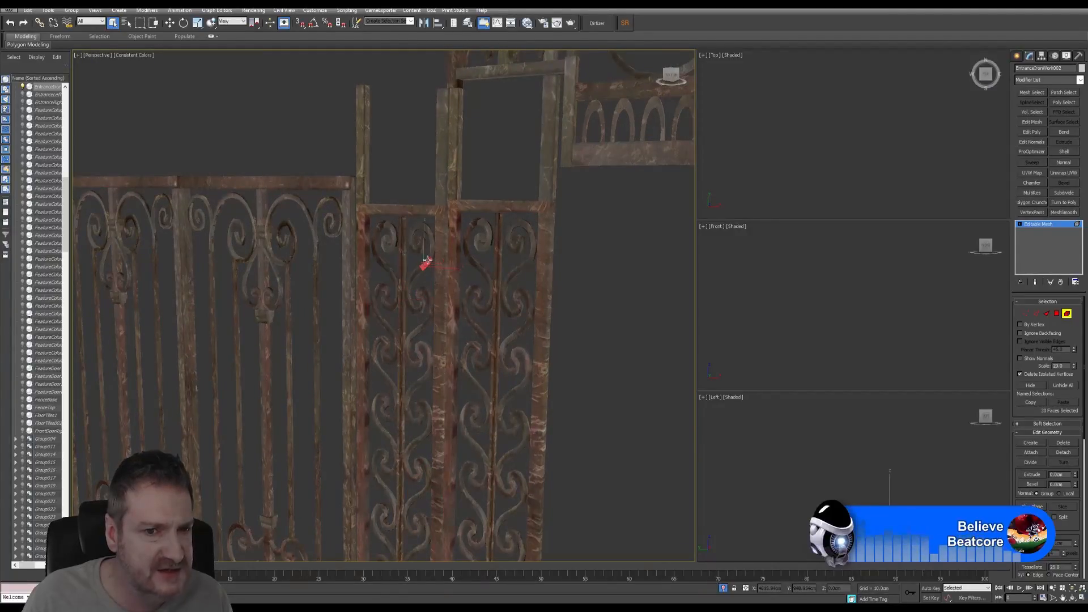
{"action": "scroll", "coordinate": [427, 261], "scroll_direction": "down", "scroll_amount": 10}
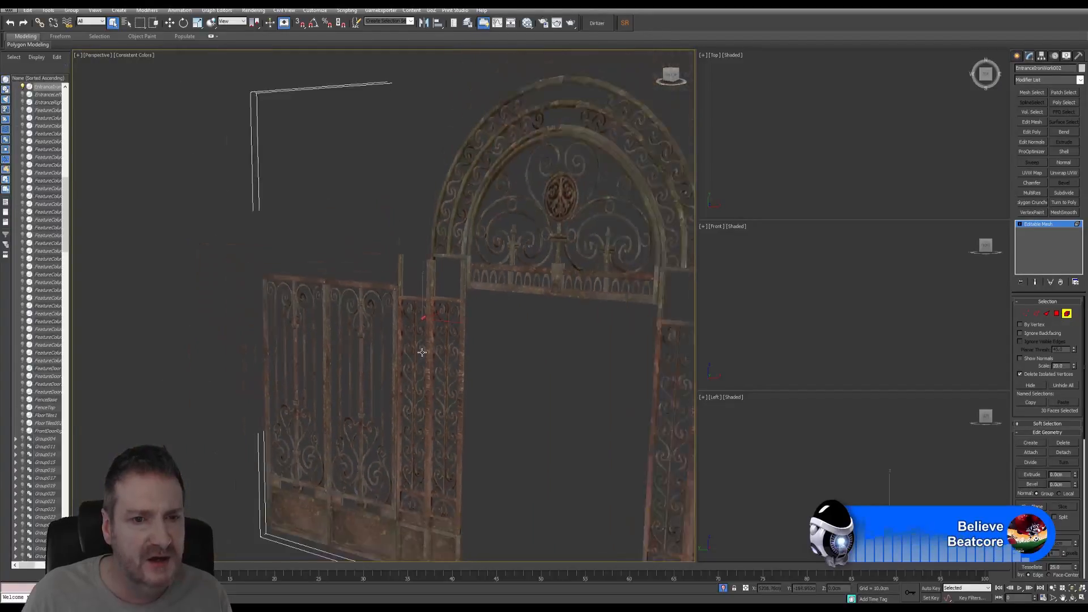
{"action": "scroll", "coordinate": [423, 352], "scroll_direction": "down", "scroll_amount": 3}
{"action": "scroll", "coordinate": [453, 347], "scroll_direction": "down", "scroll_amount": 1}
{"action": "middle_click_drag", "start_coordinate": [465, 335], "coordinate": [303, 289]}
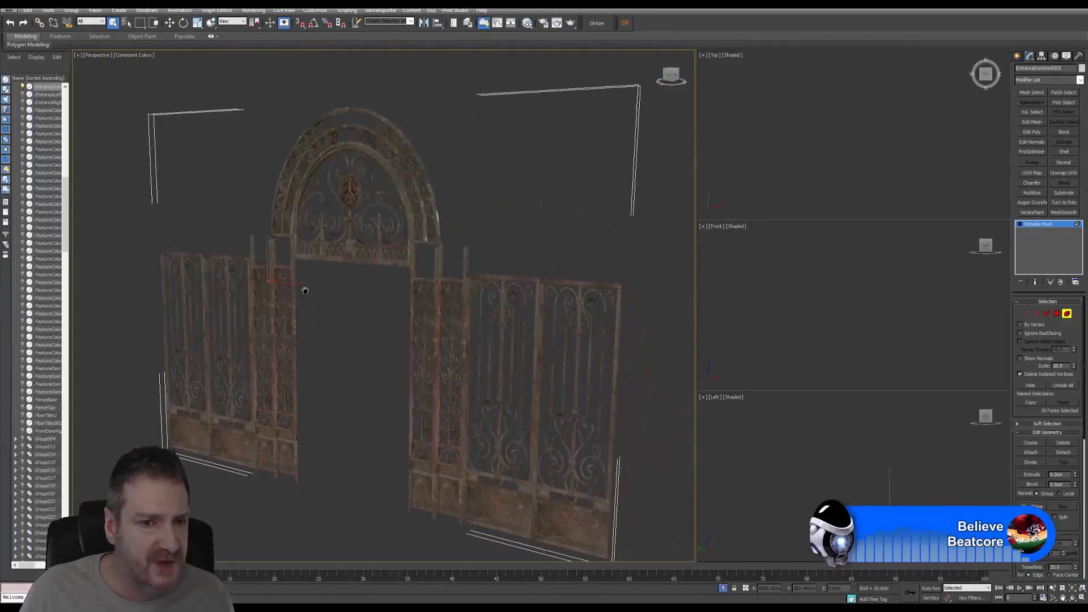
{"action": "left_click", "coordinate": [1067, 314]}
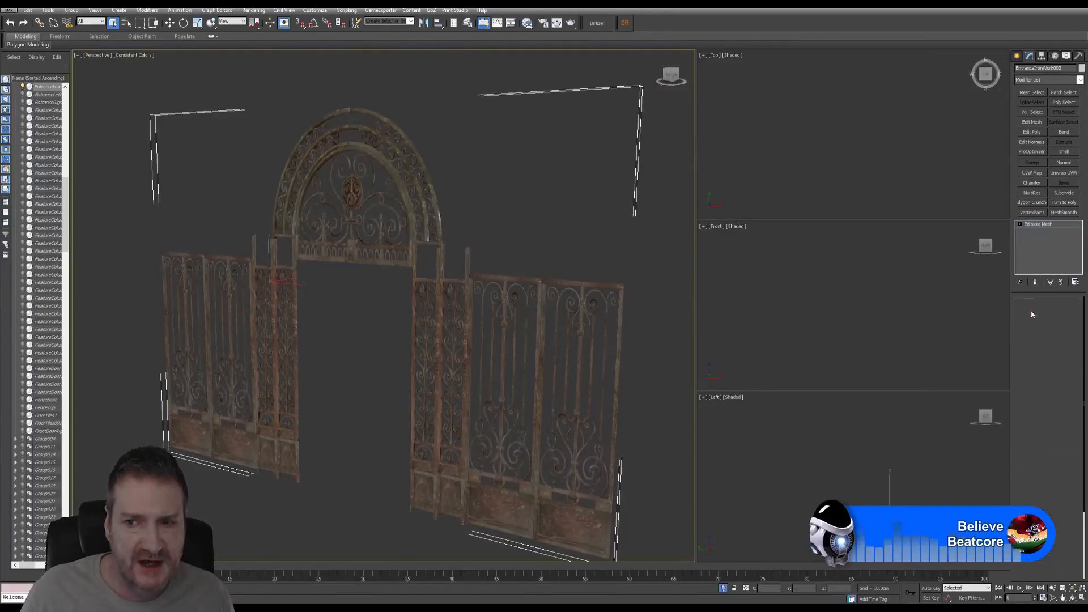
- In Vertex mode, marquee-select all of the gate's vertices
{"action": "key", "text": "1"}
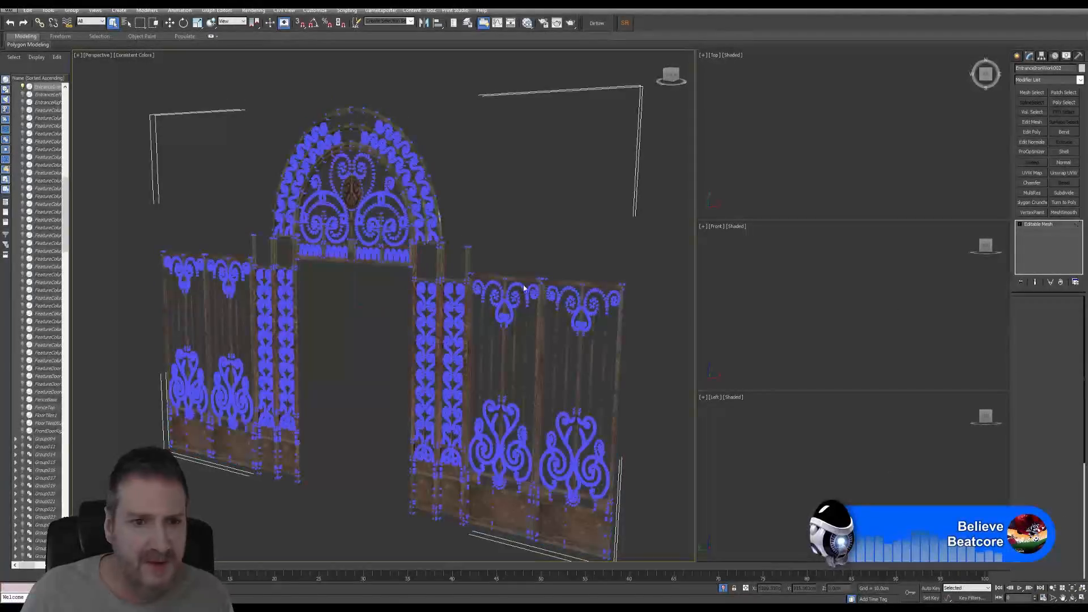
{"action": "scroll", "coordinate": [515, 253], "scroll_direction": "down", "scroll_amount": 2}
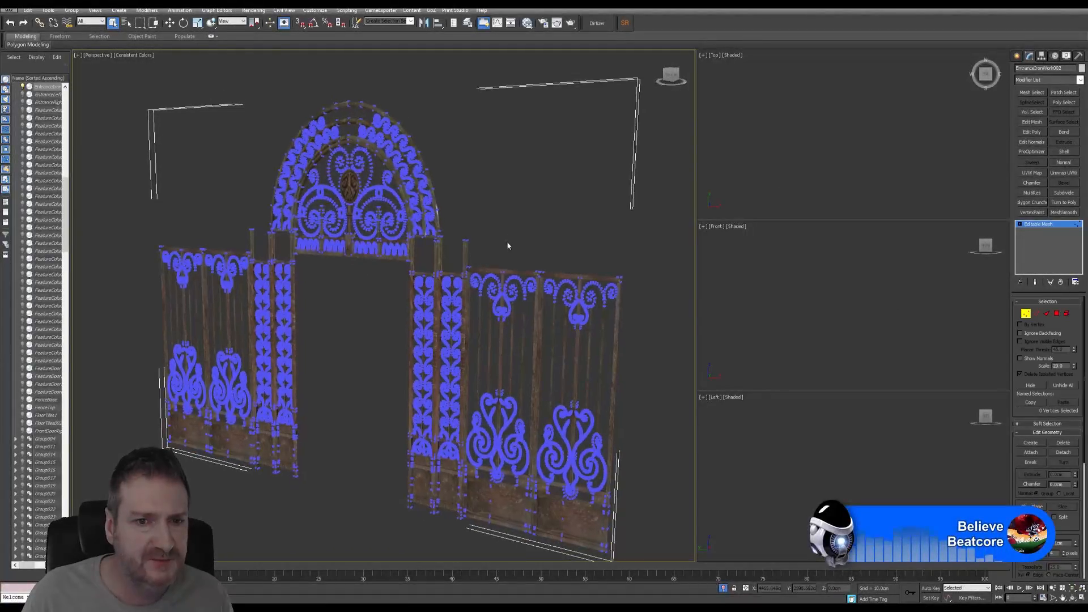
{"action": "left_click_drag", "start_coordinate": [680, 525], "coordinate": [669, 530]}
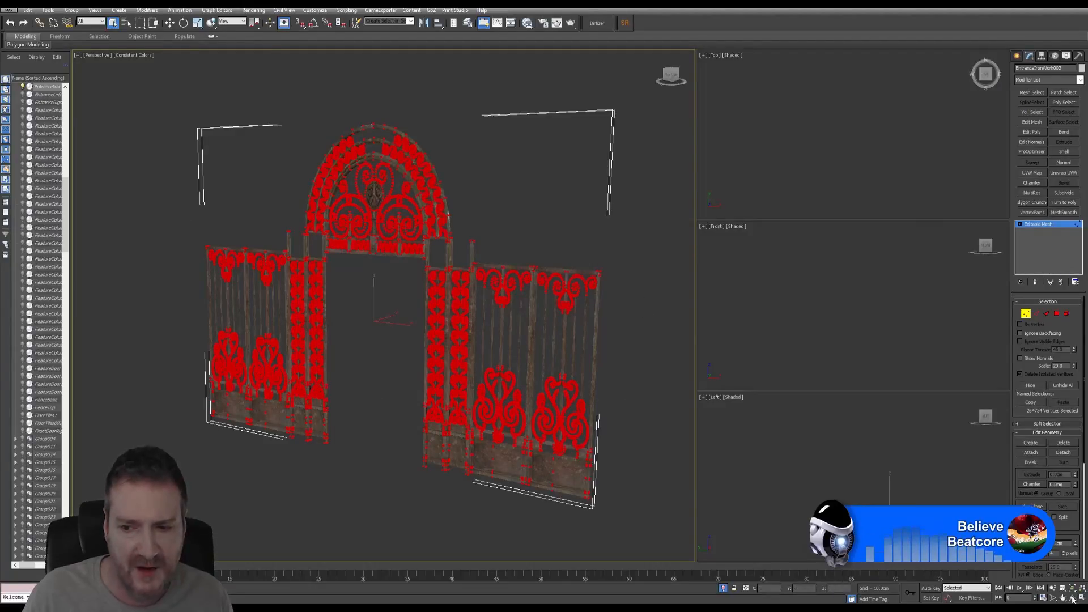
- Orbit and zoom onto the ironwork by the left post, then exit Vertex mode
{"action": "left_click", "coordinate": [1073, 599]}
{"action": "left_click_drag", "start_coordinate": [409, 318], "coordinate": [317, 306]}
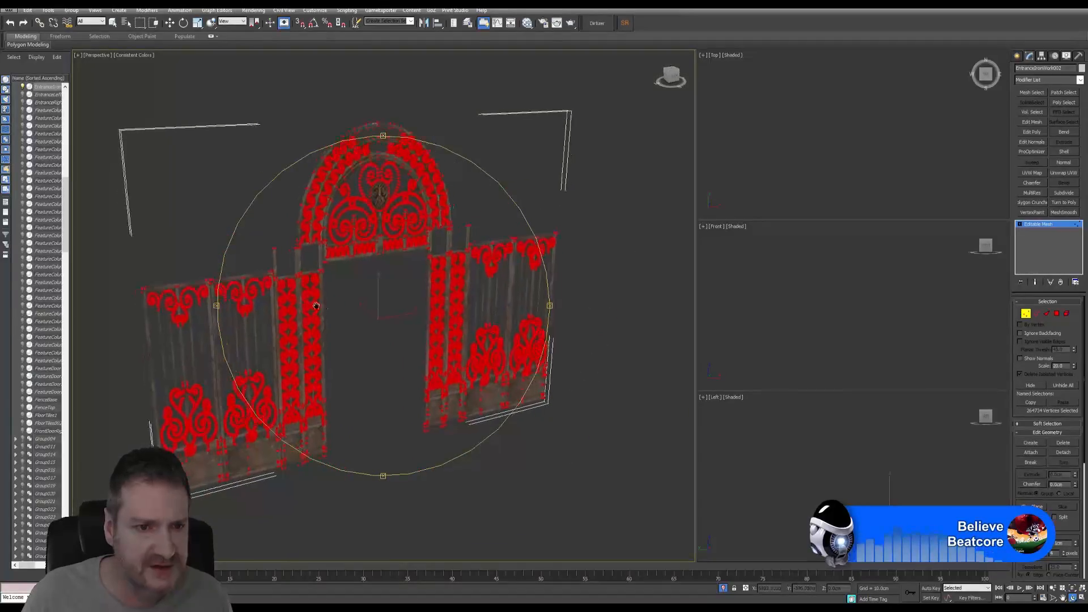
{"action": "middle_click_drag", "start_coordinate": [316, 306], "coordinate": [352, 304]}
{"action": "scroll", "coordinate": [317, 251], "scroll_direction": "up", "scroll_amount": 10}
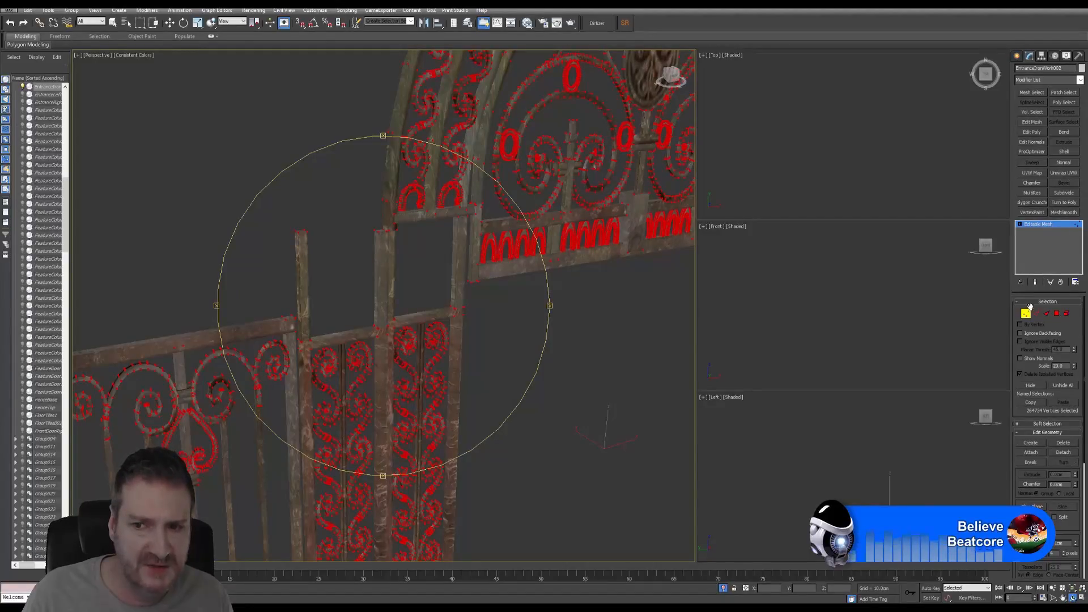
{"action": "left_click", "coordinate": [1026, 313]}
- Convert EntranceIronWork002 from Editable Mesh to Editable Poly and re-enter Vertex mode
{"action": "right_click", "coordinate": [1039, 224]}
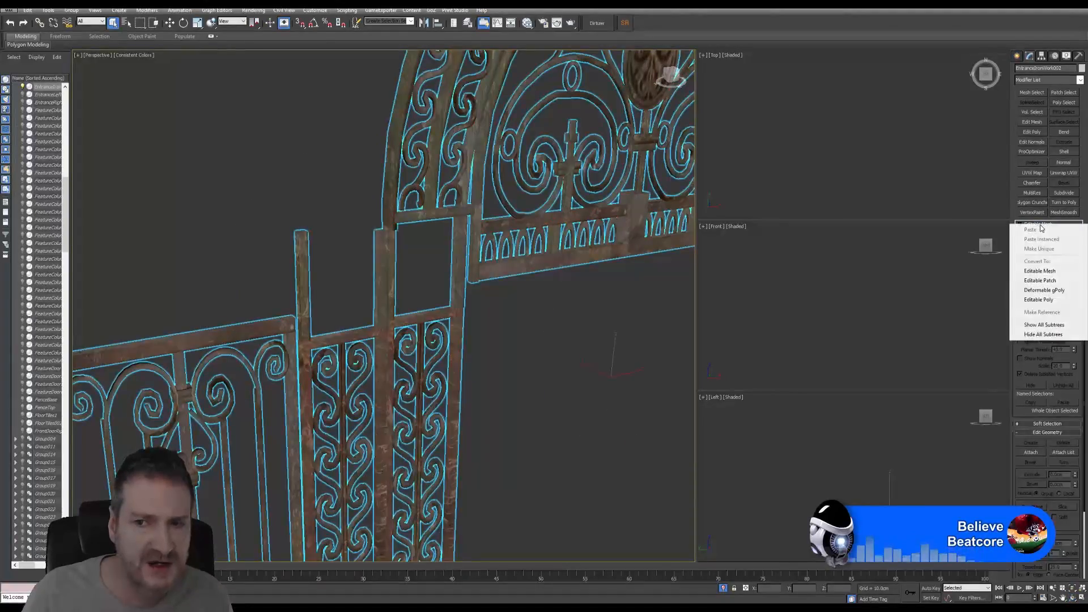
{"action": "left_click", "coordinate": [1047, 301]}
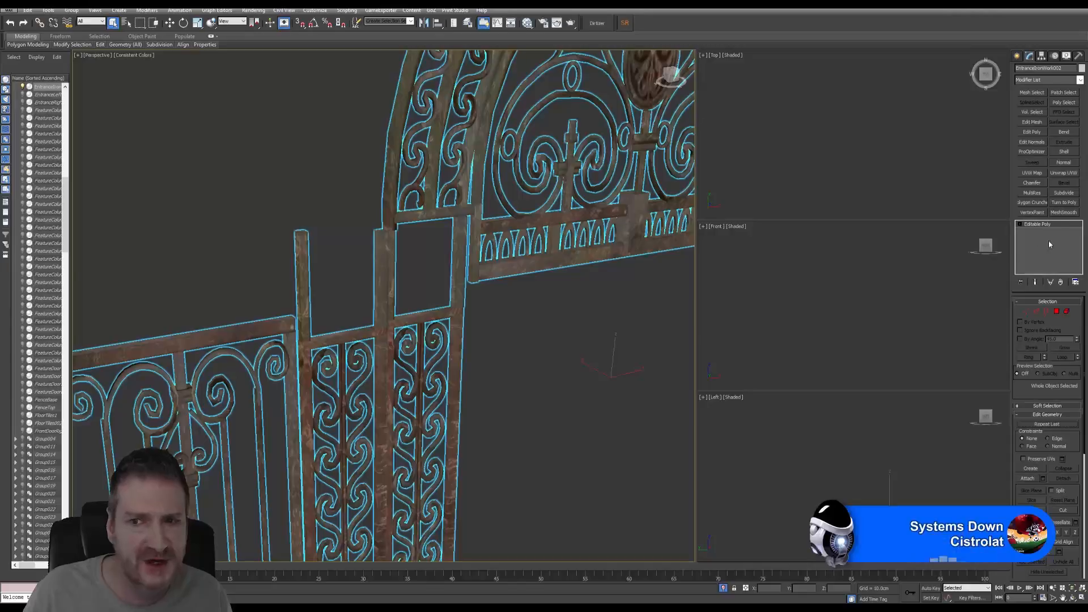
{"action": "left_click", "coordinate": [1024, 313]}
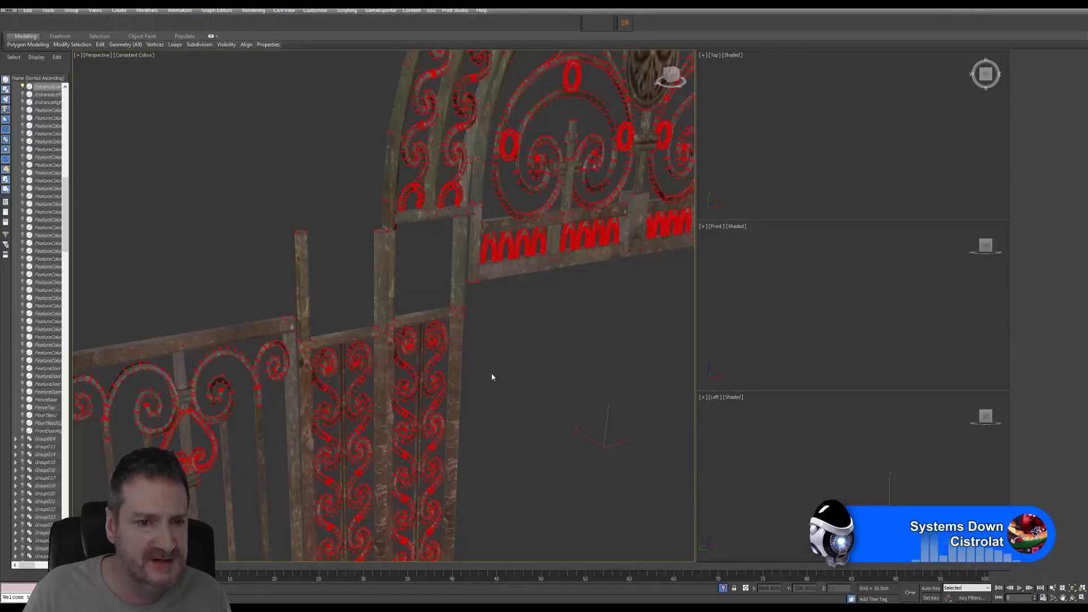
{"action": "scroll", "coordinate": [509, 382], "scroll_direction": "down", "scroll_amount": 5}
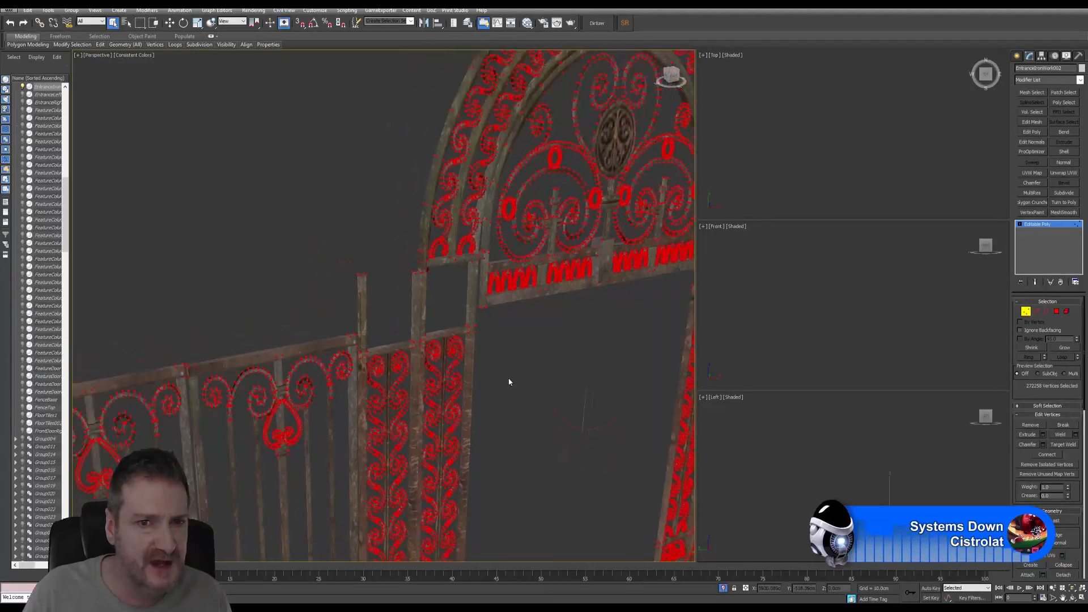
{"action": "scroll", "coordinate": [502, 372], "scroll_direction": "up", "scroll_amount": 4}
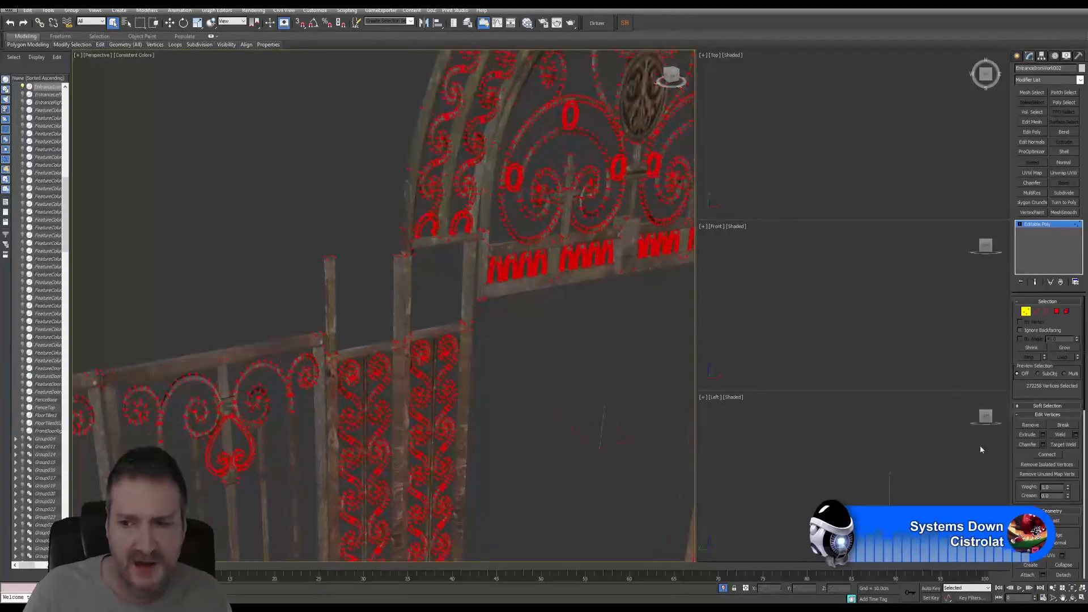
- Preview a vertex weld at about 0.5 cm, cutting 272258 vertices to roughly 71751
{"action": "left_click", "coordinate": [1075, 435]}
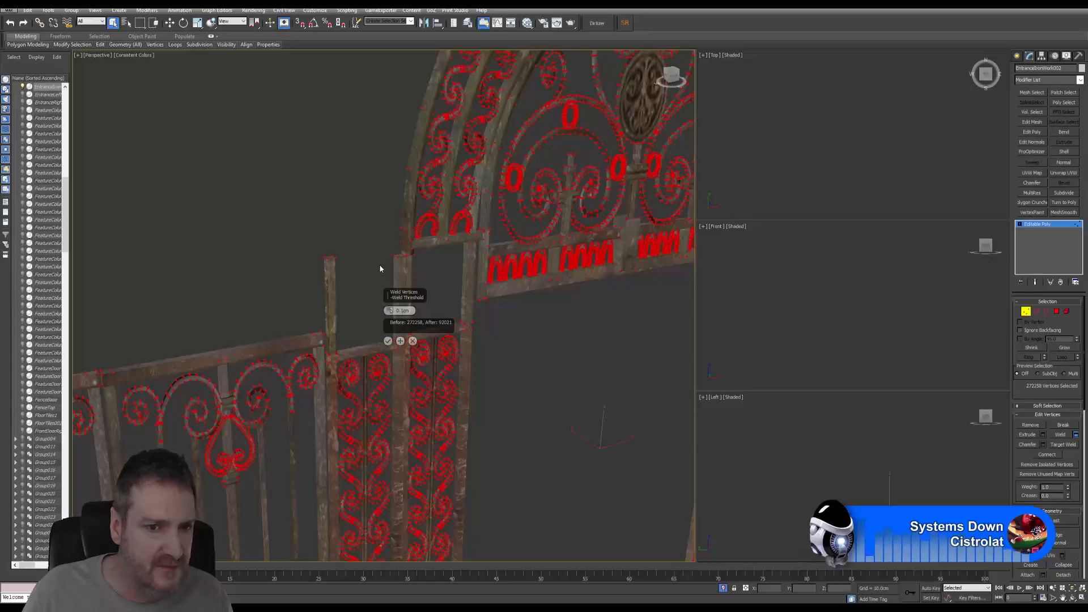
{"action": "left_click_drag", "start_coordinate": [407, 299], "coordinate": [308, 151]}
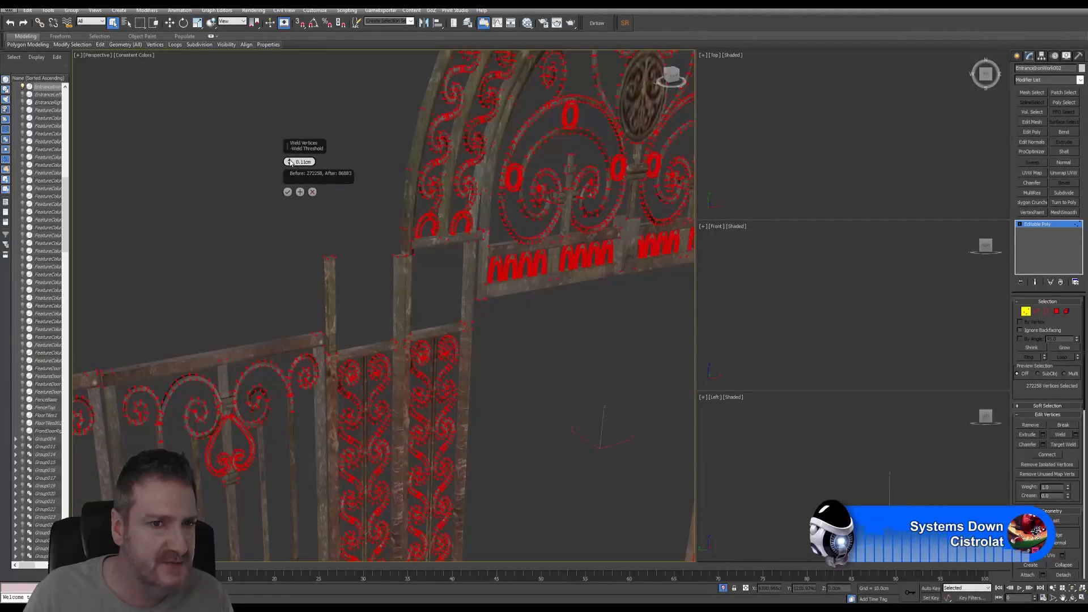
{"action": "left_click", "coordinate": [289, 161]}
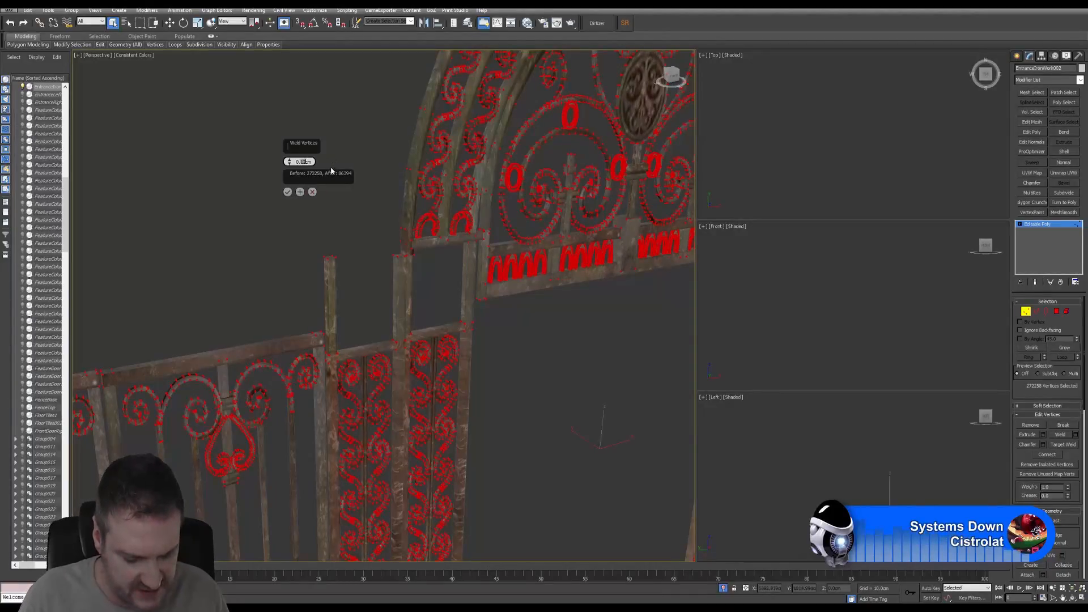
{"action": "type", "text": "50"}
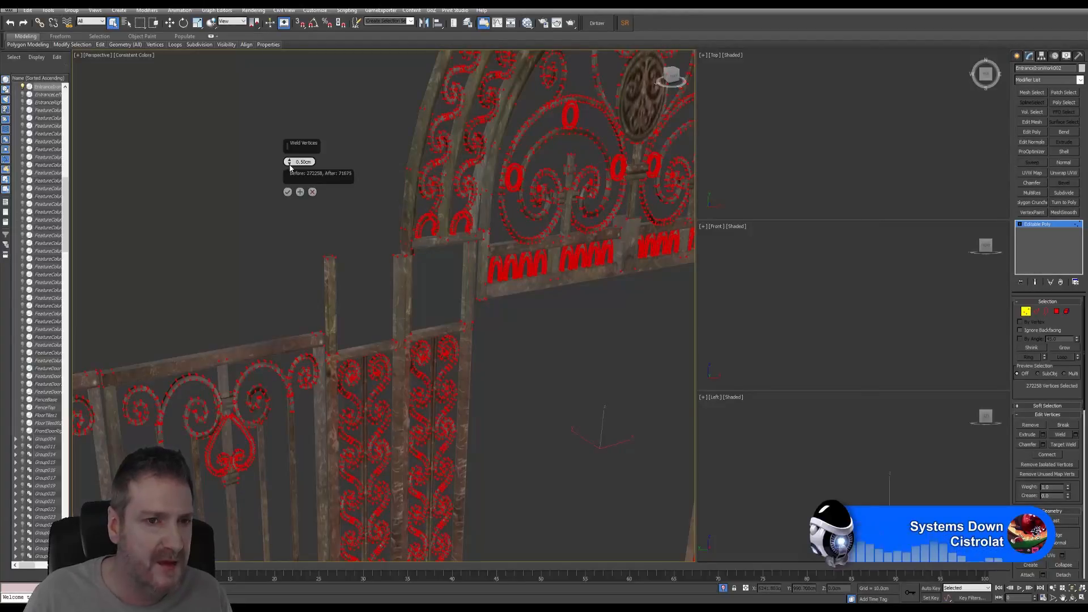
{"action": "left_click", "coordinate": [290, 164]}
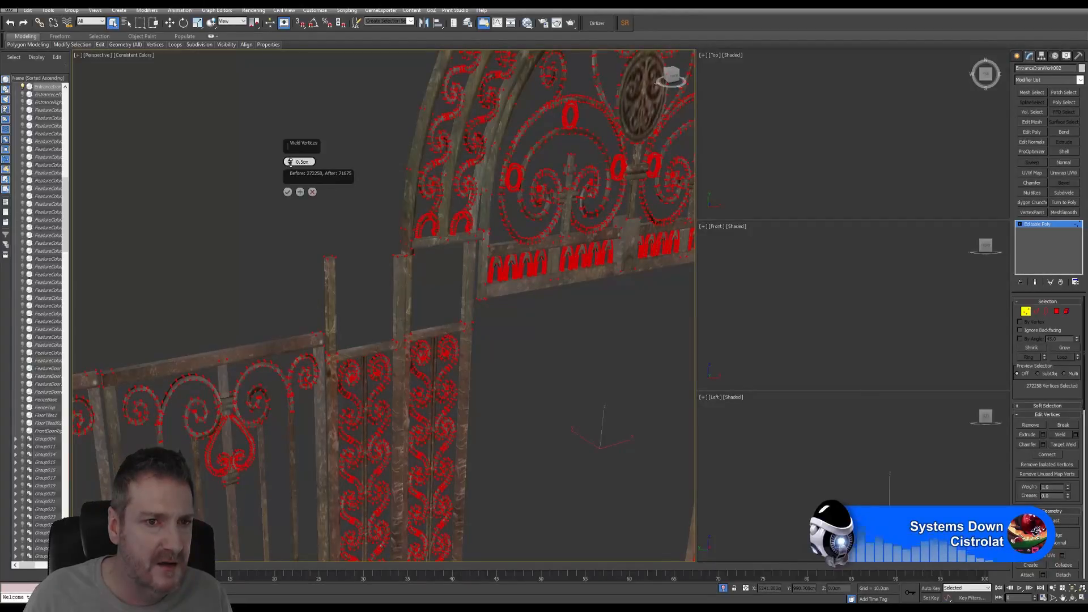
{"action": "left_click_drag", "start_coordinate": [296, 168], "coordinate": [293, 163]}
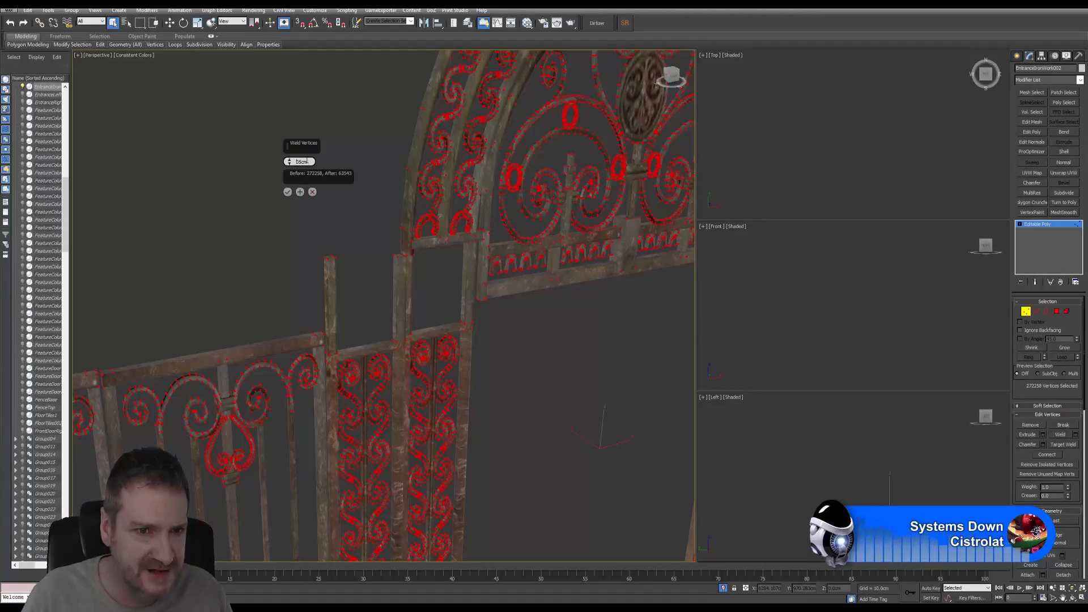
{"action": "left_click", "coordinate": [289, 164]}
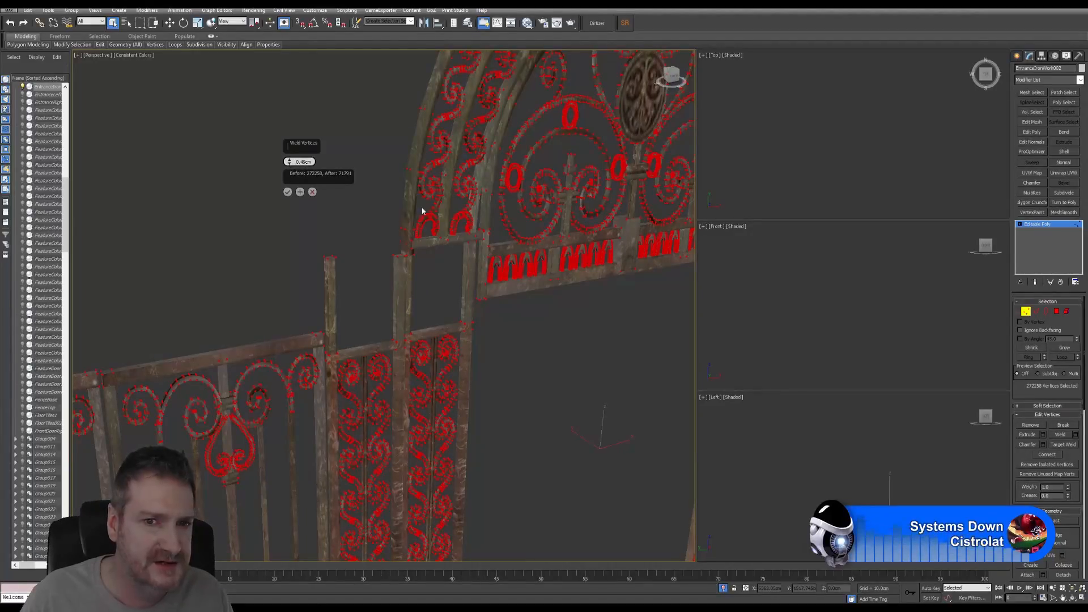
{"action": "middle_click_drag", "start_coordinate": [530, 300], "coordinate": [382, 311]}
{"action": "middle_click_drag", "start_coordinate": [495, 273], "coordinate": [466, 280]}
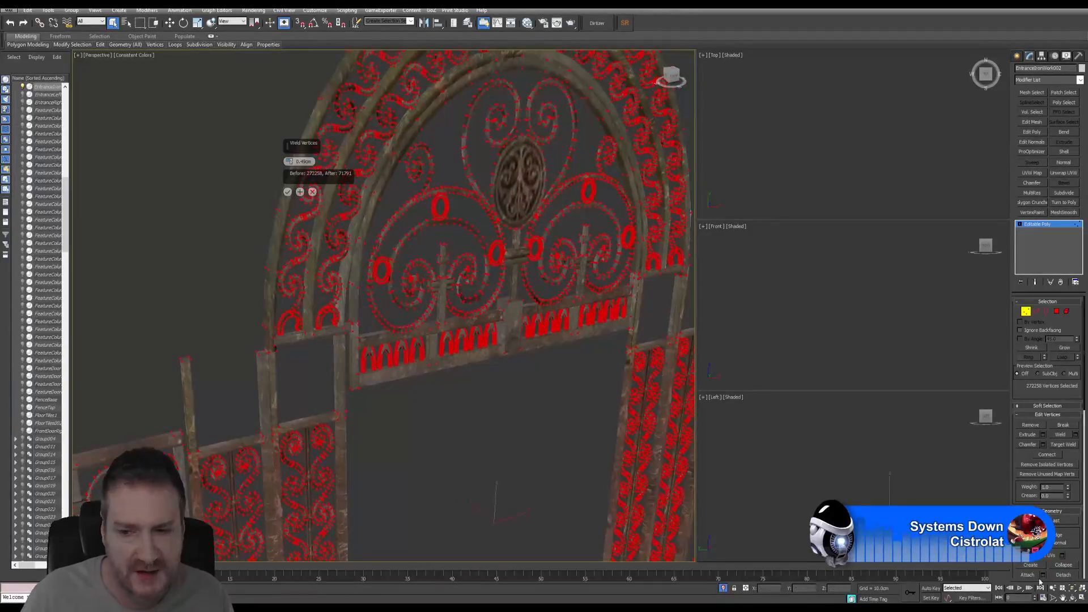
- Orbit and pan around the gate to check the weld preview on the lower panels
{"action": "left_click", "coordinate": [1075, 599]}
{"action": "left_click_drag", "start_coordinate": [476, 391], "coordinate": [428, 334]}
{"action": "scroll", "coordinate": [385, 326], "scroll_direction": "up", "scroll_amount": 10}
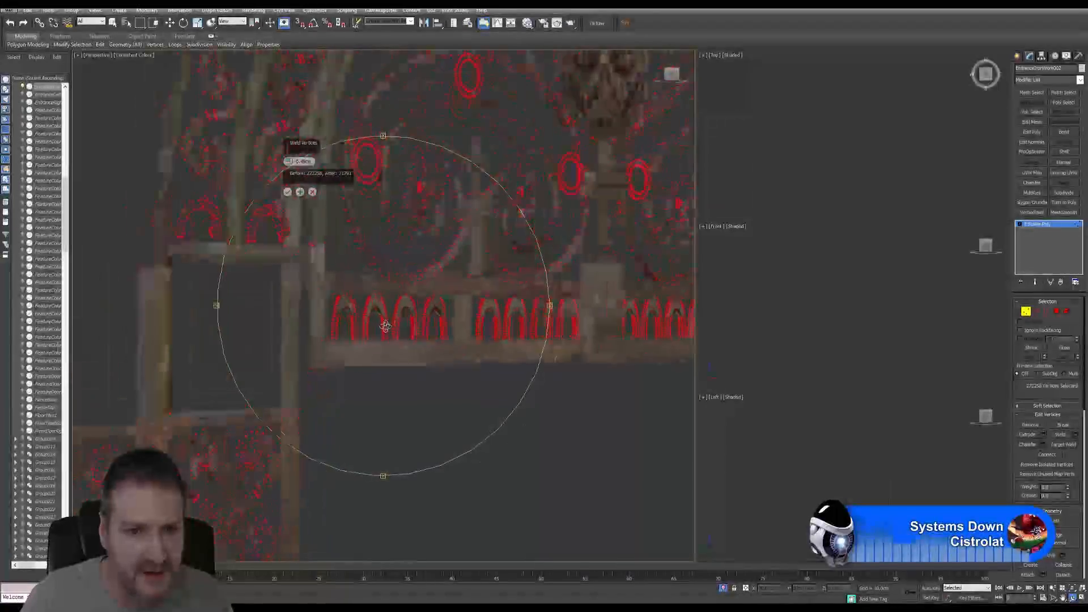
{"action": "scroll", "coordinate": [386, 326], "scroll_direction": "up", "scroll_amount": 3}
{"action": "scroll", "coordinate": [386, 326], "scroll_direction": "down", "scroll_amount": 3}
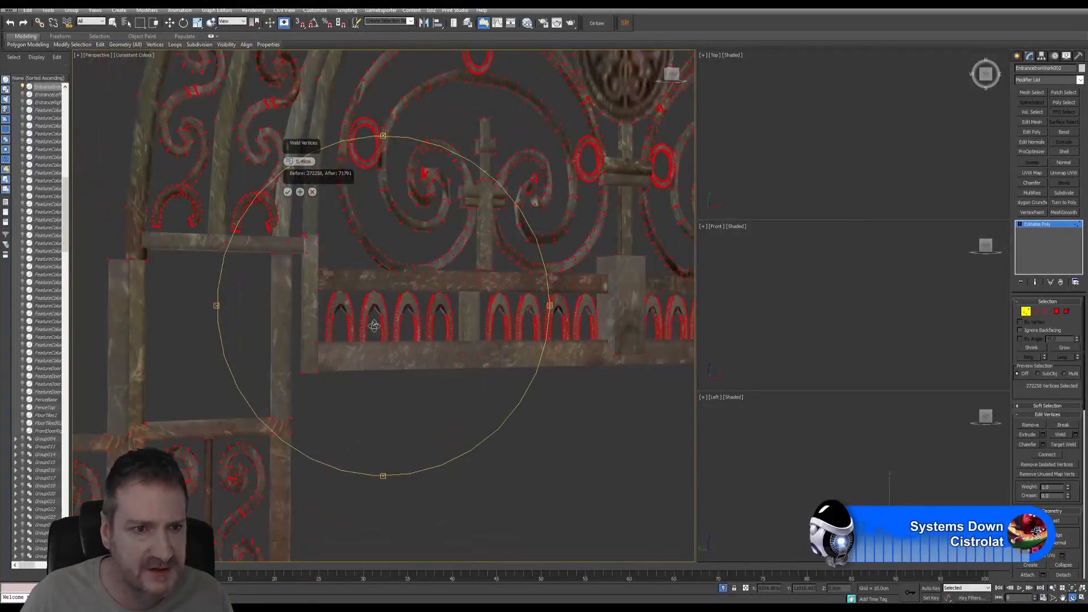
{"action": "middle_click_drag", "start_coordinate": [359, 331], "coordinate": [432, 216]}
{"action": "scroll", "coordinate": [369, 308], "scroll_direction": "down", "scroll_amount": 1}
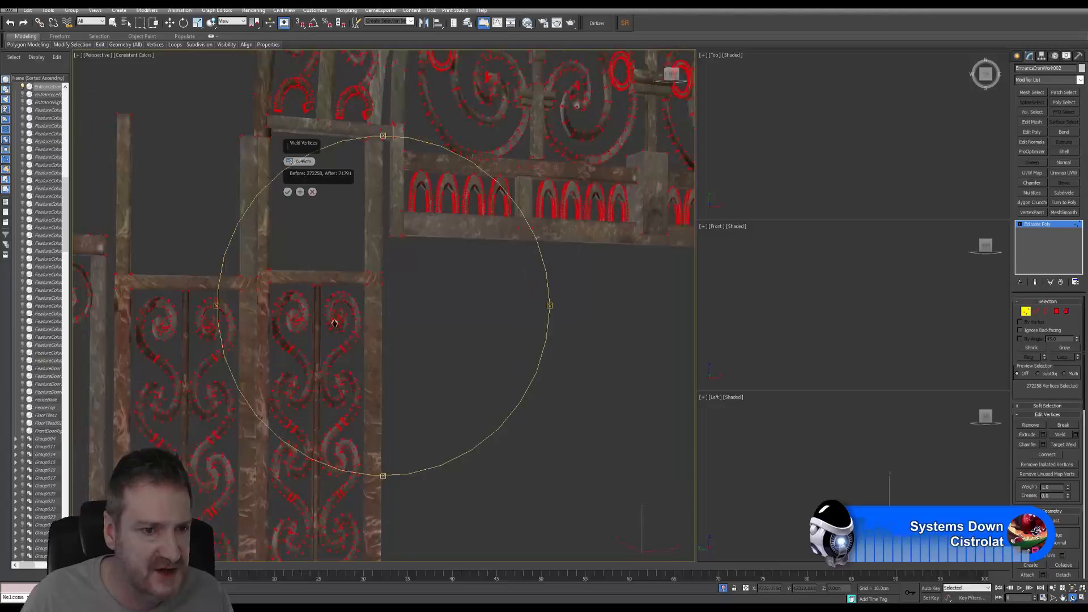
{"action": "middle_click_drag", "start_coordinate": [335, 323], "coordinate": [458, 299]}
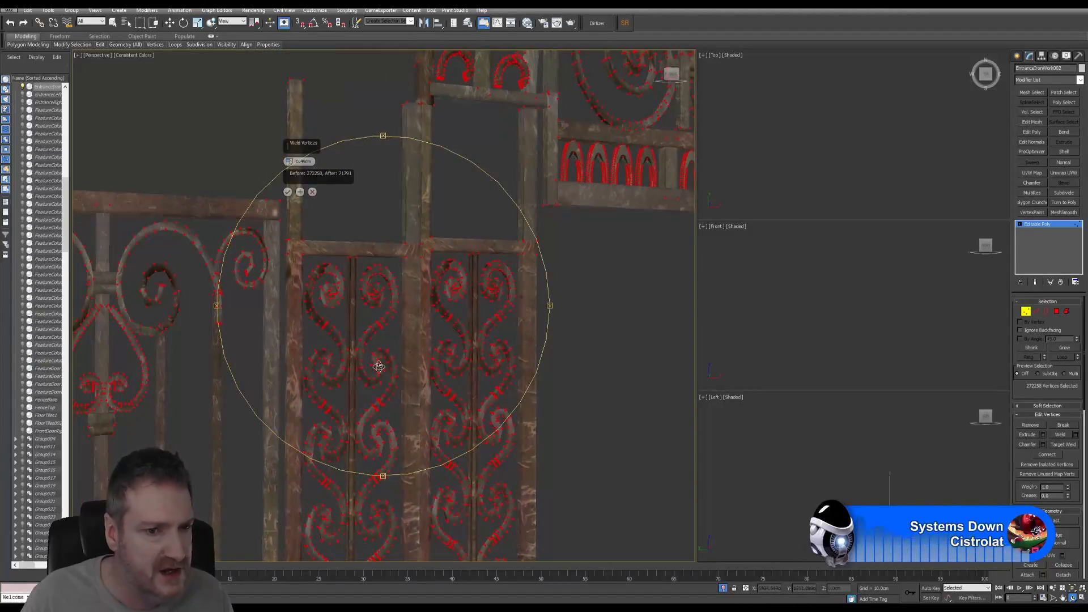
{"action": "left_click_drag", "start_coordinate": [377, 361], "coordinate": [358, 366]}
{"action": "middle_click_drag", "start_coordinate": [352, 354], "coordinate": [576, 290]}
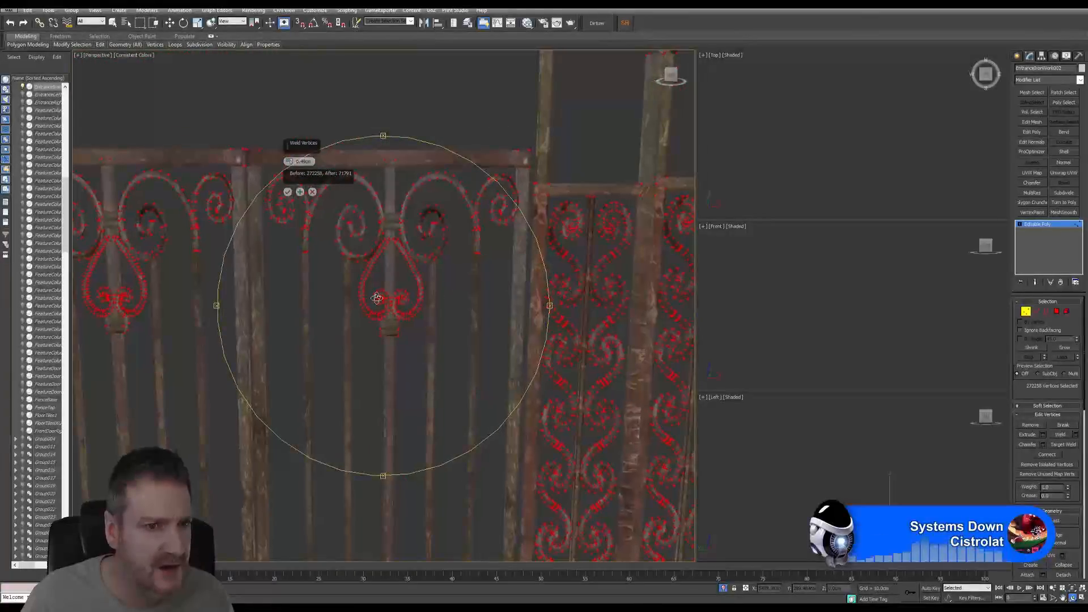
- Frame the whole gate, apply the weld, and exit Vertex mode
{"action": "middle_click_drag", "start_coordinate": [374, 293], "coordinate": [427, 327]}
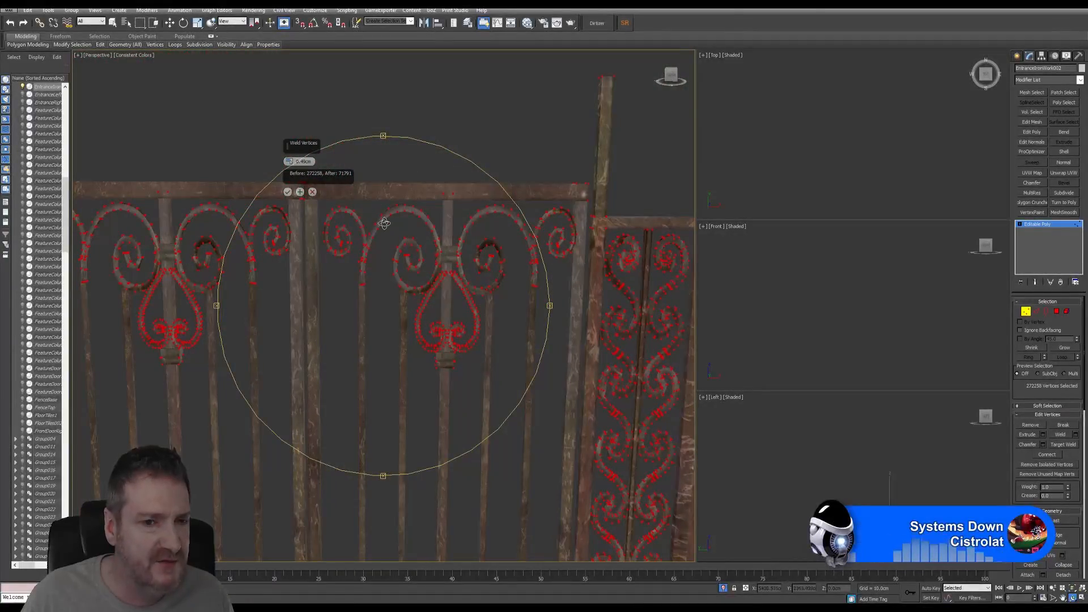
{"action": "scroll", "coordinate": [380, 200], "scroll_direction": "up", "scroll_amount": 5}
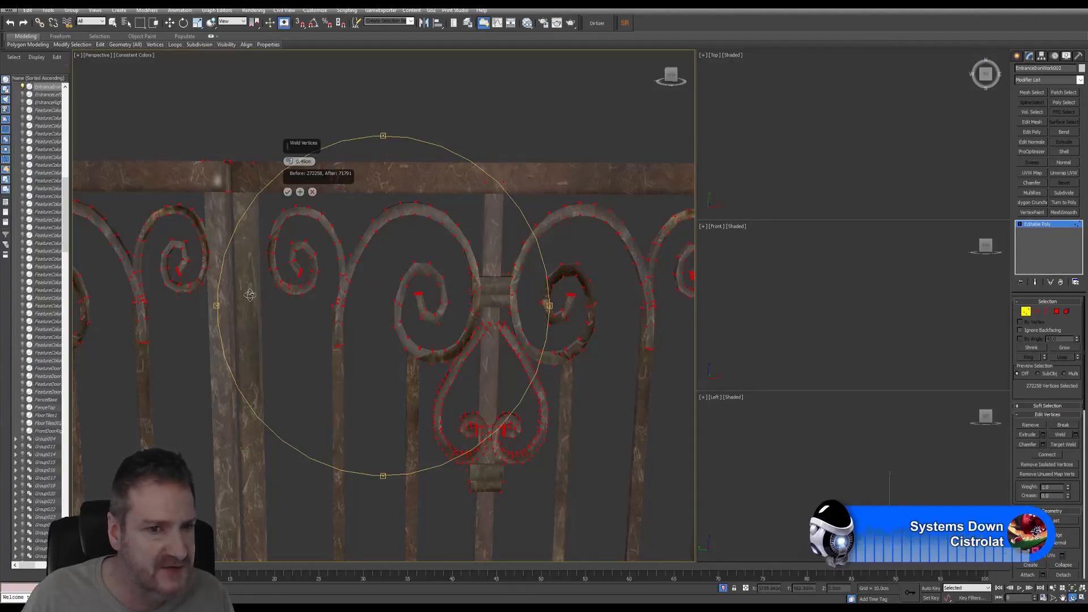
{"action": "scroll", "coordinate": [393, 289], "scroll_direction": "down", "scroll_amount": 5}
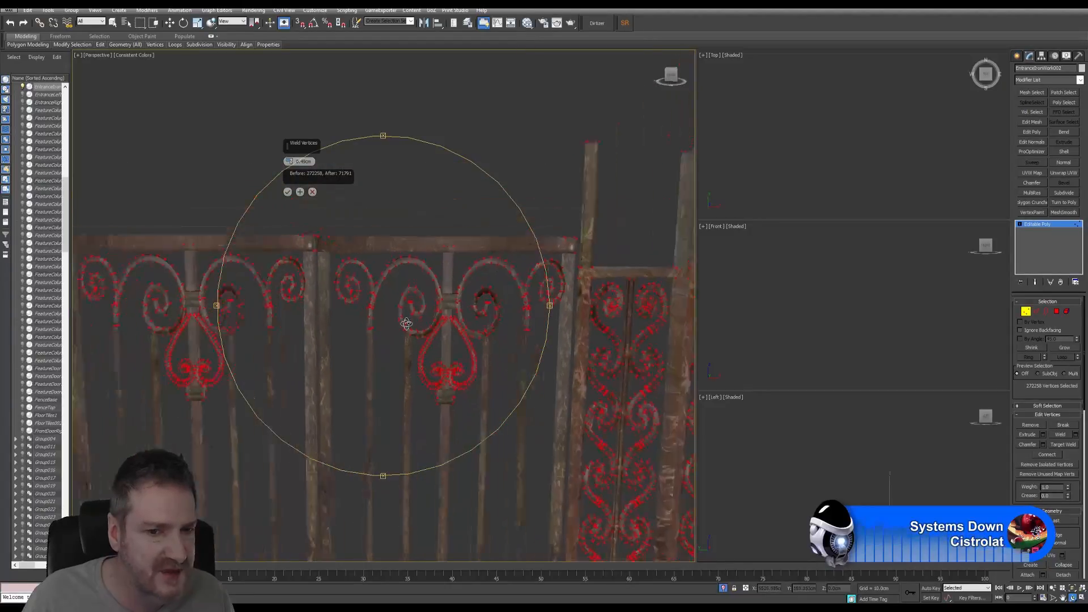
{"action": "middle_click_drag", "start_coordinate": [448, 340], "coordinate": [341, 292]}
{"action": "scroll", "coordinate": [429, 308], "scroll_direction": "down", "scroll_amount": 4}
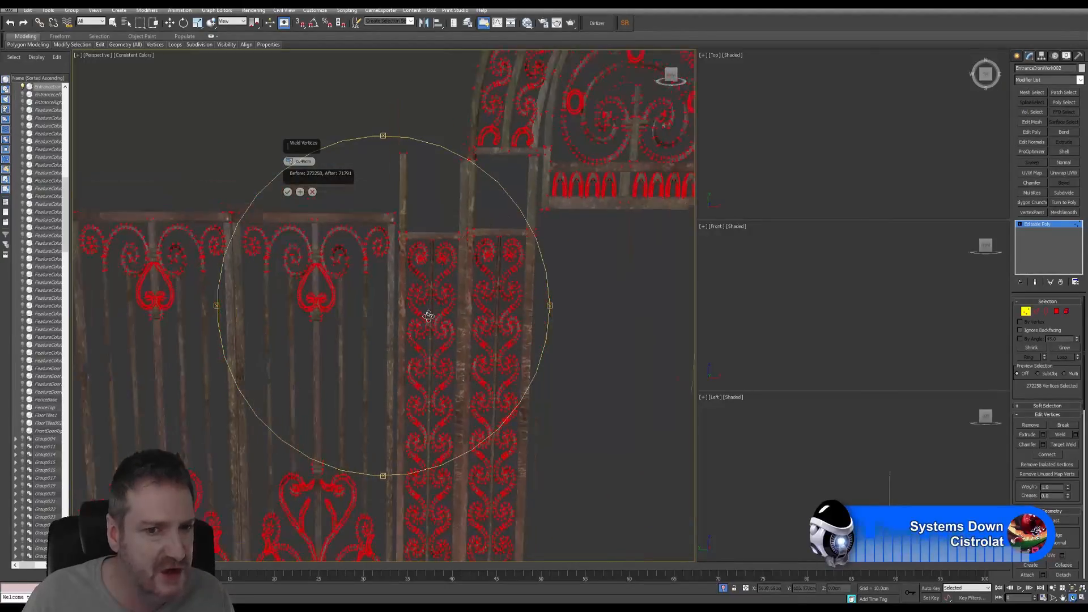
{"action": "scroll", "coordinate": [340, 293], "scroll_direction": "down", "scroll_amount": 3}
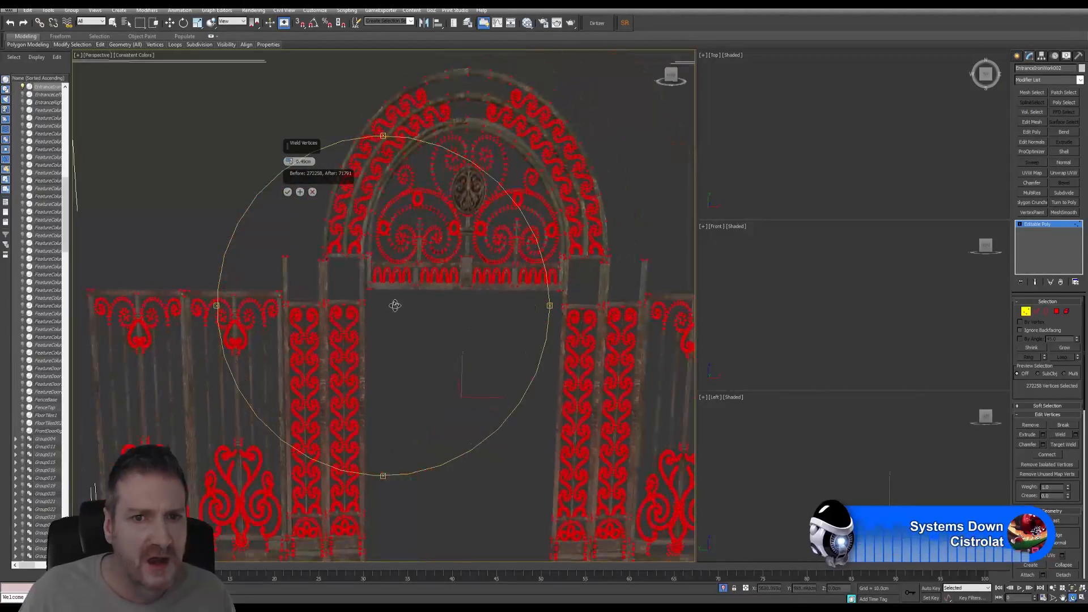
{"action": "middle_click_drag", "start_coordinate": [374, 337], "coordinate": [302, 270]}
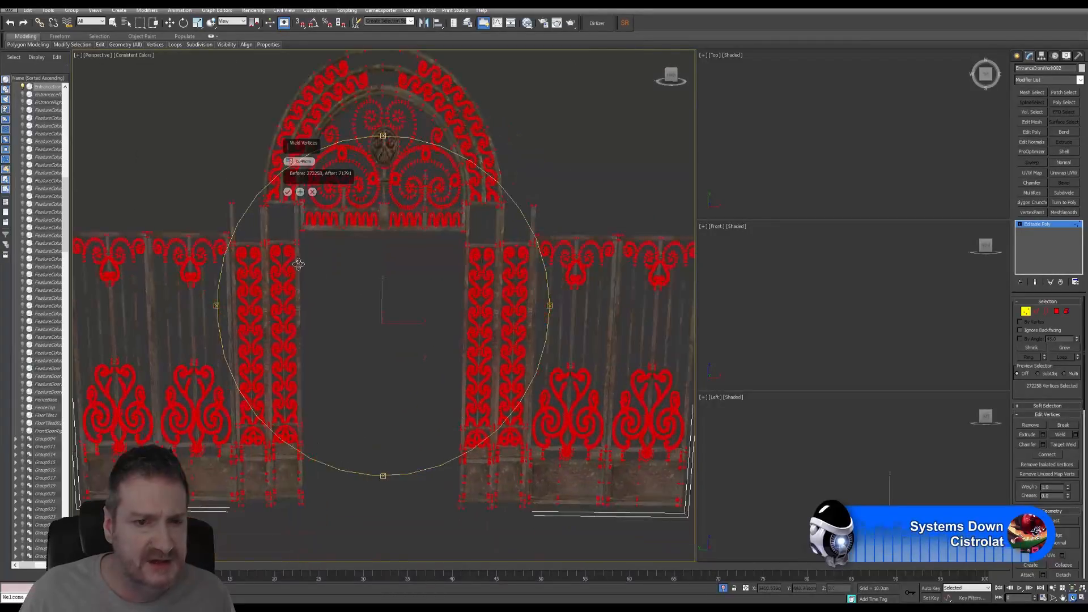
{"action": "left_click", "coordinate": [288, 191]}
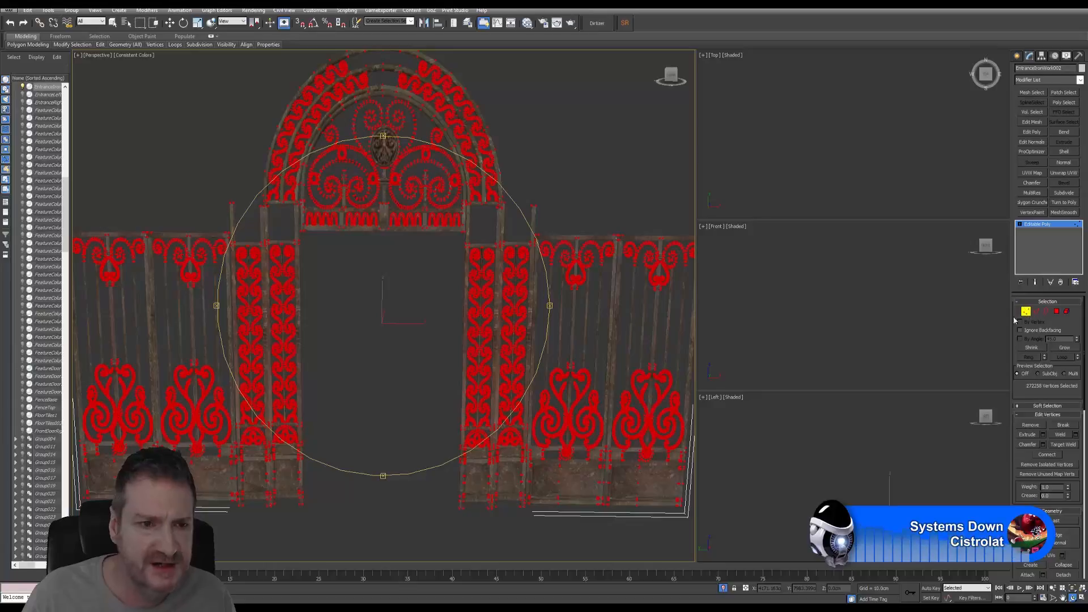
{"action": "left_click", "coordinate": [1025, 312]}
- Switch the gate mesh from Vertex to Element level and inspect the left post, panel frame and bars
{"action": "right_click", "coordinate": [402, 318]}
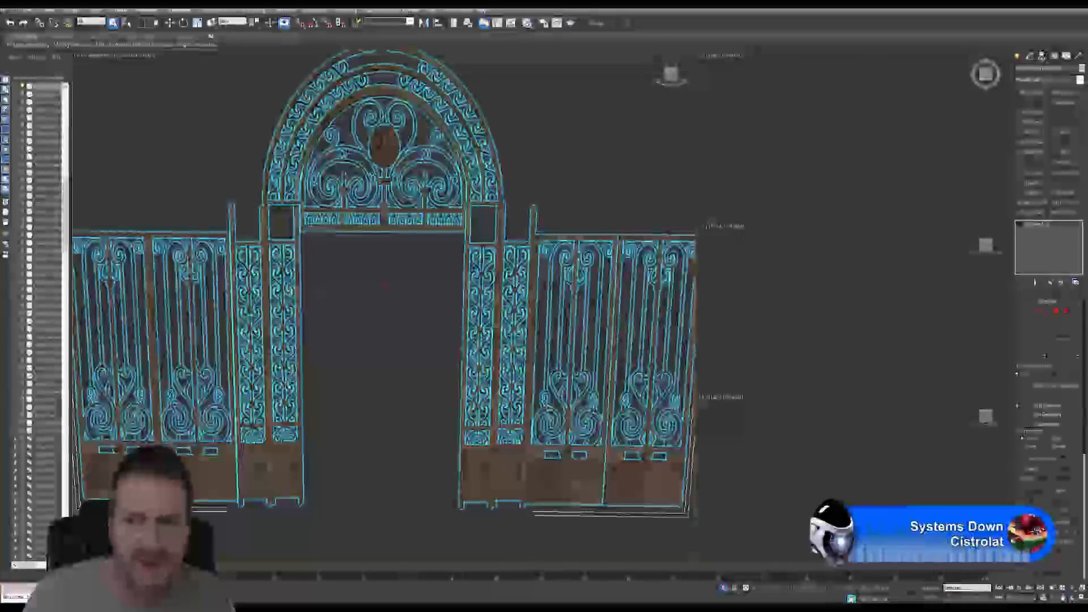
{"action": "left_click", "coordinate": [1066, 311]}
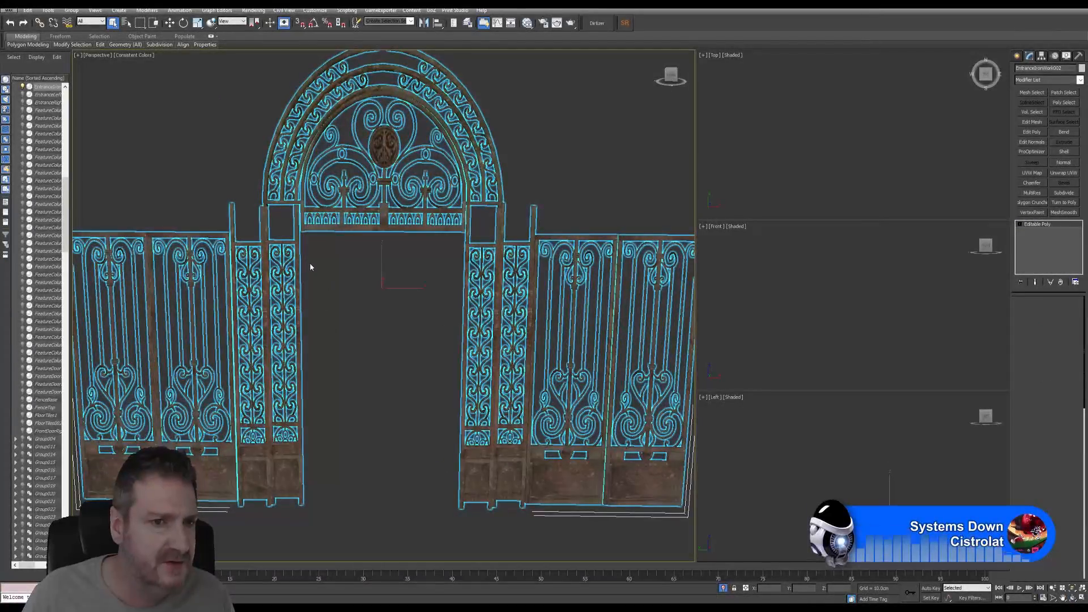
{"action": "left_click", "coordinate": [231, 230]}
{"action": "scroll", "coordinate": [231, 232], "scroll_direction": "up", "scroll_amount": 1}
{"action": "scroll", "coordinate": [230, 232], "scroll_direction": "up", "scroll_amount": 5}
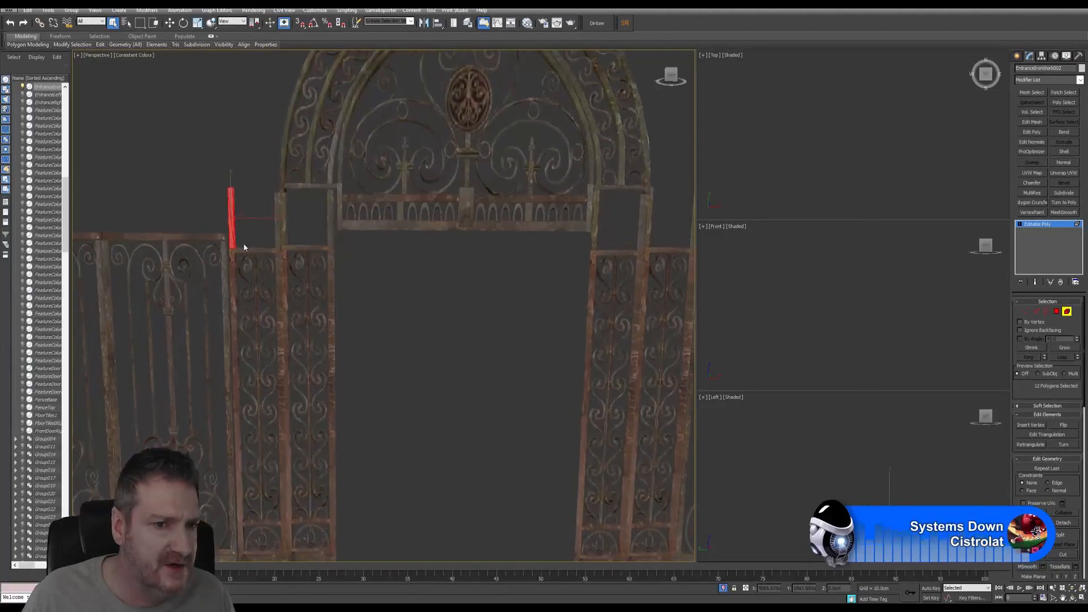
{"action": "left_click", "coordinate": [234, 281]}
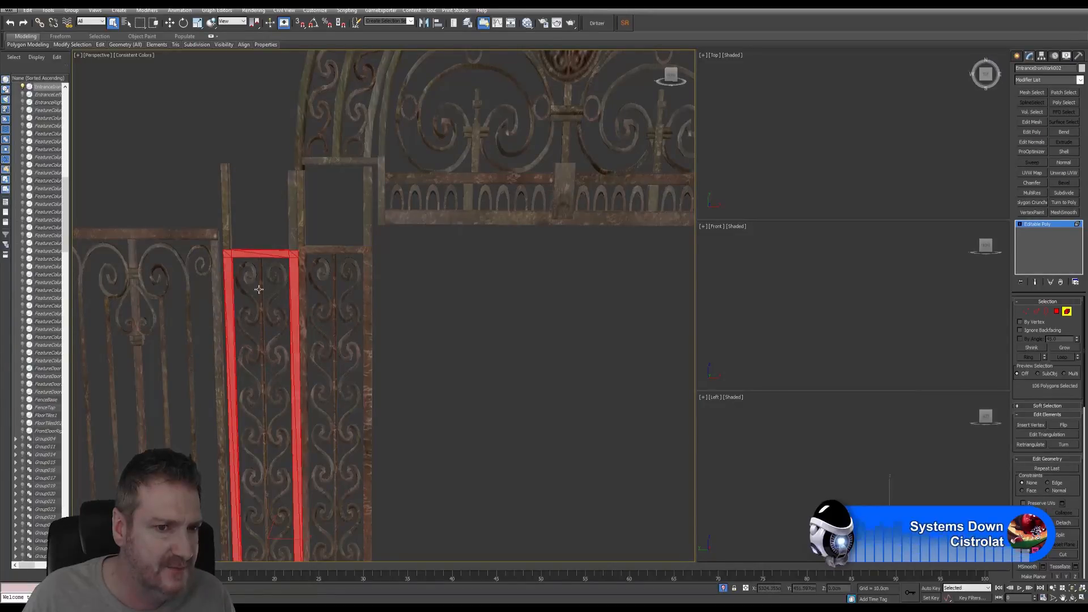
{"action": "left_click", "coordinate": [260, 288]}
{"action": "left_click", "coordinate": [220, 288]}
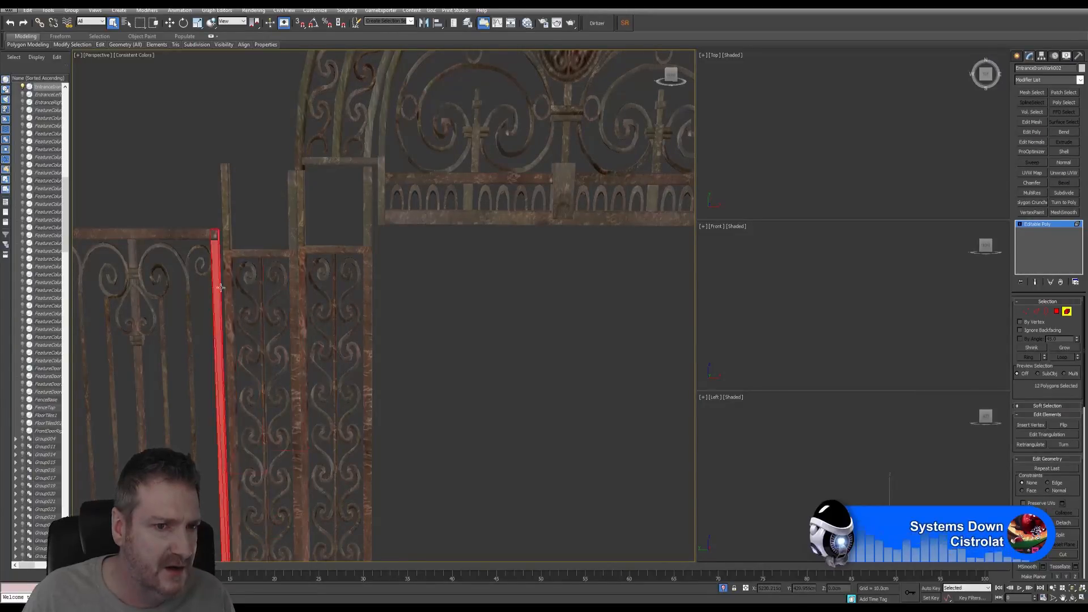
- Inspect the outer and inner arch bars, a spiral scroll, small bars, bottom bar and loop
{"action": "left_click", "coordinate": [301, 149]}
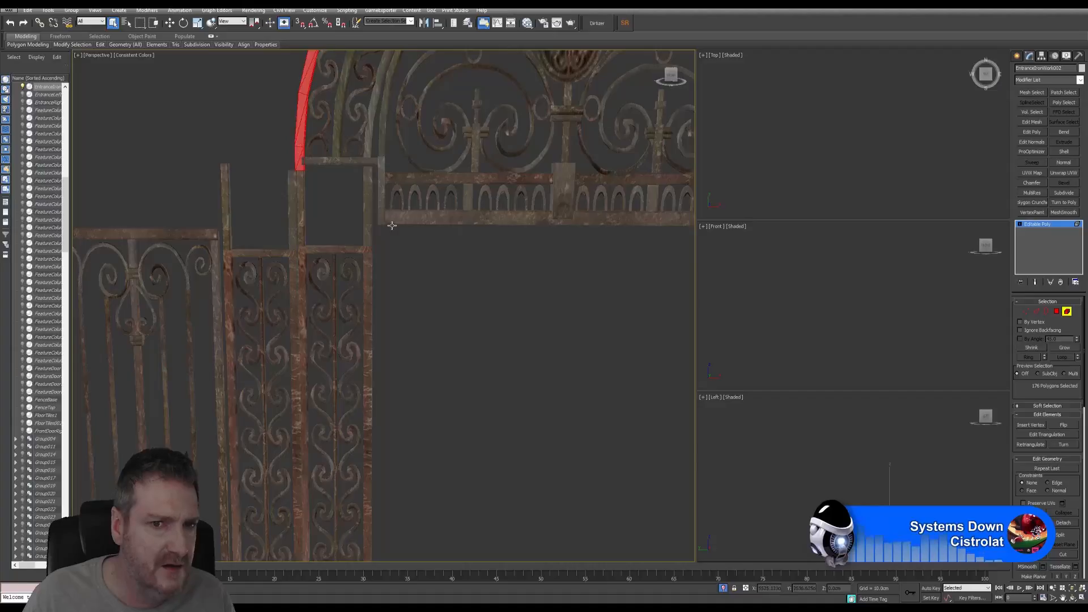
{"action": "scroll", "coordinate": [505, 209], "scroll_direction": "down", "scroll_amount": 2}
{"action": "middle_click_drag", "start_coordinate": [464, 231], "coordinate": [391, 352]}
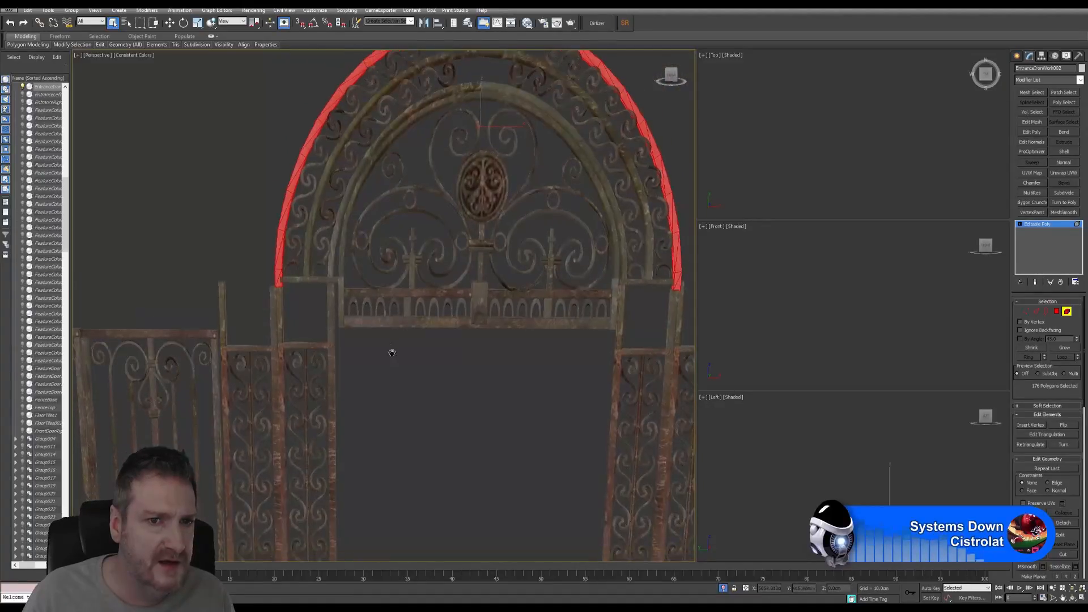
{"action": "left_click", "coordinate": [360, 182]}
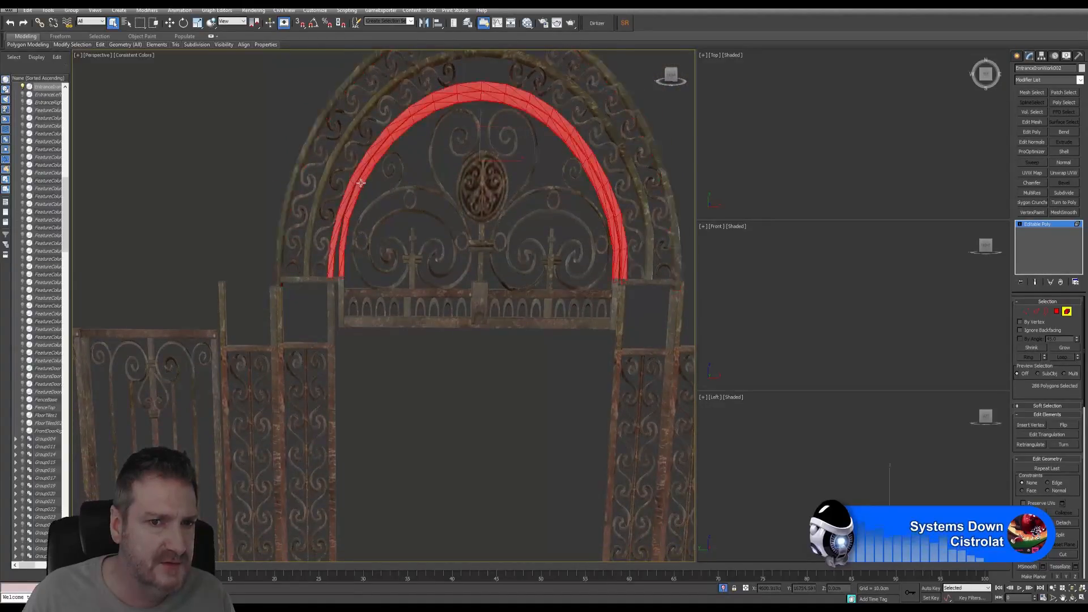
{"action": "left_click", "coordinate": [375, 288]}
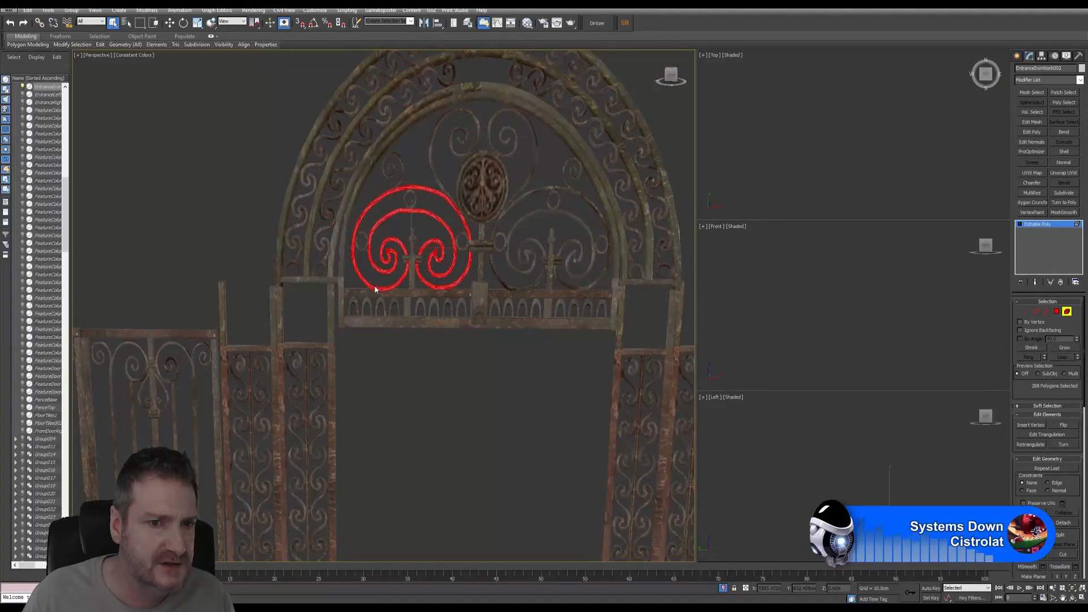
{"action": "left_click", "coordinate": [413, 278]}
{"action": "left_click", "coordinate": [397, 319]}
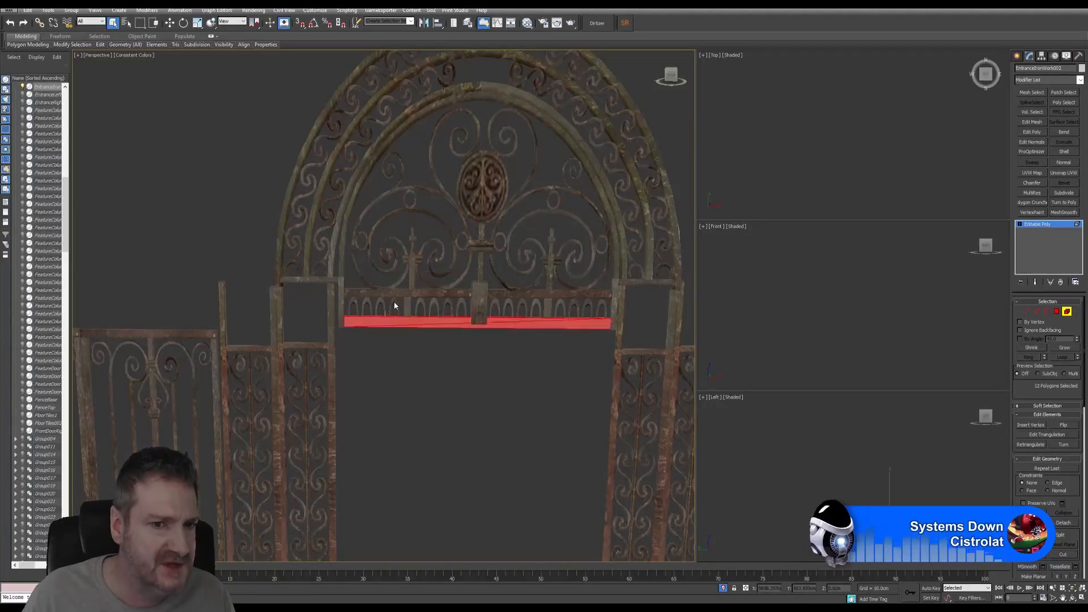
{"action": "left_click", "coordinate": [393, 304]}
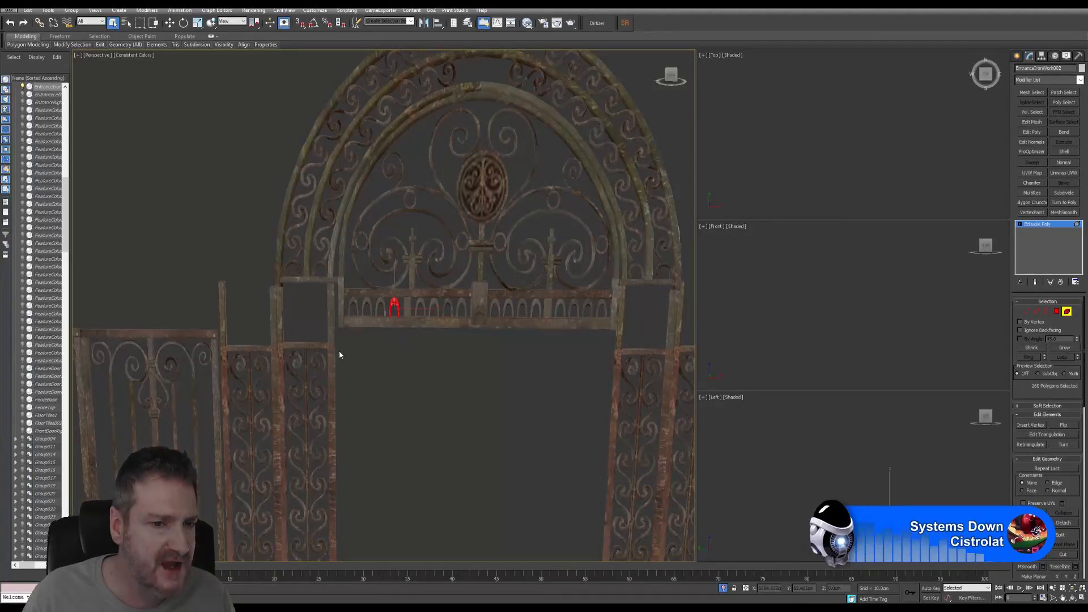
- Center the whole gate in the view and switch over to Substance Painter
{"action": "middle_click_drag", "start_coordinate": [339, 352], "coordinate": [387, 230]}
{"action": "scroll", "coordinate": [549, 237], "scroll_direction": "down", "scroll_amount": 6}
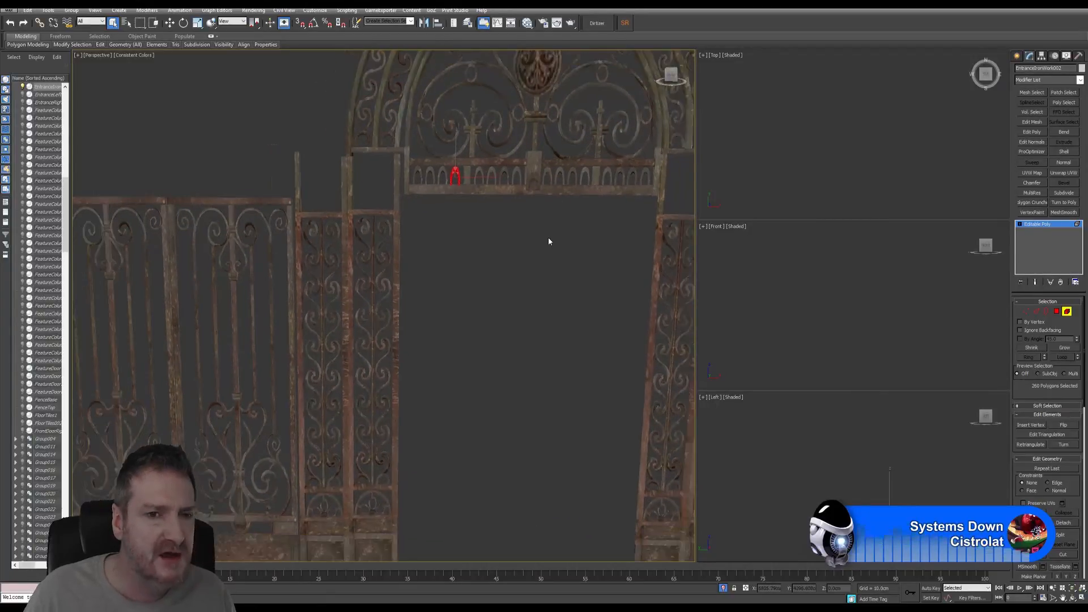
{"action": "middle_click_drag", "start_coordinate": [580, 249], "coordinate": [400, 278]}
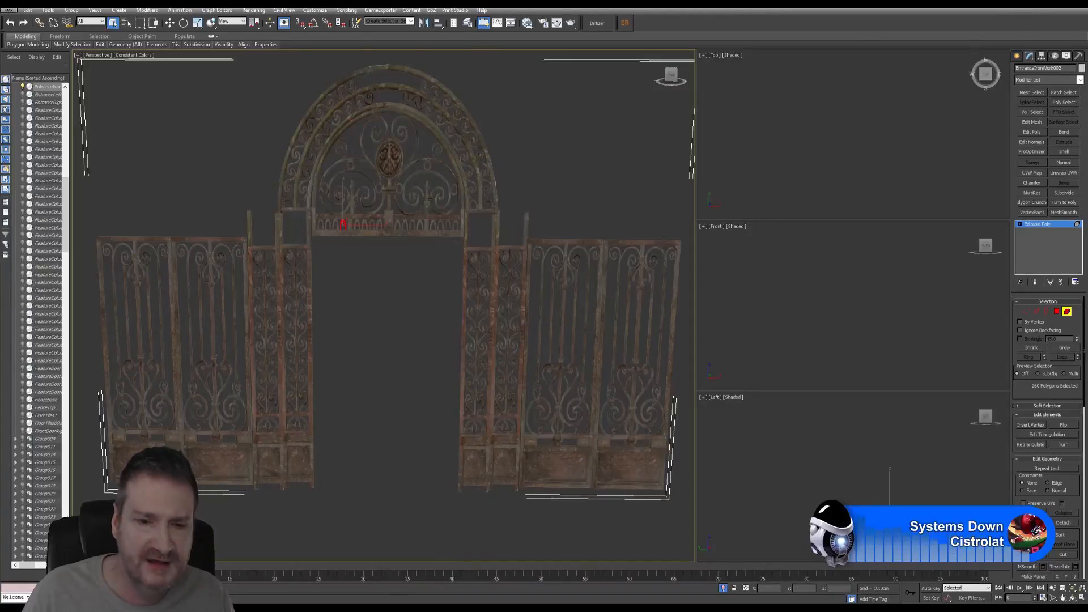
{"action": "left_click", "coordinate": [365, 606]}
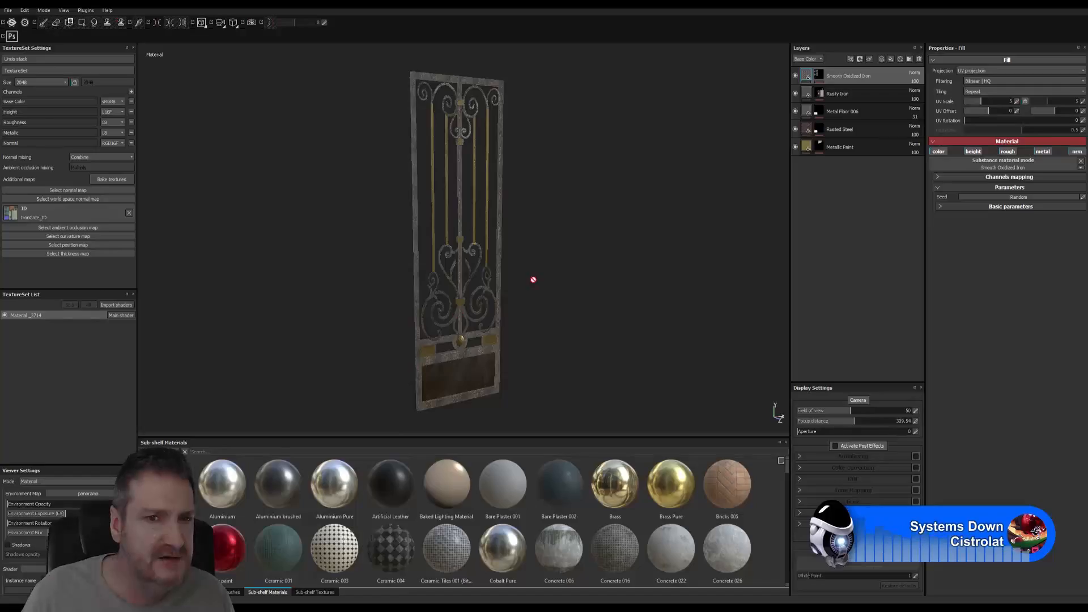
- Orbit the Substance Painter gate leaf to a straight front view
{"action": "left_click_drag", "start_coordinate": [556, 273], "coordinate": [488, 259], "text": "alt"}
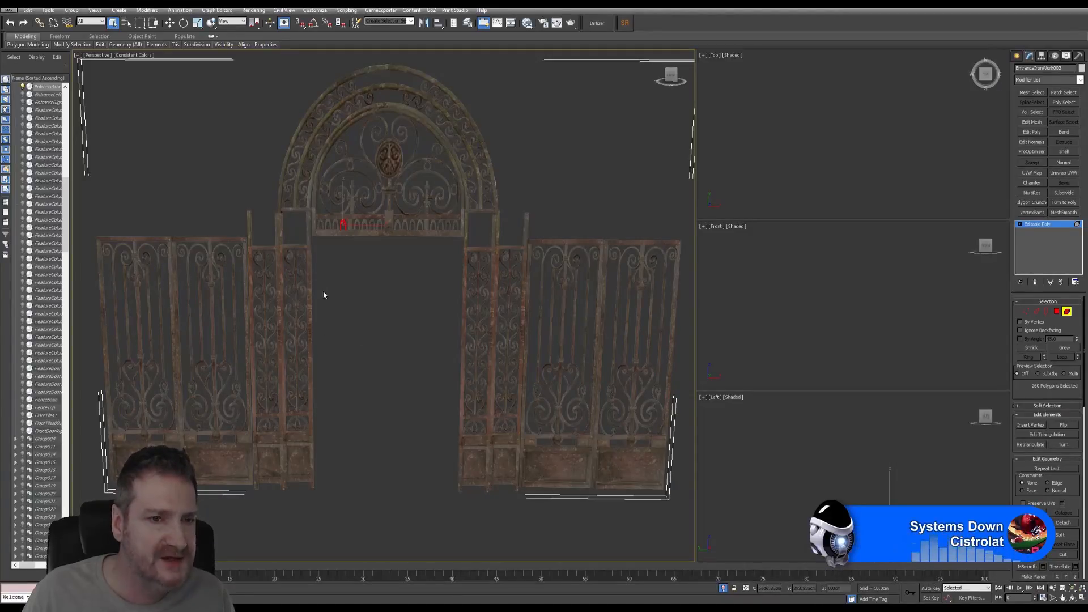
- Start the narrow panel selection with its left post, the frame below and the upper scrolls
{"action": "middle_click_drag", "start_coordinate": [323, 294], "coordinate": [347, 282]}
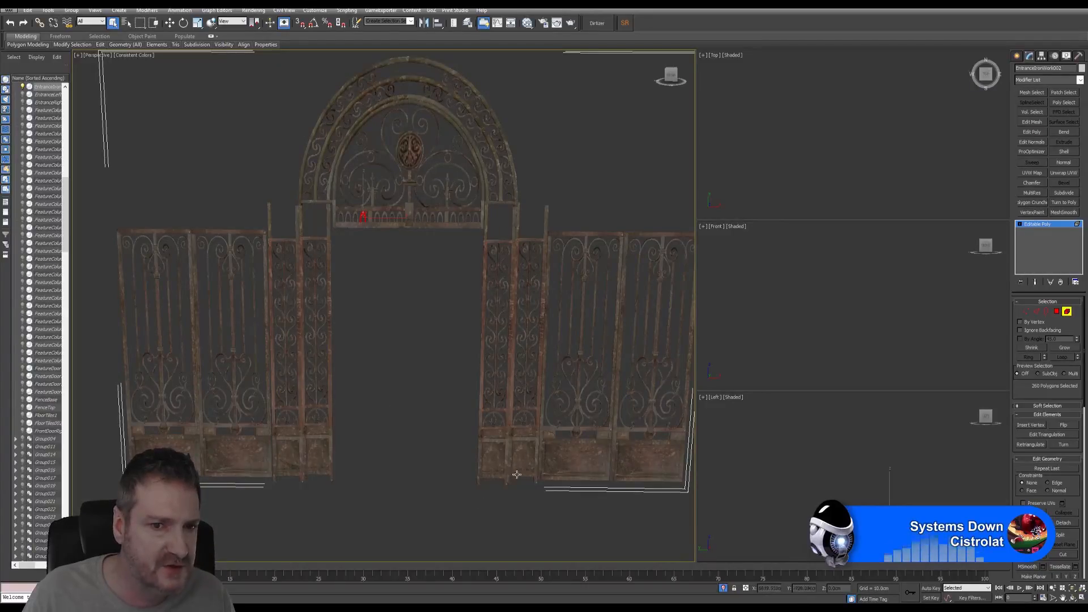
{"action": "scroll", "coordinate": [291, 260], "scroll_direction": "up", "scroll_amount": 5}
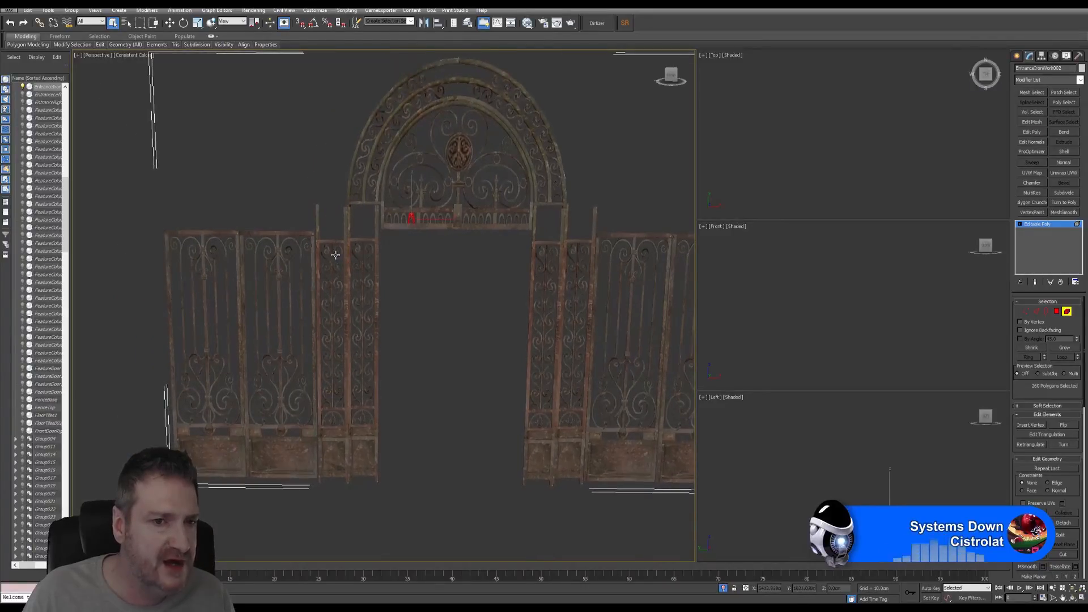
{"action": "left_click", "coordinate": [304, 211]}
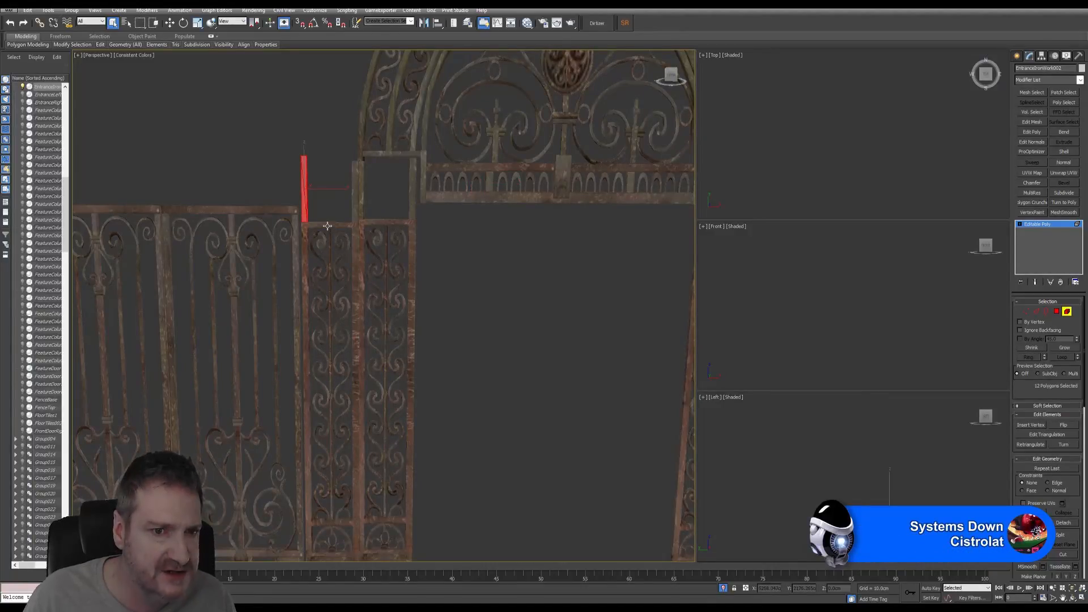
{"action": "left_click", "coordinate": [304, 251], "text": "ctrl"}
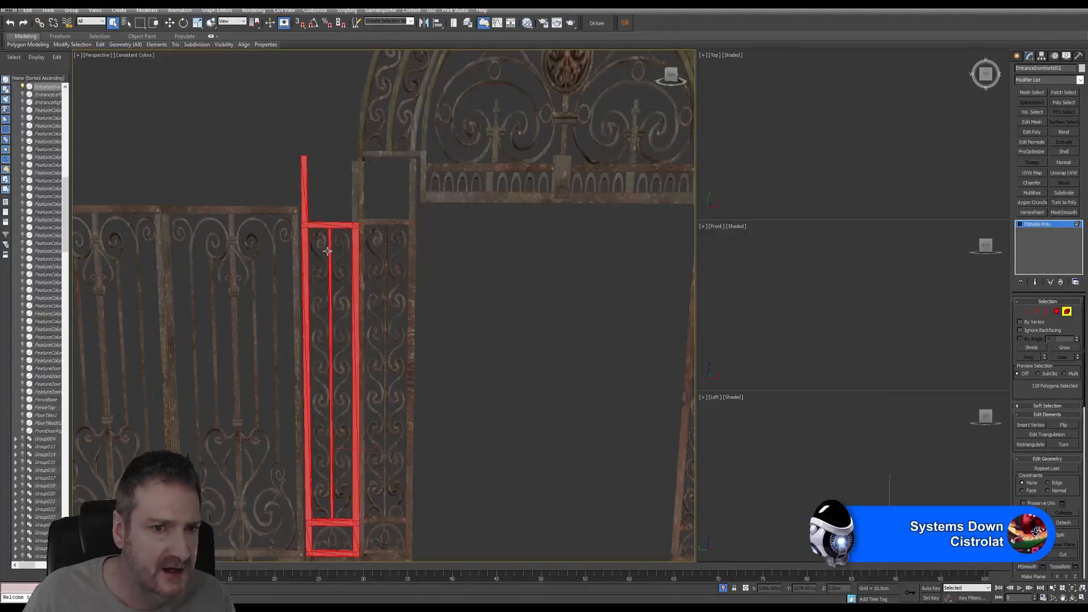
{"action": "left_click", "coordinate": [321, 245], "text": "ctrl"}
{"action": "left_click", "coordinate": [342, 277], "text": "ctrl"}
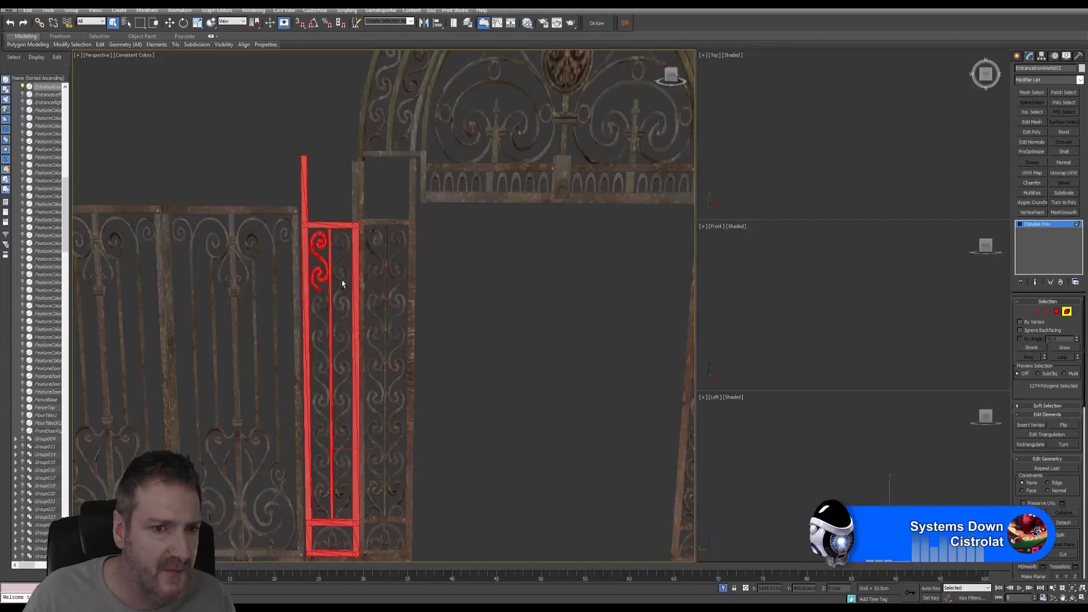
{"action": "left_click", "coordinate": [342, 281], "text": "ctrl"}
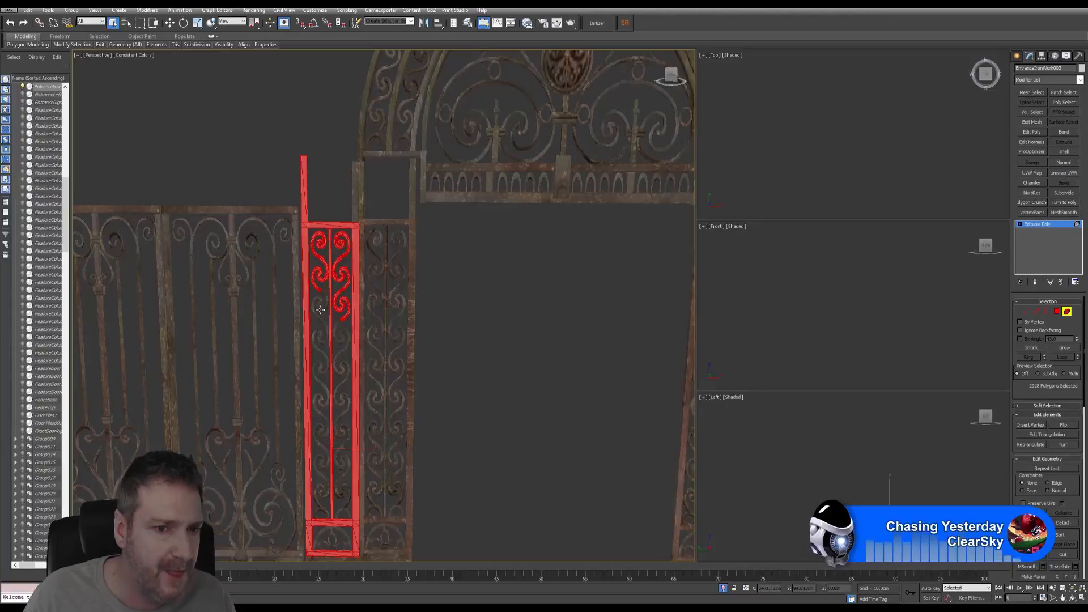
{"action": "left_click", "coordinate": [318, 335], "text": "ctrl"}
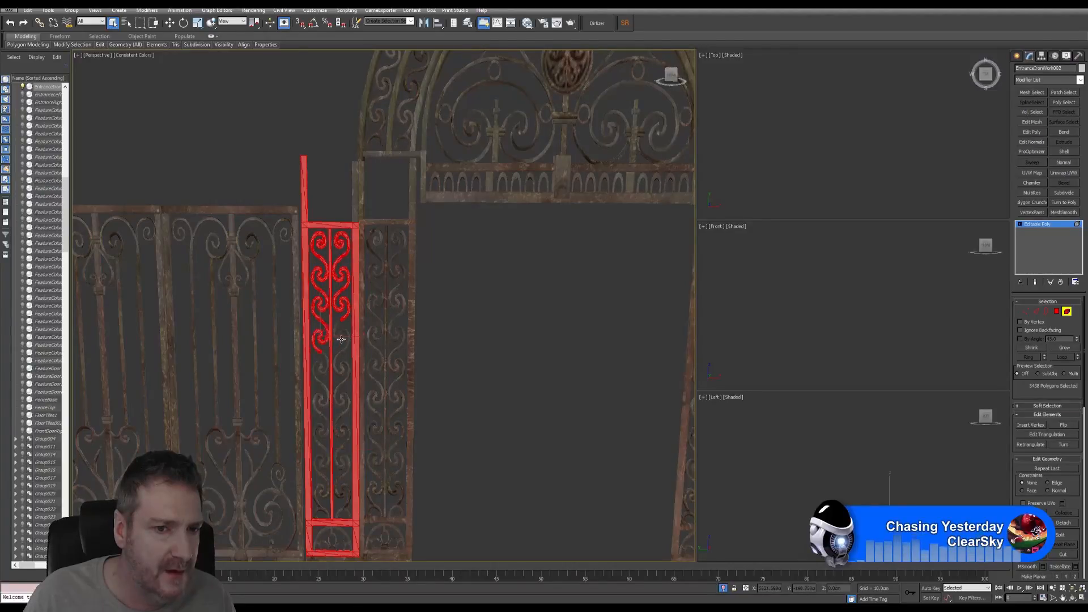
{"action": "left_click", "coordinate": [341, 339], "text": "ctrl"}
{"action": "middle_click_drag", "start_coordinate": [376, 385], "coordinate": [408, 265]}
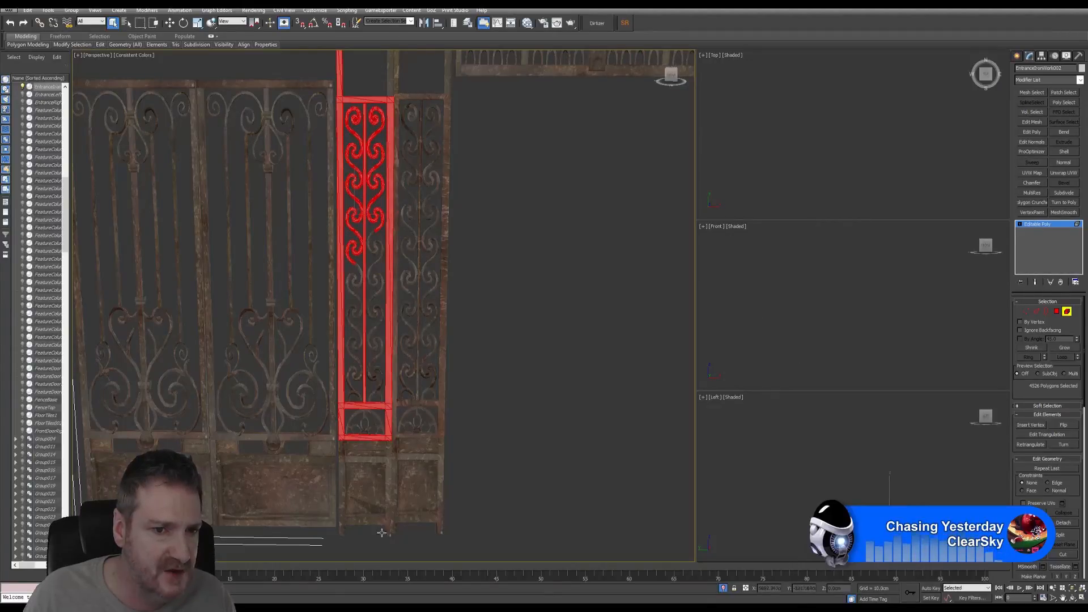
- Add the lower scrolls down the panel, removing one wrongly added piece
{"action": "left_click", "coordinate": [375, 252], "text": "ctrl"}
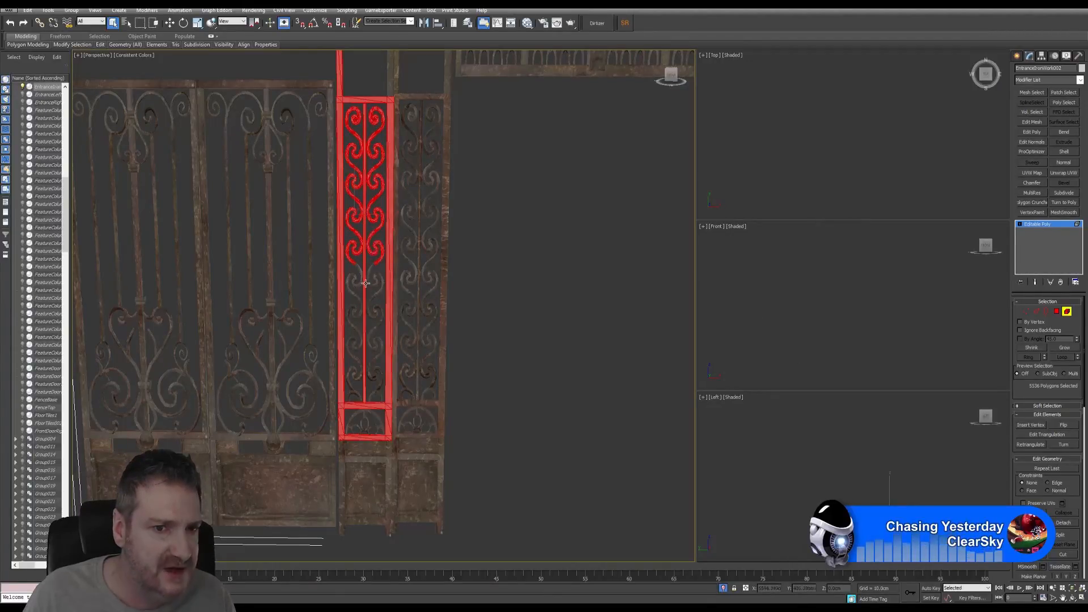
{"action": "left_click", "coordinate": [357, 286], "text": "ctrl"}
{"action": "left_click", "coordinate": [375, 282], "text": "alt"}
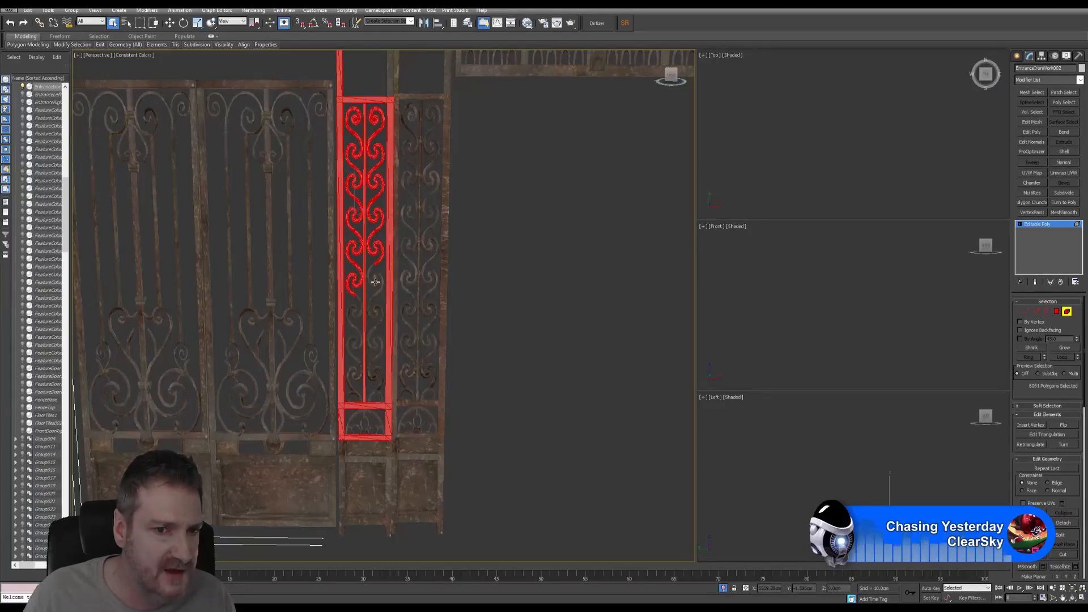
{"action": "left_click", "coordinate": [353, 313], "text": "ctrl"}
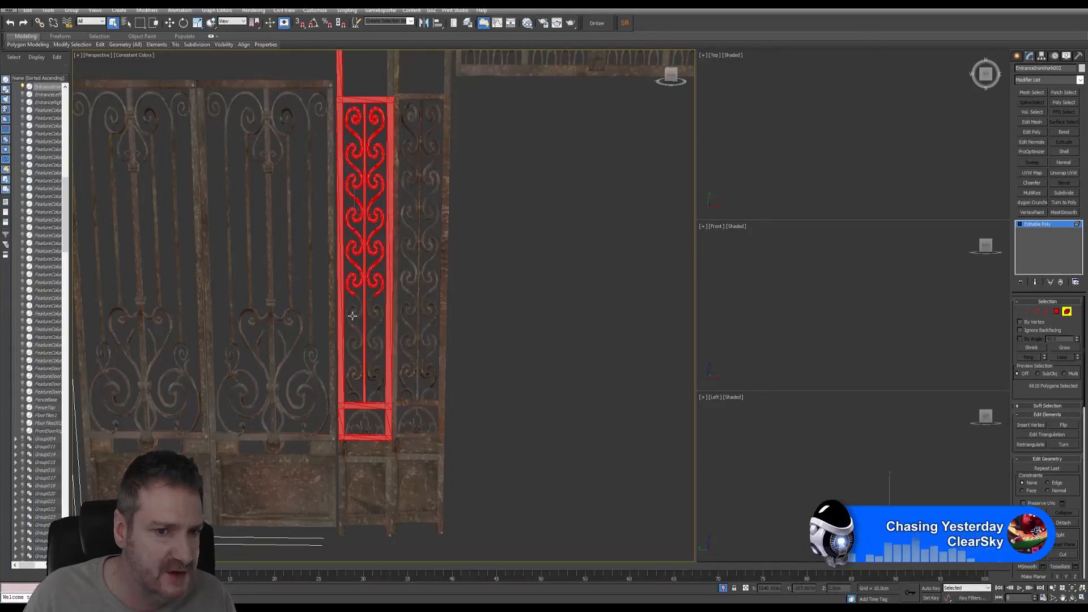
{"action": "left_click", "coordinate": [373, 316], "text": "ctrl"}
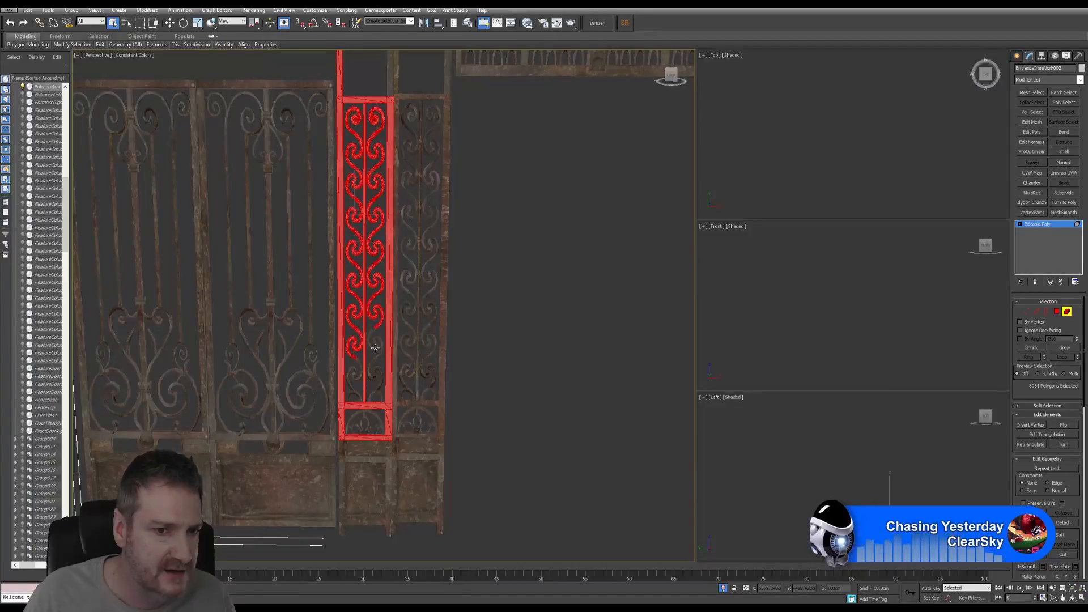
{"action": "left_click", "coordinate": [359, 372], "text": "ctrl"}
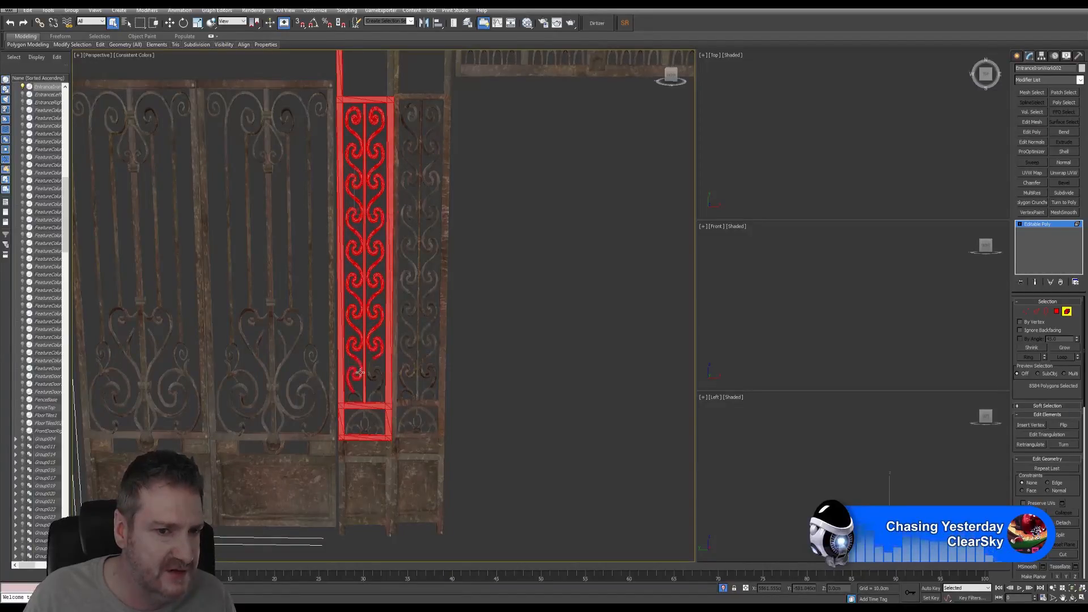
{"action": "left_click", "coordinate": [374, 385], "text": "ctrl"}
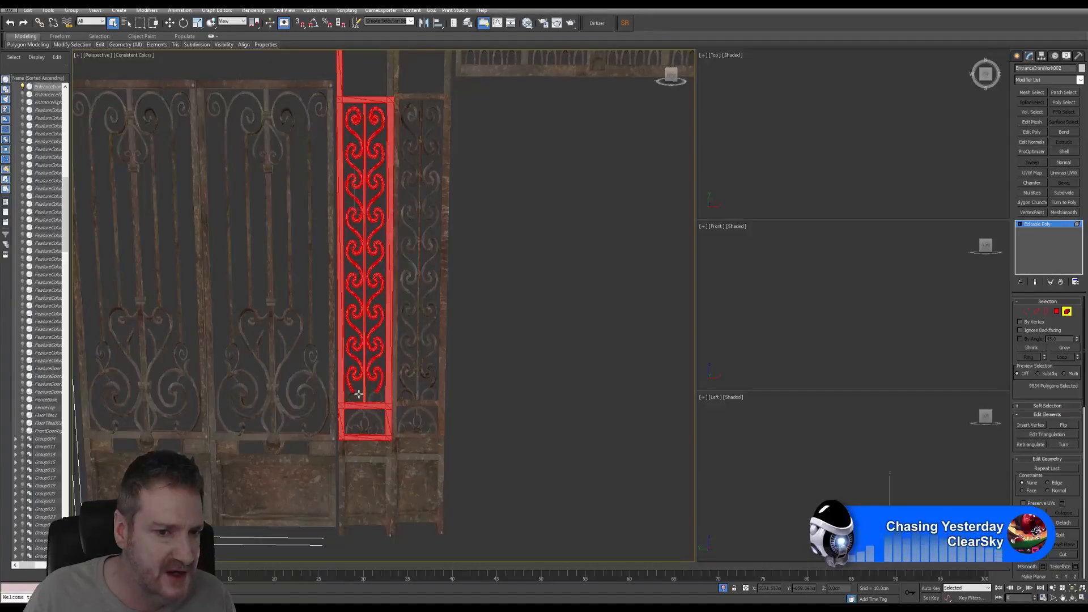
{"action": "left_click", "coordinate": [372, 414], "text": "ctrl"}
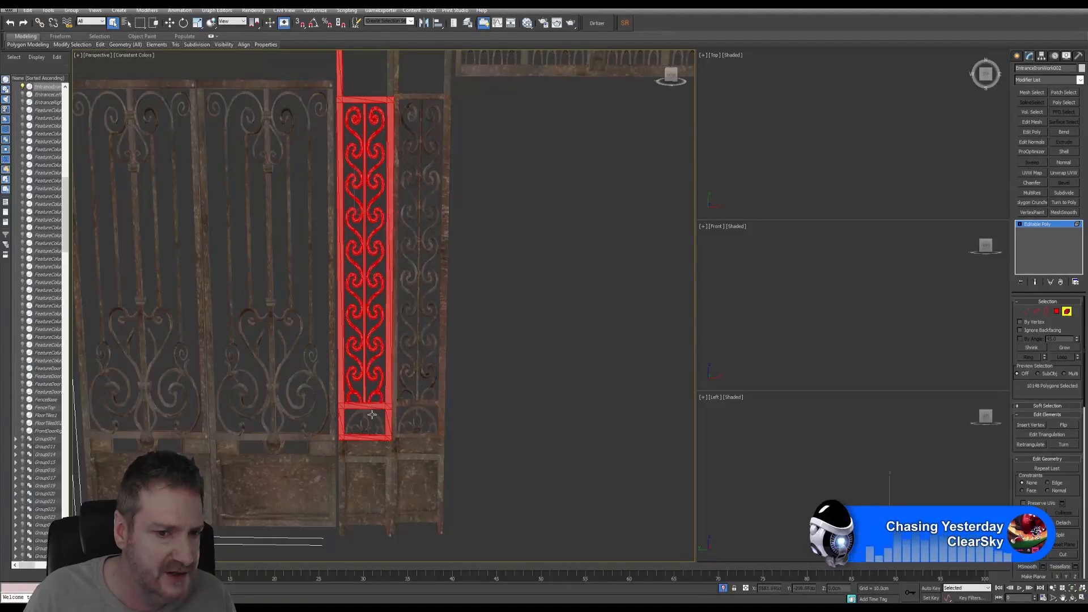
{"action": "scroll", "coordinate": [372, 417], "scroll_direction": "up", "scroll_amount": 8}
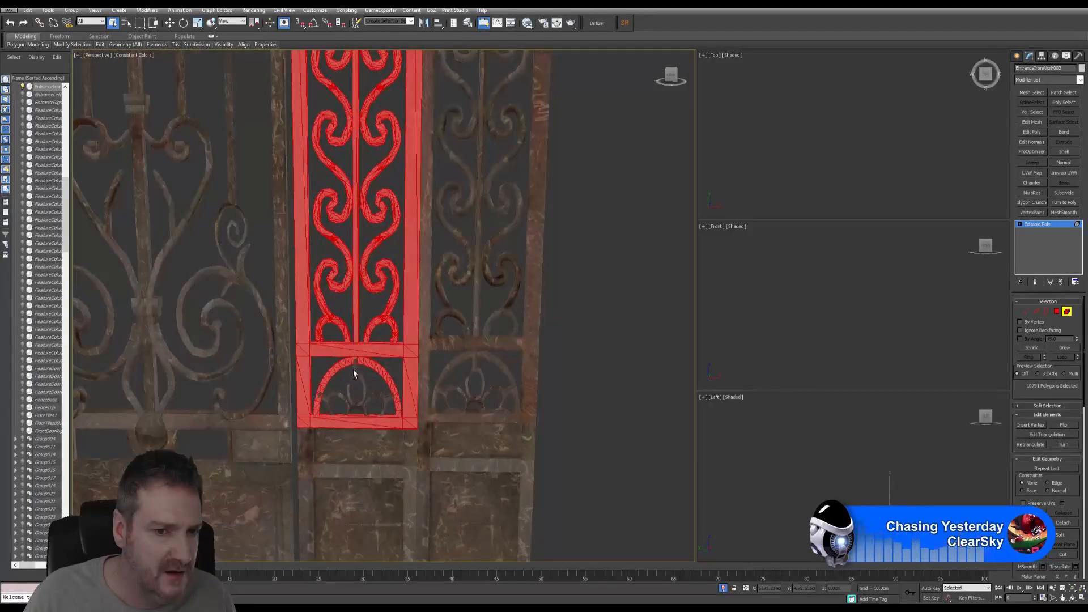
- Add the arch loops, horizontal slat section, lower frame posts and bottom panel
{"action": "left_click", "coordinate": [356, 373], "text": "ctrl"}
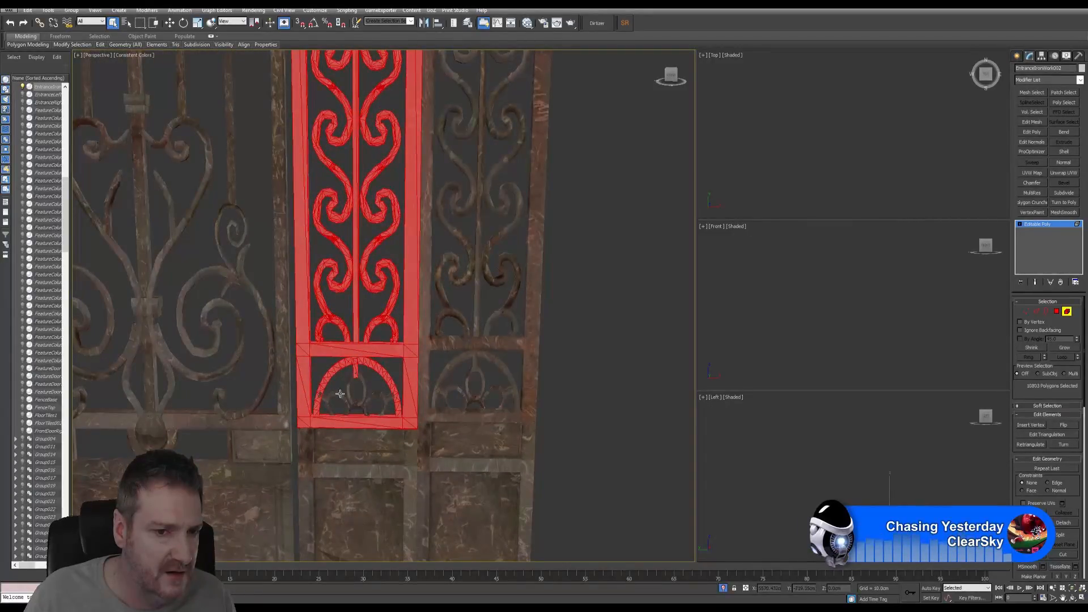
{"action": "left_click", "coordinate": [331, 402], "text": "ctrl"}
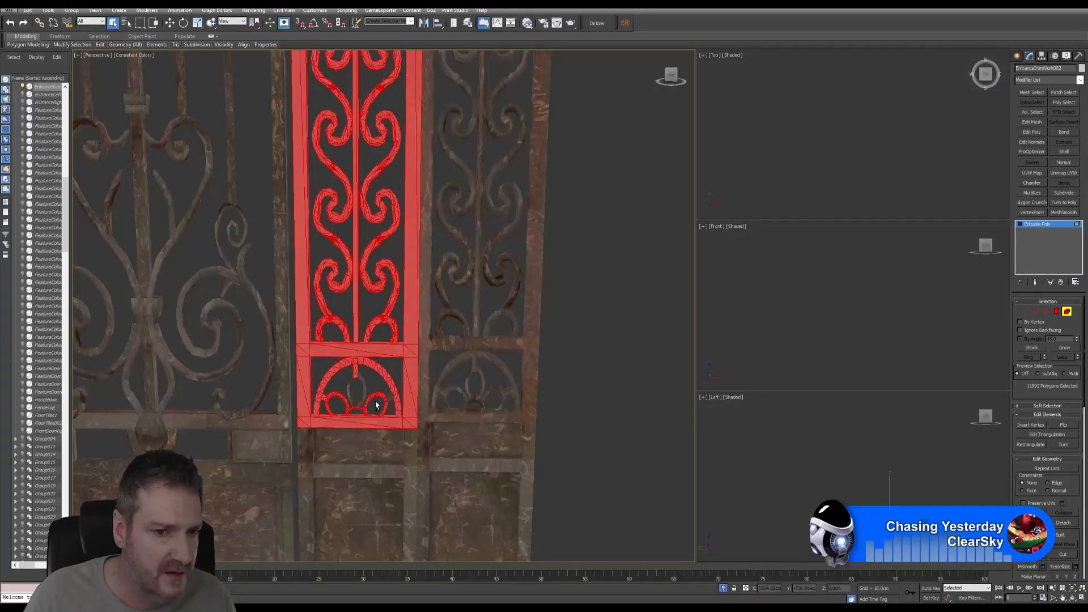
{"action": "left_click", "coordinate": [389, 396], "text": "ctrl"}
{"action": "left_click", "coordinate": [378, 390], "text": "ctrl"}
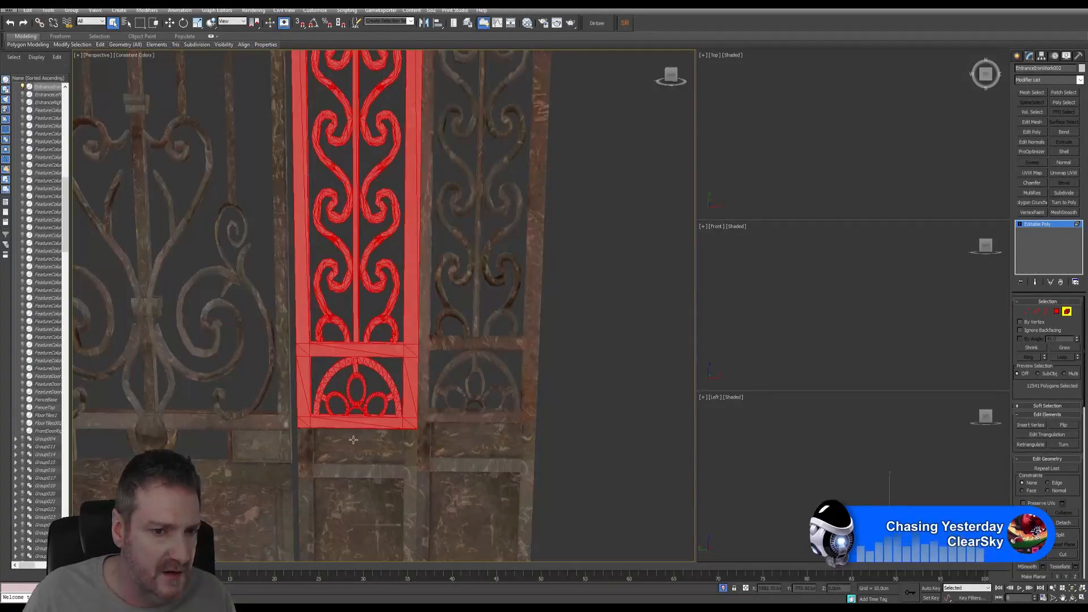
{"action": "left_click", "coordinate": [327, 447], "text": "ctrl"}
{"action": "left_click", "coordinate": [310, 448], "text": "ctrl"}
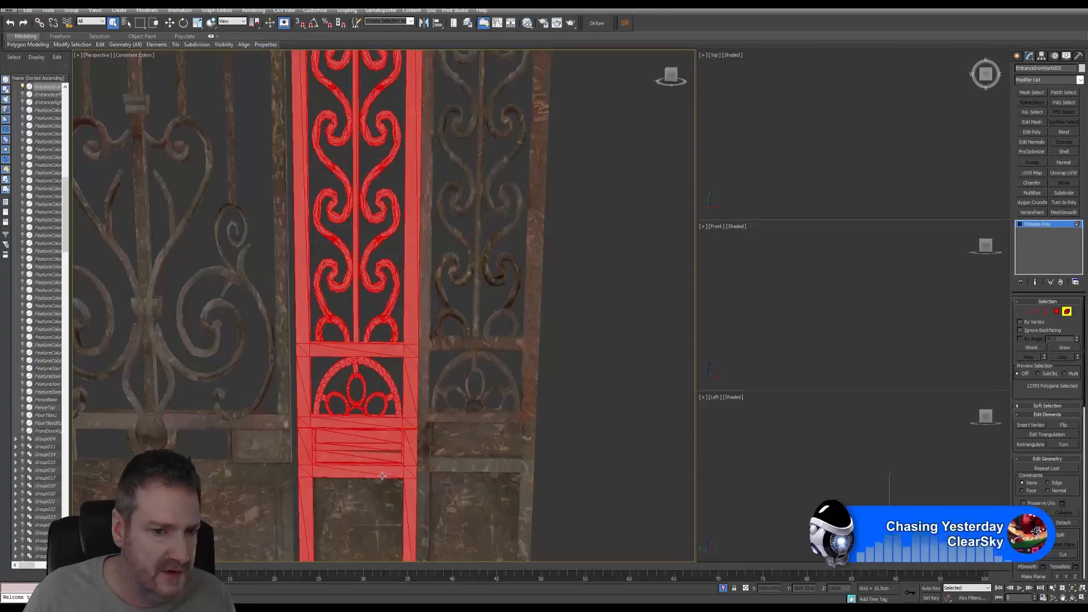
{"action": "left_click", "coordinate": [373, 498], "text": "ctrl"}
{"action": "scroll", "coordinate": [373, 498], "scroll_direction": "down", "scroll_amount": 5}
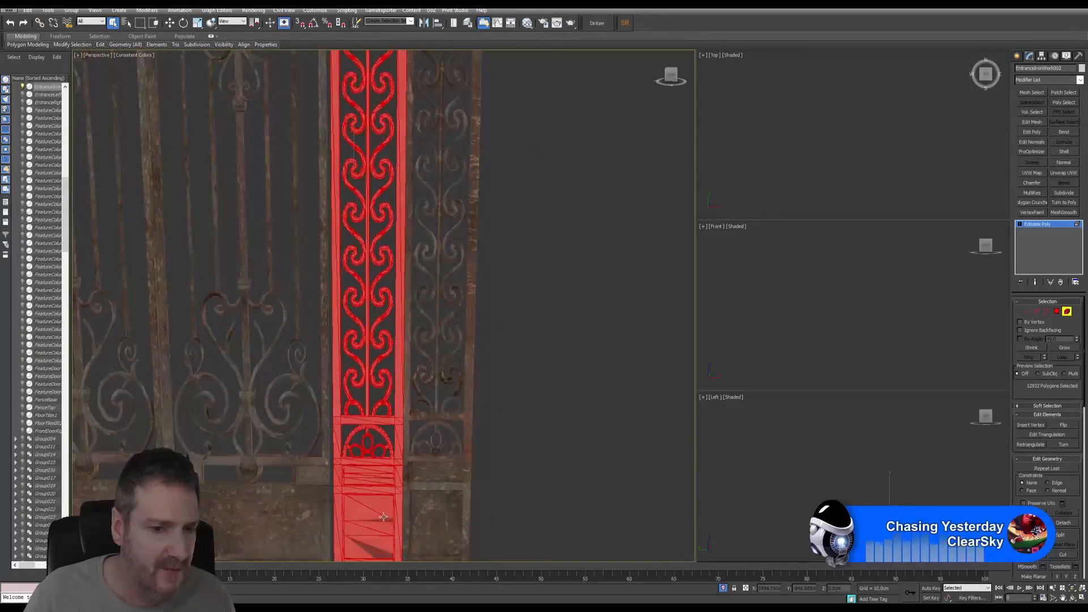
{"action": "middle_click_drag", "start_coordinate": [393, 439], "coordinate": [392, 427]}
{"action": "middle_click_drag", "start_coordinate": [431, 340], "coordinate": [391, 185], "text": "alt"}
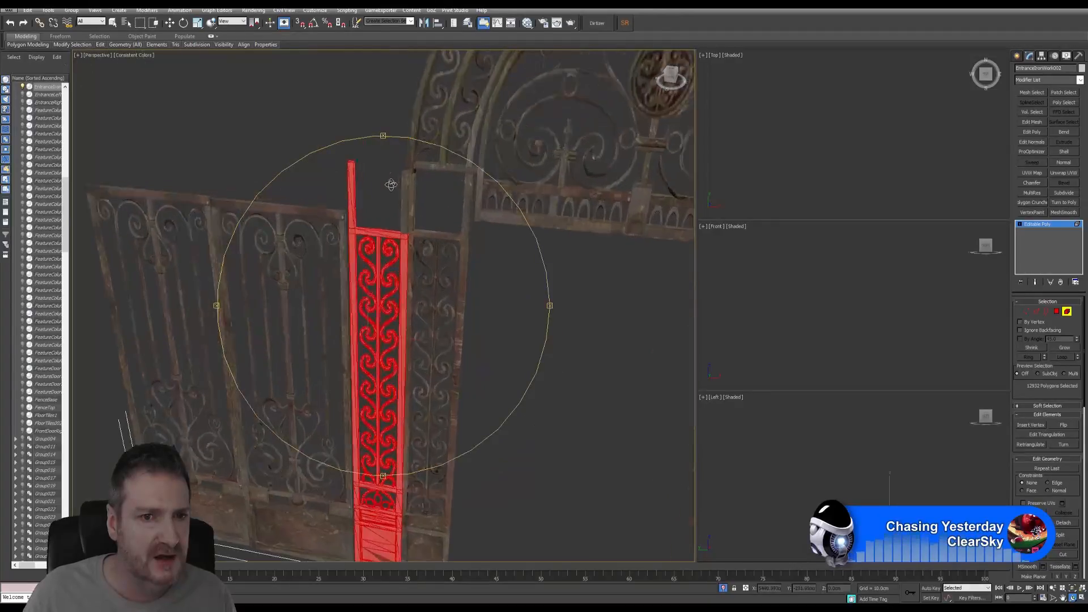
- Add the right post, detach the selection as Object064, and select the new object
{"action": "left_click", "coordinate": [113, 23]}
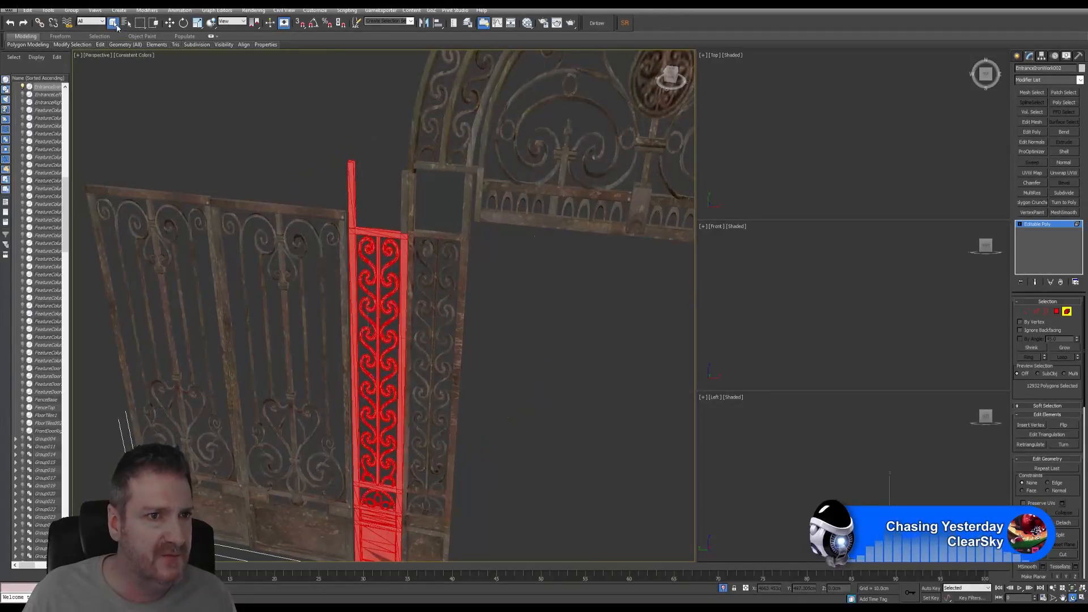
{"action": "left_click", "coordinate": [403, 204], "text": "ctrl"}
{"action": "middle_click_drag", "start_coordinate": [441, 298], "coordinate": [513, 270], "text": "alt"}
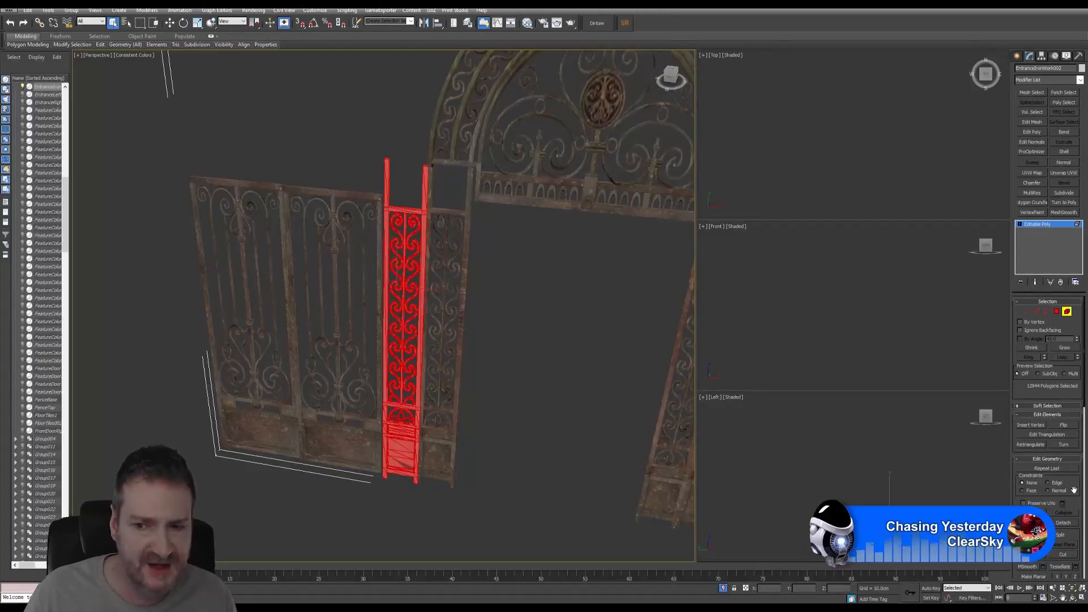
{"action": "left_click", "coordinate": [1068, 521]}
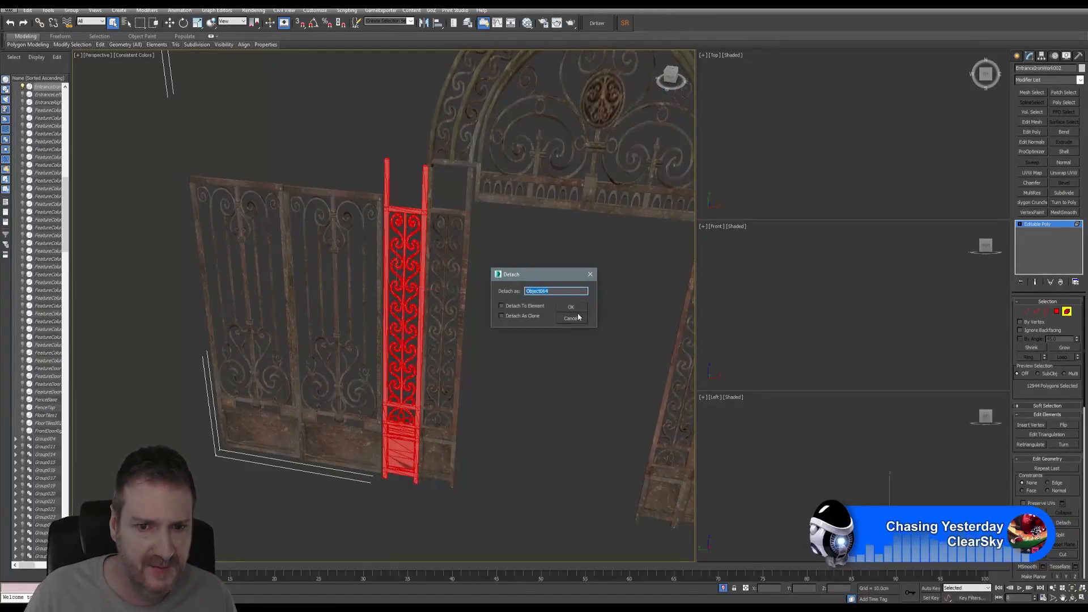
{"action": "left_click", "coordinate": [571, 307]}
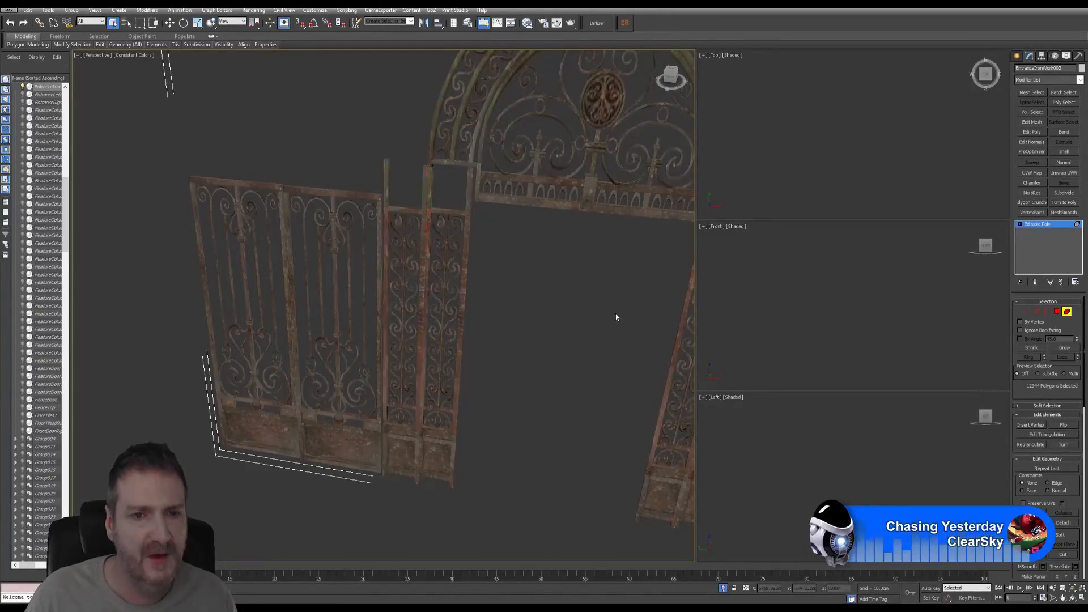
{"action": "left_click", "coordinate": [1067, 311]}
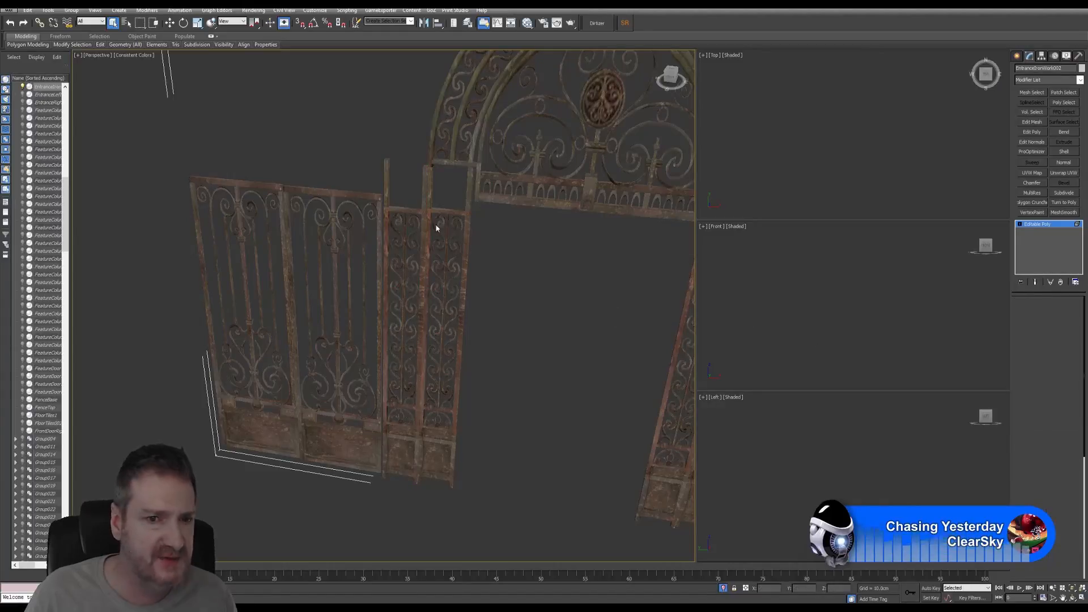
{"action": "left_click", "coordinate": [404, 208]}
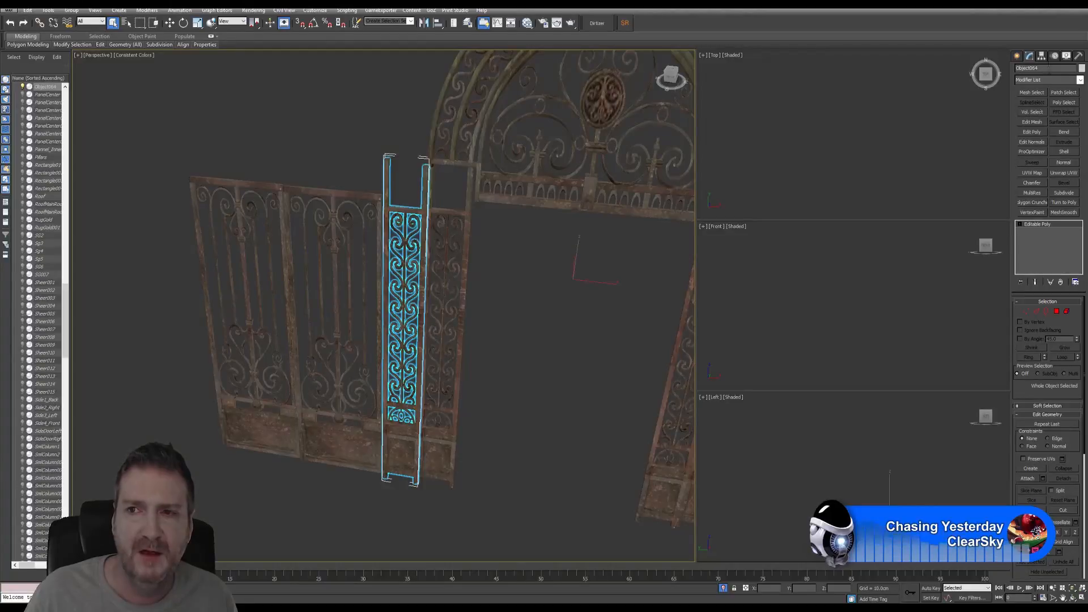
- Centre Object064's pivot using Affect Pivot Only and Center to Object
{"action": "left_click", "coordinate": [1041, 57]}
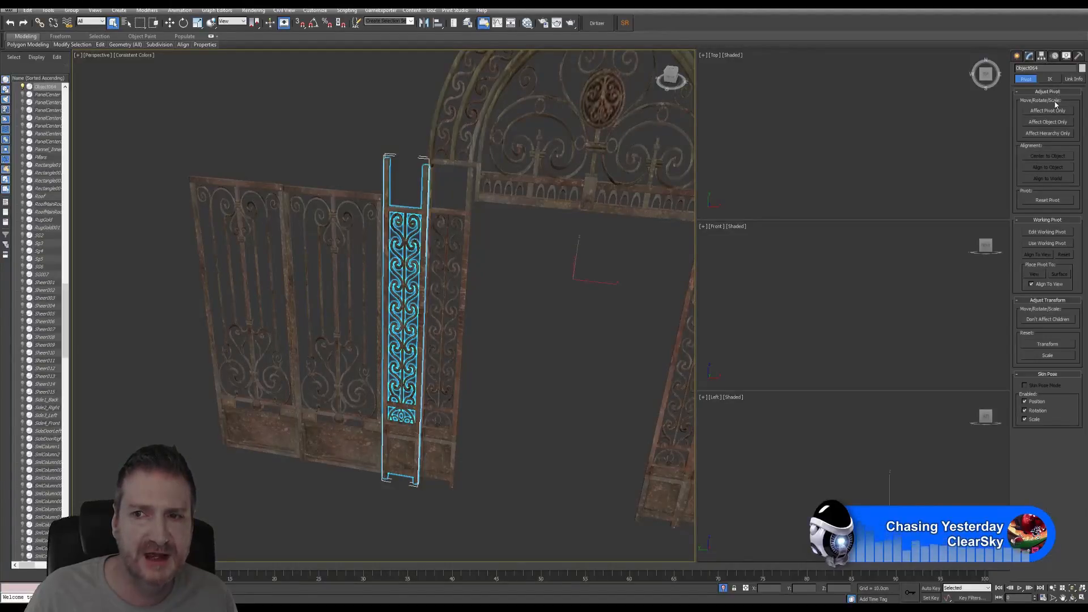
{"action": "left_click", "coordinate": [1044, 111]}
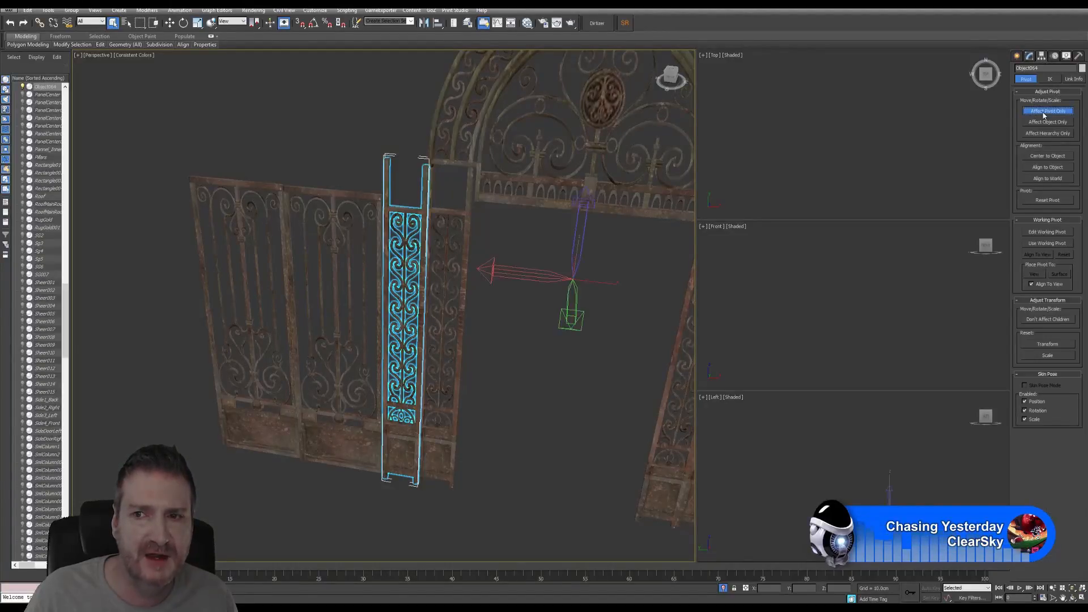
{"action": "left_click", "coordinate": [1043, 157]}
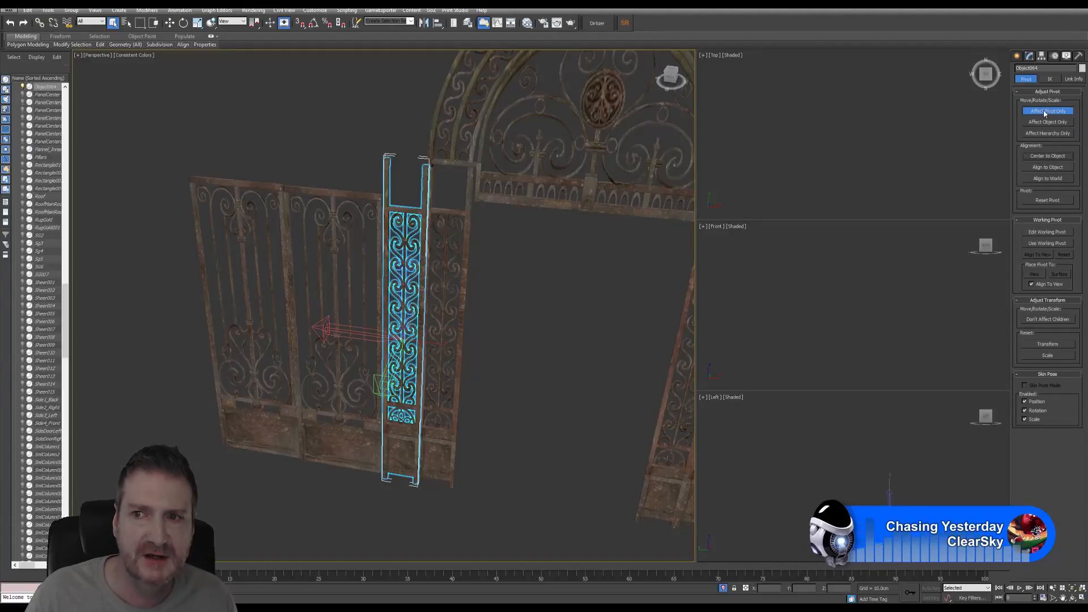
{"action": "left_click", "coordinate": [1016, 56]}
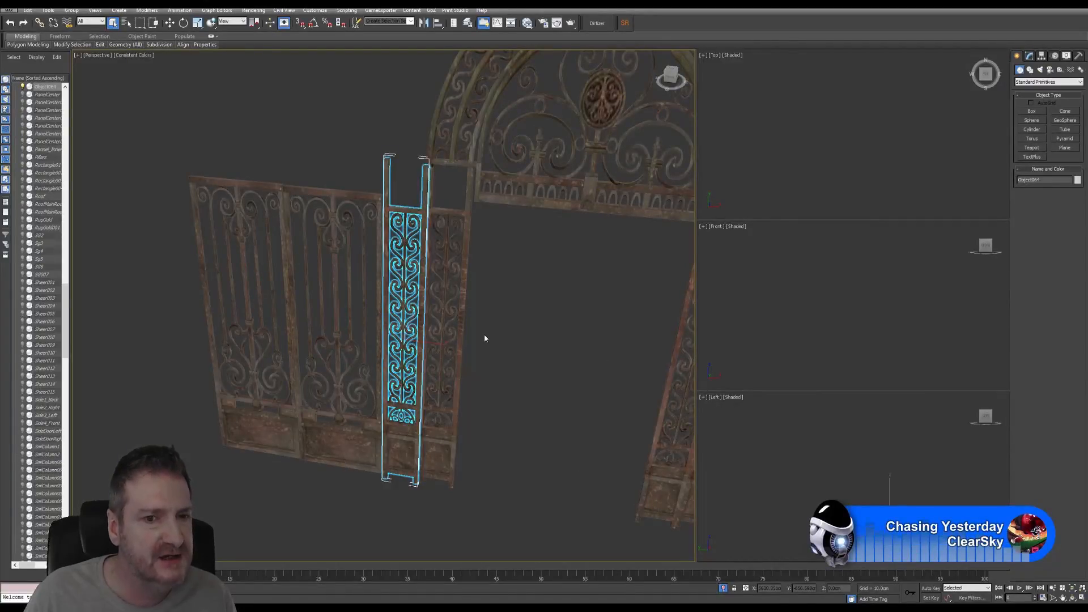
{"action": "scroll", "coordinate": [520, 336], "scroll_direction": "down", "scroll_amount": 4}
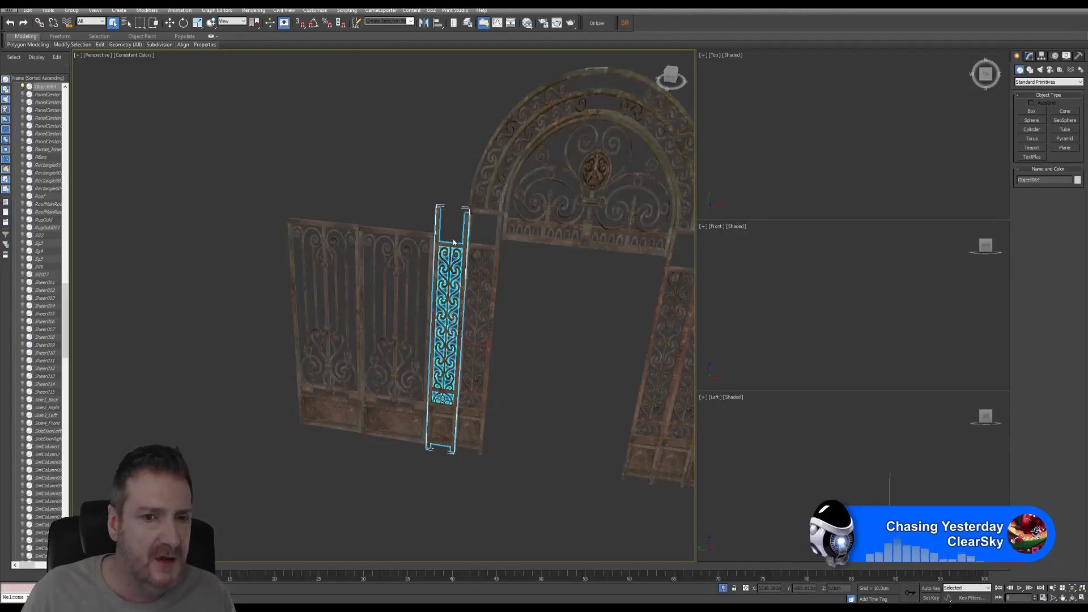
- In a maximized Top view, Shift-move Object064 along Y to clone Object065, then reselect Object064
{"action": "left_click", "coordinate": [170, 23]}
{"action": "right_click", "coordinate": [849, 128]}
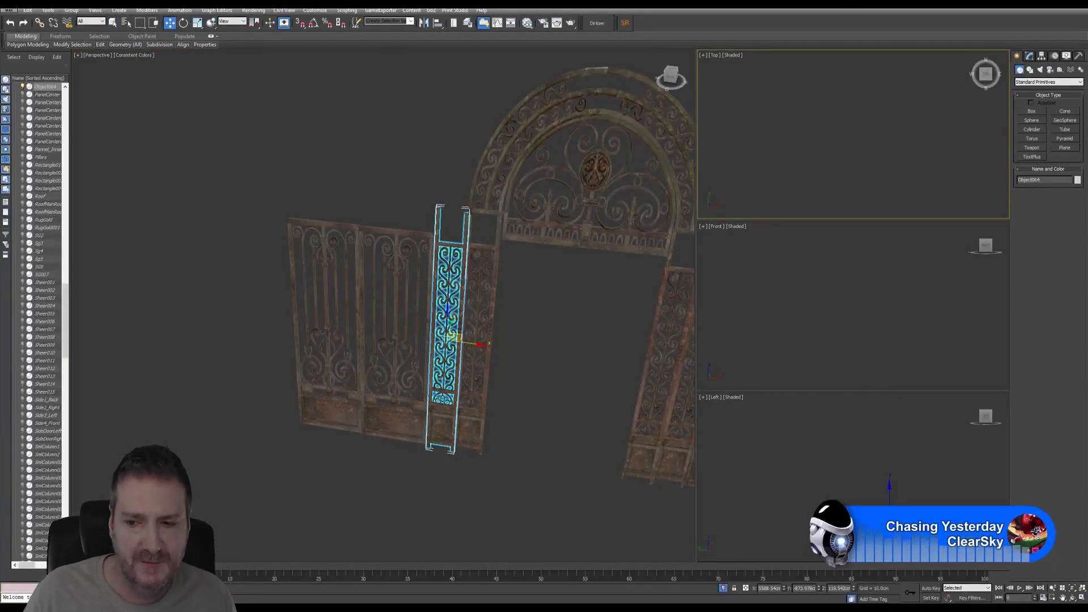
{"action": "left_click", "coordinate": [1082, 598]}
{"action": "middle_click_drag", "start_coordinate": [602, 378], "coordinate": [614, 412]}
{"action": "scroll", "coordinate": [614, 412], "scroll_direction": "down", "scroll_amount": 2}
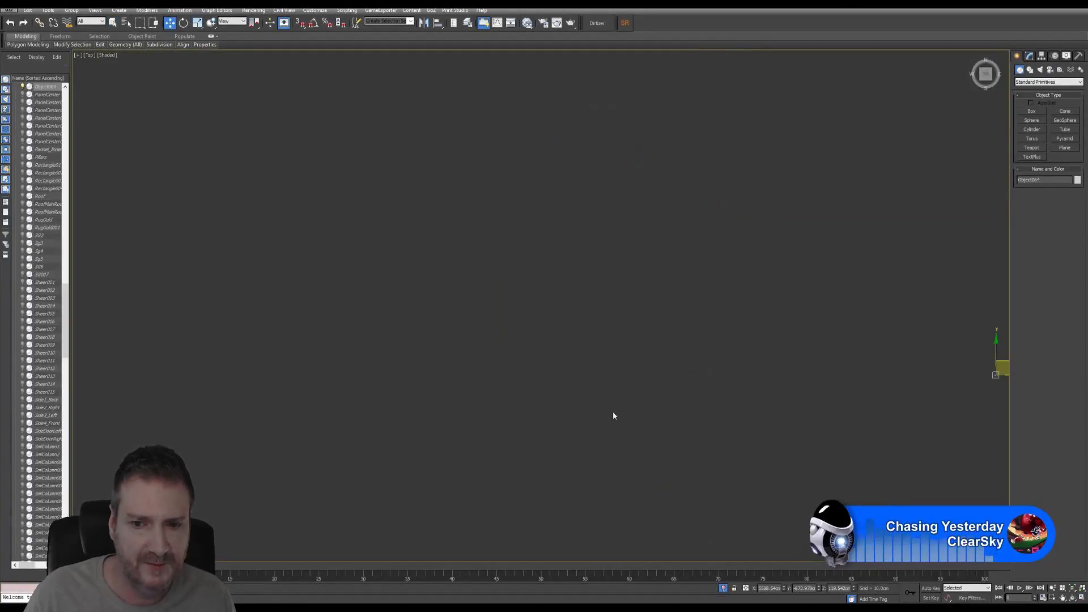
{"action": "middle_click_drag", "start_coordinate": [836, 396], "coordinate": [607, 344]}
{"action": "scroll", "coordinate": [622, 336], "scroll_direction": "down", "scroll_amount": 2}
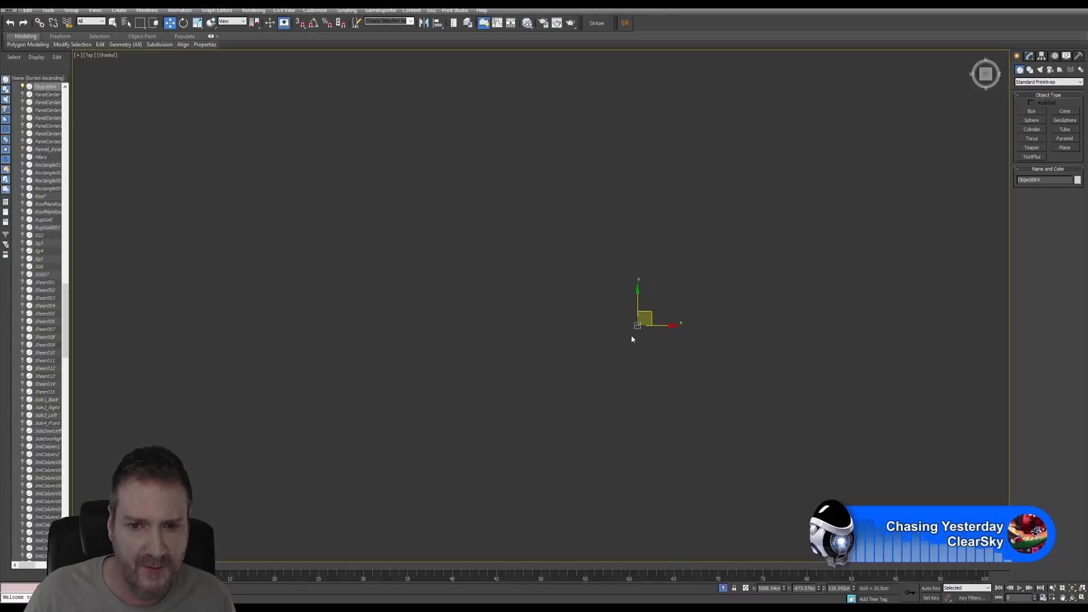
{"action": "scroll", "coordinate": [629, 320], "scroll_direction": "up", "scroll_amount": 4}
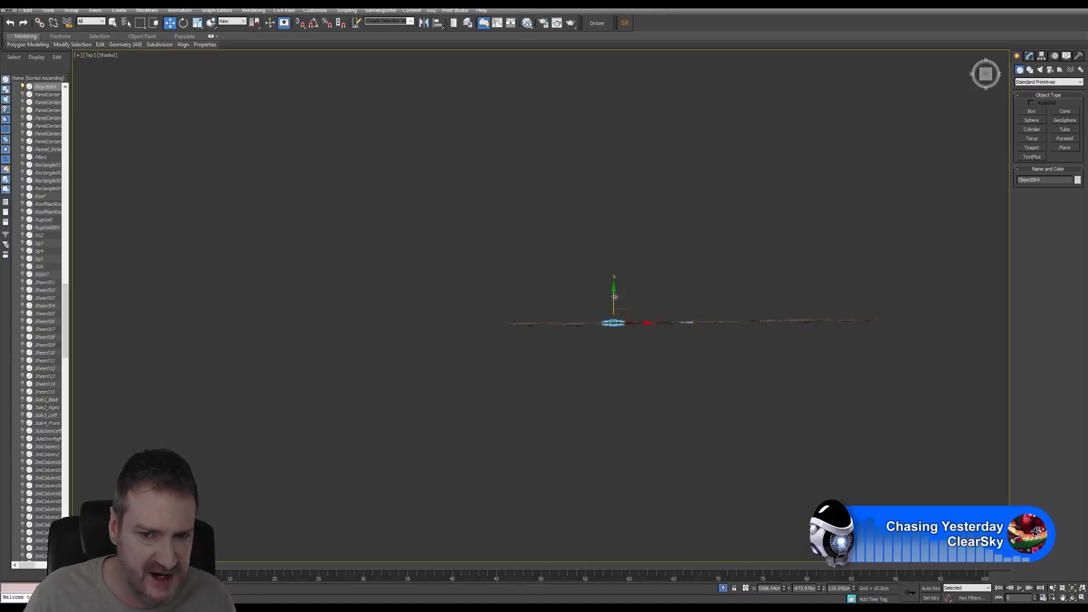
{"action": "left_click_drag", "start_coordinate": [615, 296], "coordinate": [615, 345], "text": "shift"}
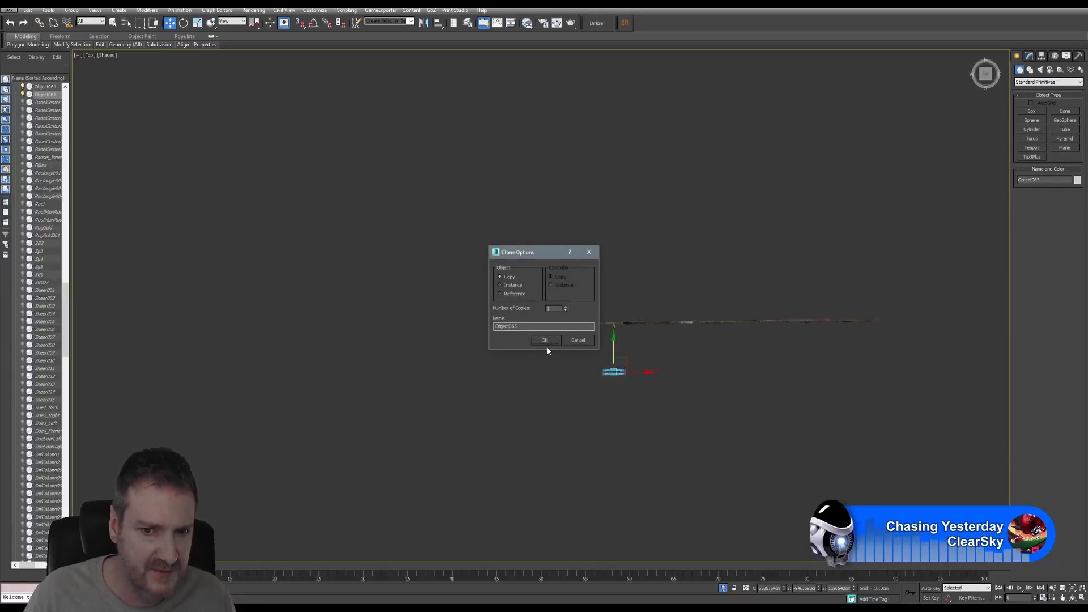
{"action": "left_click", "coordinate": [544, 340]}
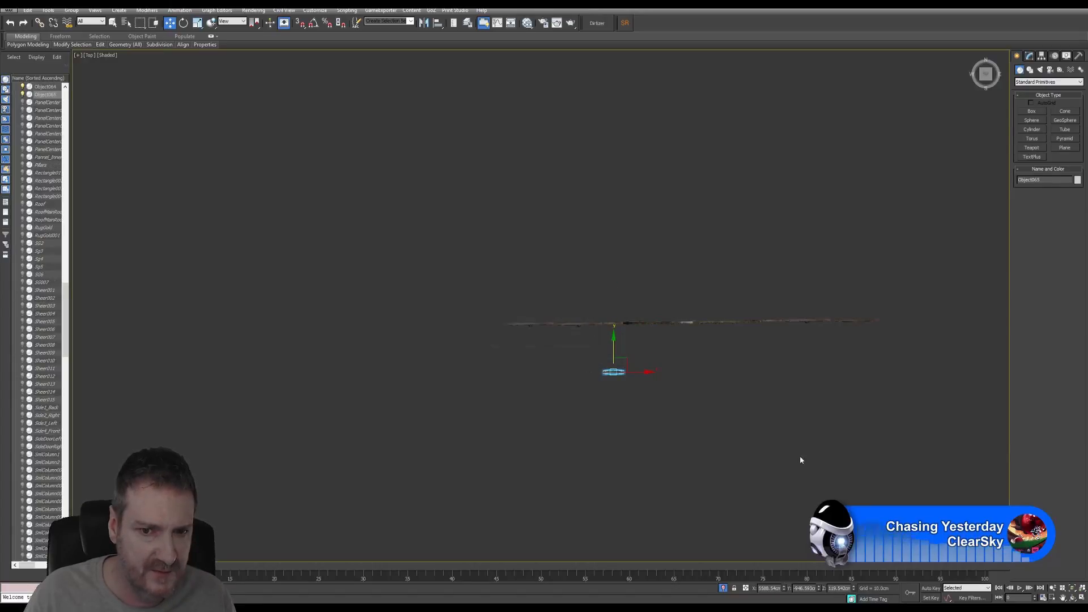
{"action": "left_click", "coordinate": [1083, 598]}
{"action": "left_click", "coordinate": [439, 222]}
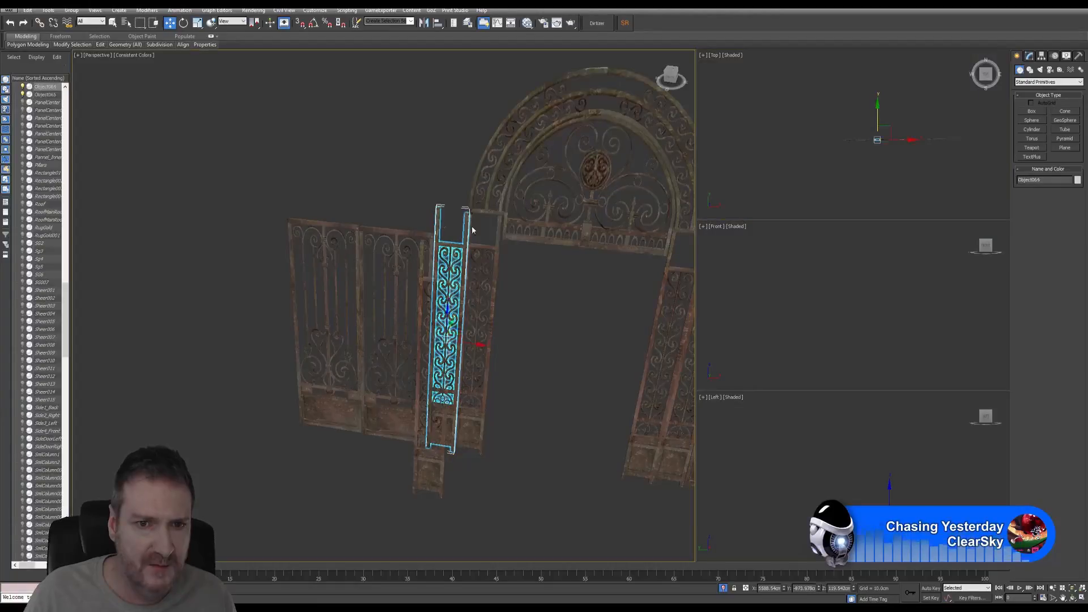
- Name the selected scrollwork strip IronSwirls_ID and bring up the Slate Material Editor
{"action": "left_click", "coordinate": [1029, 56]}
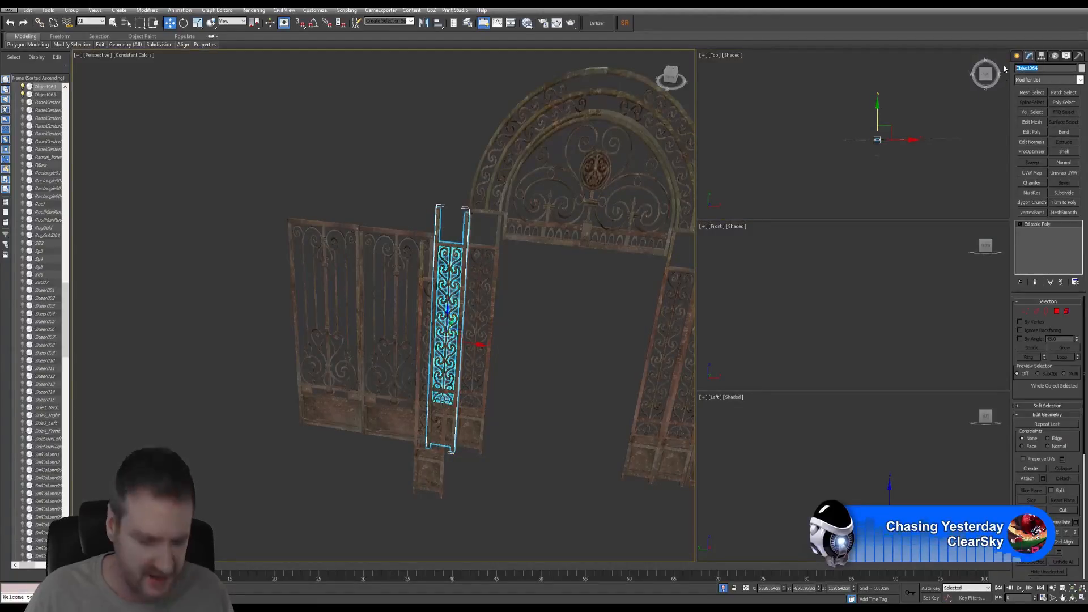
{"action": "type", "text": "IronSwirls"}
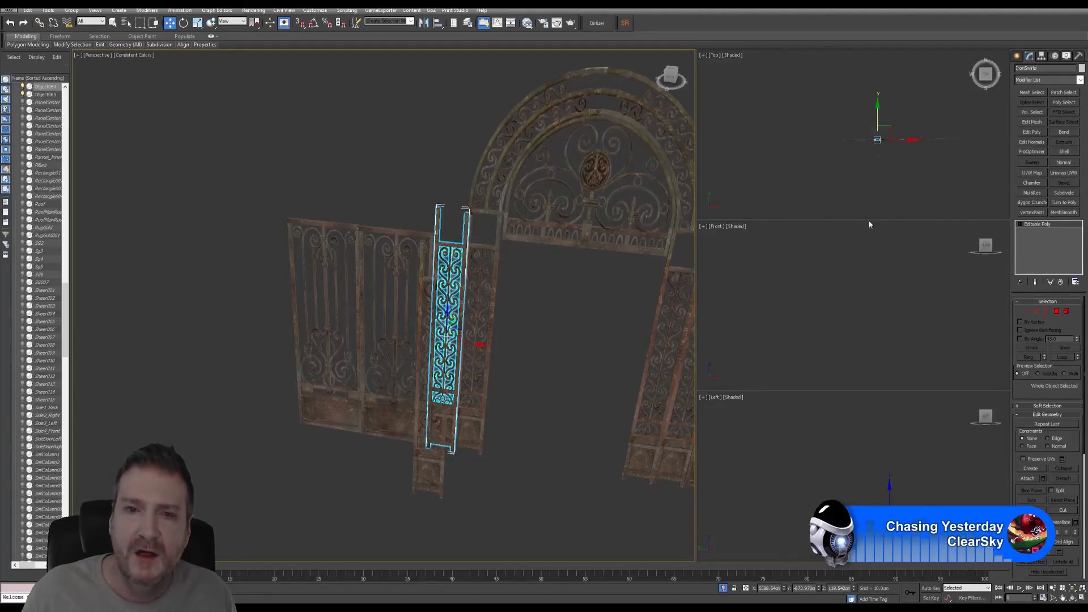
{"action": "left_click", "coordinate": [436, 474]}
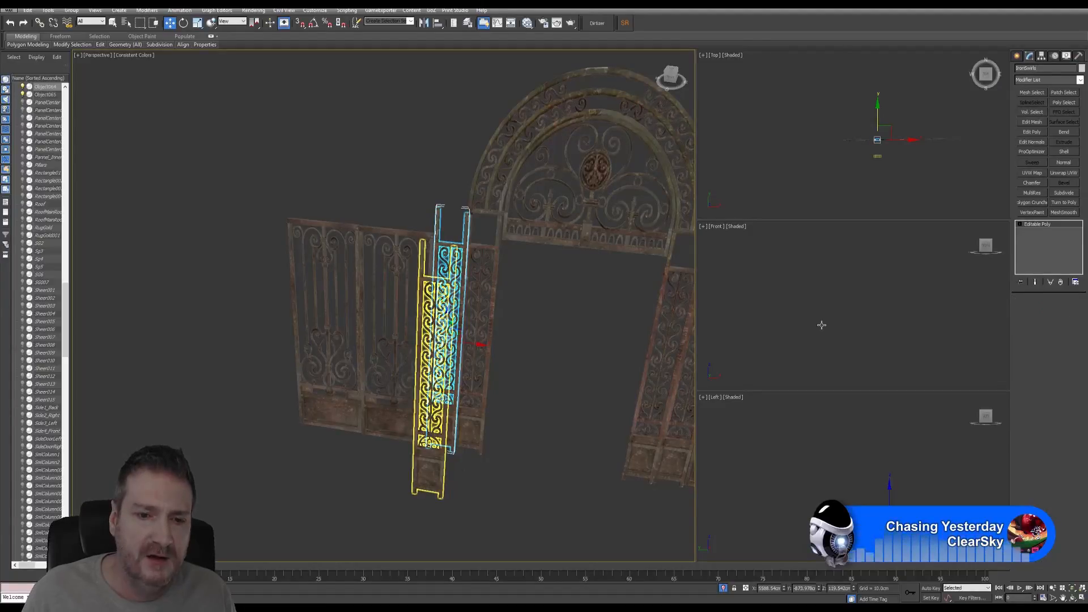
{"action": "left_click", "coordinate": [1041, 69]}
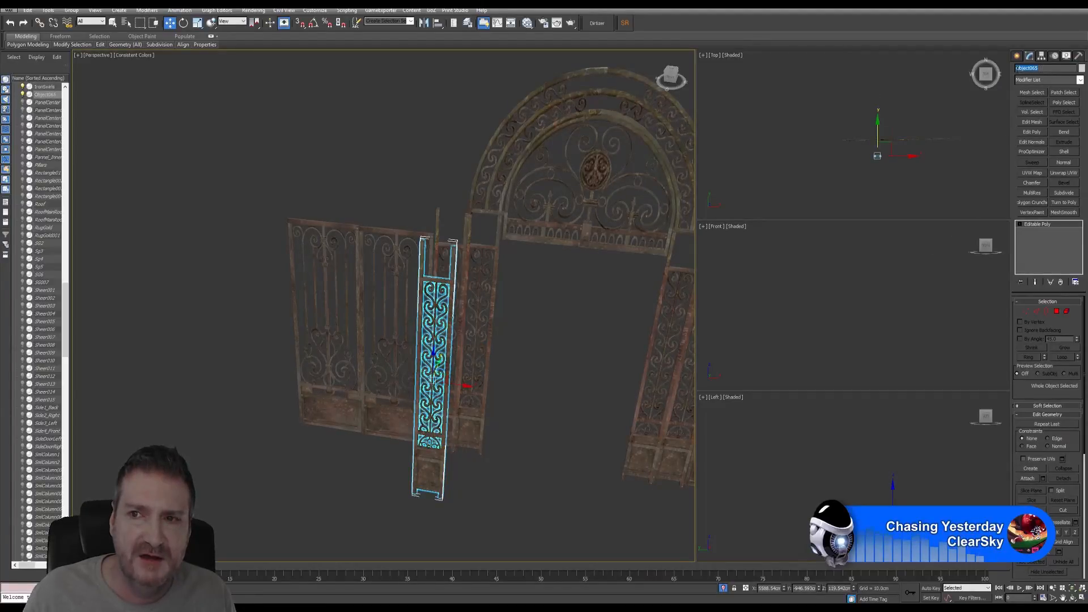
{"action": "type", "text": "IronSwirls_ID"}
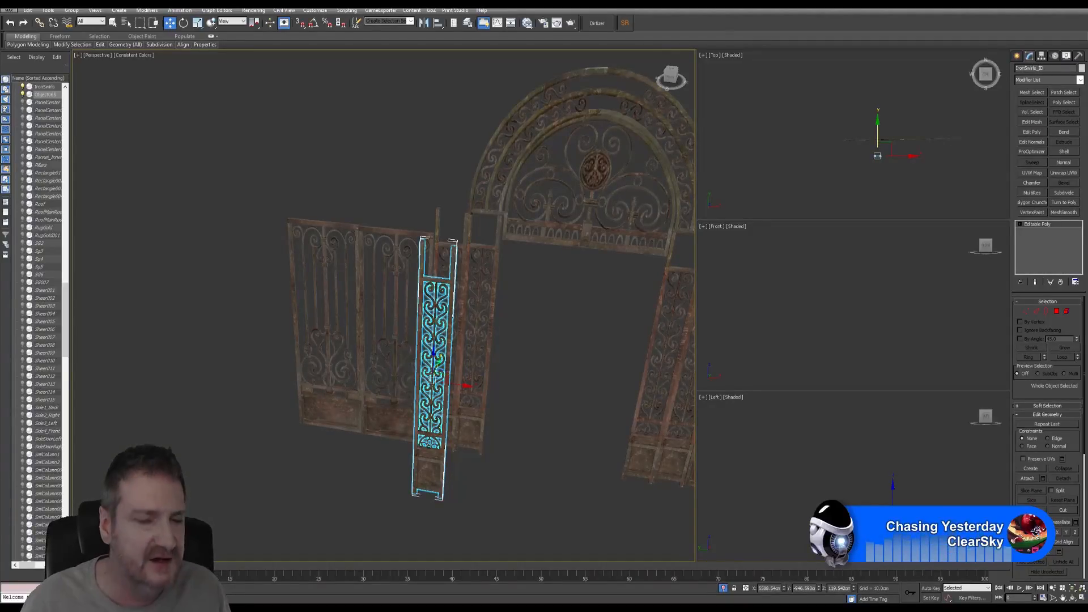
{"action": "middle_click_drag", "start_coordinate": [375, 199], "coordinate": [330, 151]}
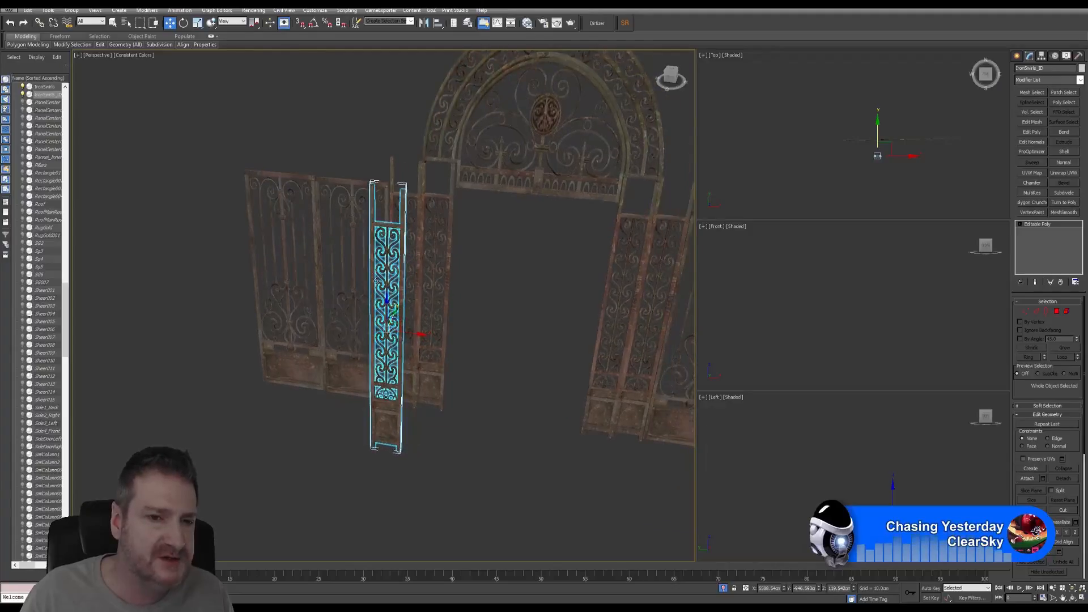
{"action": "scroll", "coordinate": [381, 277], "scroll_direction": "up", "scroll_amount": 4}
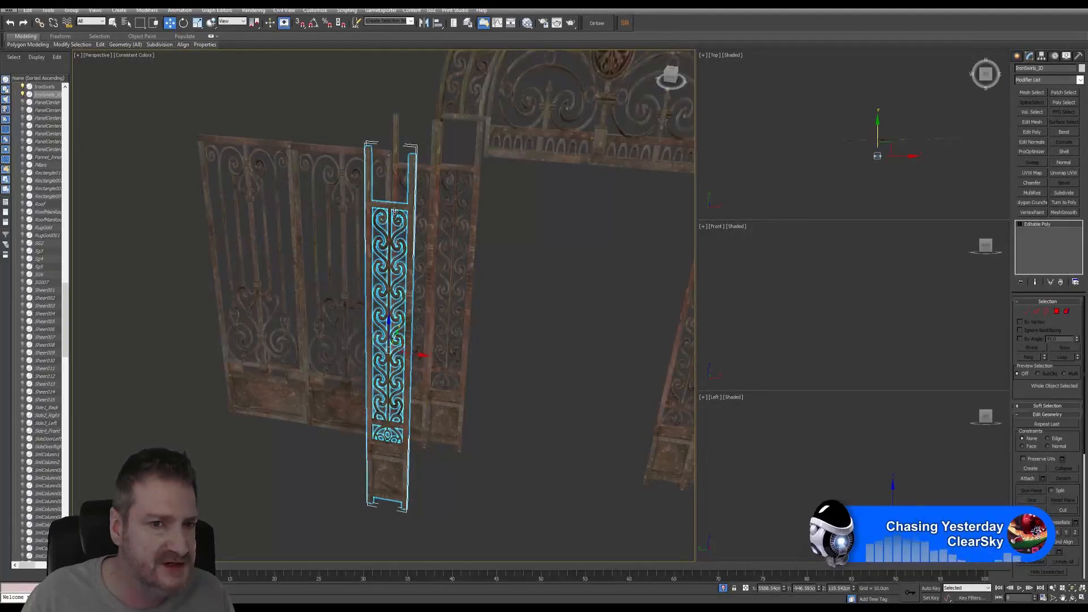
{"action": "left_click", "coordinate": [527, 23]}
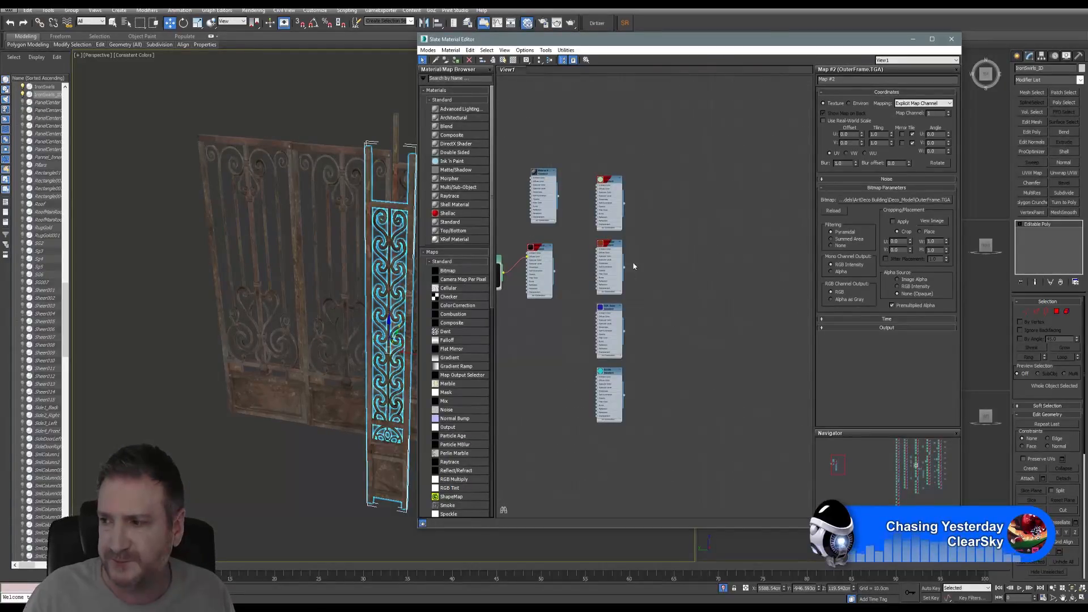
- In Element mode, select only the small horizontal bar near the strip's bottom, not the door panel
{"action": "middle_click_drag", "start_coordinate": [644, 285], "coordinate": [662, 287]}
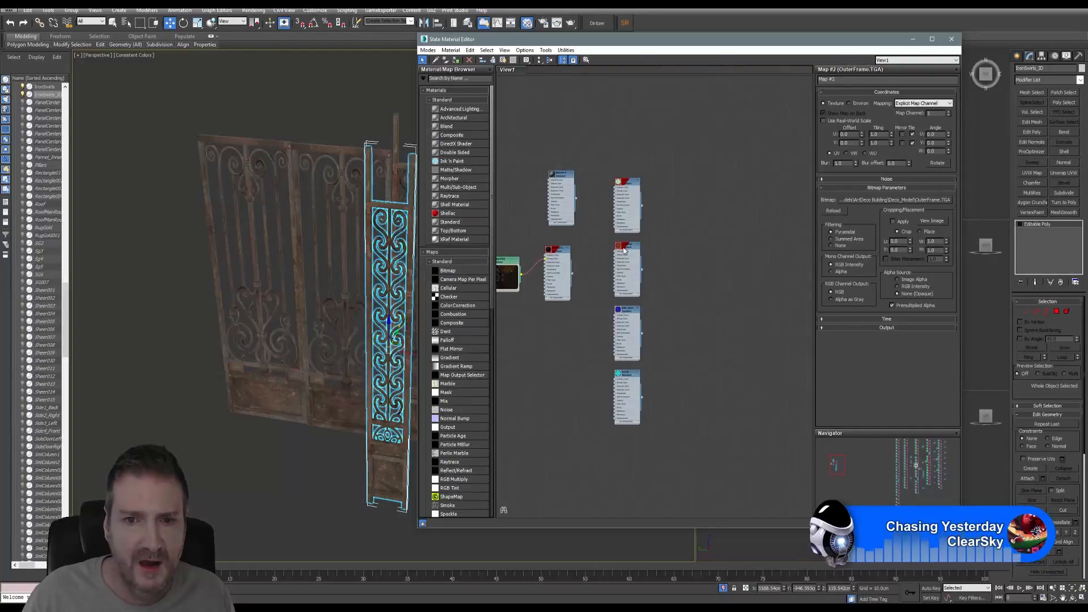
{"action": "scroll", "coordinate": [624, 249], "scroll_direction": "up", "scroll_amount": 5}
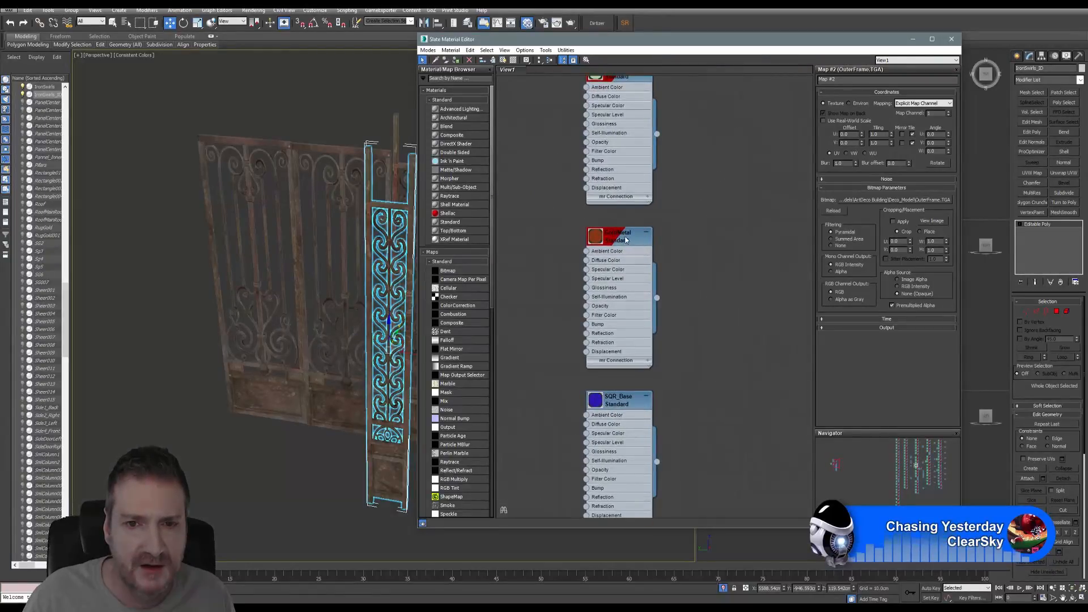
{"action": "middle_click_drag", "start_coordinate": [333, 132], "coordinate": [285, 77], "text": "alt"}
{"action": "scroll", "coordinate": [346, 425], "scroll_direction": "up", "scroll_amount": 4}
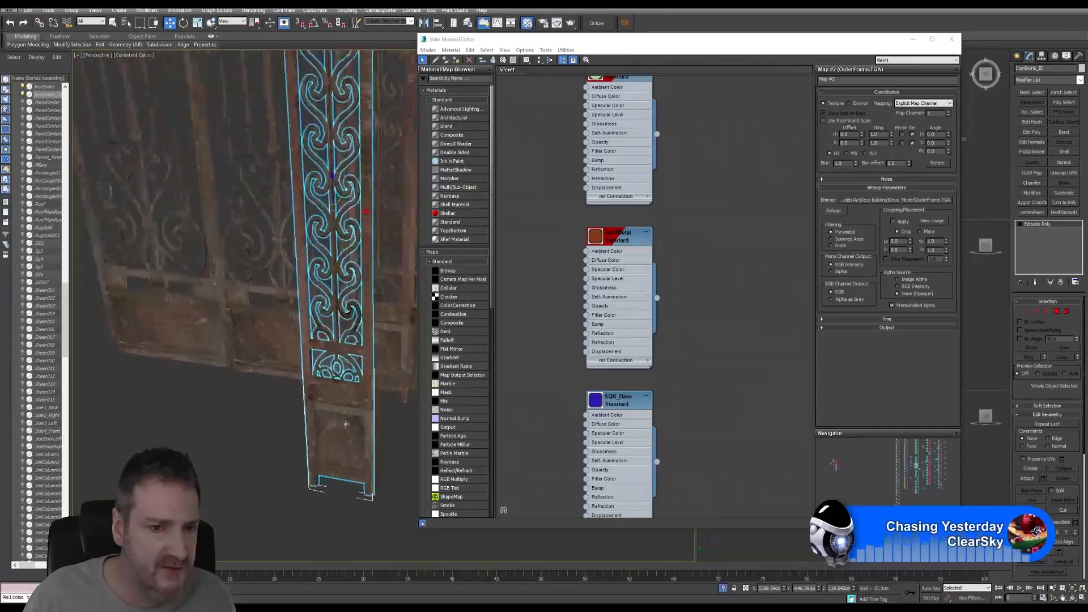
{"action": "scroll", "coordinate": [346, 424], "scroll_direction": "up", "scroll_amount": 1}
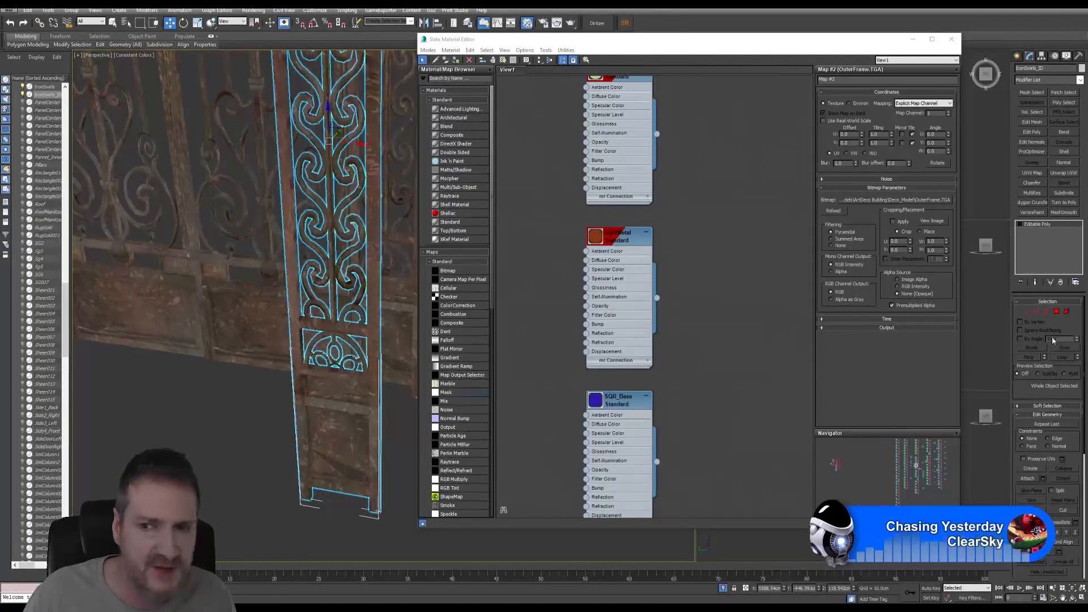
{"action": "left_click", "coordinate": [1066, 311]}
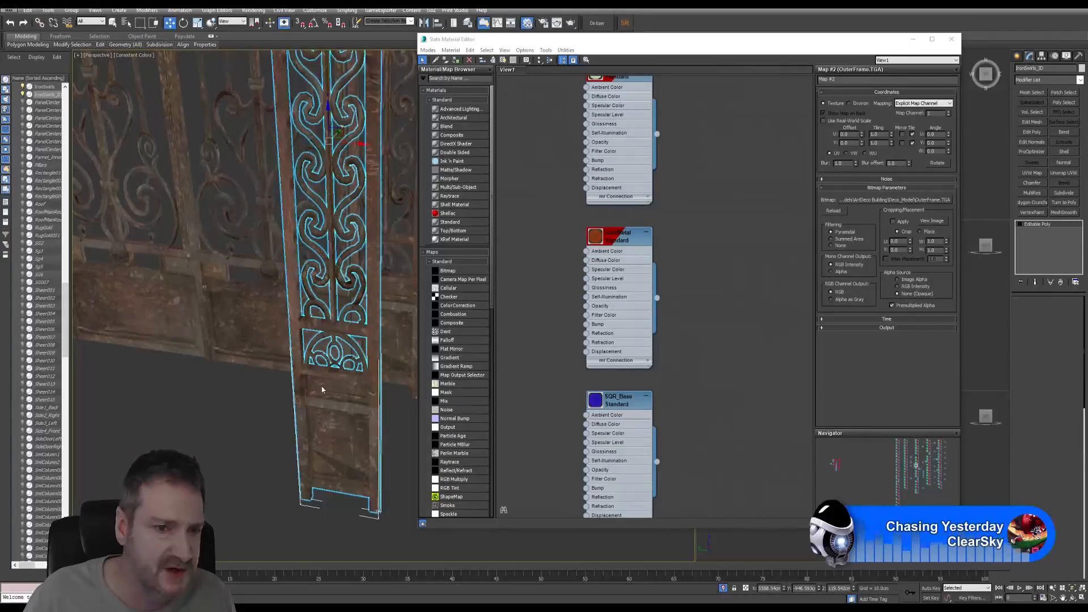
{"action": "left_click", "coordinate": [336, 390]}
{"action": "left_click", "coordinate": [255, 406]}
{"action": "left_click", "coordinate": [336, 391]}
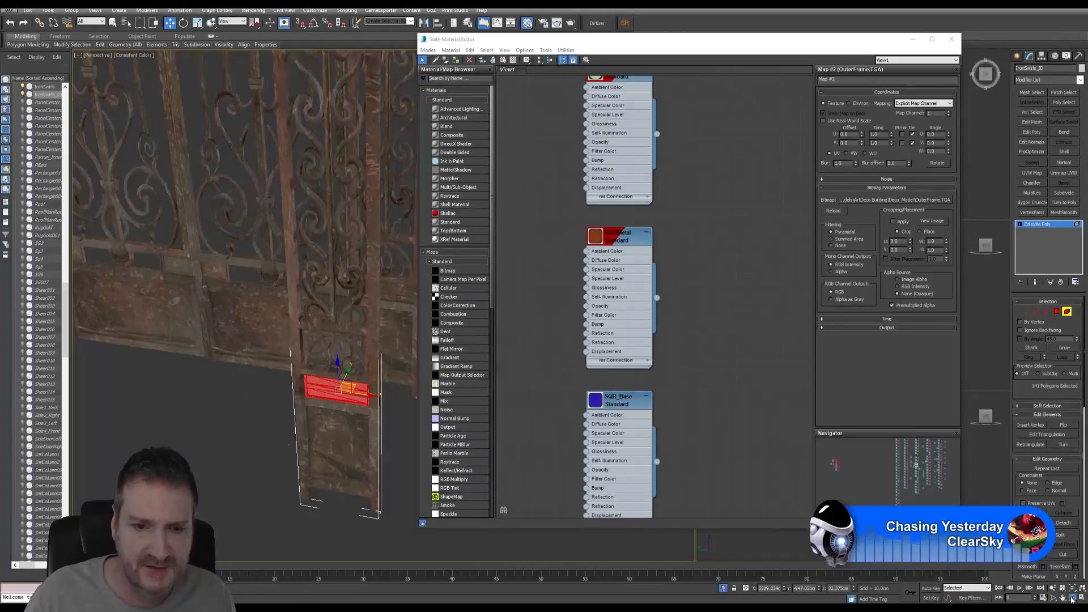
- Assign the GoldMetal node to the small bar, then select the lower door panel polygons
{"action": "key", "text": "e"}
{"action": "mouse_move", "coordinate": [325, 360]}
{"action": "middle_mouse_down", "text": "alt"}
{"action": "mouse_move", "coordinate": [309, 356]}
{"action": "mouse_move", "coordinate": [320, 346]}
{"action": "middle_mouse_up", "text": "alt"}
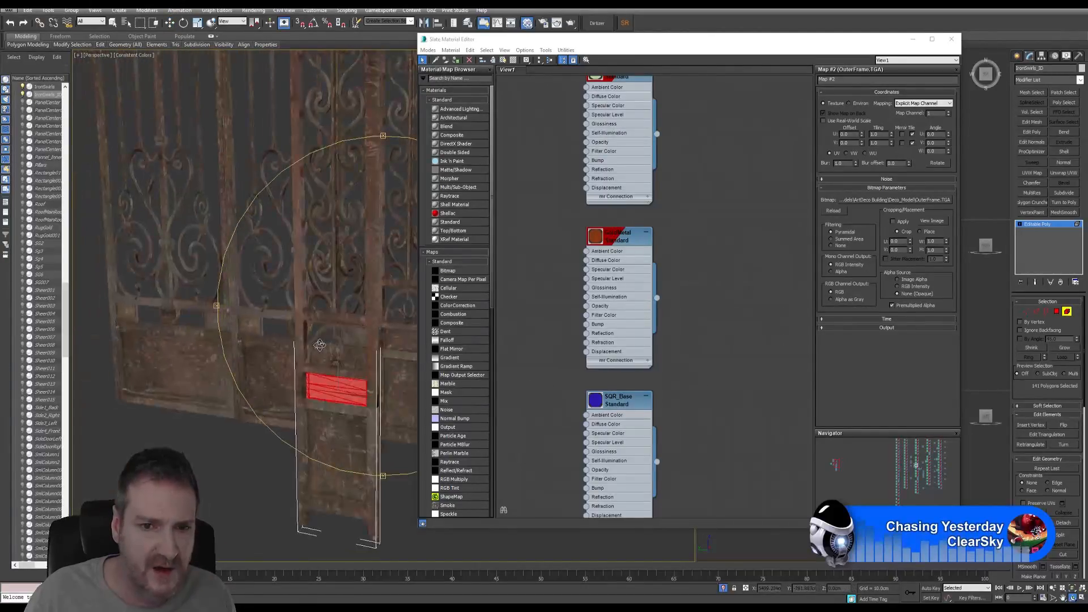
{"action": "right_click", "coordinate": [620, 239]}
{"action": "left_click", "coordinate": [655, 253]}
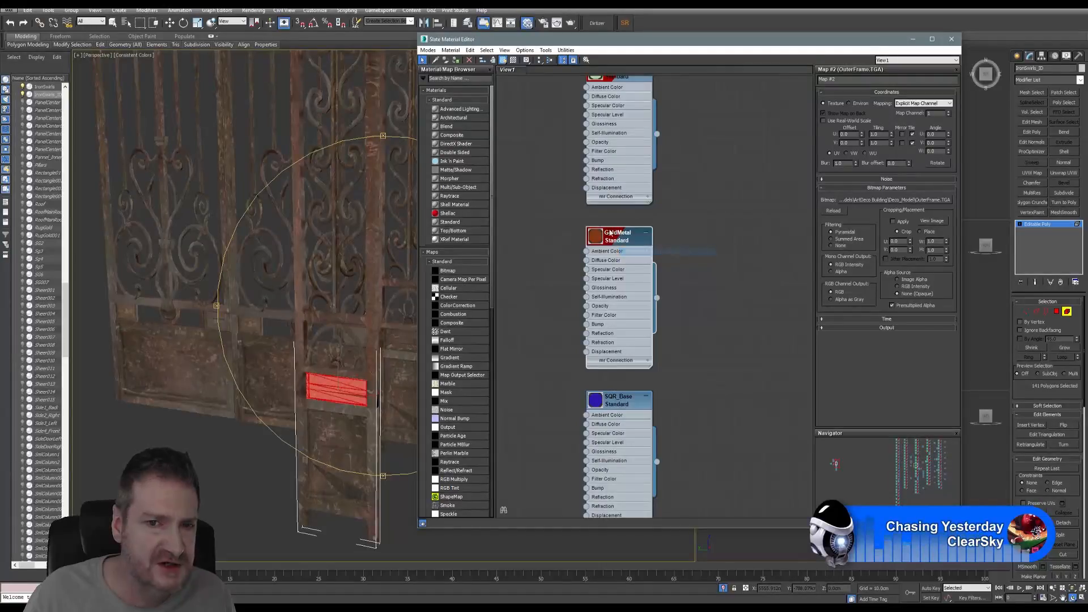
{"action": "double_click", "coordinate": [625, 240]}
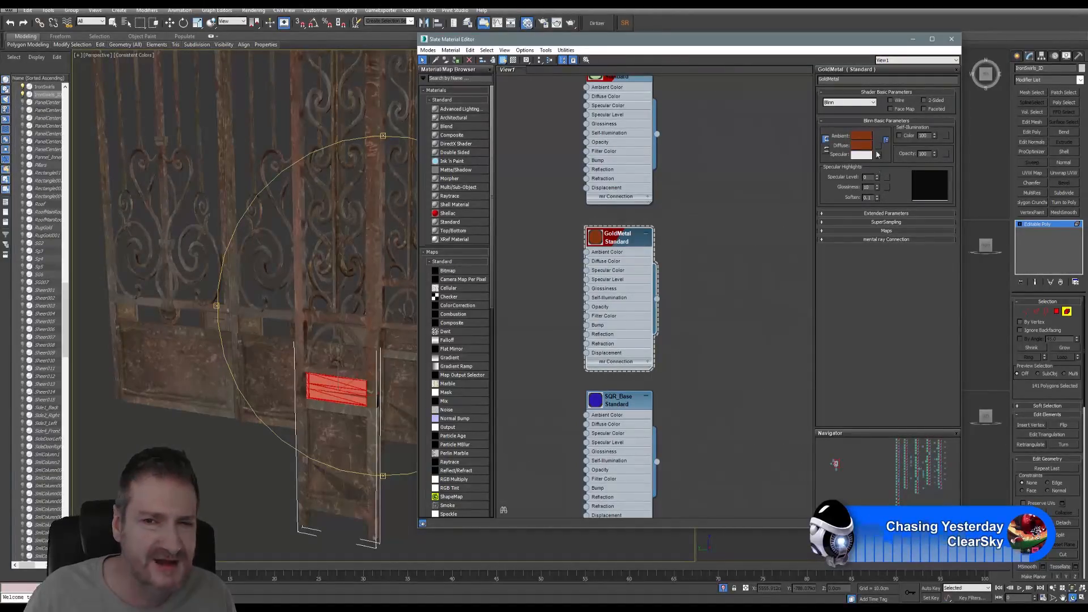
{"action": "scroll", "coordinate": [717, 286], "scroll_direction": "down", "scroll_amount": 5}
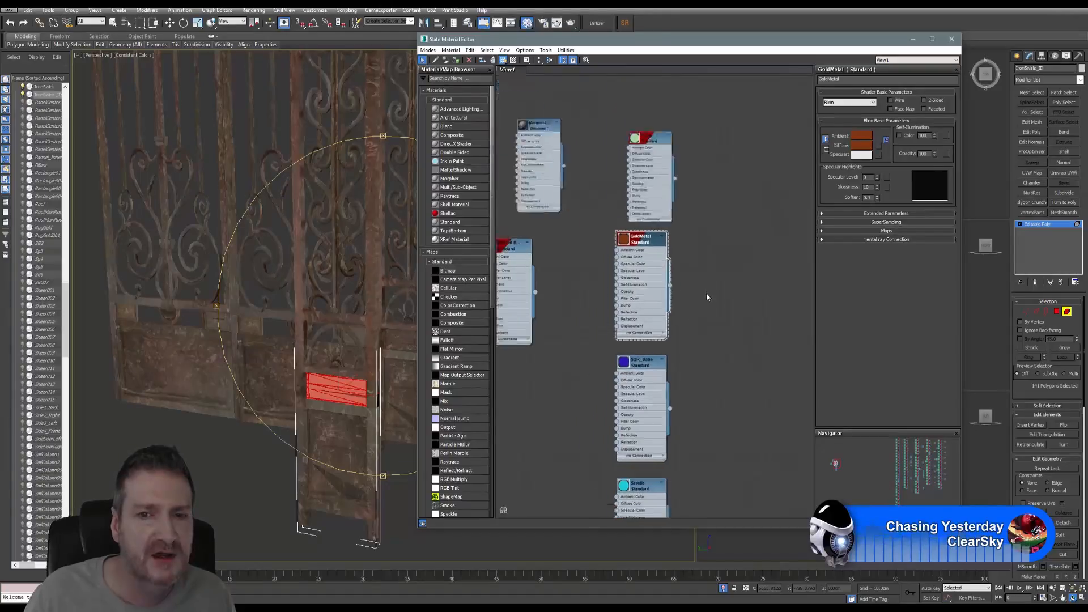
{"action": "middle_click_drag", "start_coordinate": [704, 284], "coordinate": [702, 272]}
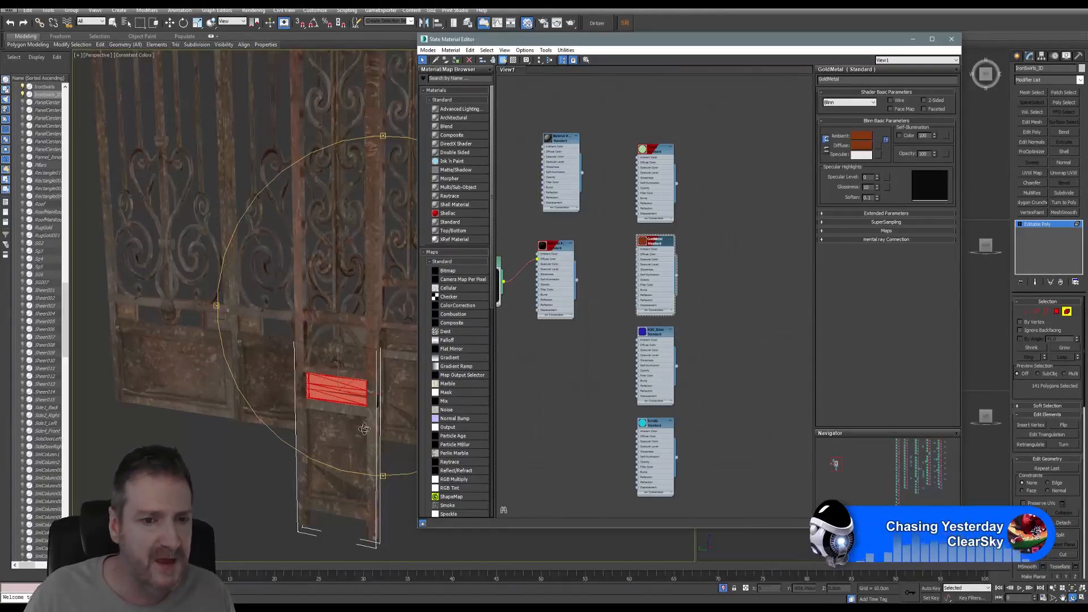
{"action": "left_click", "coordinate": [113, 22]}
{"action": "left_click", "coordinate": [339, 451]}
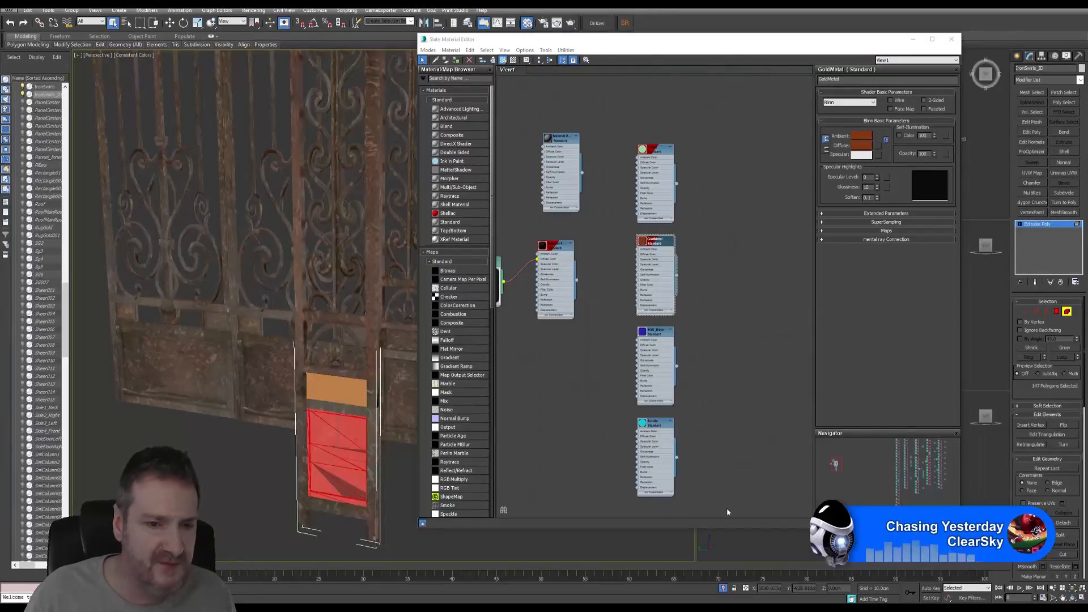
- Assign SQR_Base to the lower door panel, then select the gate's tall frame strip
{"action": "middle_click_drag", "start_coordinate": [399, 414], "coordinate": [366, 393], "text": "alt"}
{"action": "middle_click_drag", "start_coordinate": [685, 322], "coordinate": [686, 220]}
{"action": "scroll", "coordinate": [703, 325], "scroll_direction": "up", "scroll_amount": 2}
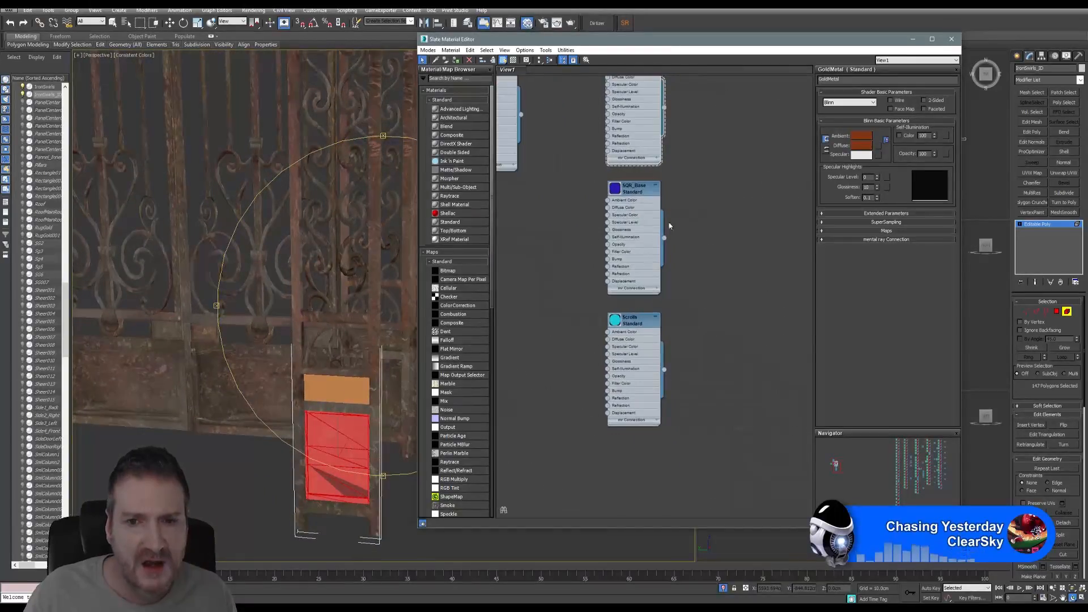
{"action": "left_click", "coordinate": [635, 193]}
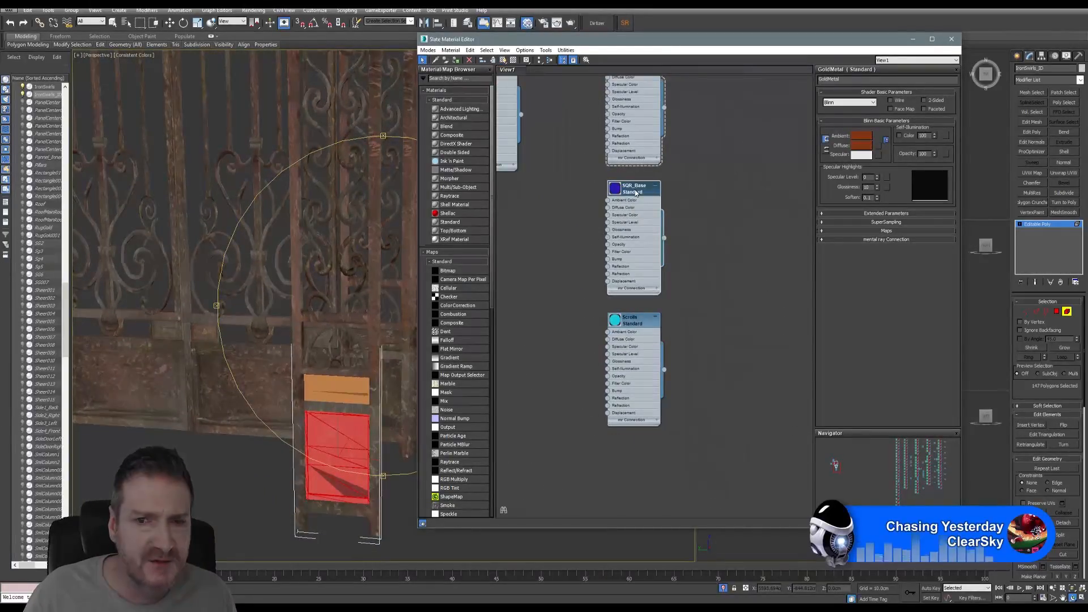
{"action": "right_click", "coordinate": [636, 191]}
{"action": "left_click", "coordinate": [653, 204]}
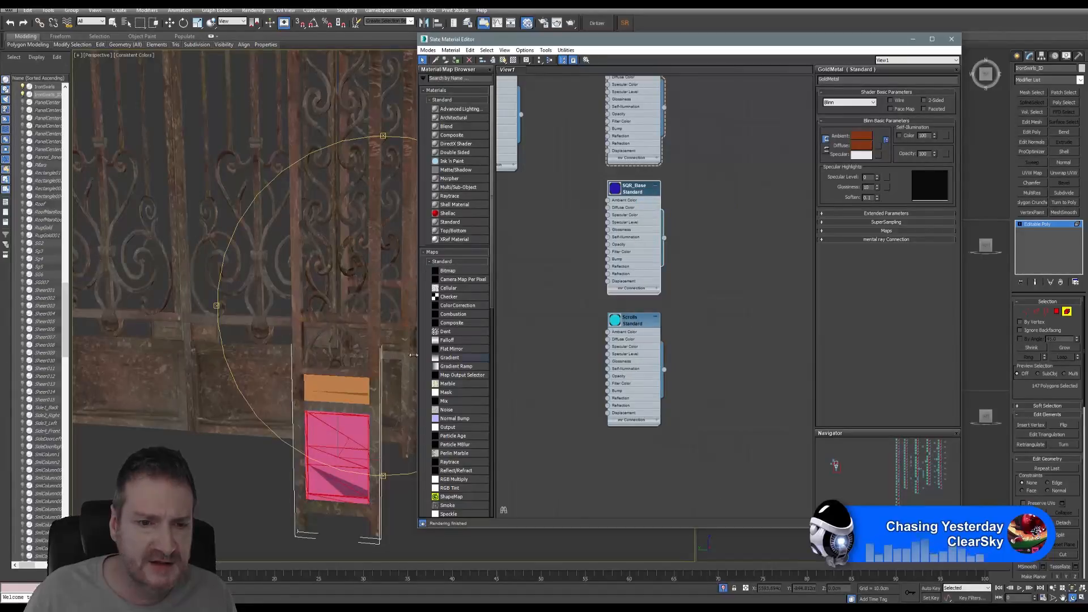
{"action": "middle_click_drag", "start_coordinate": [413, 355], "coordinate": [217, 172], "text": "alt"}
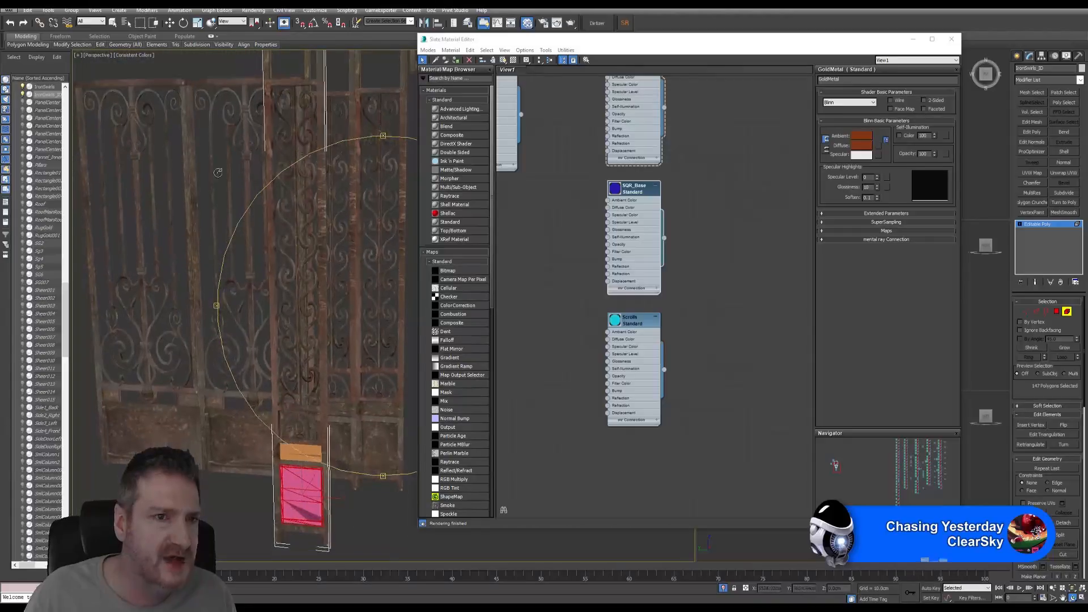
{"action": "left_click", "coordinate": [113, 25]}
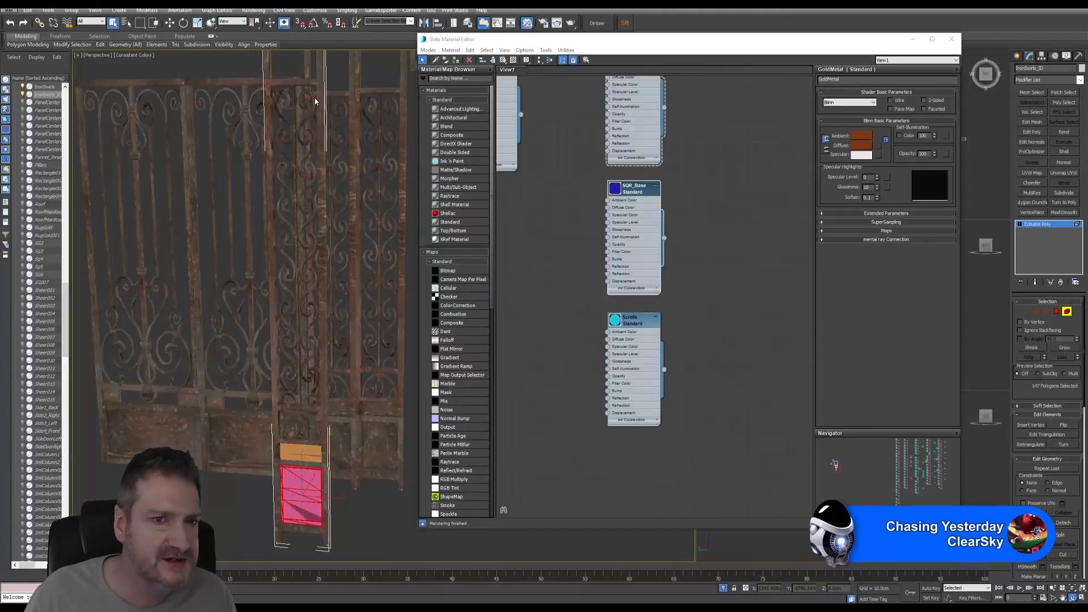
{"action": "left_click", "coordinate": [274, 388]}
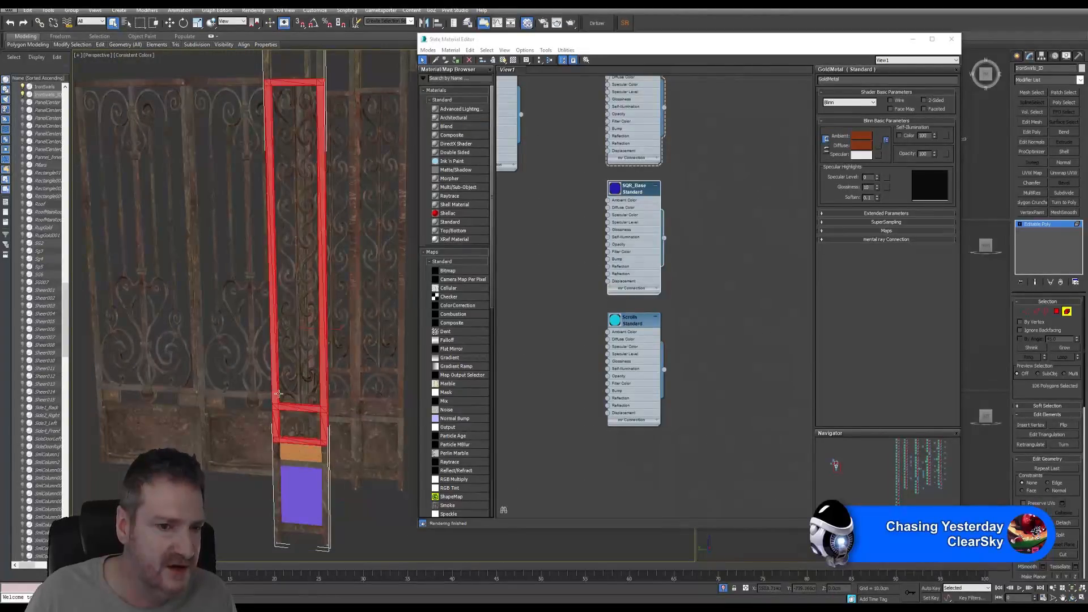
- Add the bottom frame section, both poles' upper sections and the middle vertical bar to the selection
{"action": "left_click", "coordinate": [277, 483], "text": "ctrl"}
{"action": "middle_click_drag", "start_coordinate": [325, 220], "coordinate": [321, 187]}
{"action": "scroll", "coordinate": [333, 246], "scroll_direction": "up", "scroll_amount": 1}
{"action": "left_click", "coordinate": [263, 235], "text": "ctrl"}
{"action": "left_click", "coordinate": [324, 245], "text": "ctrl"}
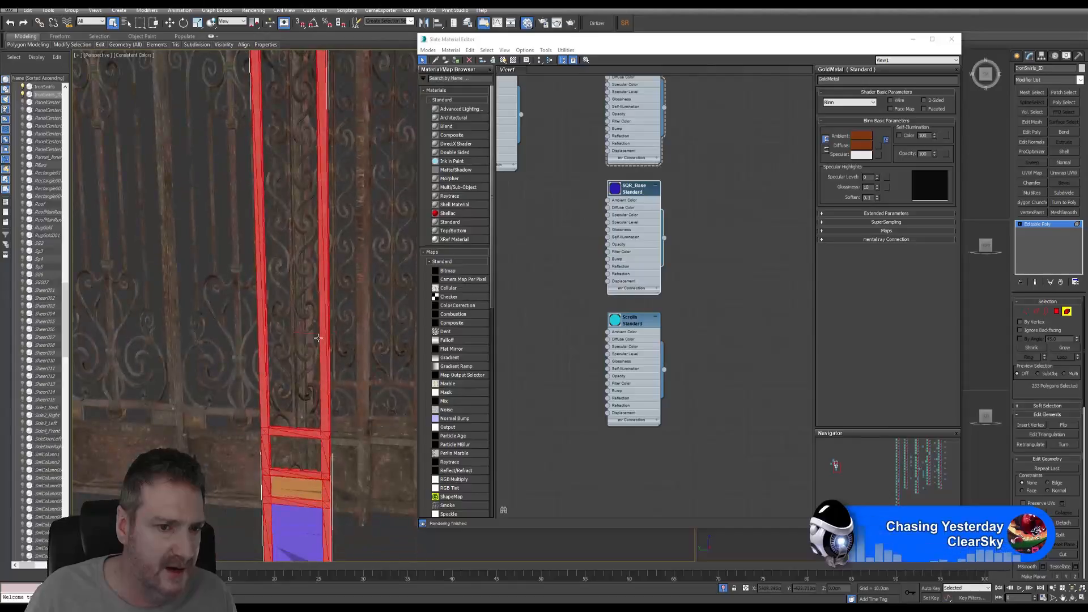
{"action": "left_click", "coordinate": [294, 403], "text": "ctrl"}
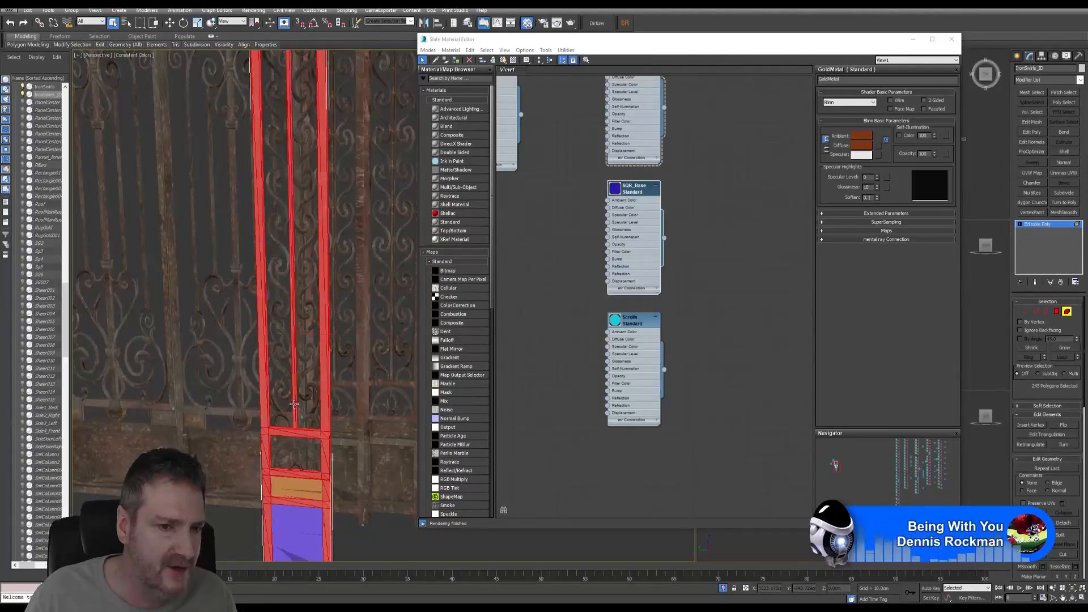
- Assign the pale green Frame material to the selected frame pieces
{"action": "scroll", "coordinate": [309, 258], "scroll_direction": "down", "scroll_amount": 4}
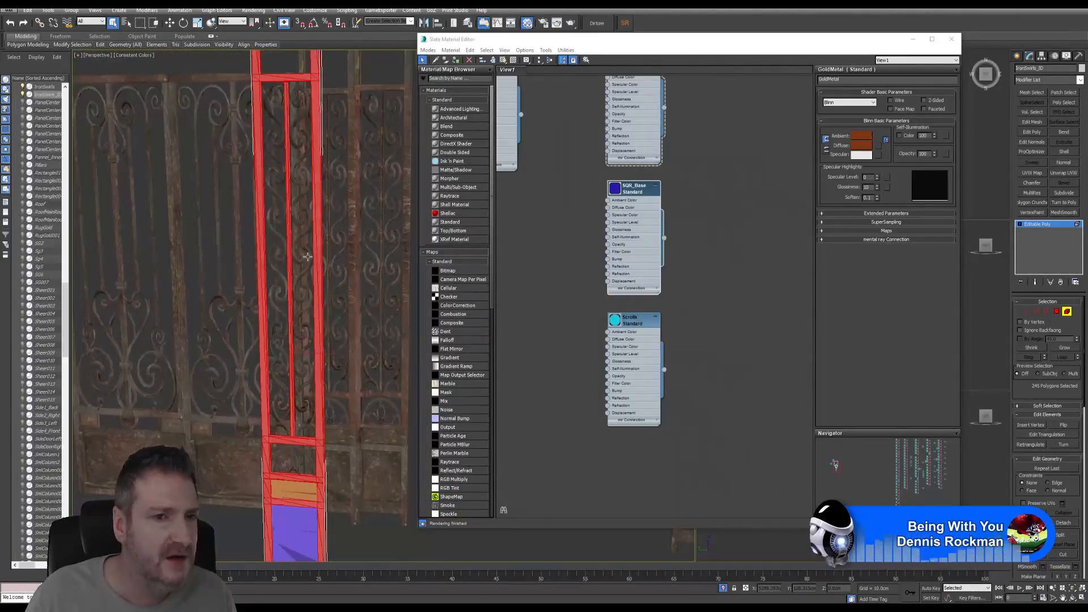
{"action": "middle_click_drag", "start_coordinate": [308, 257], "coordinate": [298, 294]}
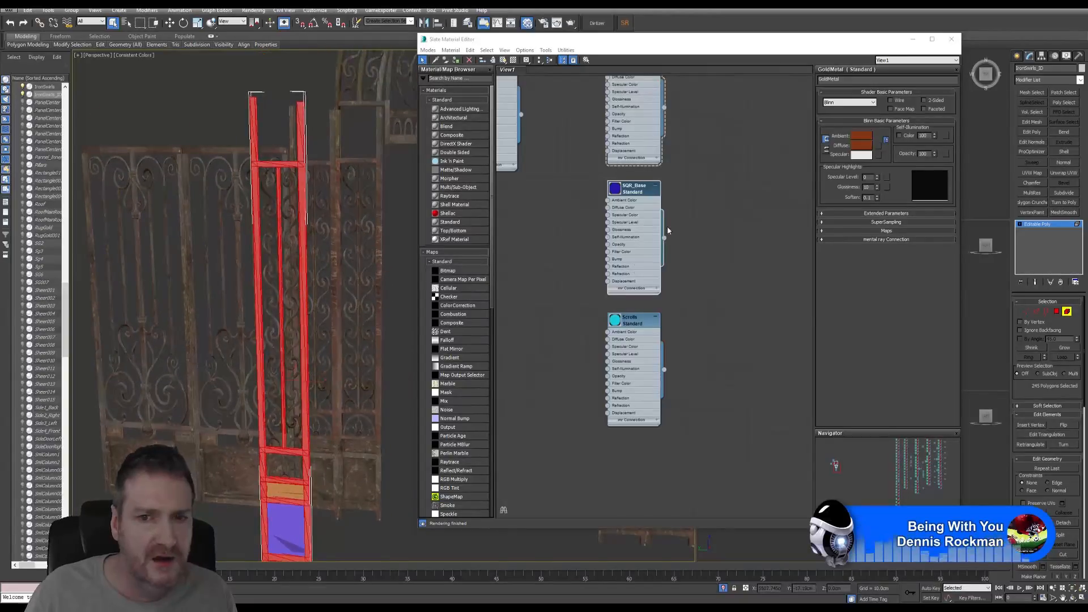
{"action": "middle_click_drag", "start_coordinate": [668, 225], "coordinate": [661, 355]}
{"action": "middle_click_drag", "start_coordinate": [671, 205], "coordinate": [663, 292]}
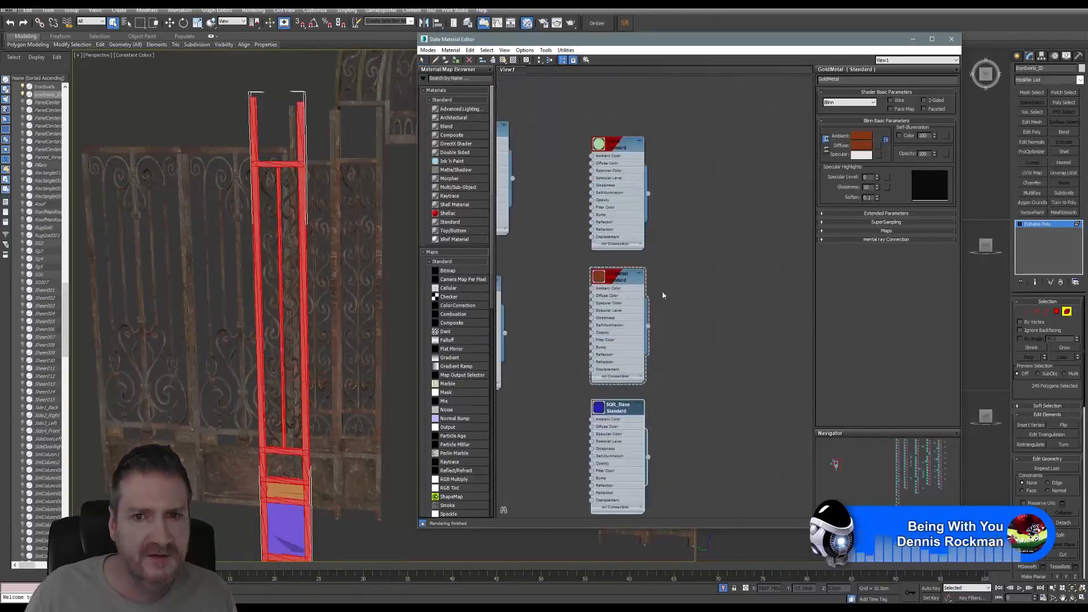
{"action": "left_click", "coordinate": [622, 147]}
{"action": "double_click", "coordinate": [622, 148]}
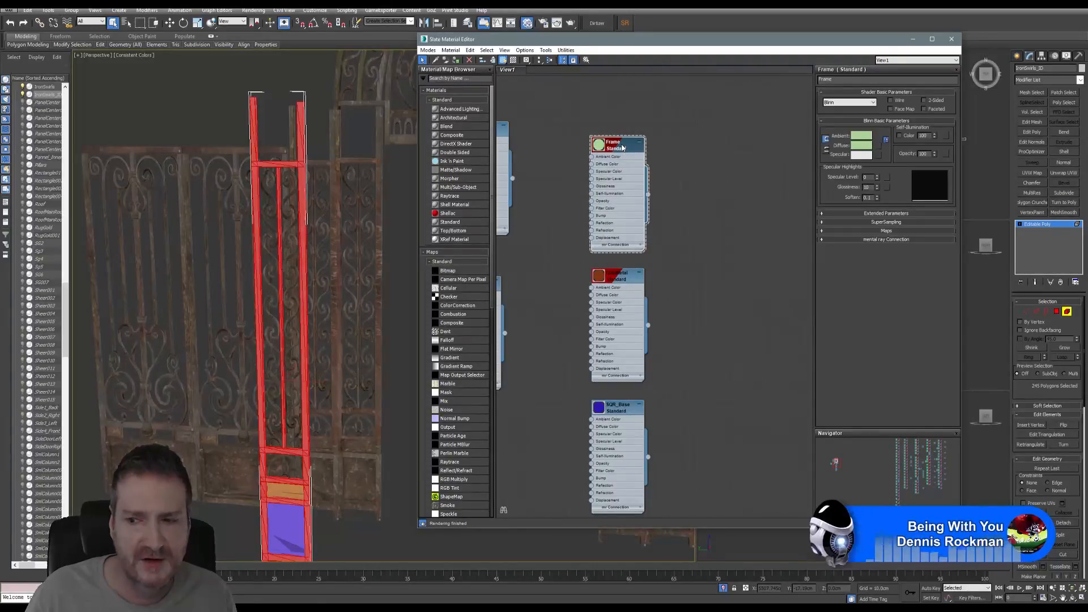
{"action": "right_click", "coordinate": [623, 145]}
{"action": "left_click", "coordinate": [650, 159]}
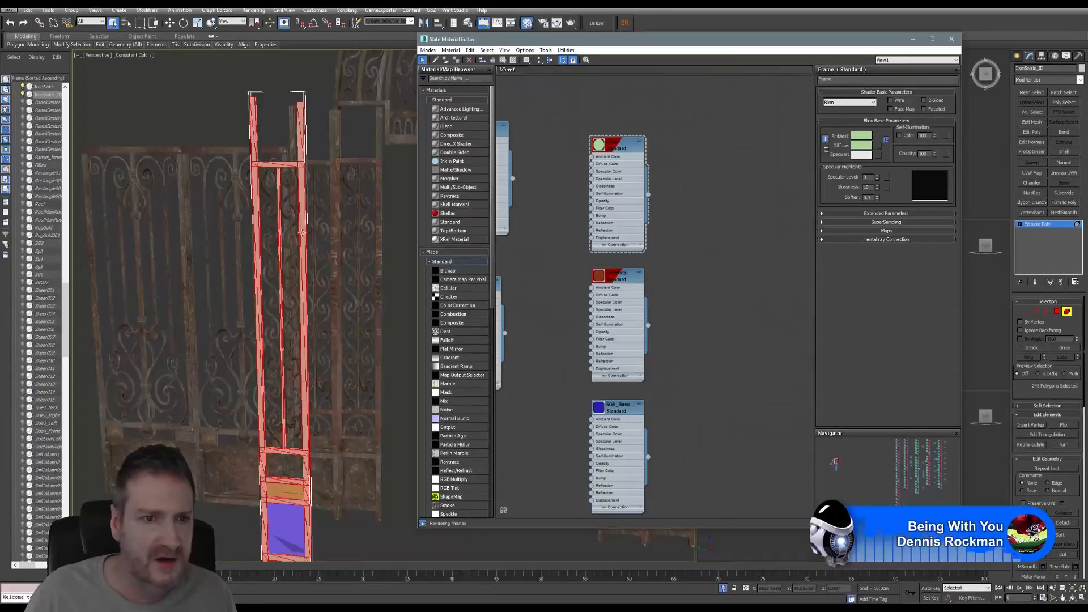
- Select the top-left and top-right swirls inside the pillar
{"action": "middle_click_drag", "start_coordinate": [278, 197], "coordinate": [305, 207]}
{"action": "scroll", "coordinate": [306, 198], "scroll_direction": "up", "scroll_amount": 2}
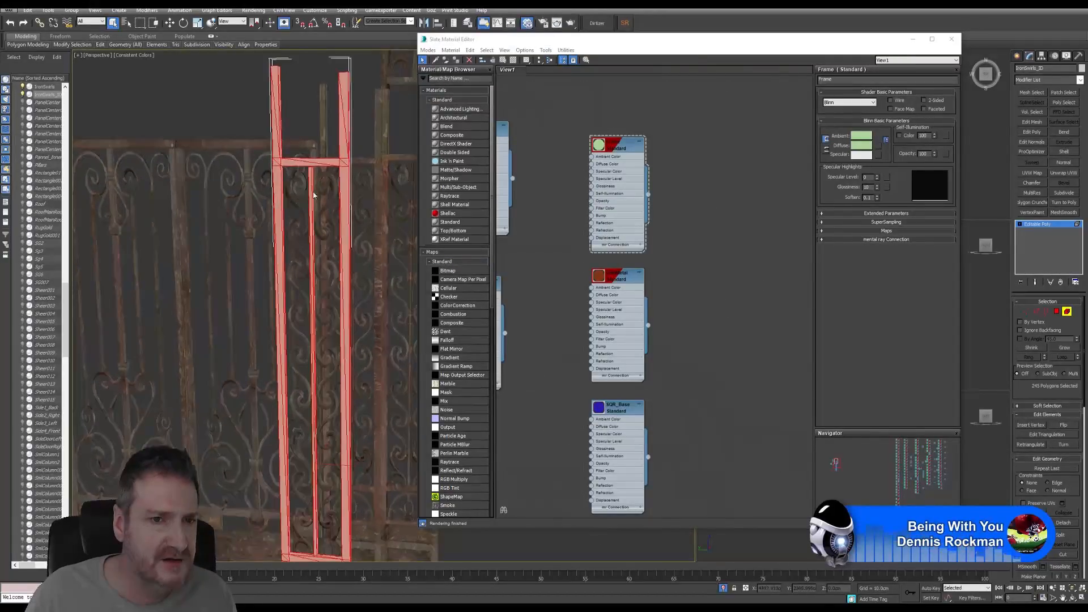
{"action": "left_click", "coordinate": [304, 193]}
{"action": "left_click", "coordinate": [335, 196], "text": "ctrl"}
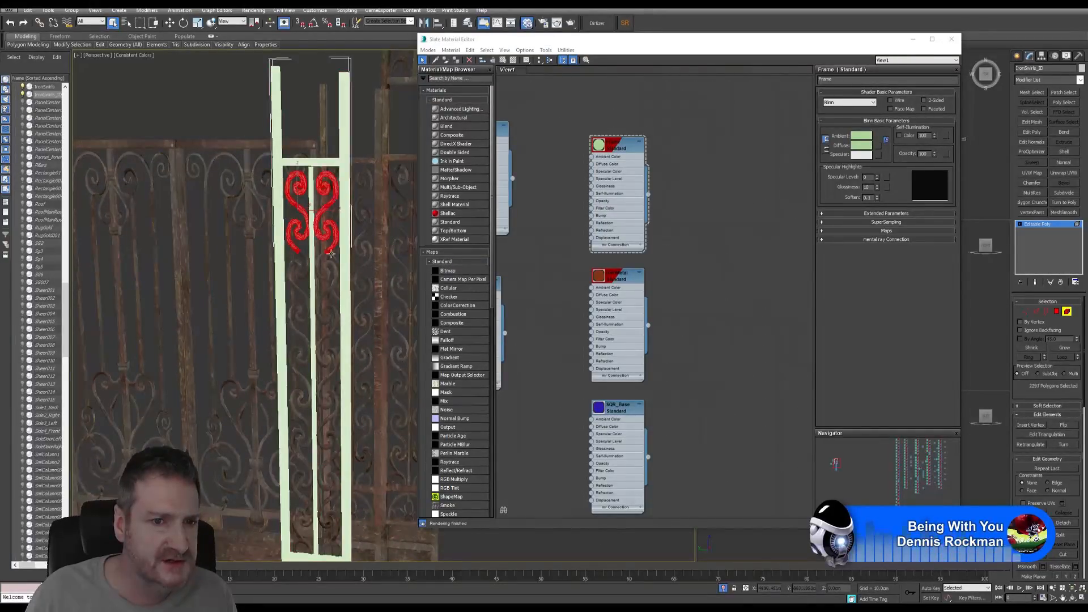
- Add the next left and right swirls down the upper pillar to the selection
{"action": "left_click", "coordinate": [304, 281], "text": "ctrl"}
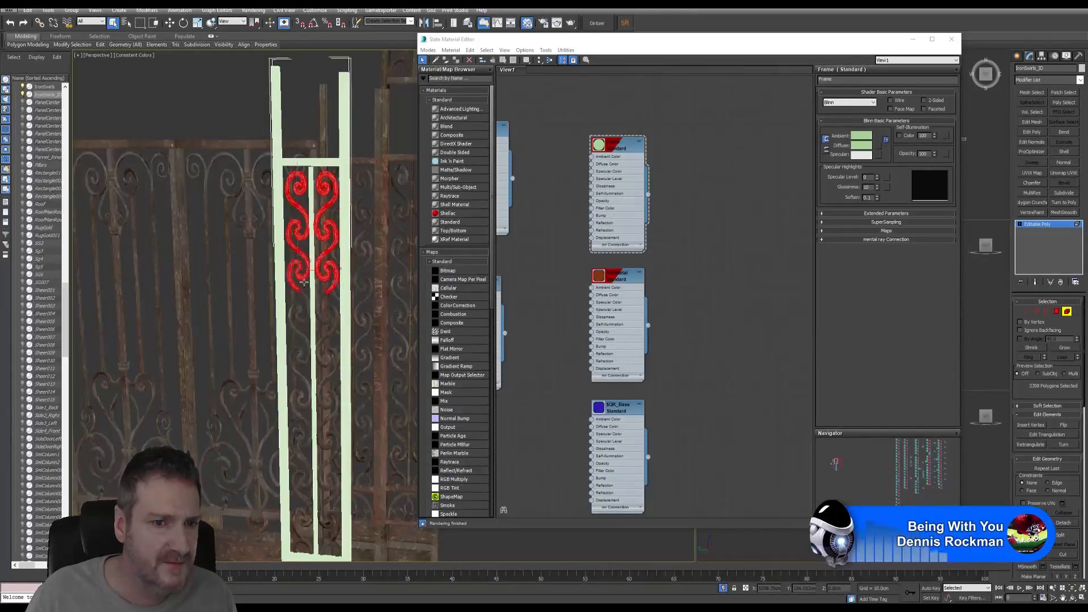
{"action": "left_click", "coordinate": [300, 319], "text": "ctrl"}
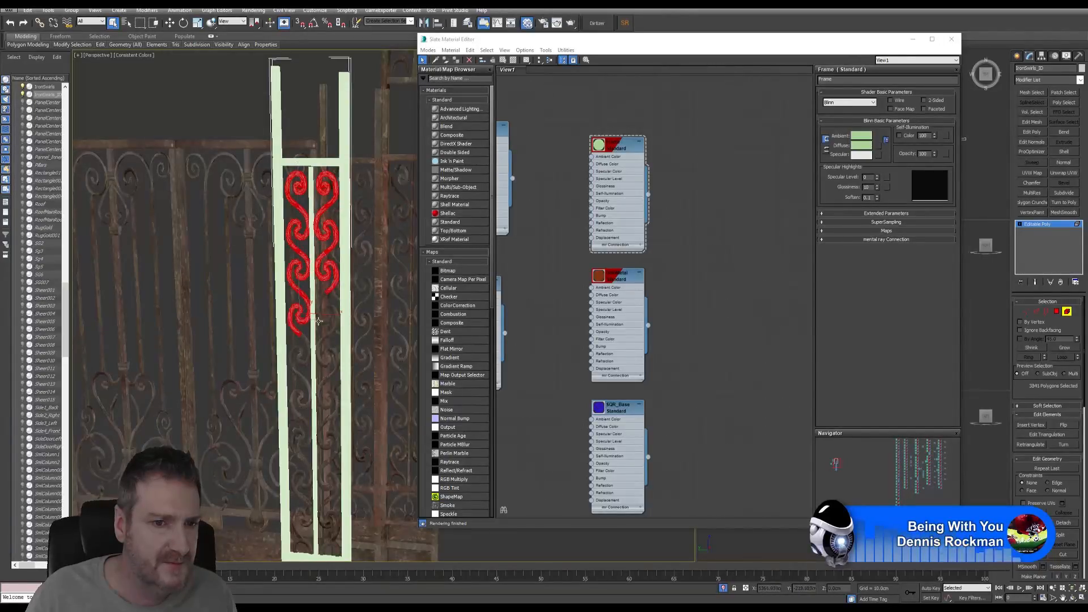
{"action": "left_click", "coordinate": [301, 352], "text": "ctrl"}
{"action": "left_click", "coordinate": [329, 360], "text": "ctrl"}
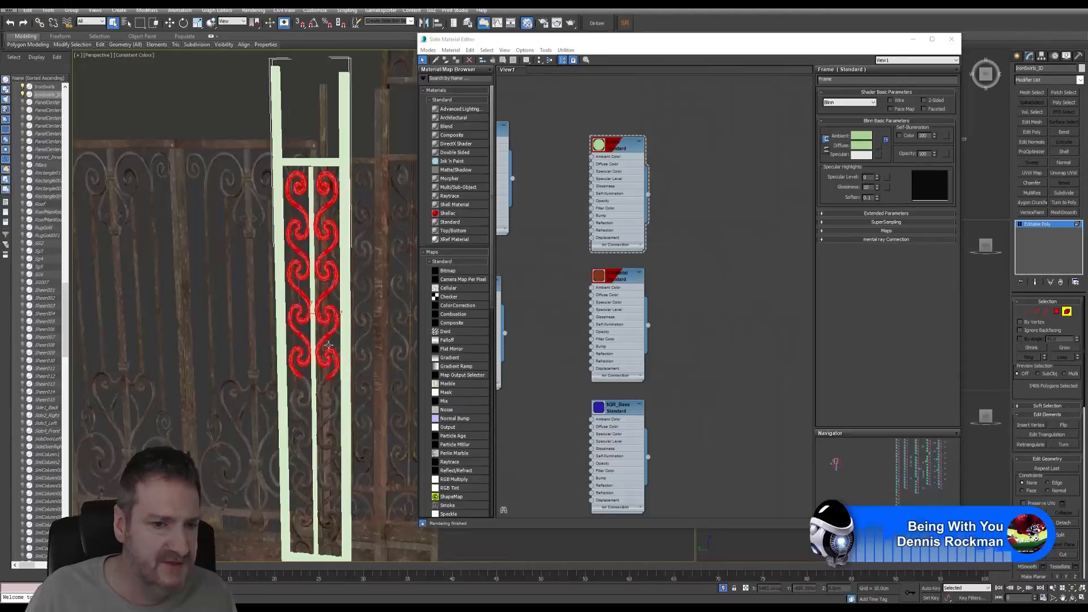
{"action": "middle_click_drag", "start_coordinate": [329, 335], "coordinate": [306, 217]}
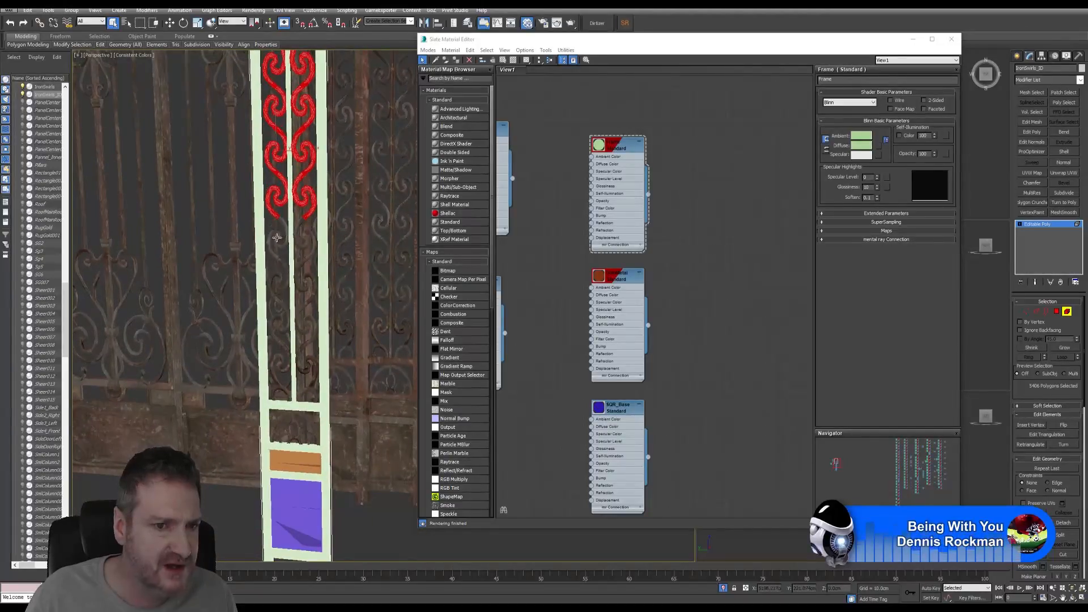
{"action": "left_click", "coordinate": [284, 235], "text": "ctrl"}
{"action": "left_click", "coordinate": [304, 247], "text": "ctrl"}
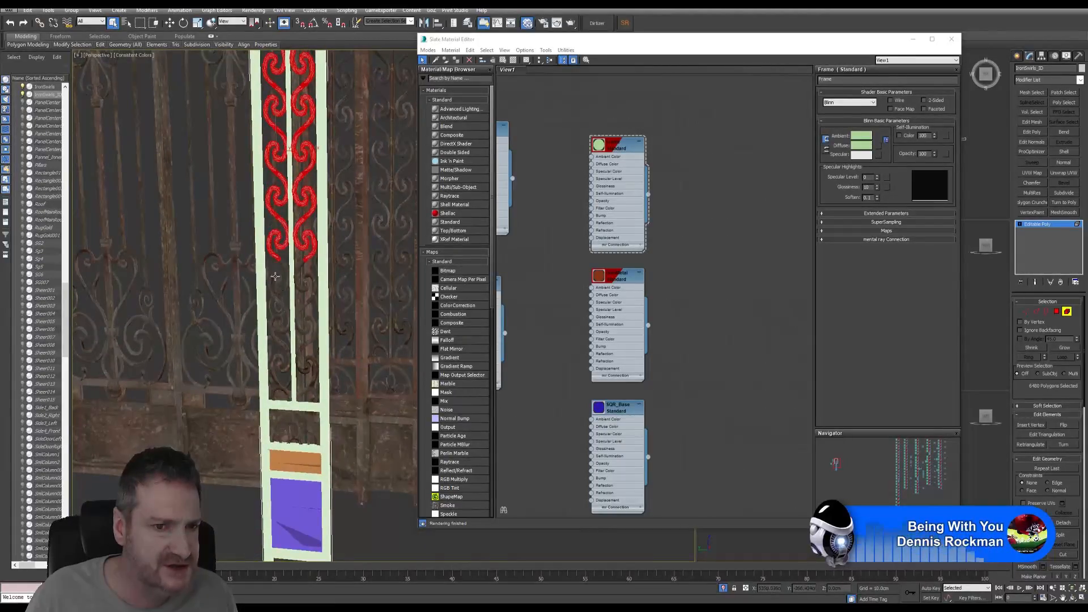
{"action": "left_click", "coordinate": [310, 283], "text": "ctrl"}
- Add the remaining left and right swirls toward the pillar's bottom to the selection
{"action": "middle_click_drag", "start_coordinate": [311, 283], "coordinate": [289, 269]}
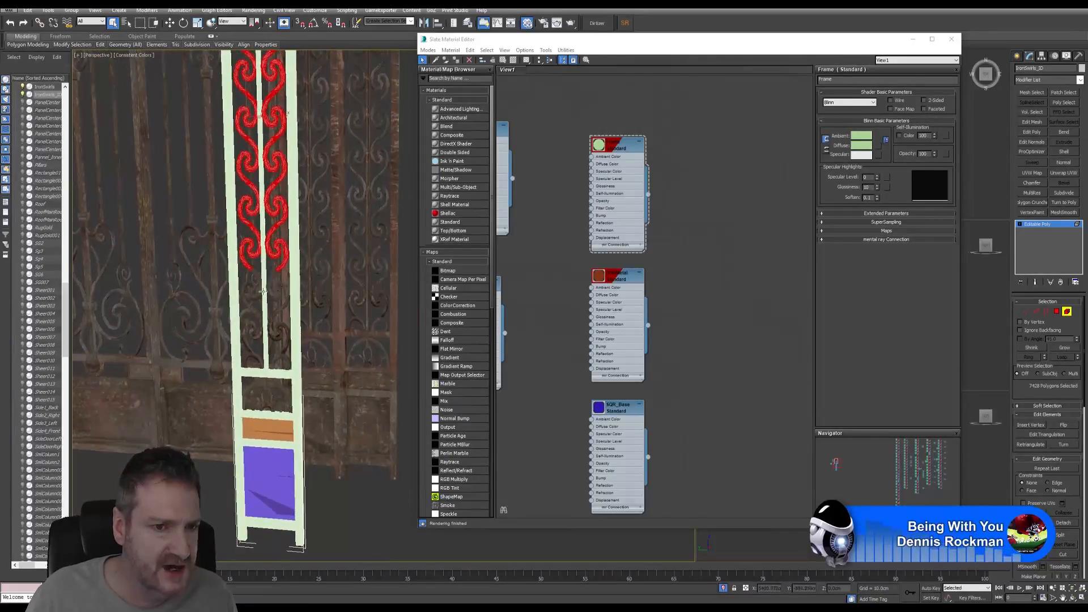
{"action": "scroll", "coordinate": [258, 295], "scroll_direction": "up", "scroll_amount": 6}
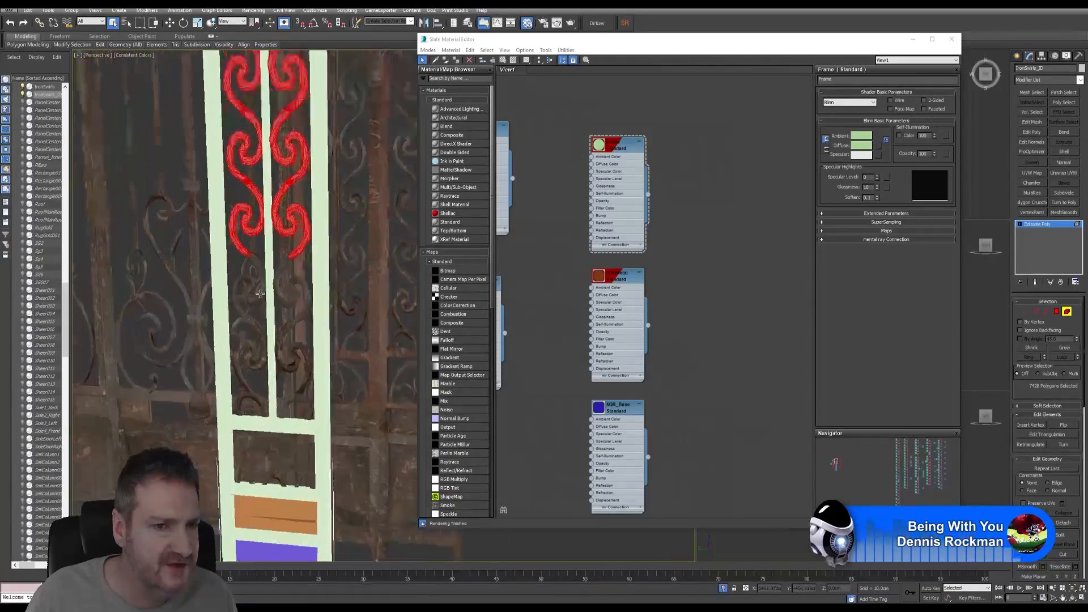
{"action": "left_click", "coordinate": [258, 259], "text": "ctrl"}
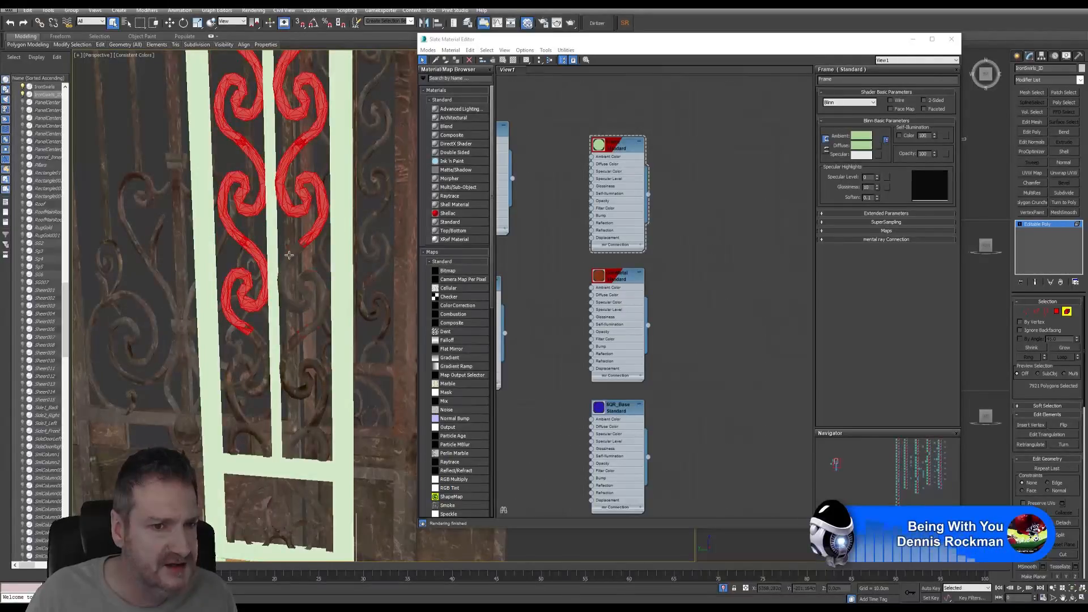
{"action": "left_click", "coordinate": [291, 263], "text": "ctrl"}
{"action": "middle_click_drag", "start_coordinate": [292, 323], "coordinate": [295, 270]}
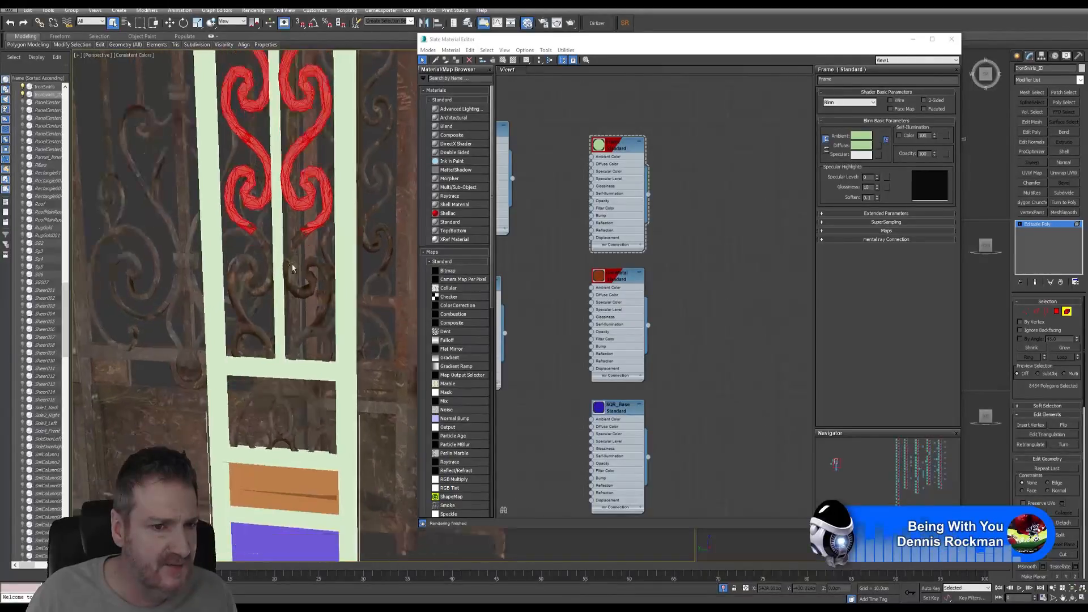
{"action": "left_click", "coordinate": [256, 266], "text": "ctrl"}
{"action": "left_click", "coordinate": [314, 289], "text": "ctrl"}
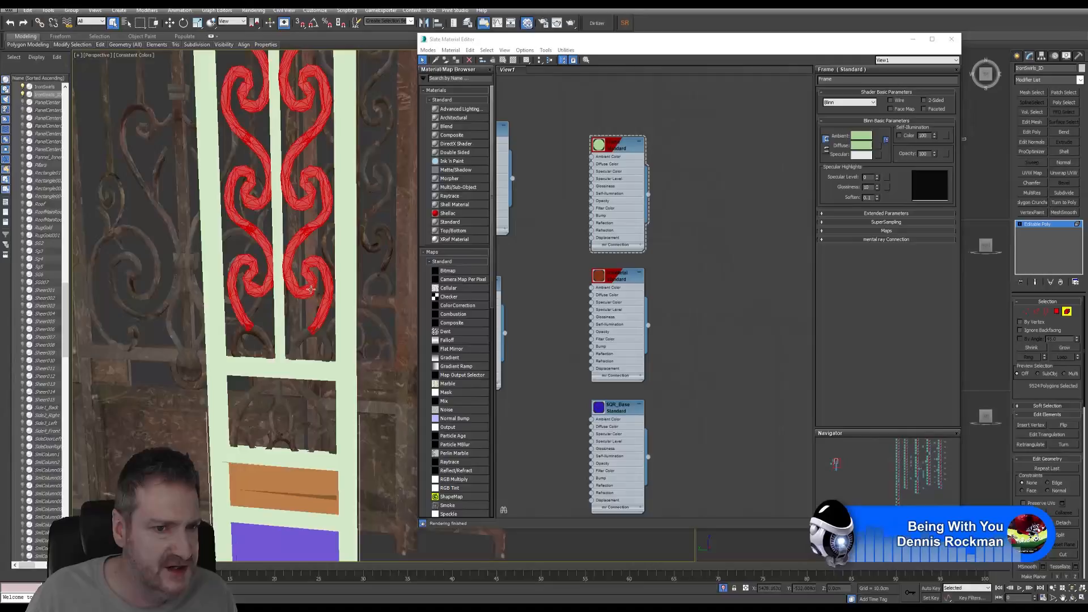
{"action": "left_click", "coordinate": [256, 332], "text": "ctrl"}
{"action": "left_click", "coordinate": [301, 336], "text": "ctrl"}
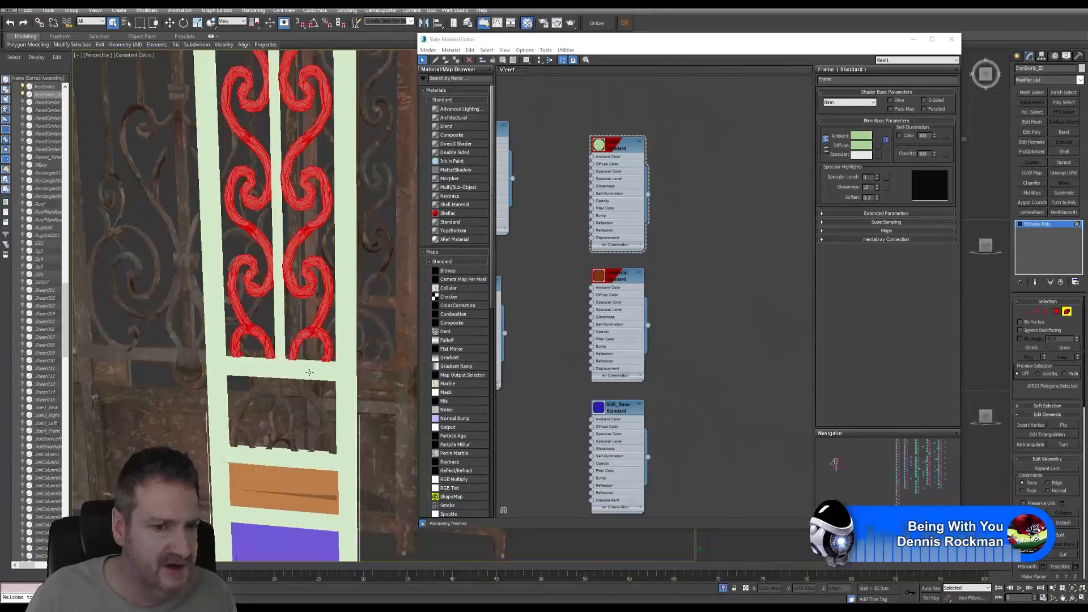
- Add the lower panel's arch and its inner loops, deselecting one small arch piece
{"action": "middle_click_drag", "start_coordinate": [308, 372], "coordinate": [295, 318]}
{"action": "left_click", "coordinate": [293, 340], "text": "ctrl"}
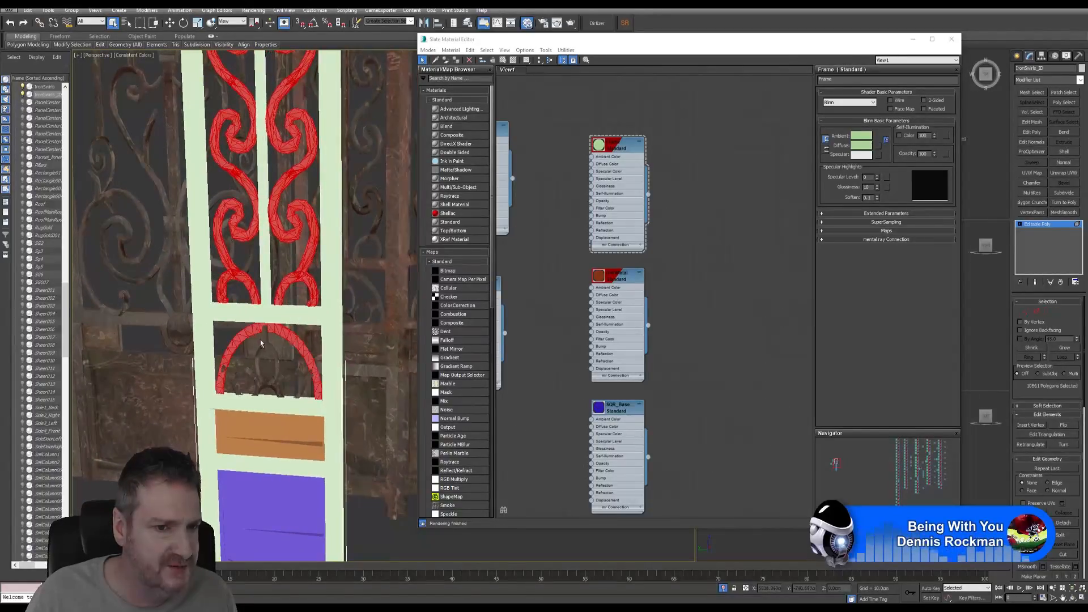
{"action": "left_click", "coordinate": [231, 371], "text": "alt"}
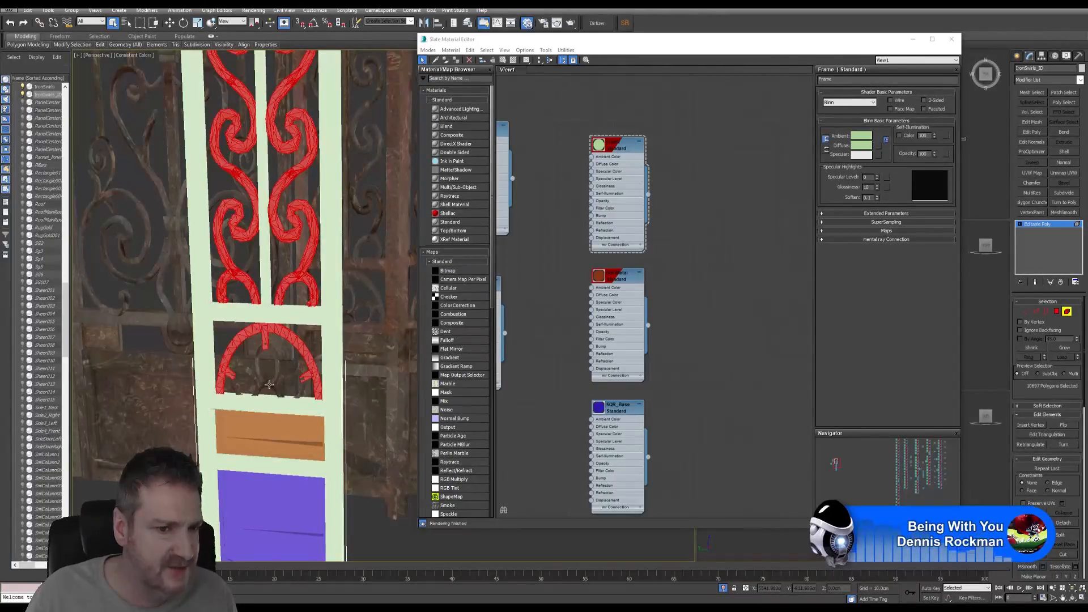
{"action": "left_click", "coordinate": [278, 356], "text": "ctrl"}
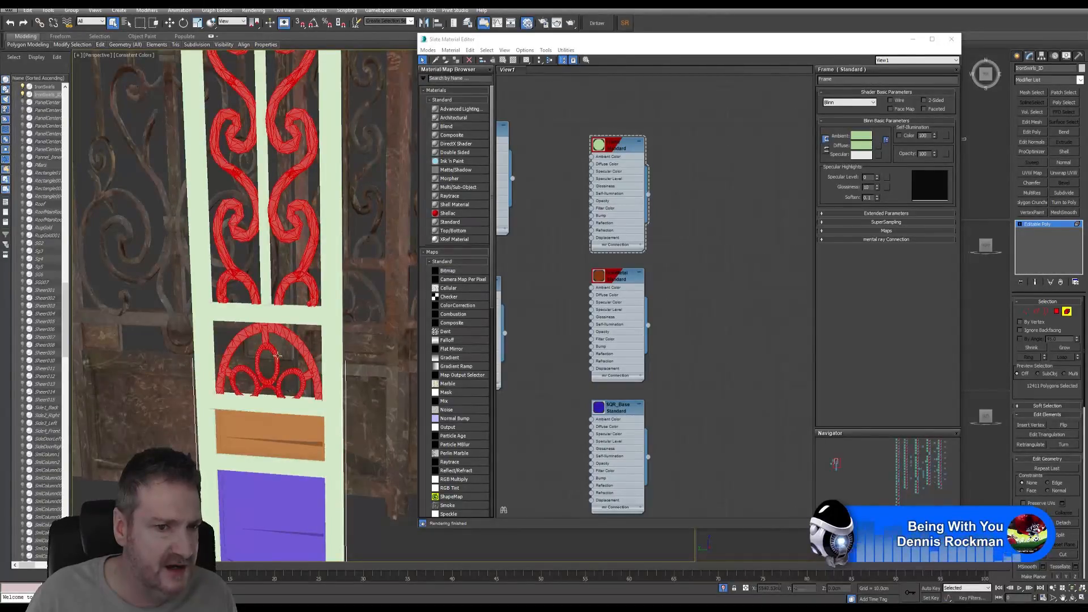
{"action": "middle_click_drag", "start_coordinate": [275, 297], "coordinate": [268, 356]}
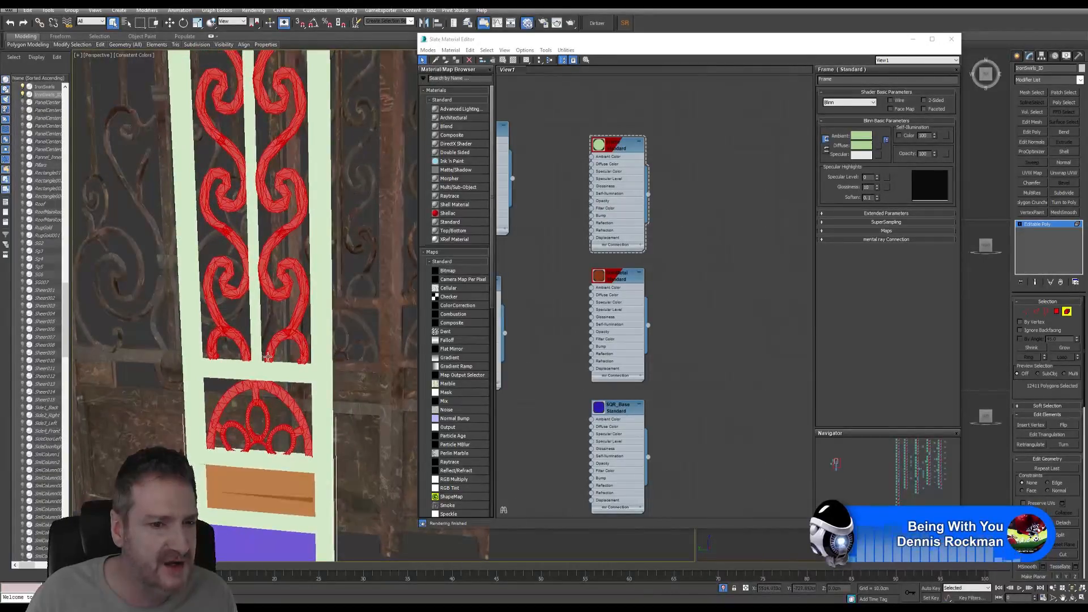
- Assign the cyan Scrolls material to the selected swirls and close the Slate Material Editor
{"action": "scroll", "coordinate": [268, 356], "scroll_direction": "down", "scroll_amount": 8}
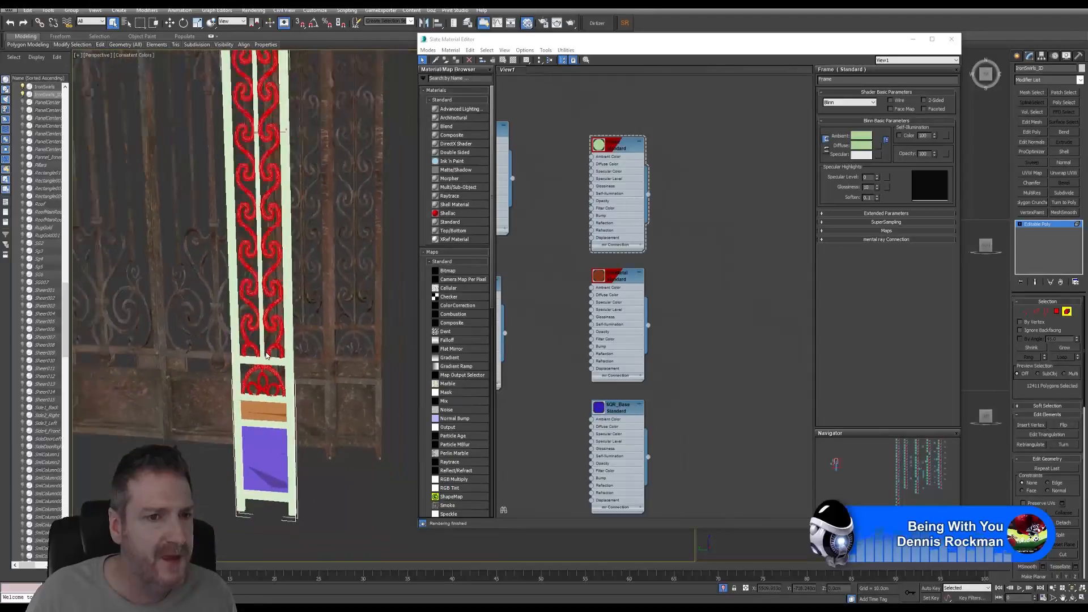
{"action": "scroll", "coordinate": [267, 355], "scroll_direction": "down", "scroll_amount": 3}
{"action": "scroll", "coordinate": [278, 256], "scroll_direction": "up", "scroll_amount": 4}
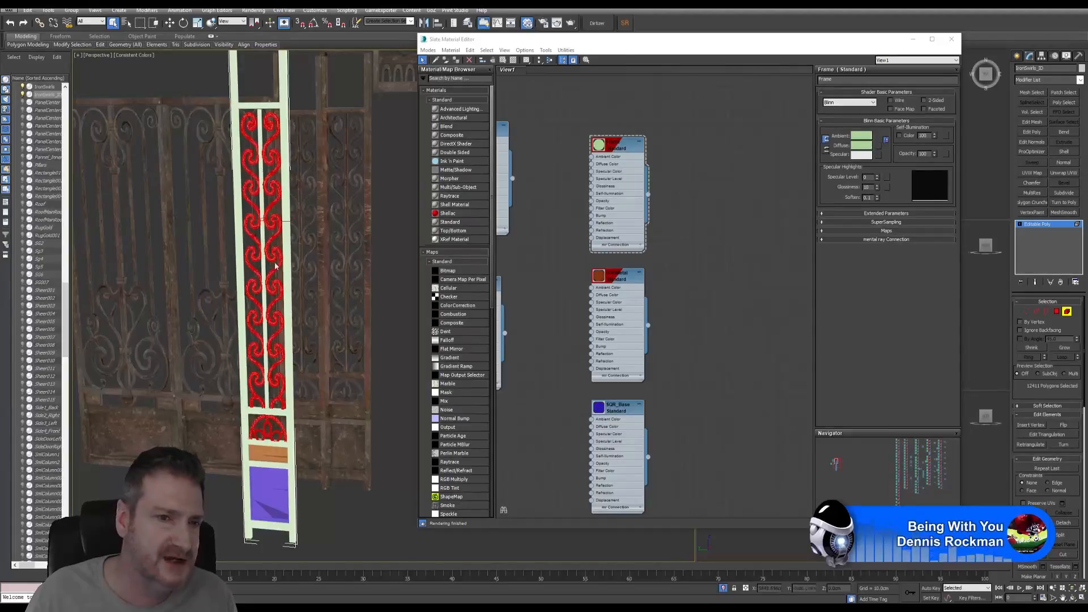
{"action": "middle_click_drag", "start_coordinate": [683, 315], "coordinate": [677, 236]}
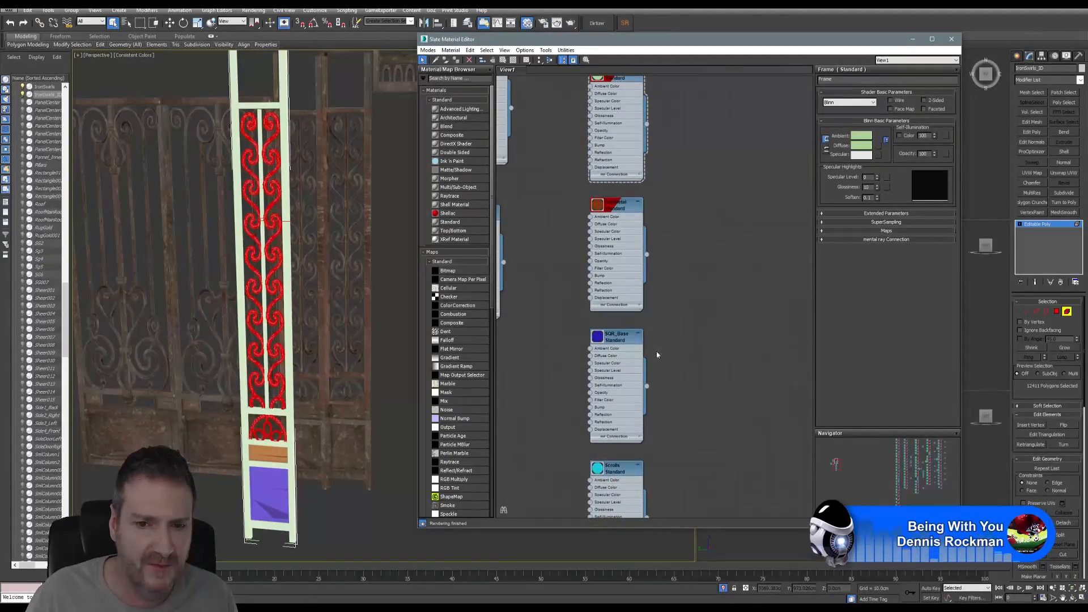
{"action": "middle_click_drag", "start_coordinate": [657, 355], "coordinate": [650, 262]}
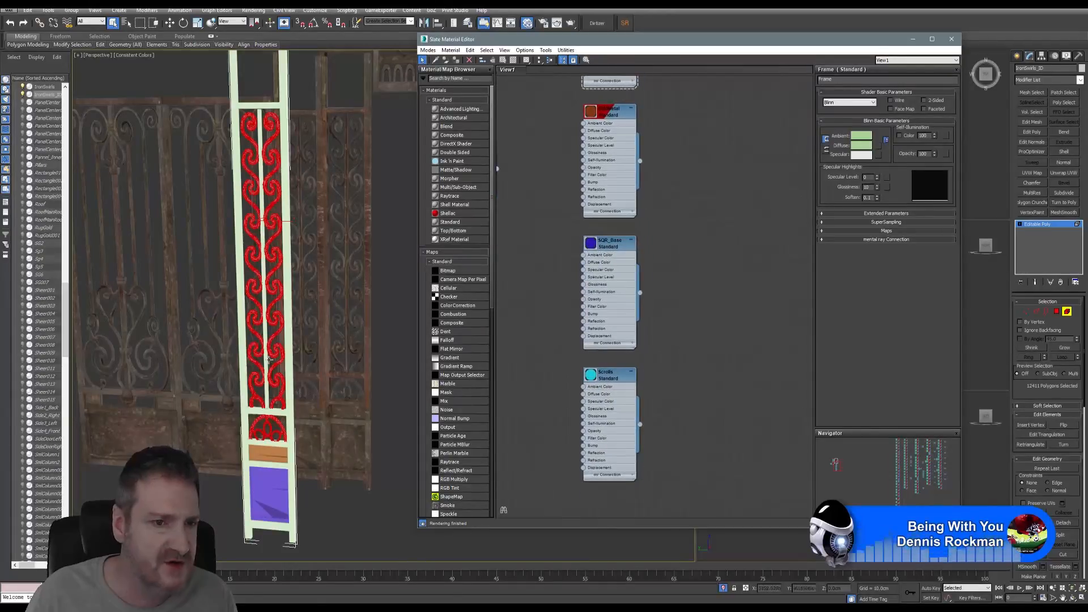
{"action": "right_click", "coordinate": [612, 381]}
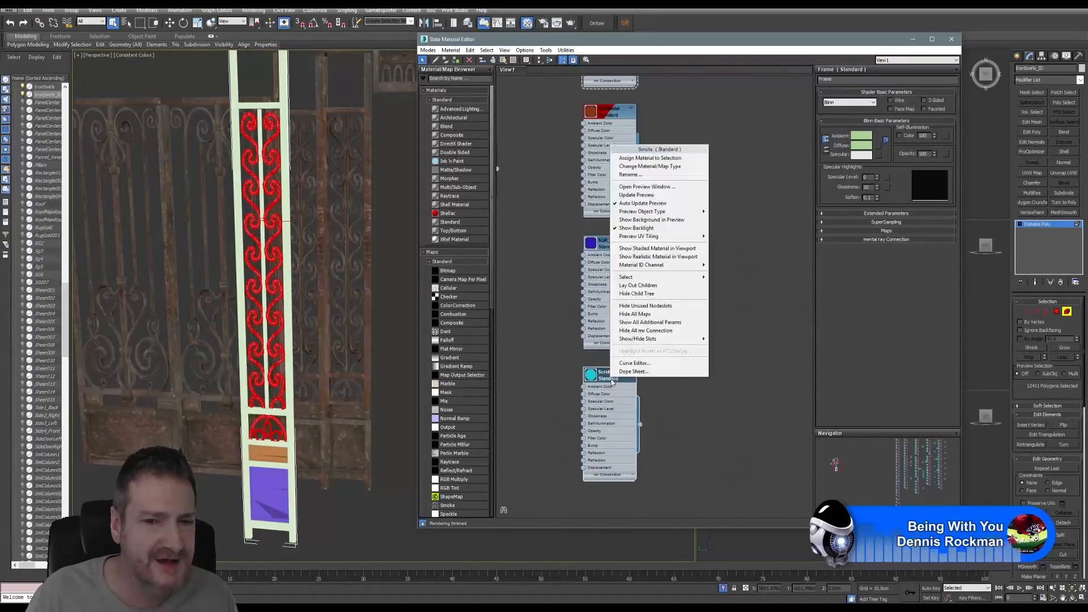
{"action": "left_click", "coordinate": [650, 159]}
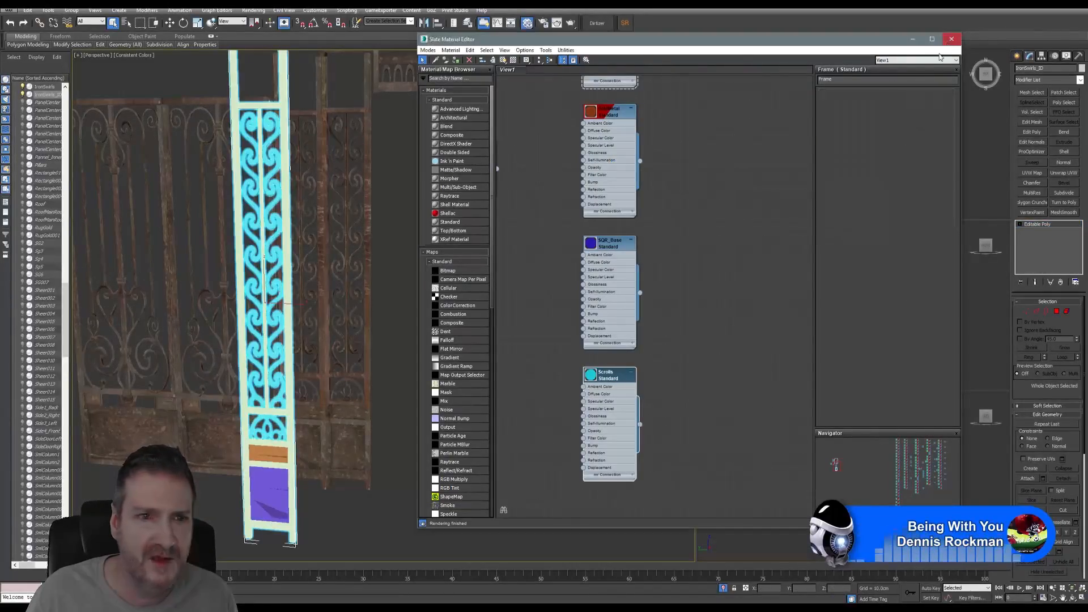
{"action": "left_click", "coordinate": [952, 40]}
- Select IronSwirls_ID and Export Selected, jumping to the recent gate Exports location
{"action": "middle_click_drag", "start_coordinate": [430, 280], "coordinate": [413, 294], "text": "alt"}
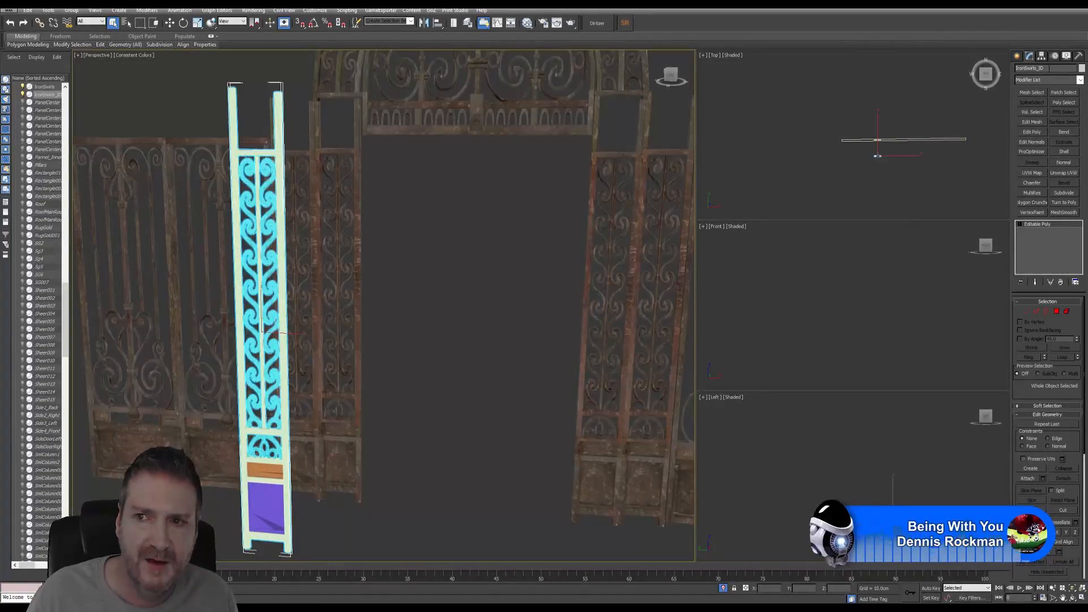
{"action": "left_click_drag", "start_coordinate": [1049, 68], "coordinate": [1015, 69]}
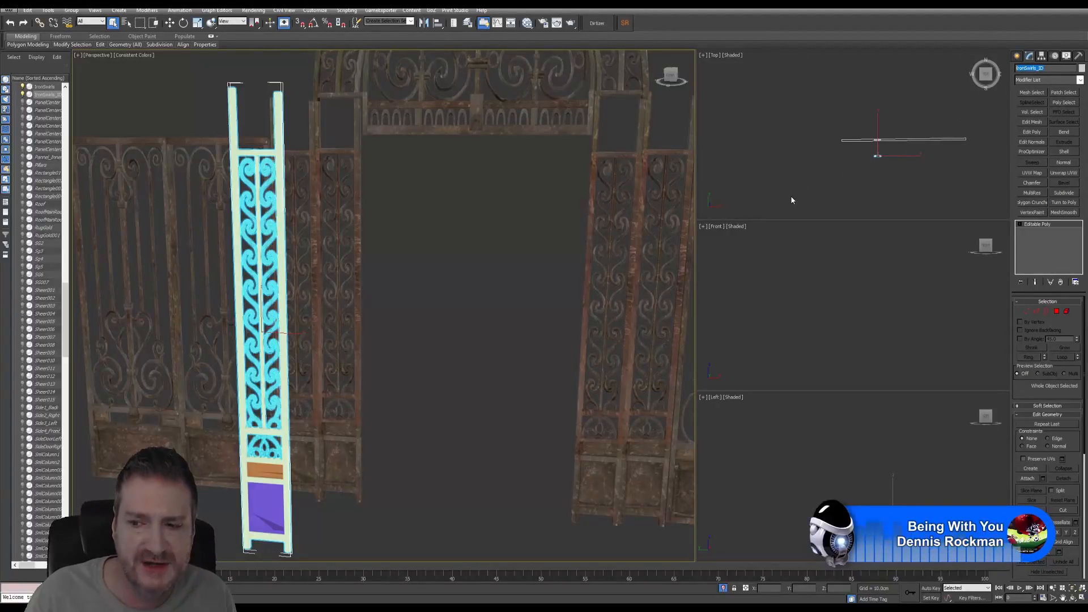
{"action": "left_click", "coordinate": [10, 9]}
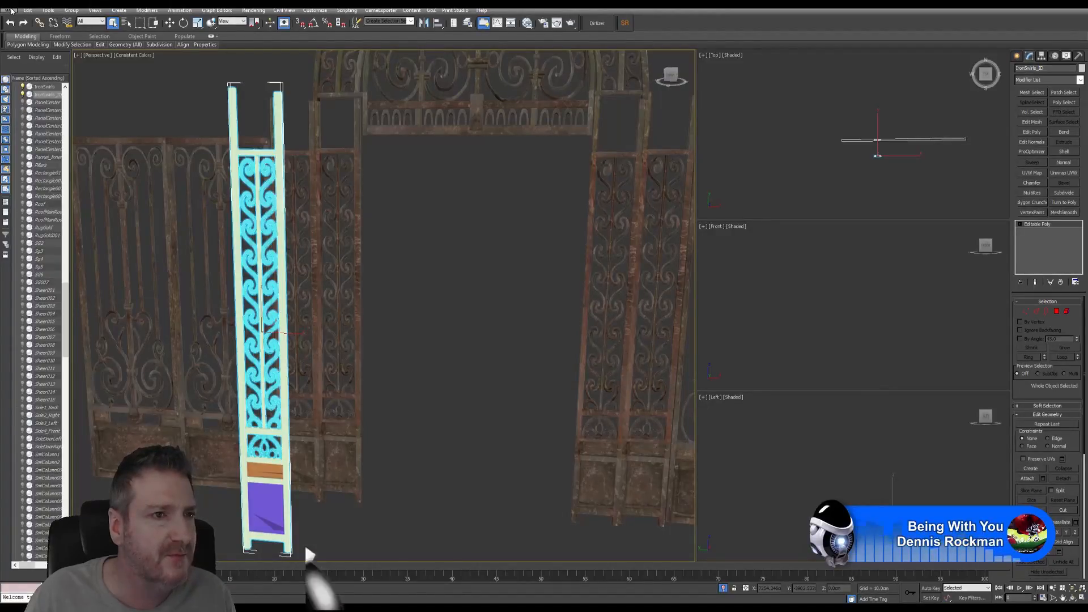
{"action": "left_click", "coordinate": [10, 9]}
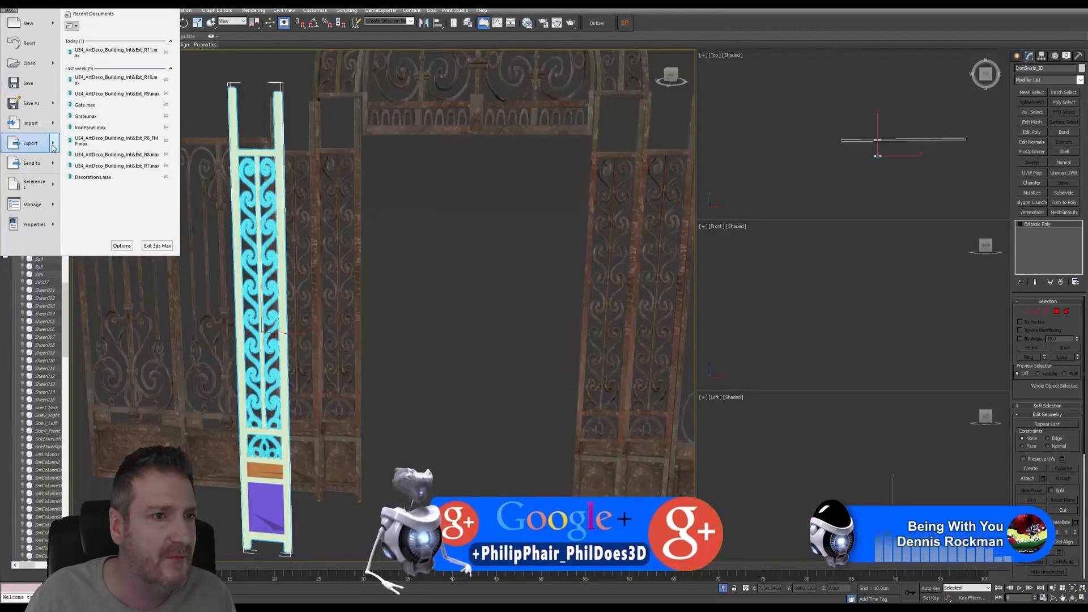
{"action": "mouse_move", "coordinate": [54, 148]}
{"action": "left_click", "coordinate": [126, 73]}
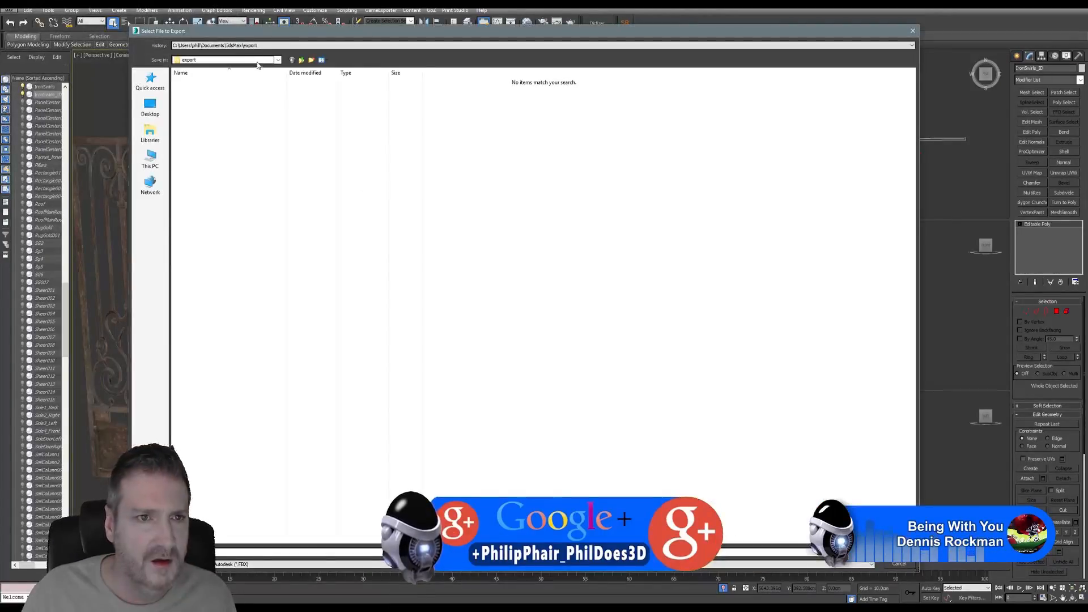
{"action": "left_click", "coordinate": [266, 45]}
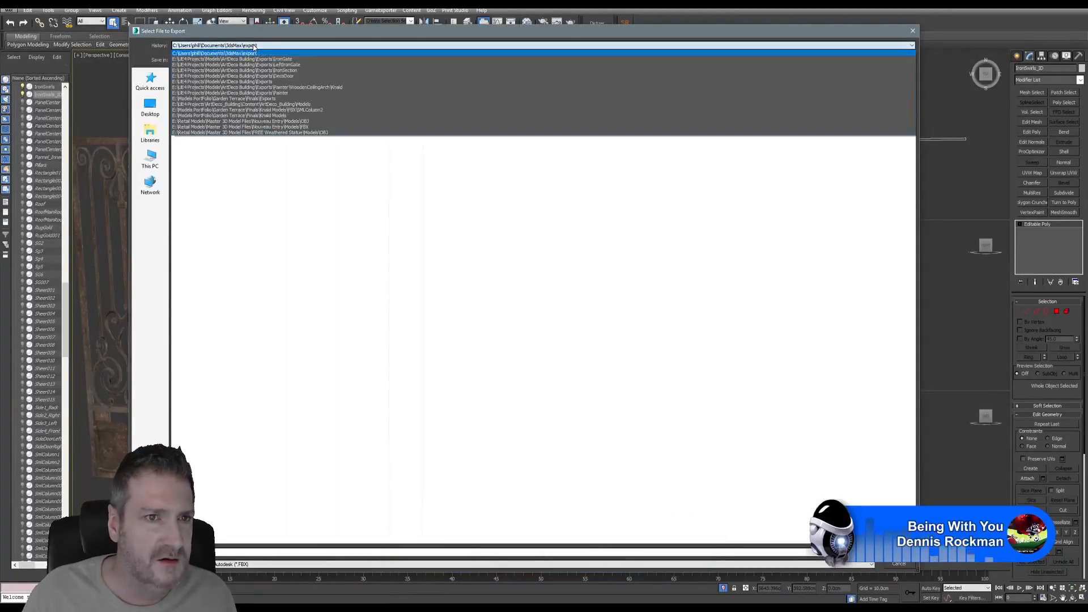
{"action": "left_click", "coordinate": [284, 59]}
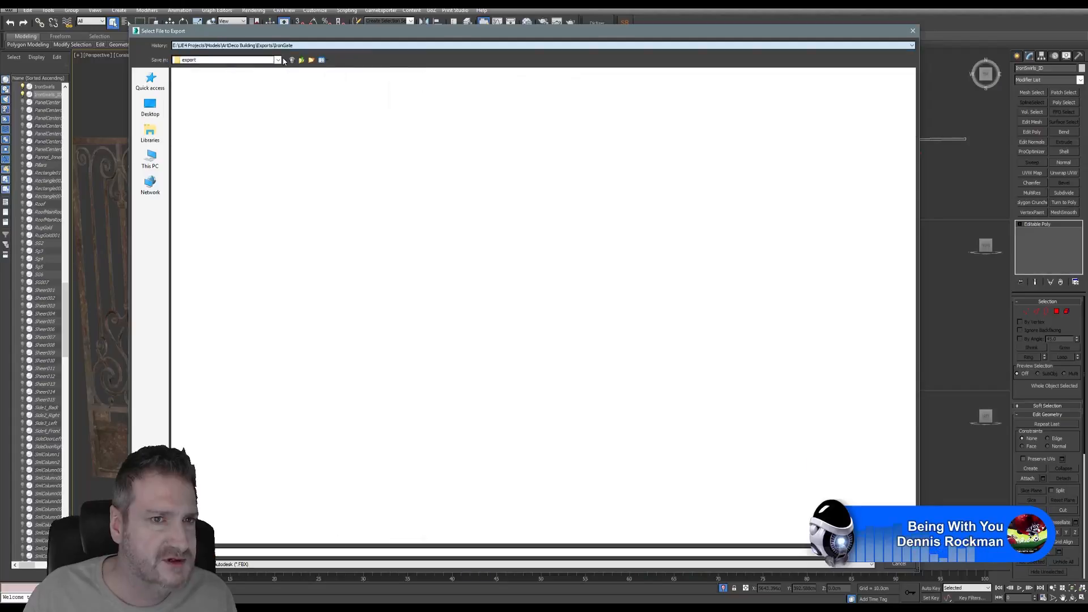
- Create a new IronSwirls folder there and save the IronSwirls_ID export inside it
{"action": "right_click", "coordinate": [420, 229]}
{"action": "mouse_move", "coordinate": [362, 316]}
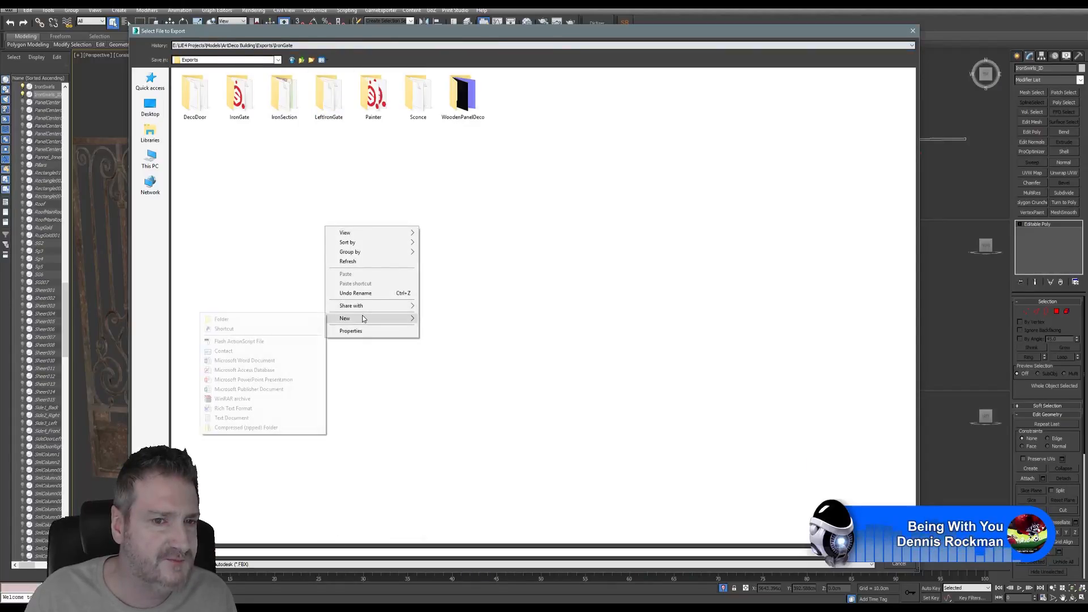
{"action": "left_click", "coordinate": [311, 319]}
{"action": "type", "text": "IronSwirls_"}
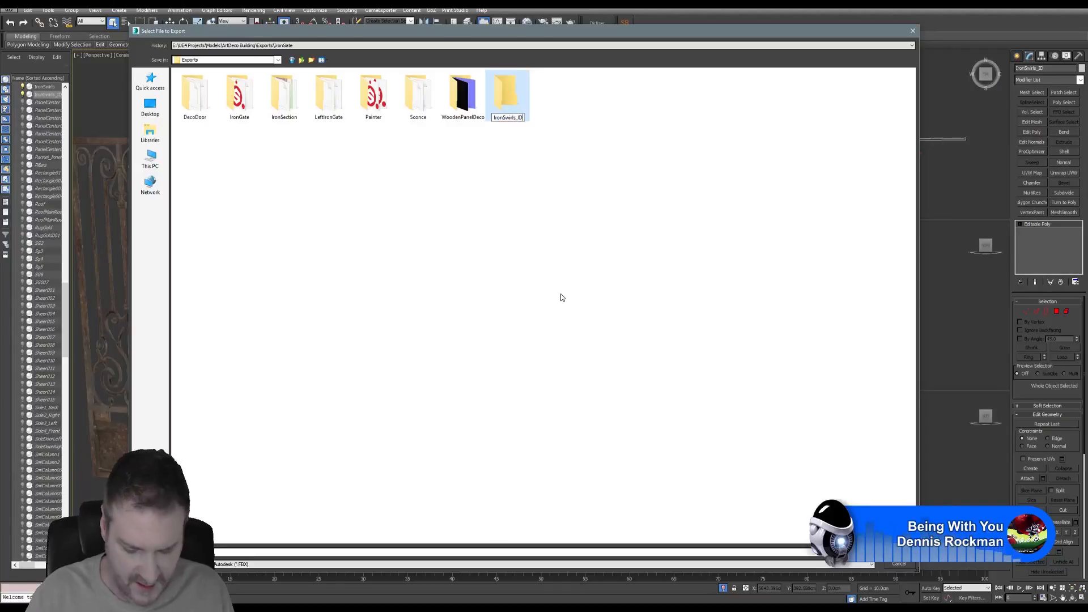
{"action": "key", "text": "BackSpace"}
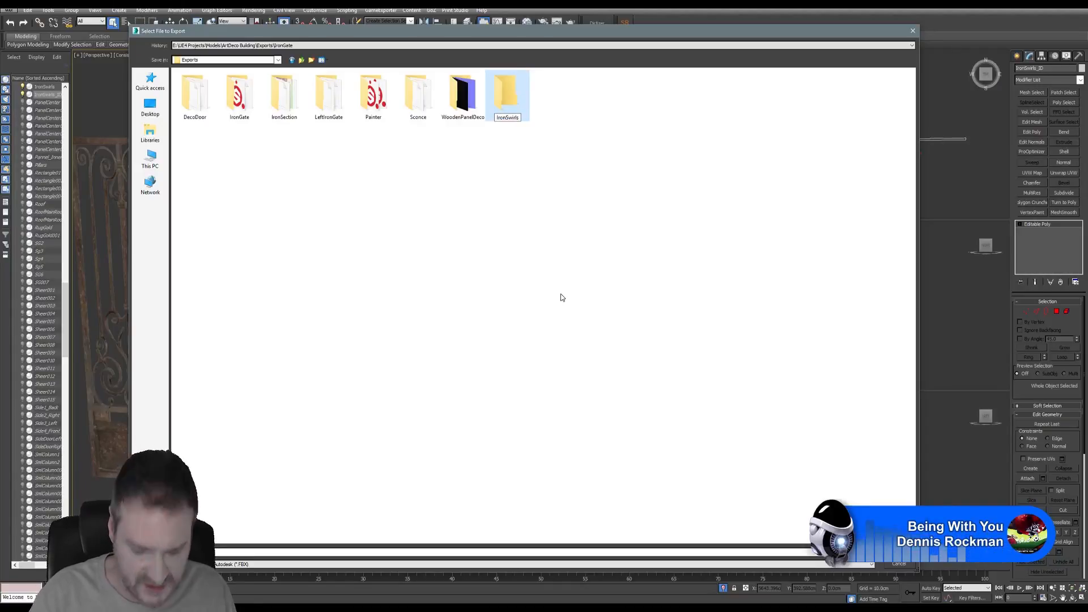
{"action": "key", "text": "Return"}
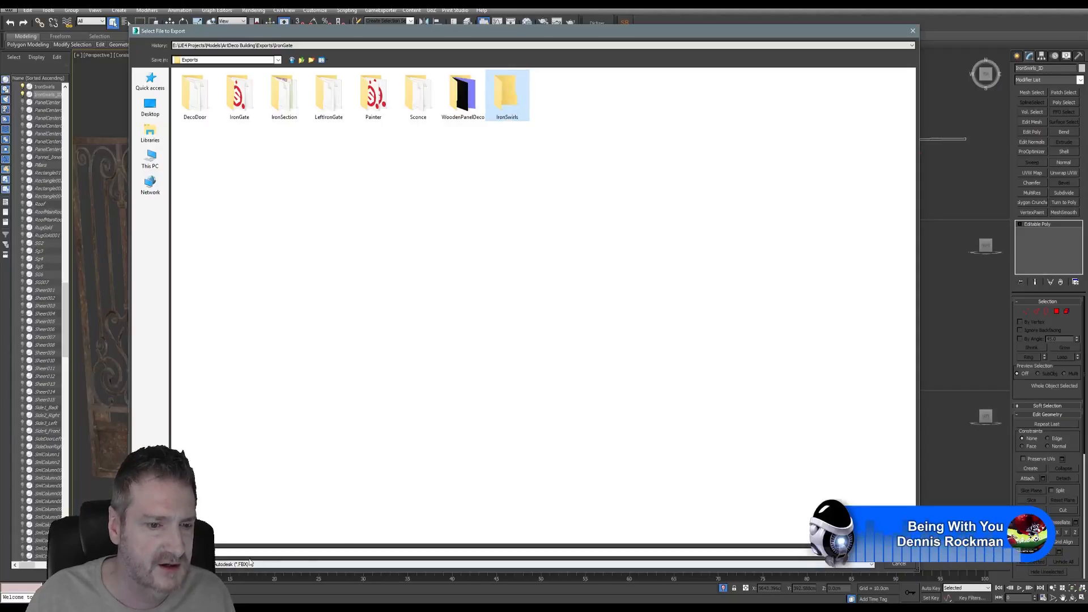
{"action": "key", "text": "Return"}
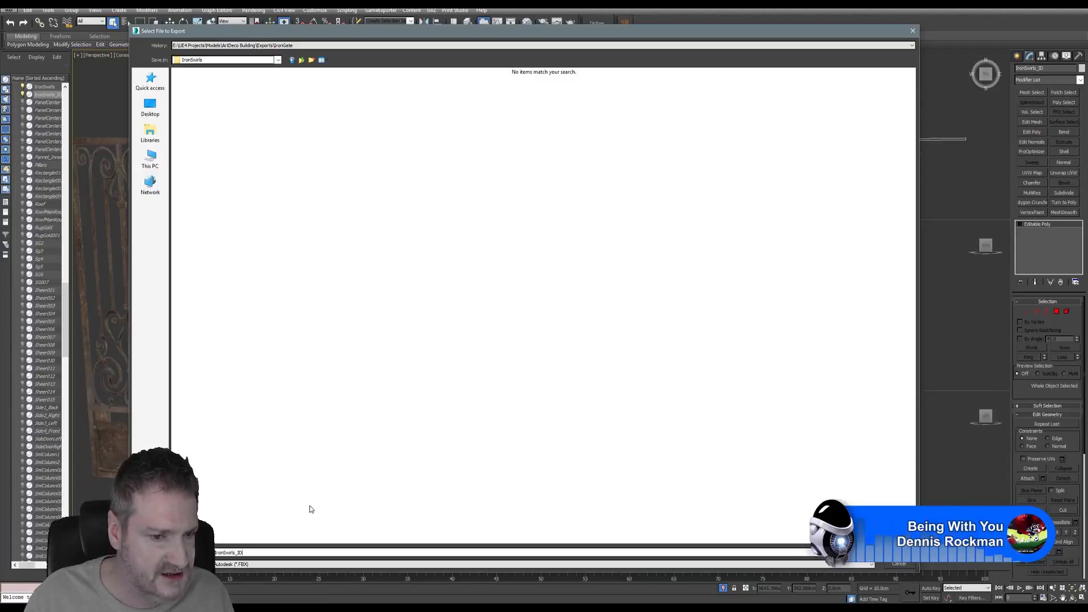
{"action": "left_click", "coordinate": [897, 565]}
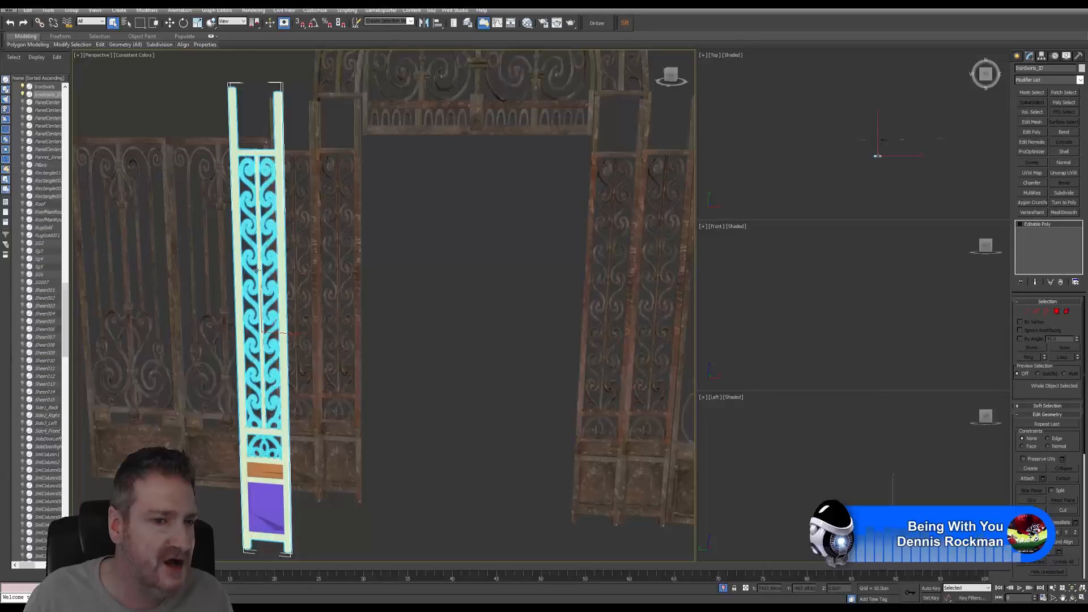
- Export the other swirl panel as IronSwirls into the Exports\IronSwirls folder
{"action": "left_click", "coordinate": [305, 152]}
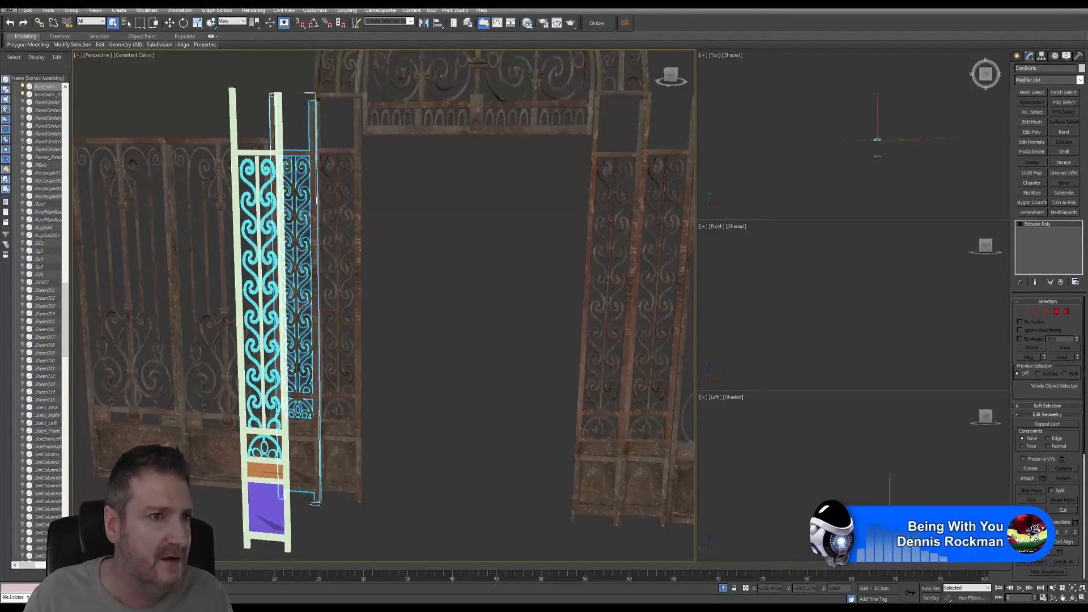
{"action": "left_click", "coordinate": [8, 9]}
{"action": "mouse_move", "coordinate": [52, 142]}
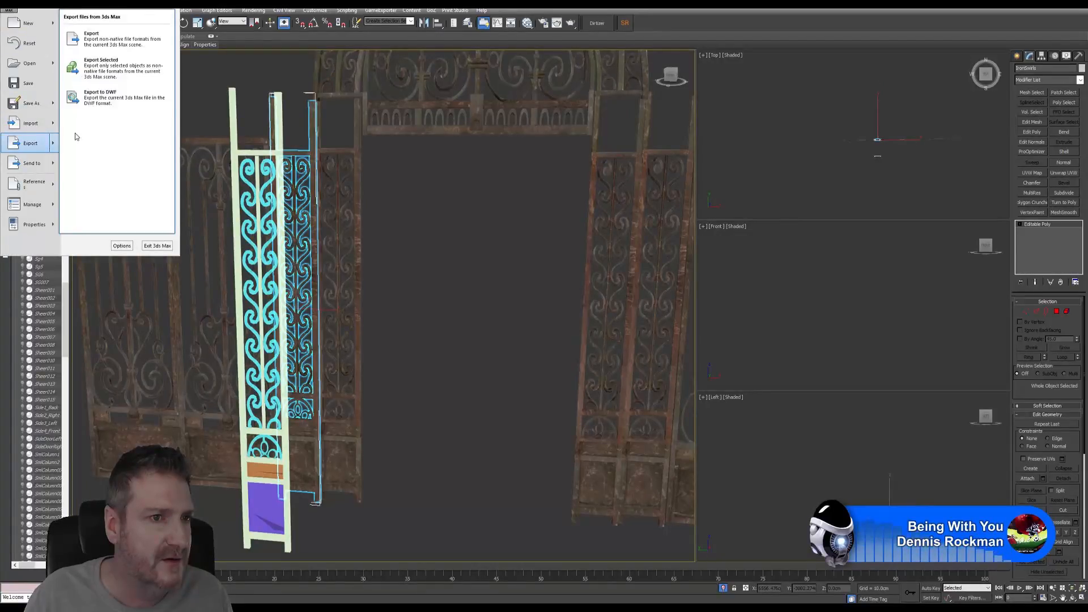
{"action": "left_click", "coordinate": [117, 75]}
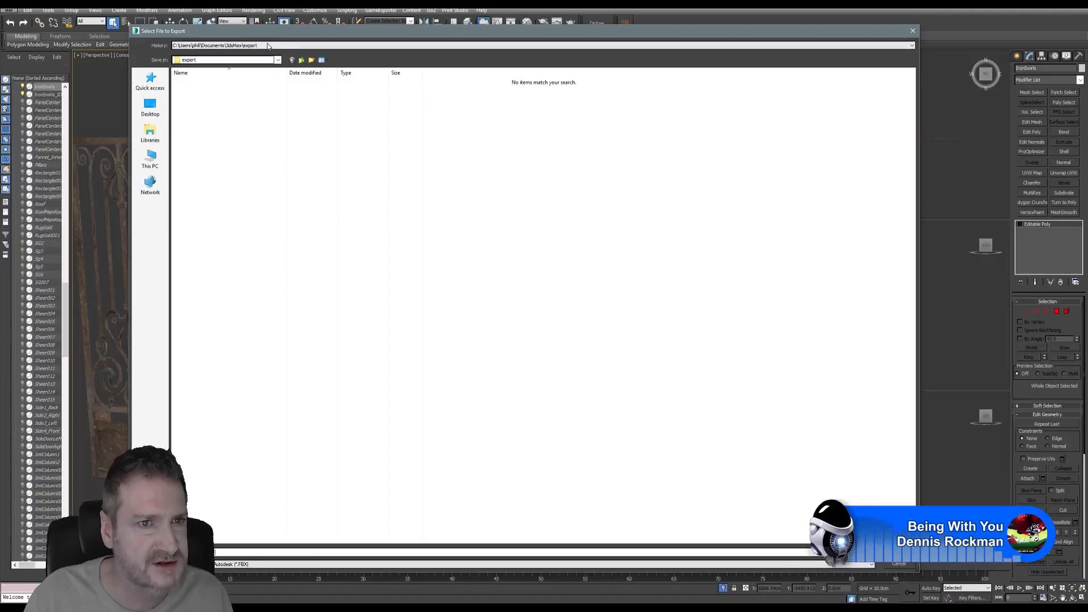
{"action": "left_click", "coordinate": [268, 45]}
{"action": "left_click", "coordinate": [295, 57]}
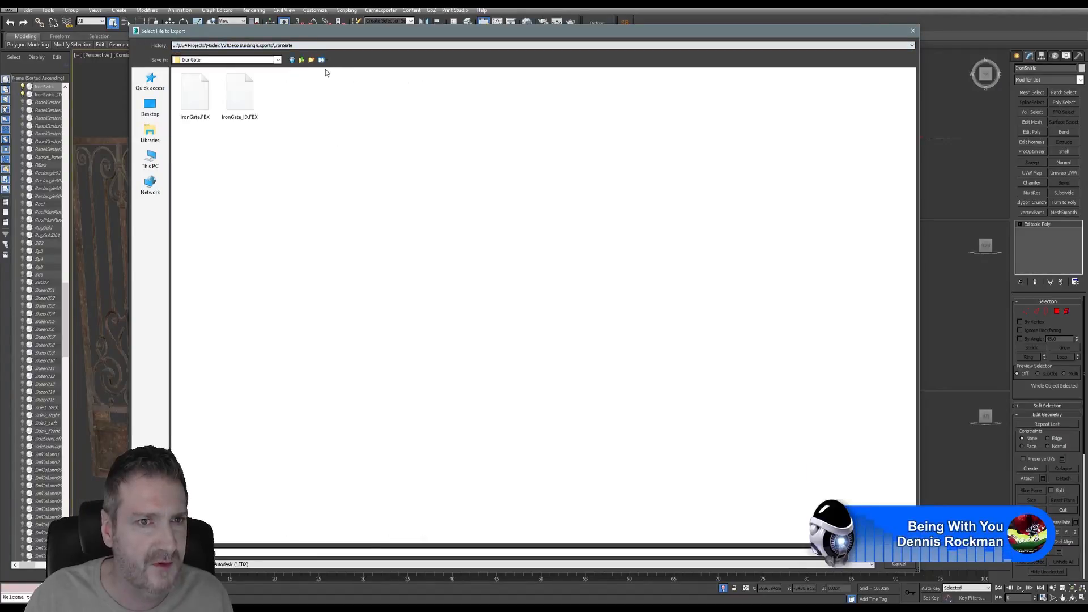
{"action": "left_click", "coordinate": [302, 61]}
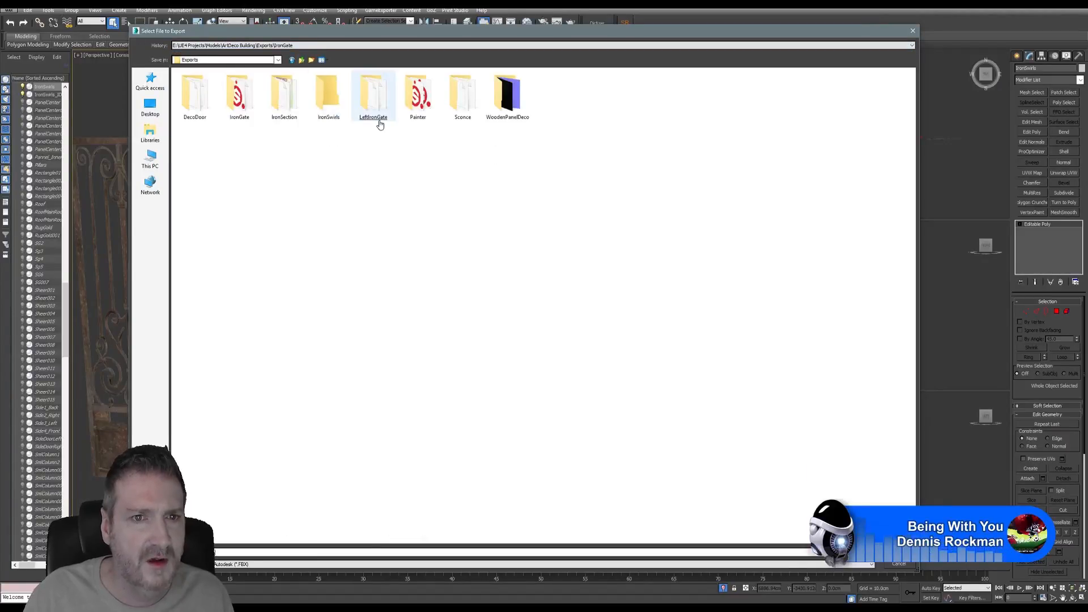
{"action": "left_click", "coordinate": [331, 94]}
{"action": "left_click", "coordinate": [242, 553]}
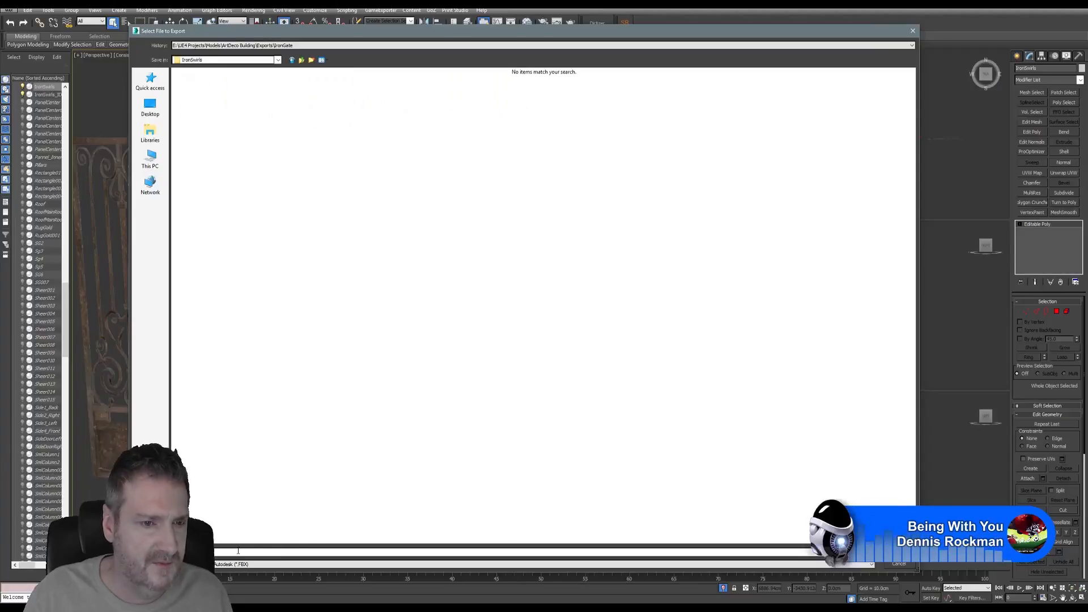
{"action": "type", "text": "IronSwirls"}
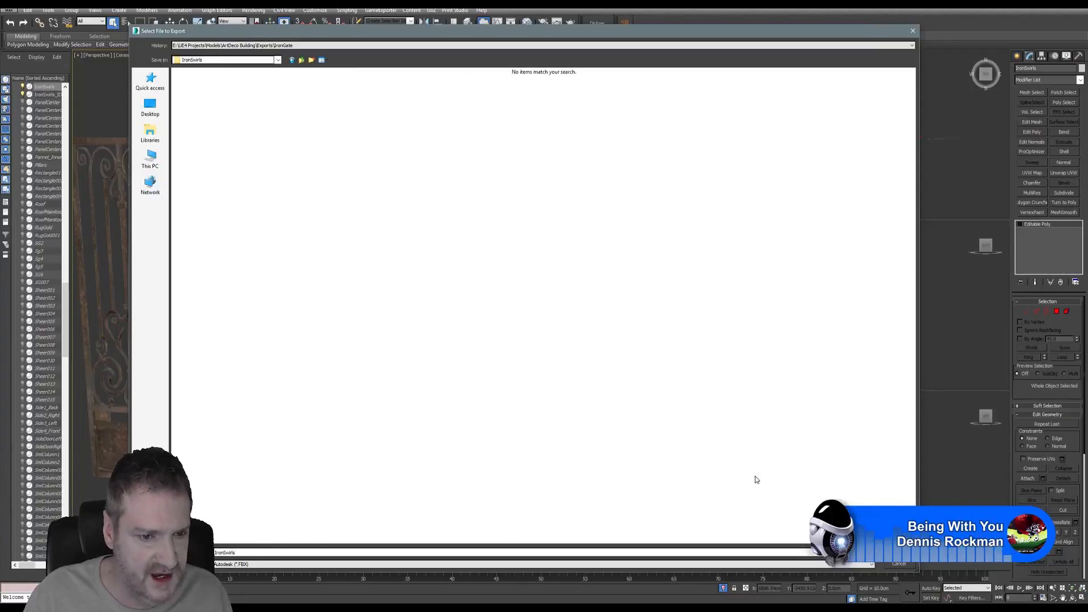
{"action": "left_click", "coordinate": [899, 554]}
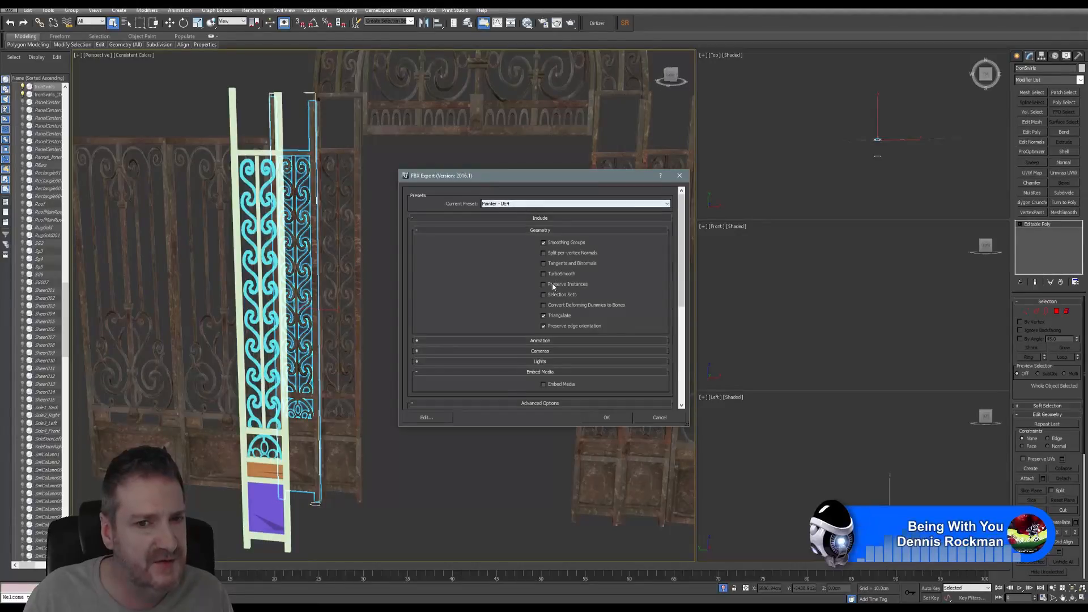
- Keep the Painter - UE4 FBX preset and confirm the export
{"action": "left_click", "coordinate": [664, 205]}
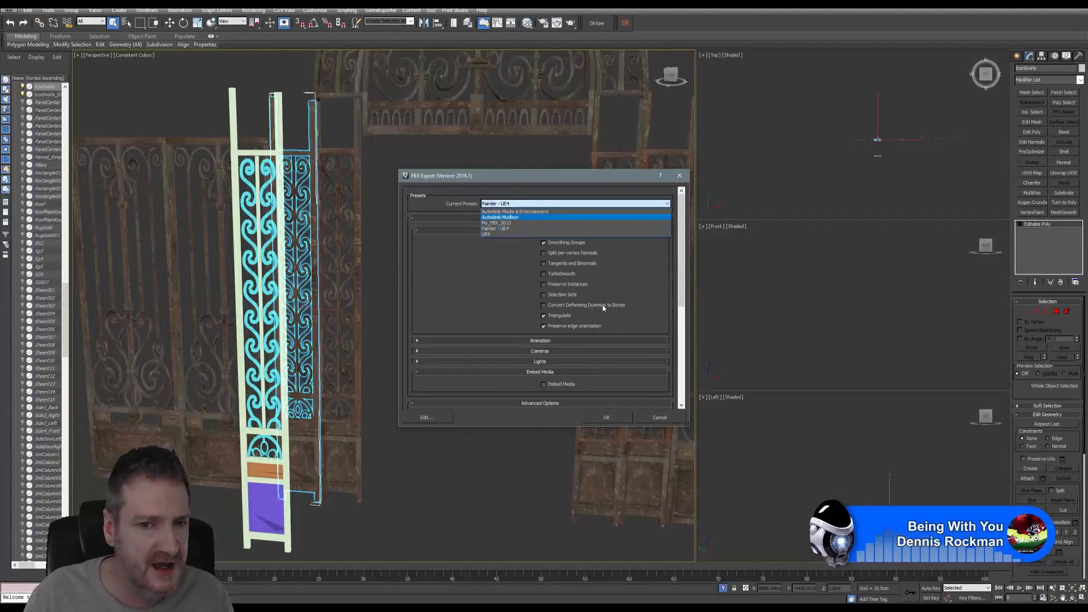
{"action": "left_click", "coordinate": [512, 299]}
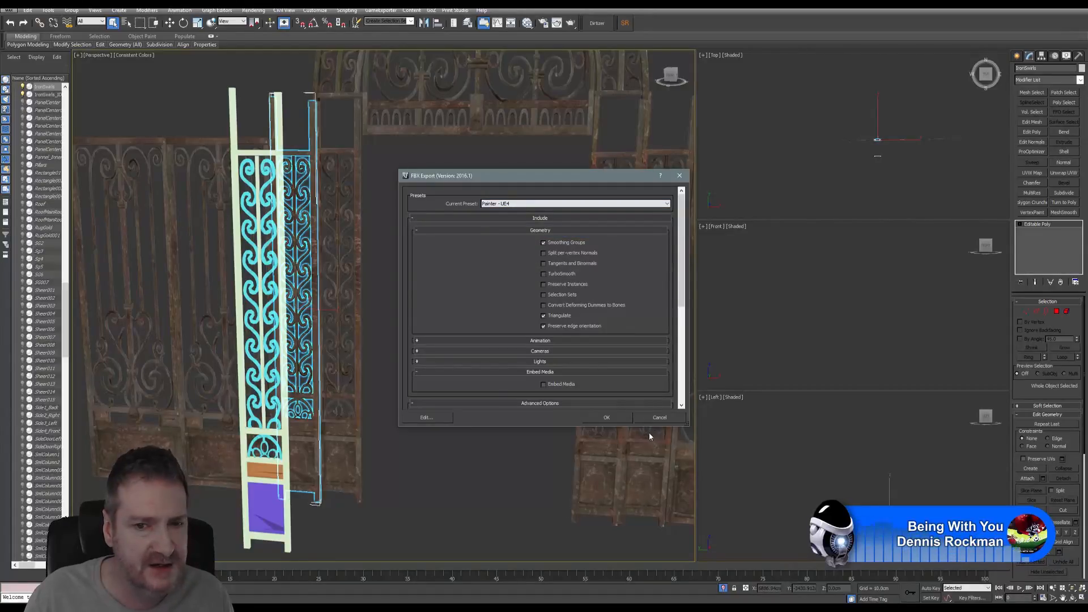
{"action": "left_click", "coordinate": [607, 418]}
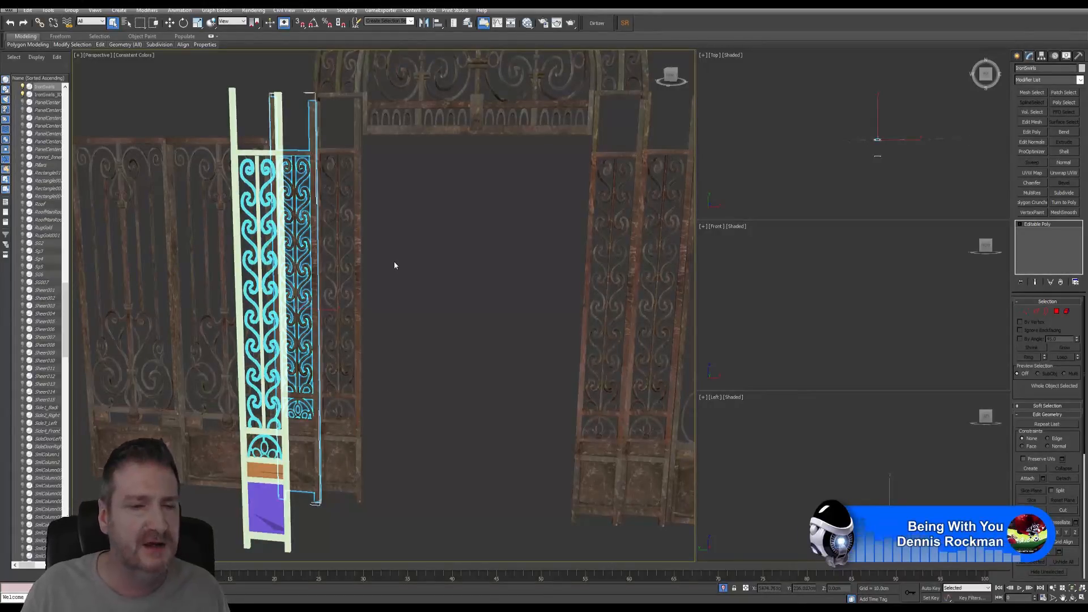
- Isolate IronSwirls_ID via Tools > Isolate Selection and zoom in to frame the tall panel
{"action": "left_click", "coordinate": [229, 115]}
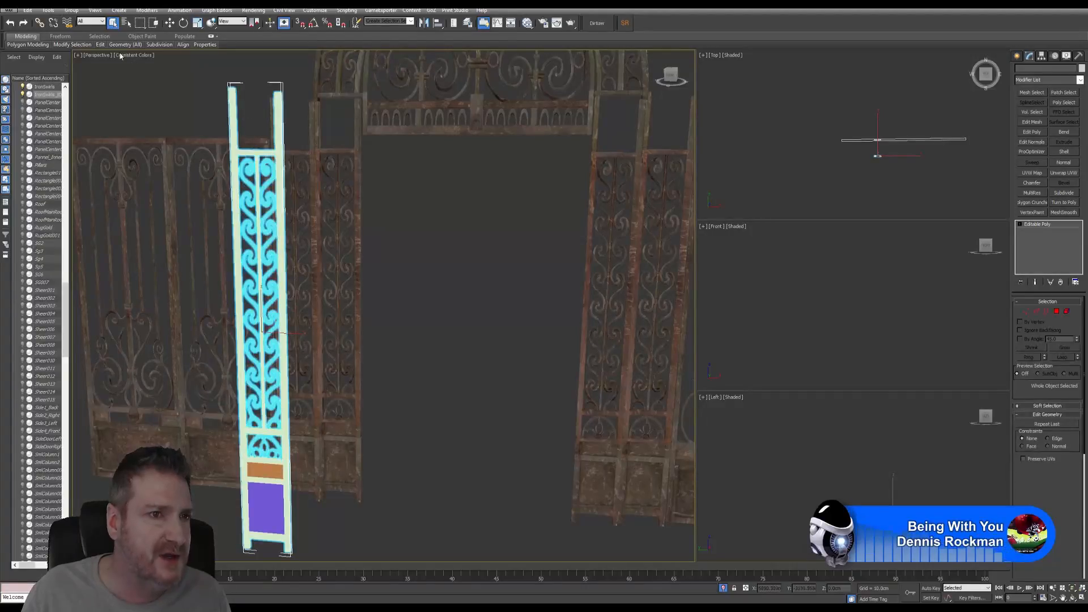
{"action": "left_click", "coordinate": [49, 10]}
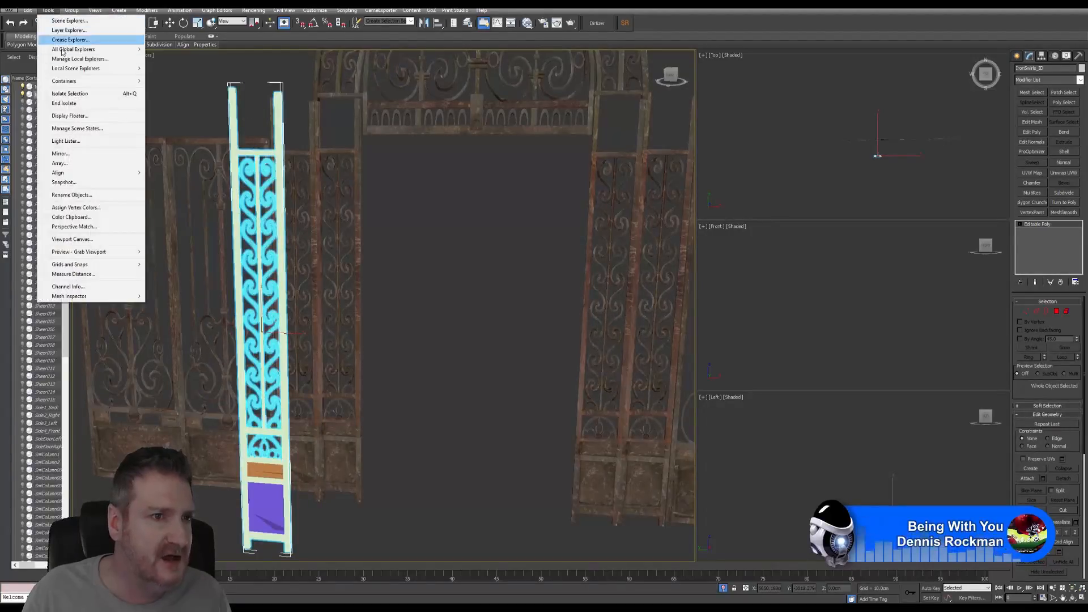
{"action": "left_click", "coordinate": [69, 94]}
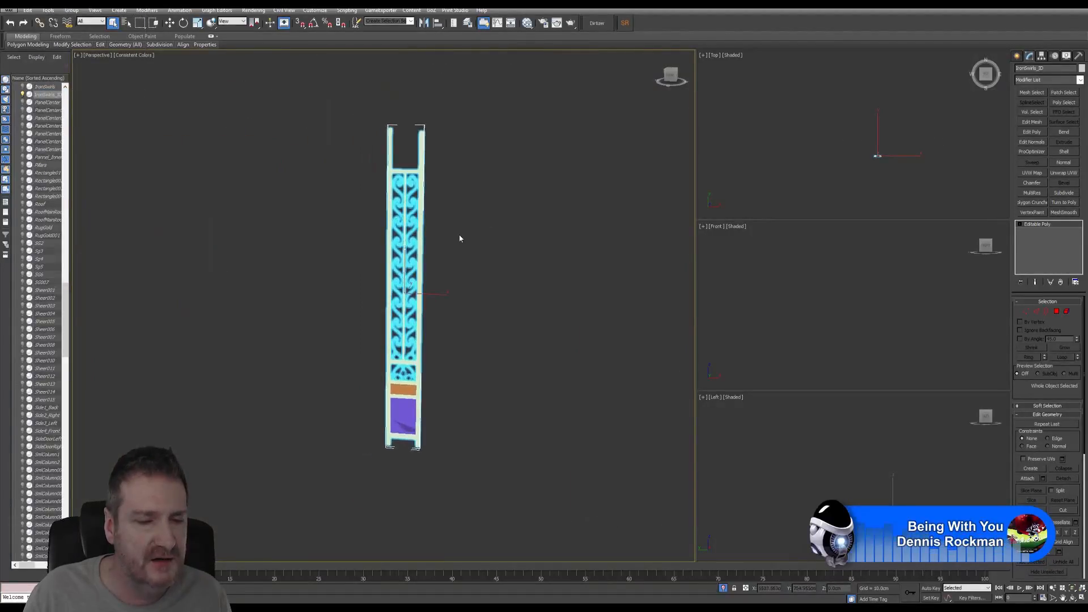
{"action": "scroll", "coordinate": [432, 231], "scroll_direction": "up", "scroll_amount": 1}
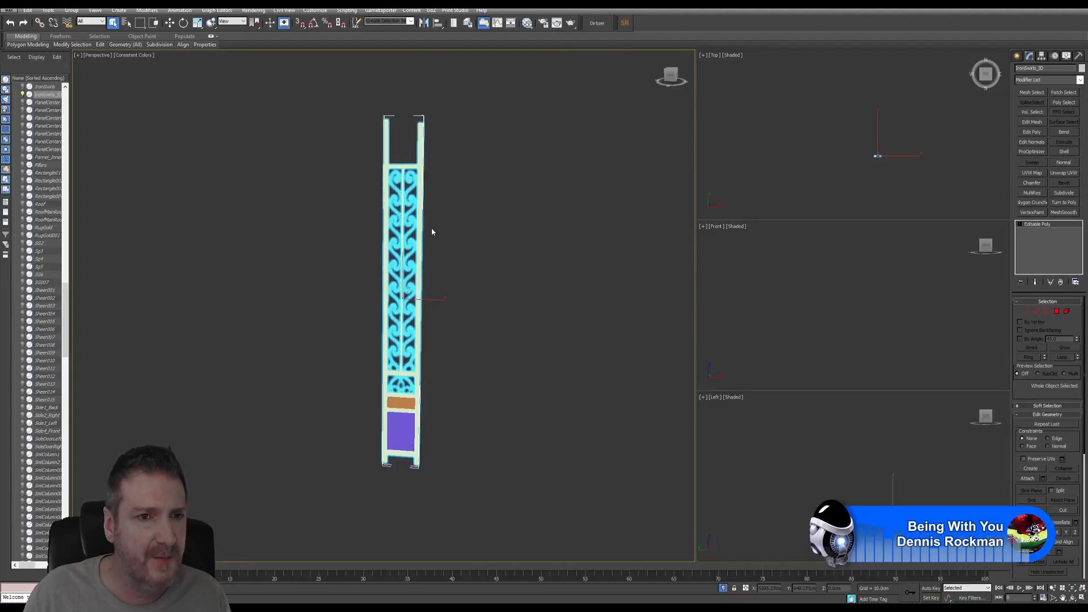
{"action": "scroll", "coordinate": [432, 232], "scroll_direction": "up", "scroll_amount": 3}
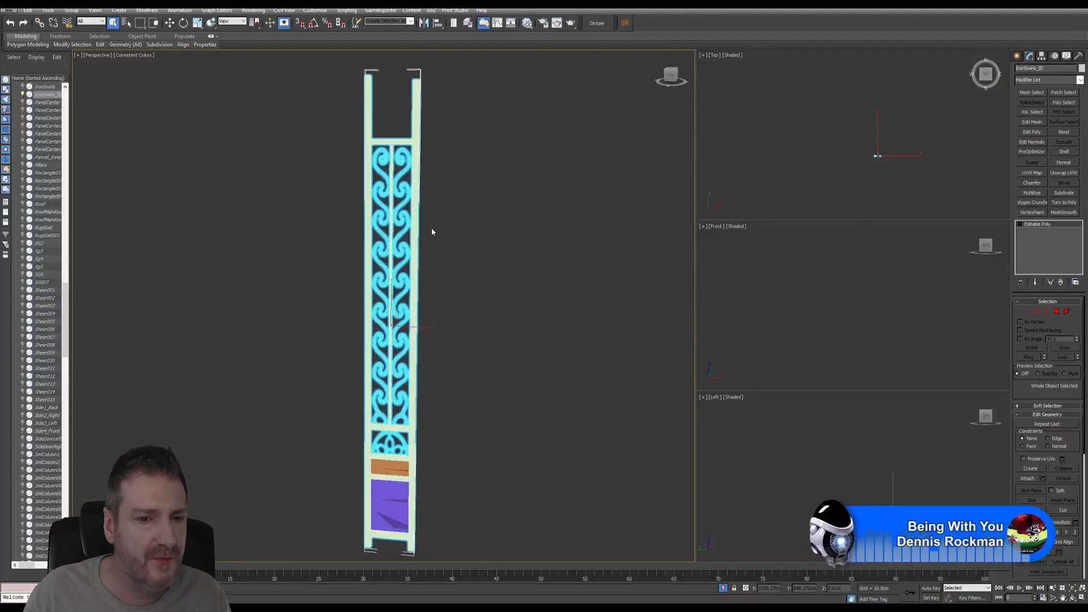
{"action": "middle_click_drag", "start_coordinate": [464, 259], "coordinate": [457, 240]}
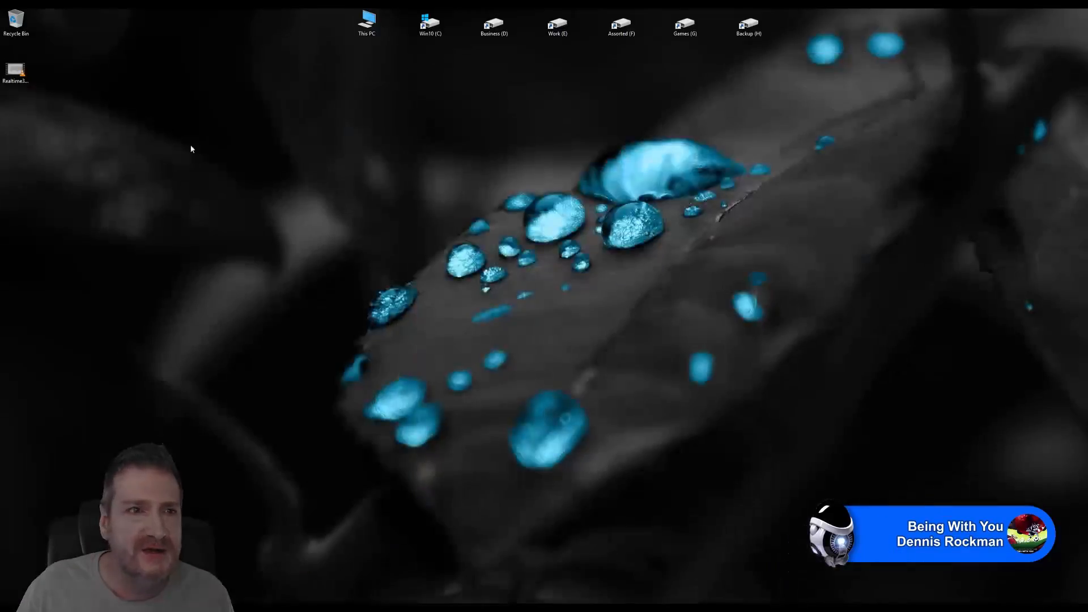
- Open the Realtime3D .wmv reel from the desktop in the media player
{"action": "left_click", "coordinate": [15, 70]}
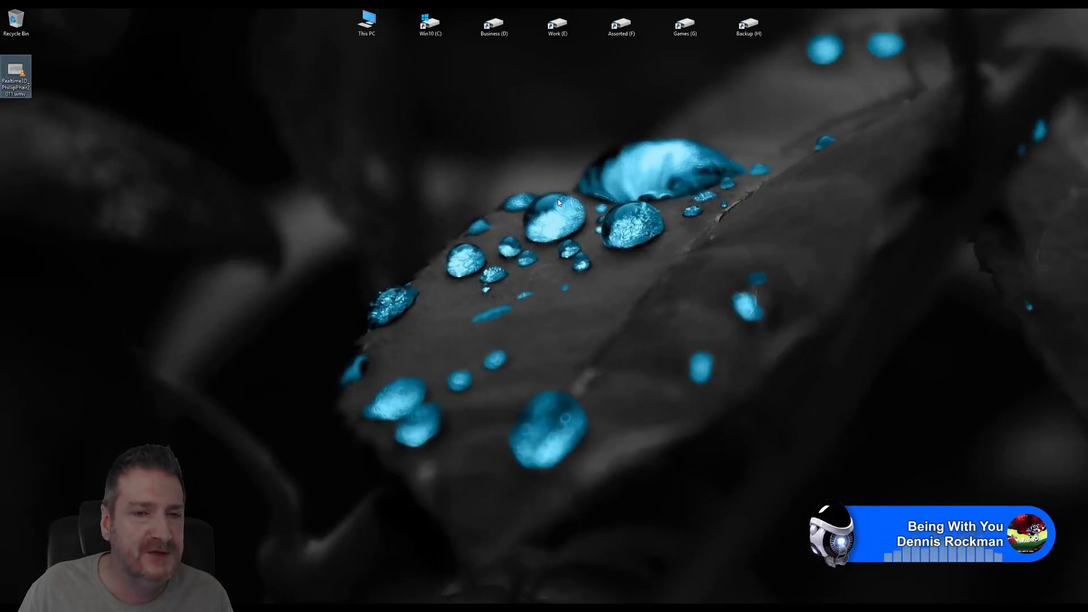
{"action": "key", "text": "Return"}
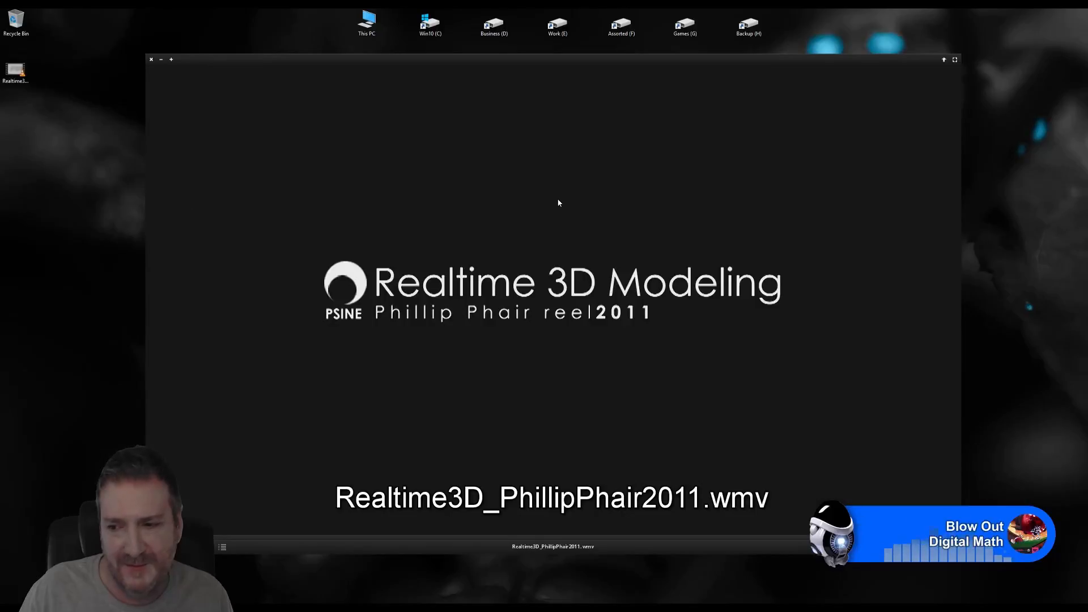
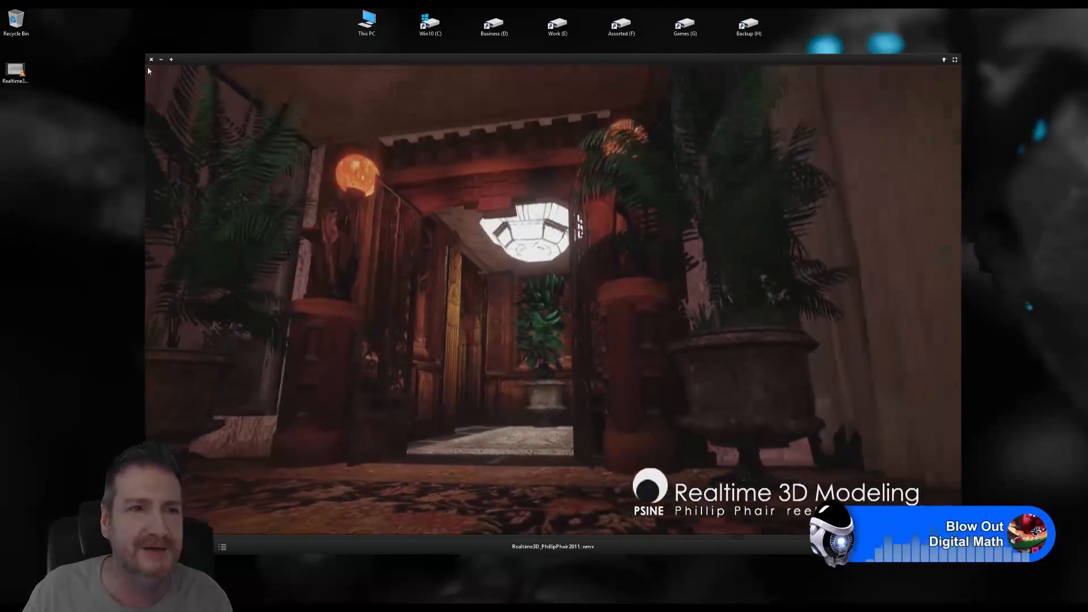
- Close the demo reel, restore 3ds Max, then switch over to the Unreal Editor
{"action": "left_click", "coordinate": [151, 60]}
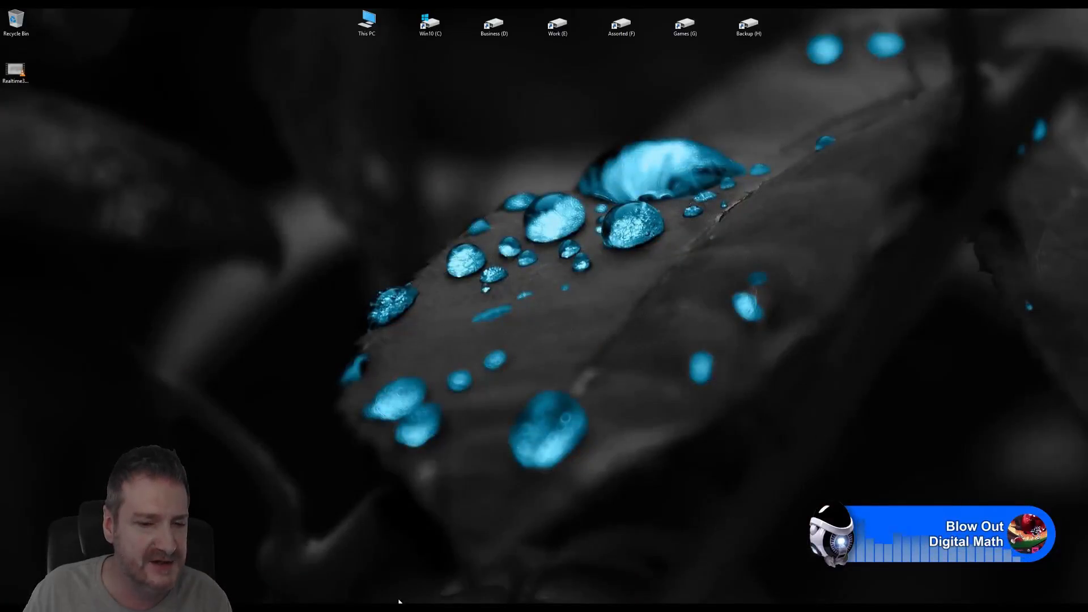
{"action": "left_click", "coordinate": [339, 608]}
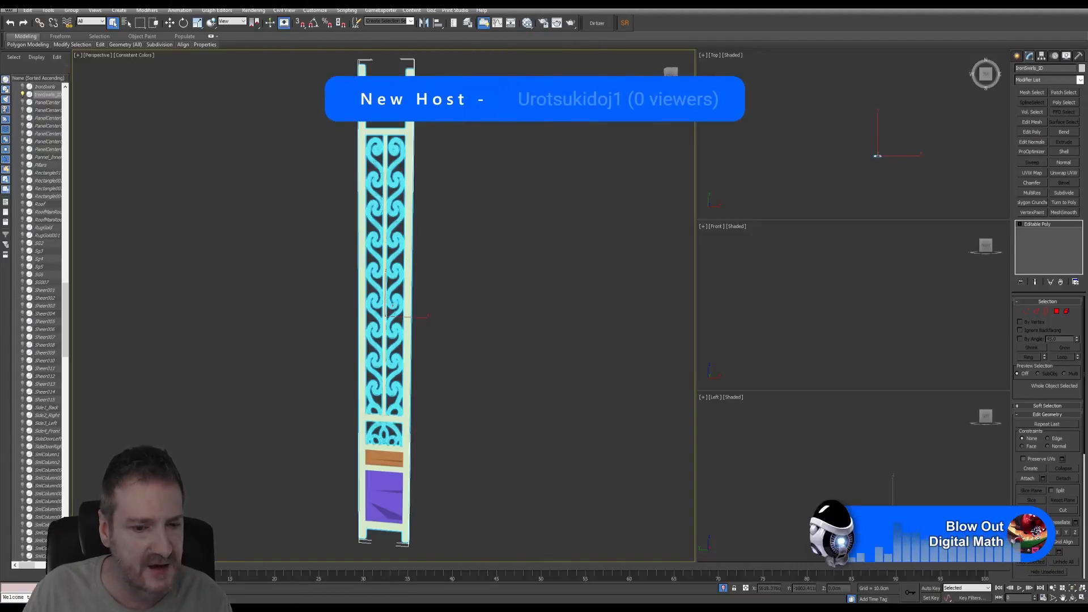
{"action": "key", "text": "alt+Tab"}
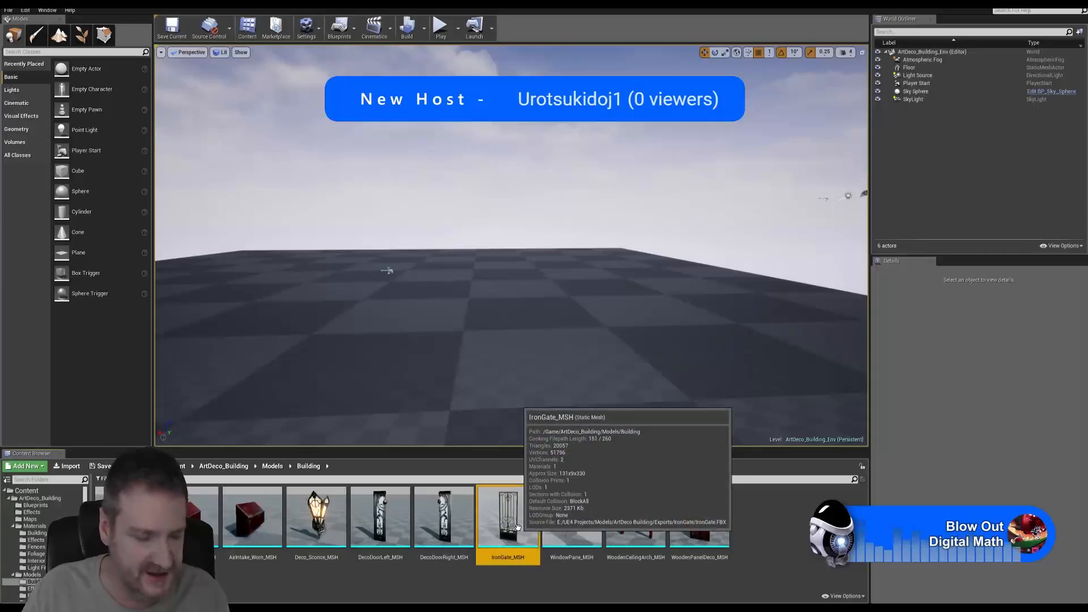
- Inspect IronGate_MSH and Deco_Sconce_MSH in the Static Mesh Editor, orbiting each
{"action": "double_click", "coordinate": [519, 528]}
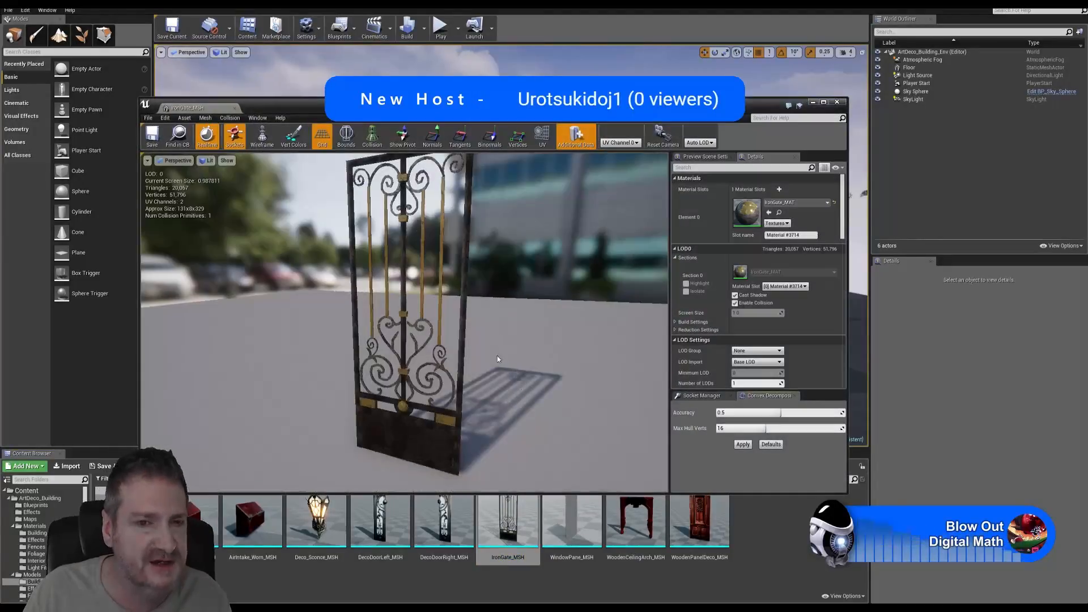
{"action": "left_click_drag", "start_coordinate": [497, 358], "coordinate": [515, 192]}
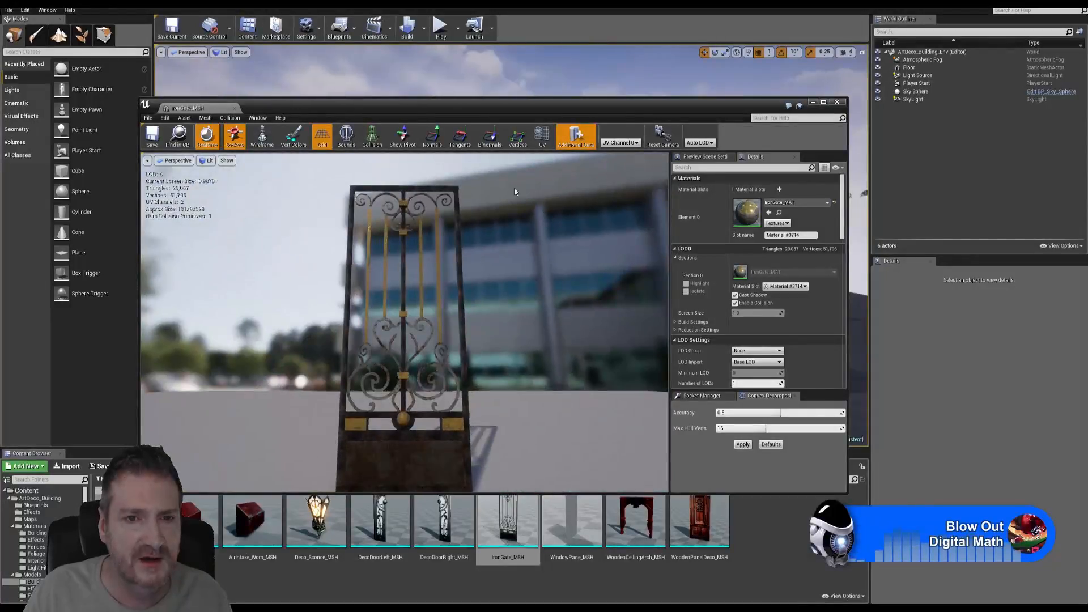
{"action": "left_click", "coordinate": [837, 102]}
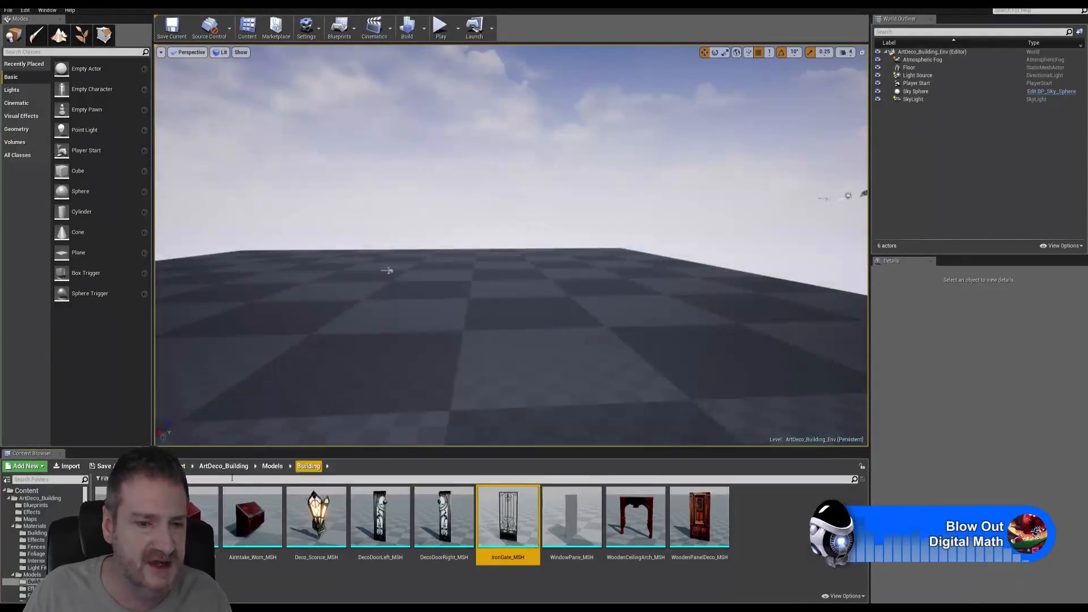
{"action": "double_click", "coordinate": [315, 518]}
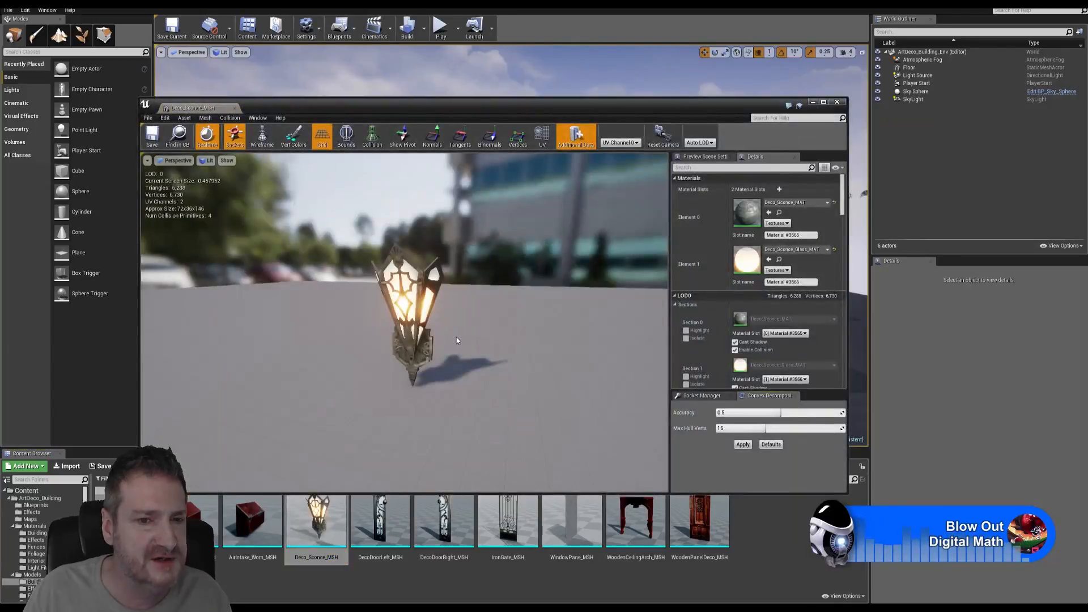
{"action": "mouse_move", "coordinate": [445, 336]}
{"action": "left_mouse_down"}
{"action": "mouse_move", "coordinate": [400, 354]}
{"action": "mouse_move", "coordinate": [453, 330]}
{"action": "left_mouse_up"}
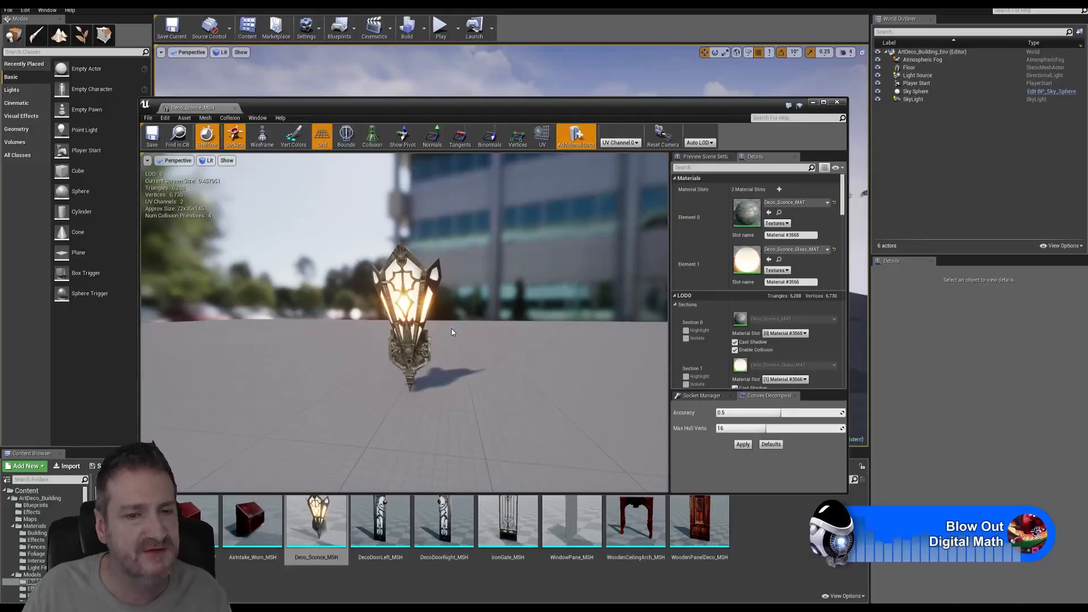
{"action": "left_click", "coordinate": [838, 104]}
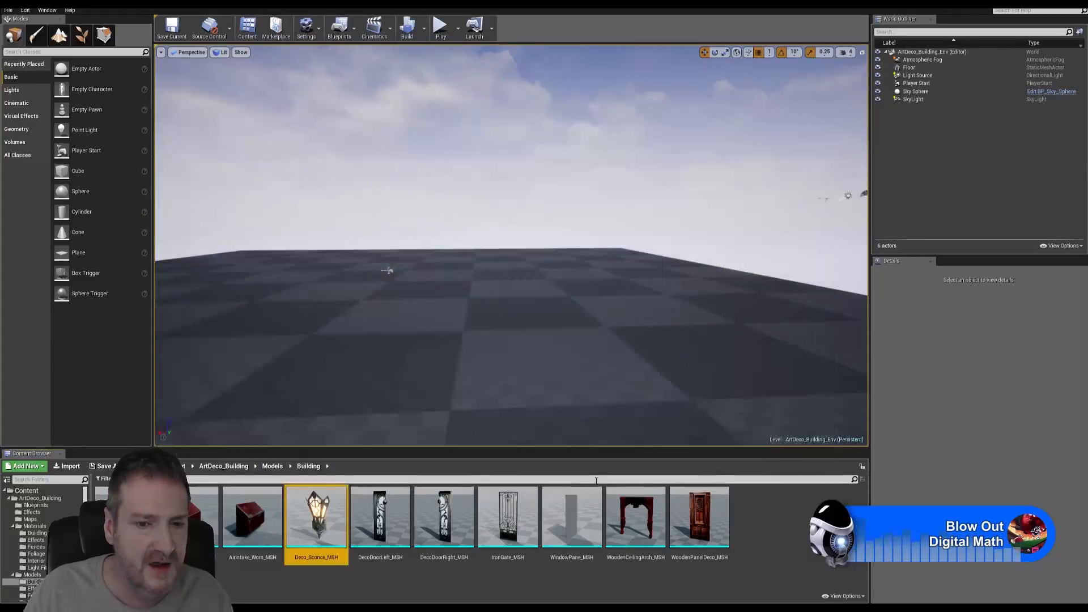
- Open WoodenPanelDeco_MSH and orbit around the whole door panel
{"action": "double_click", "coordinate": [708, 522]}
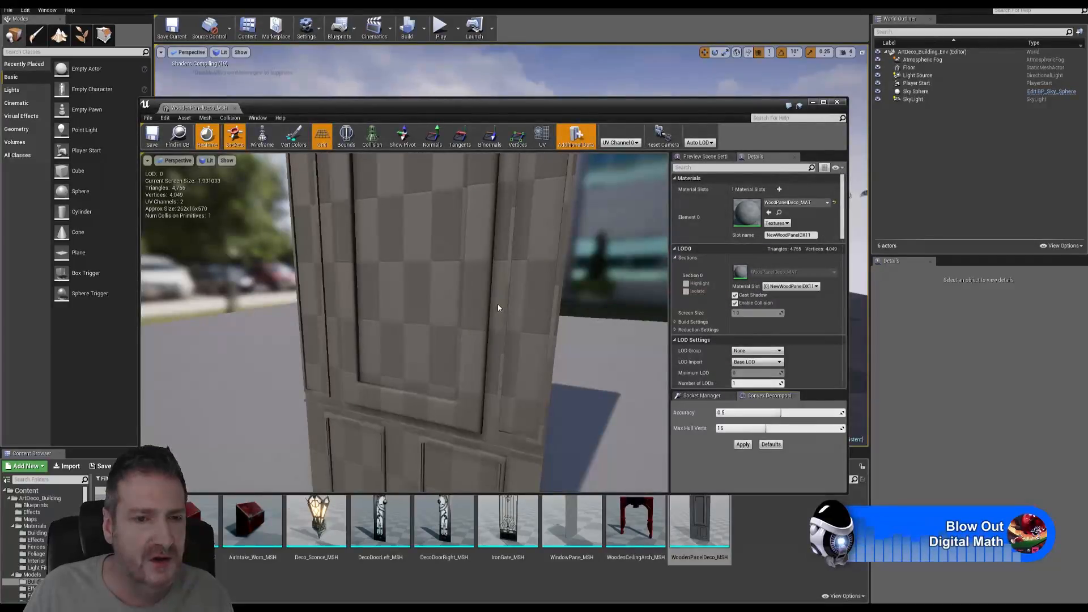
{"action": "left_click_drag", "start_coordinate": [559, 351], "coordinate": [562, 337]}
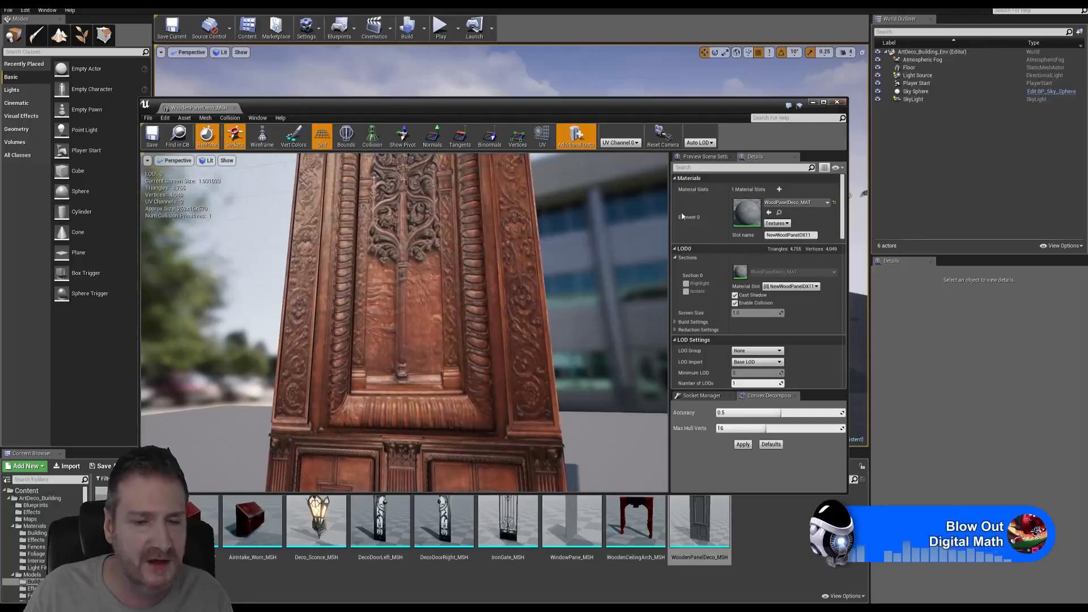
{"action": "left_click_drag", "start_coordinate": [557, 294], "coordinate": [459, 374]}
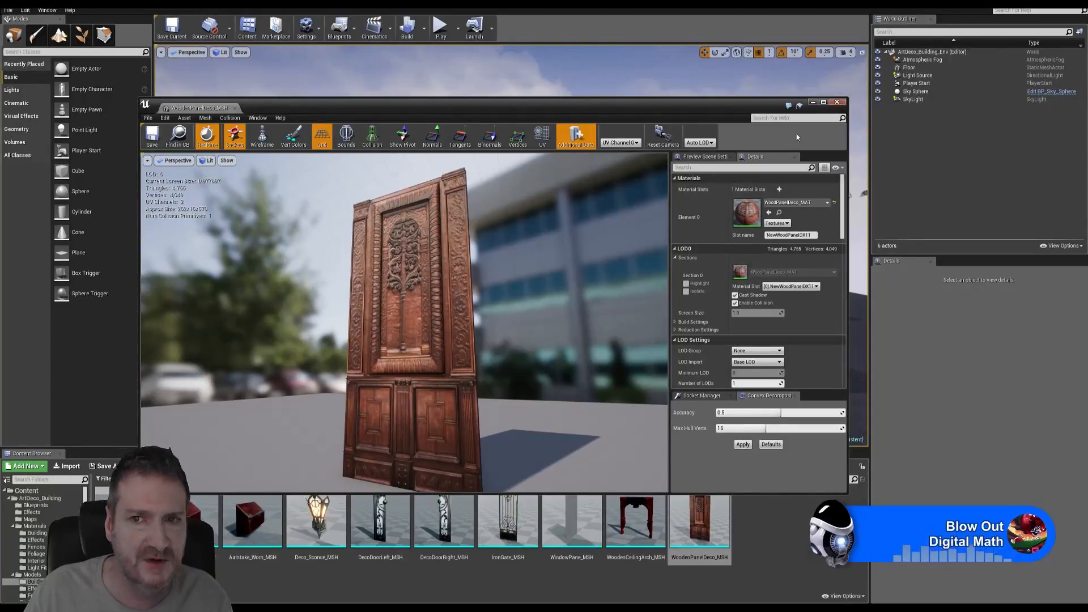
{"action": "mouse_move", "coordinate": [342, 315]}
{"action": "left_mouse_down"}
{"action": "mouse_move", "coordinate": [250, 324]}
{"action": "mouse_move", "coordinate": [350, 334]}
{"action": "left_mouse_up"}
- Swap the door panel preview for WoodenCeilingArch_MSH and orbit around the arch
{"action": "left_click", "coordinate": [842, 104]}
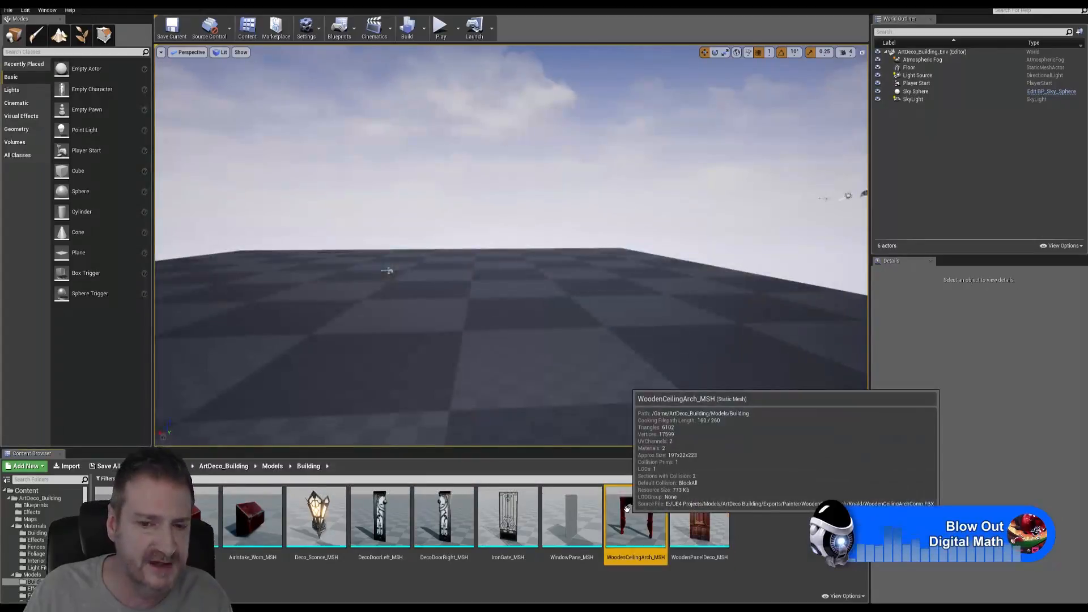
{"action": "double_click", "coordinate": [627, 509]}
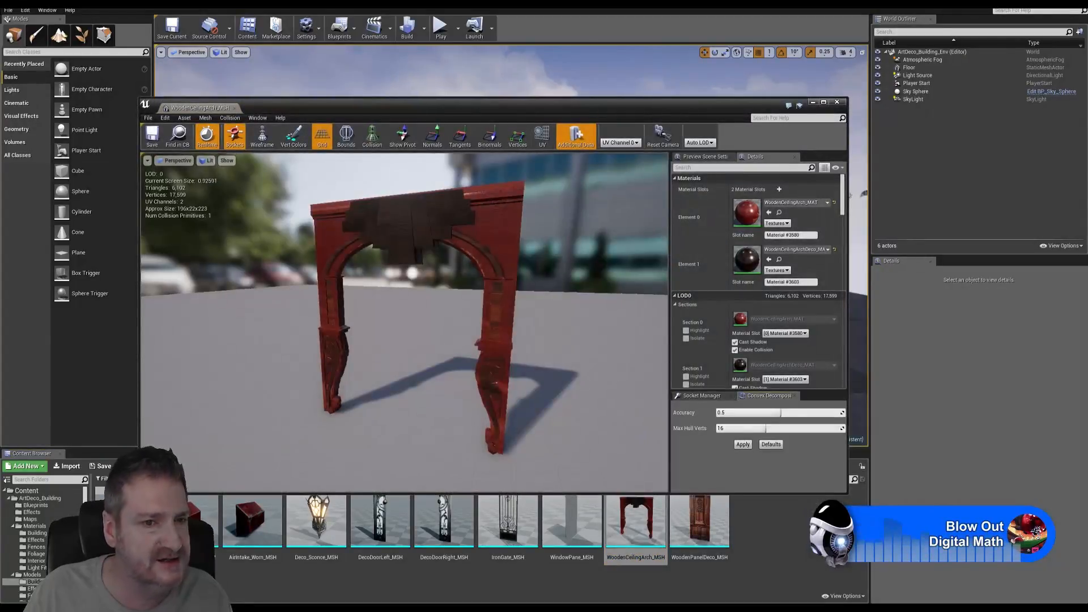
{"action": "left_click_drag", "start_coordinate": [405, 334], "coordinate": [425, 304]}
{"action": "scroll", "coordinate": [425, 303], "scroll_direction": "up", "scroll_amount": 5}
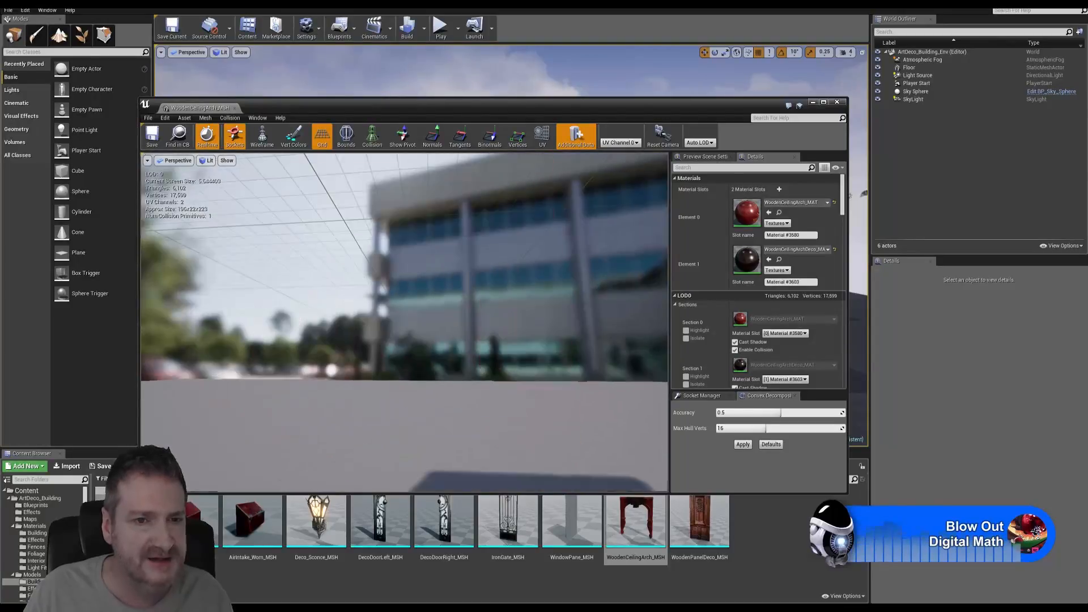
{"action": "mouse_move", "coordinate": [282, 231]}
{"action": "left_mouse_down"}
{"action": "mouse_move", "coordinate": [292, 328]}
{"action": "mouse_move", "coordinate": [282, 231]}
{"action": "left_mouse_up"}
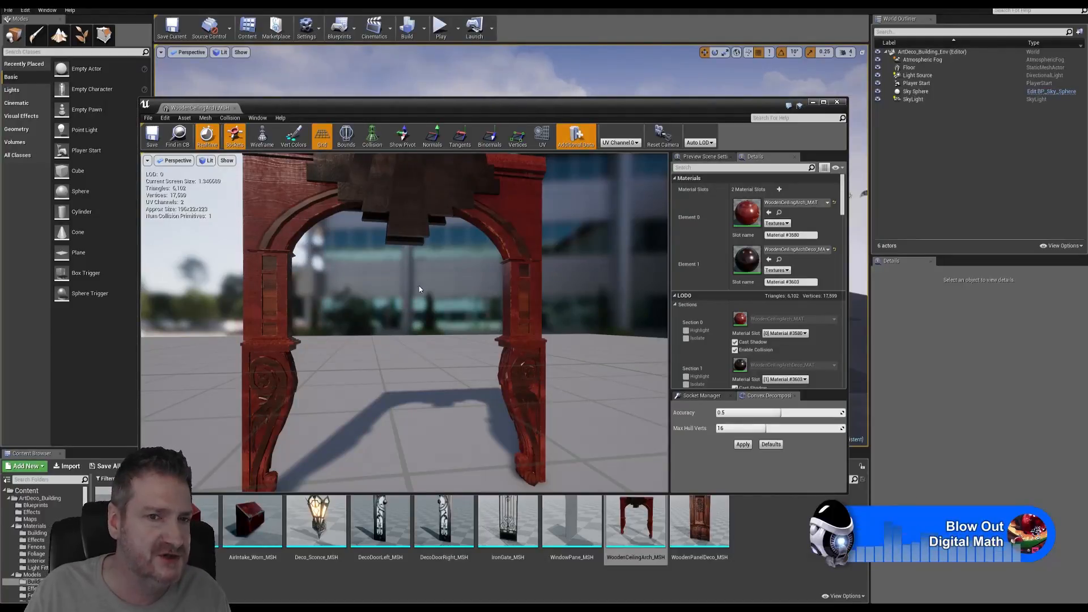
- Zoom in on the arch legs and right column, then close the arch preview
{"action": "left_click_drag", "start_coordinate": [419, 289], "coordinate": [355, 325]}
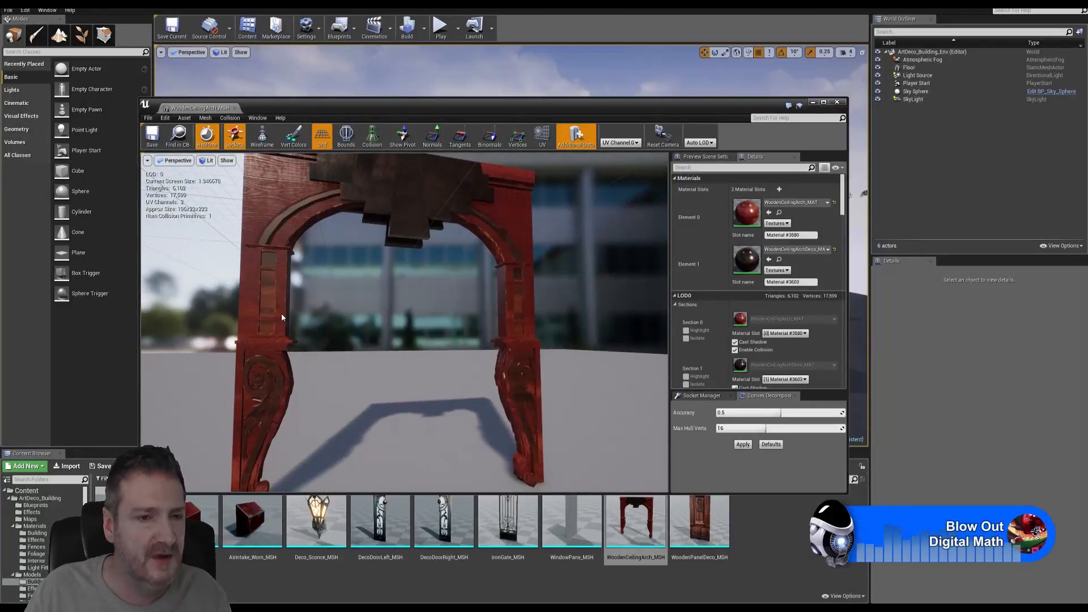
{"action": "scroll", "coordinate": [396, 273], "scroll_direction": "up", "scroll_amount": 3}
{"action": "middle_click_drag", "start_coordinate": [396, 272], "coordinate": [396, 323]}
{"action": "scroll", "coordinate": [402, 271], "scroll_direction": "up", "scroll_amount": 3}
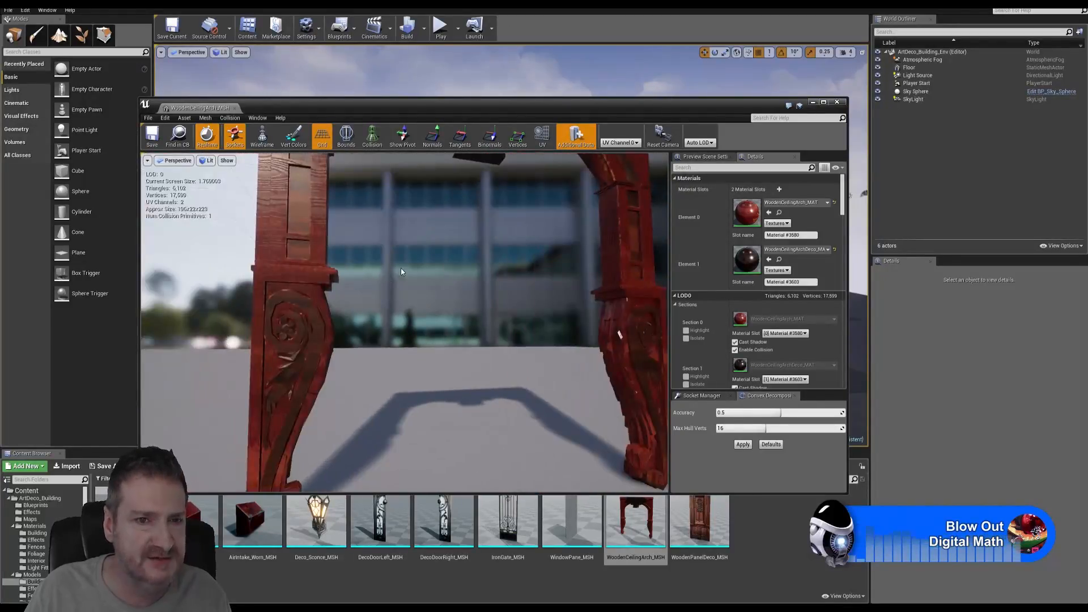
{"action": "middle_click_drag", "start_coordinate": [420, 266], "coordinate": [516, 242]}
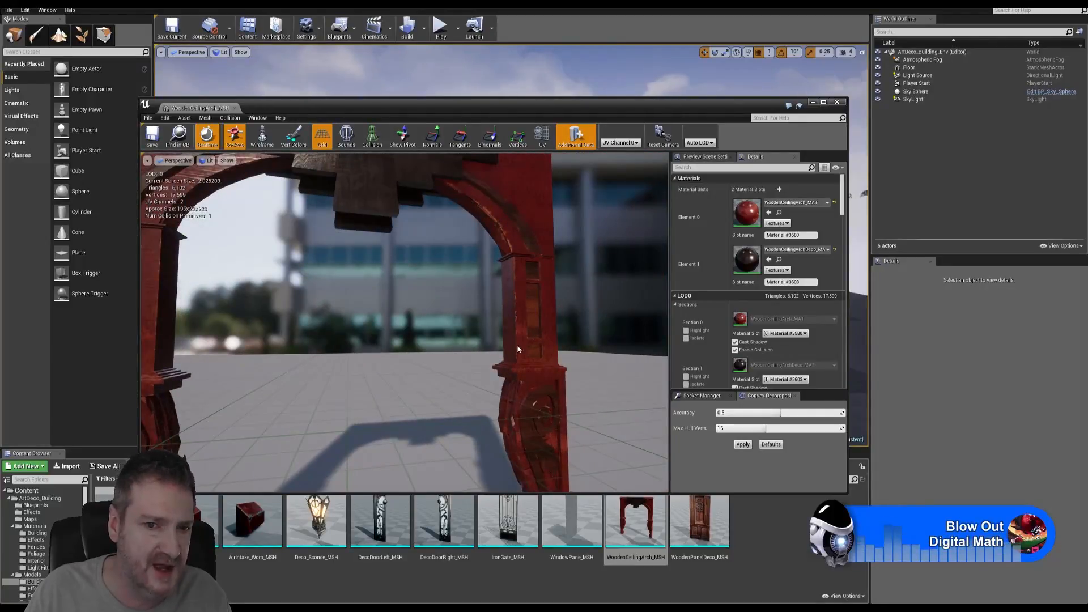
{"action": "scroll", "coordinate": [517, 266], "scroll_direction": "up", "scroll_amount": 5}
{"action": "scroll", "coordinate": [517, 266], "scroll_direction": "down", "scroll_amount": 2}
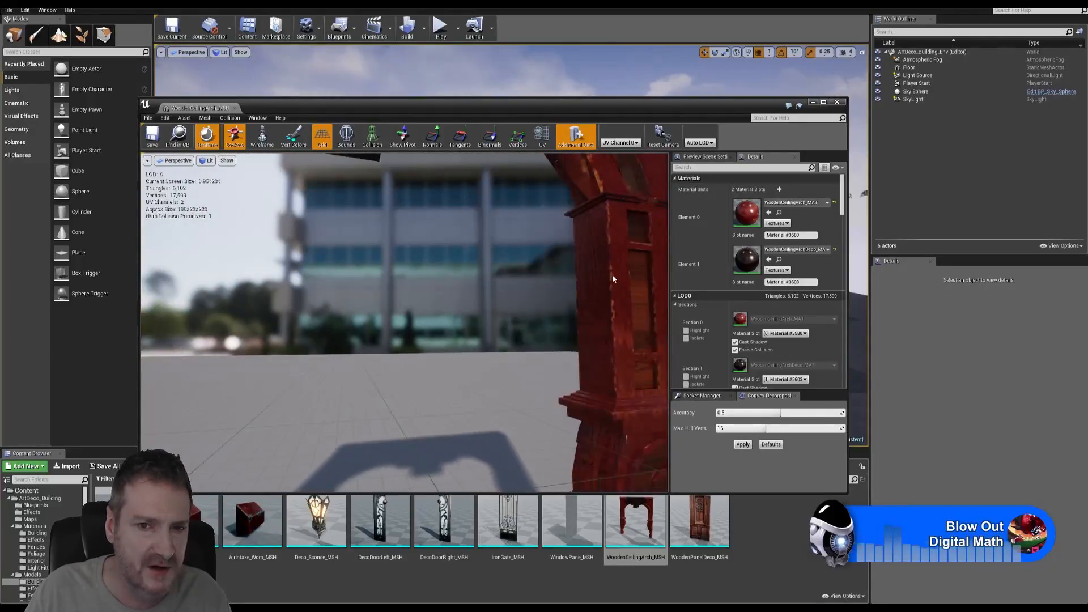
{"action": "scroll", "coordinate": [603, 374], "scroll_direction": "down", "scroll_amount": 4}
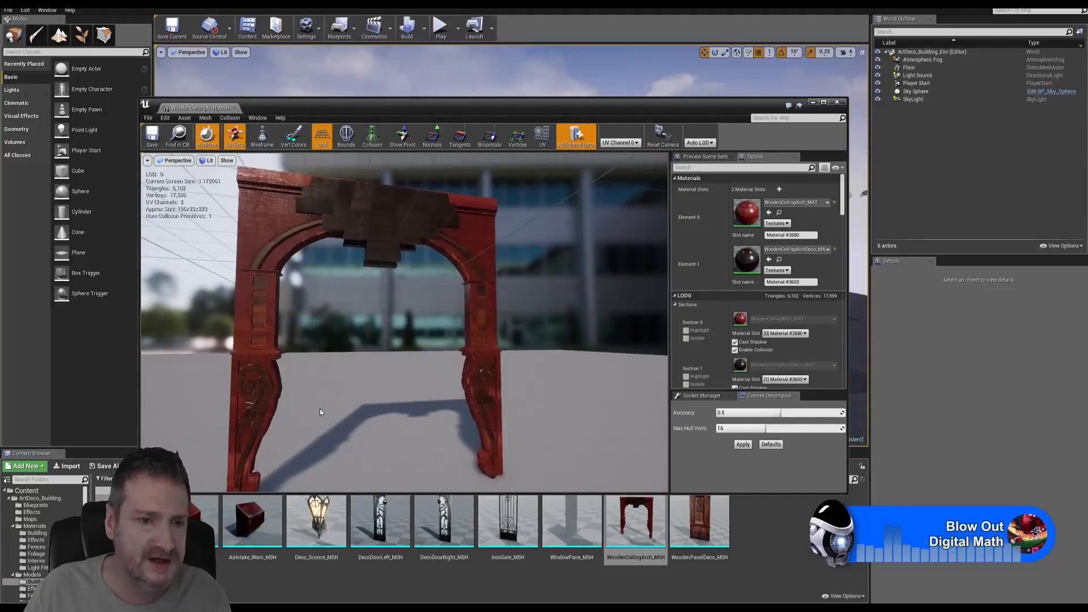
{"action": "left_click", "coordinate": [839, 103]}
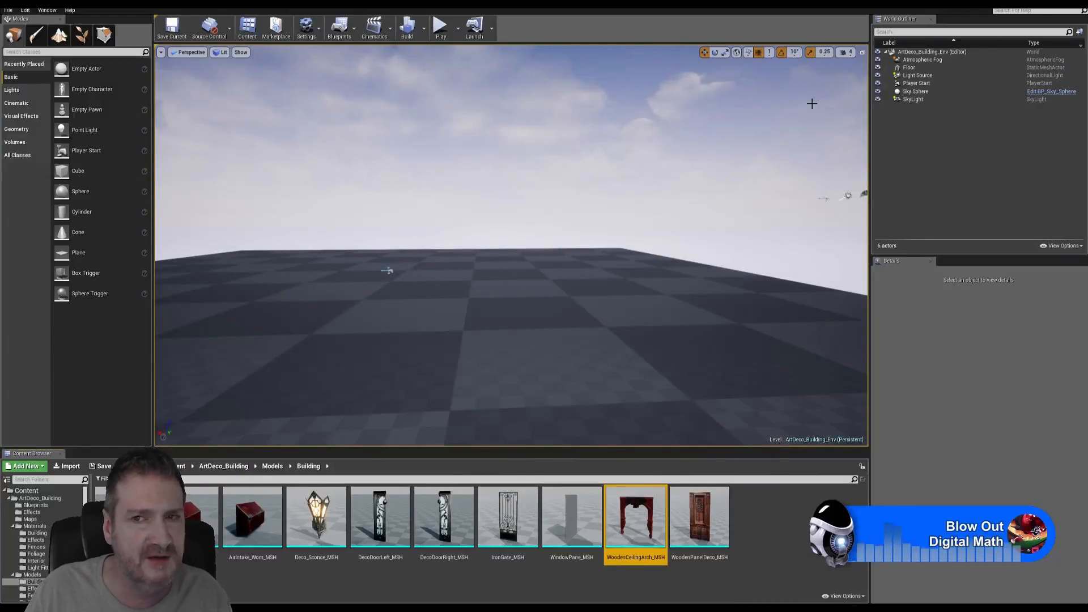
- Browse the Substance Painter material shelf and try Scratched concrete on the gate
{"action": "left_click", "coordinate": [1041, 4]}
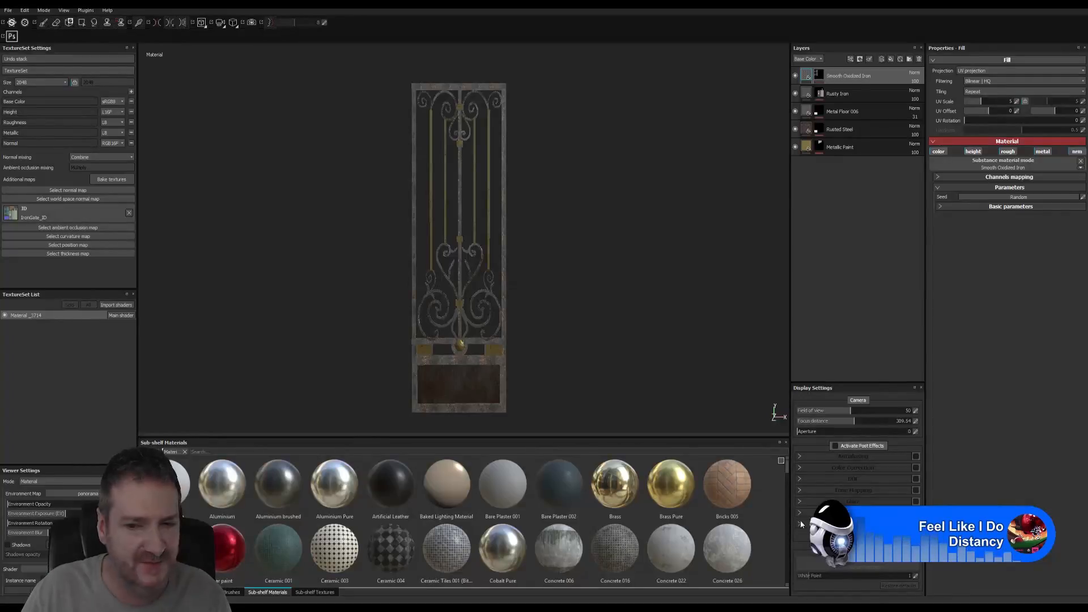
{"action": "scroll", "coordinate": [760, 515], "scroll_direction": "down", "scroll_amount": 3}
{"action": "scroll", "coordinate": [740, 521], "scroll_direction": "down", "scroll_amount": 5}
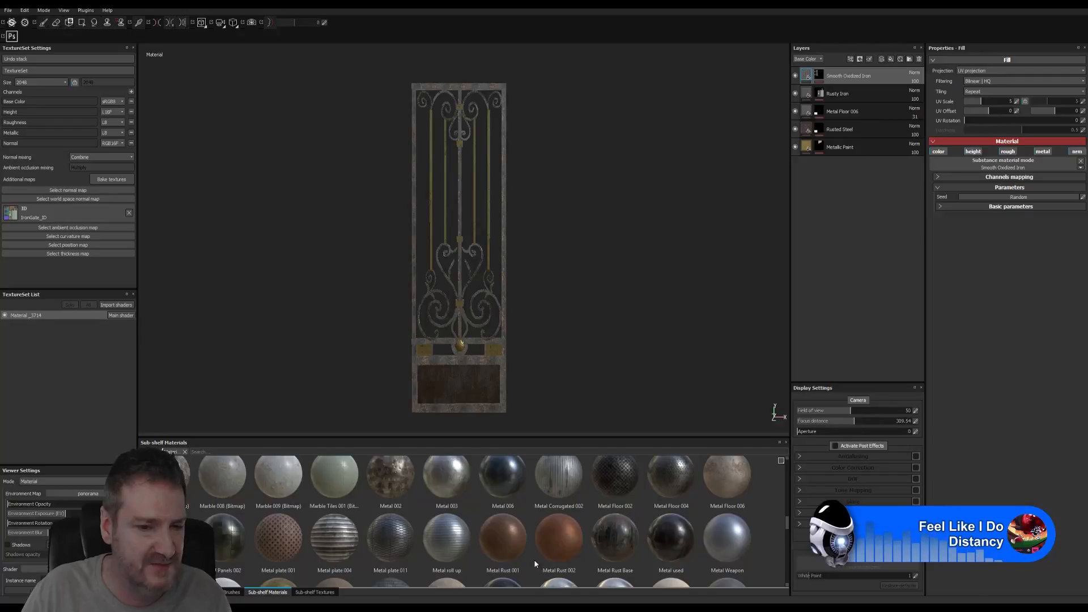
{"action": "scroll", "coordinate": [597, 508], "scroll_direction": "down", "scroll_amount": 3}
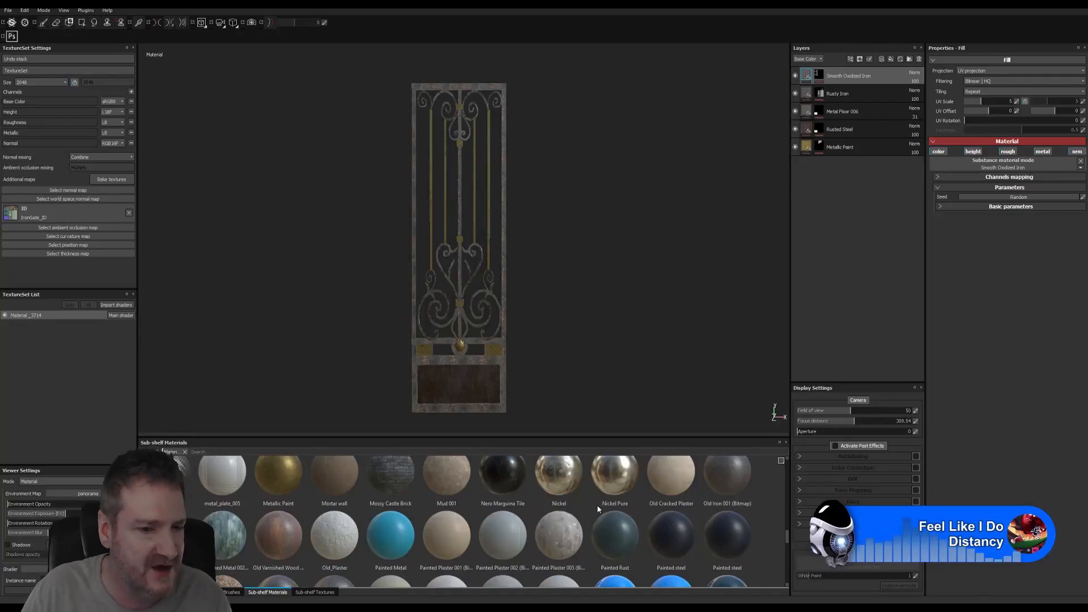
{"action": "scroll", "coordinate": [597, 505], "scroll_direction": "down", "scroll_amount": 2}
{"action": "scroll", "coordinate": [597, 508], "scroll_direction": "down", "scroll_amount": 3}
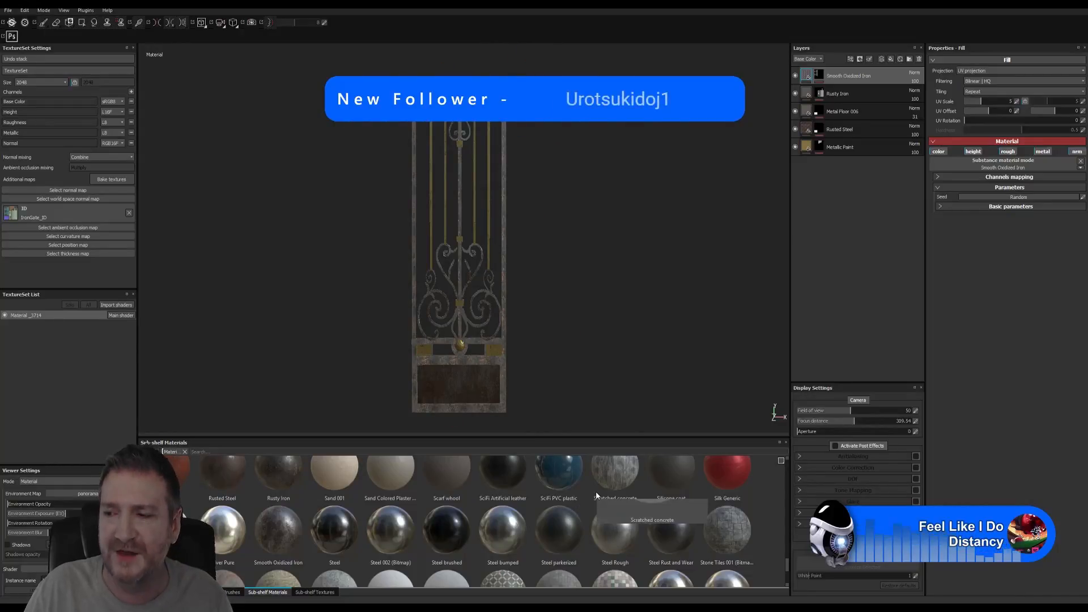
{"action": "left_click_drag", "start_coordinate": [596, 494], "coordinate": [619, 381]}
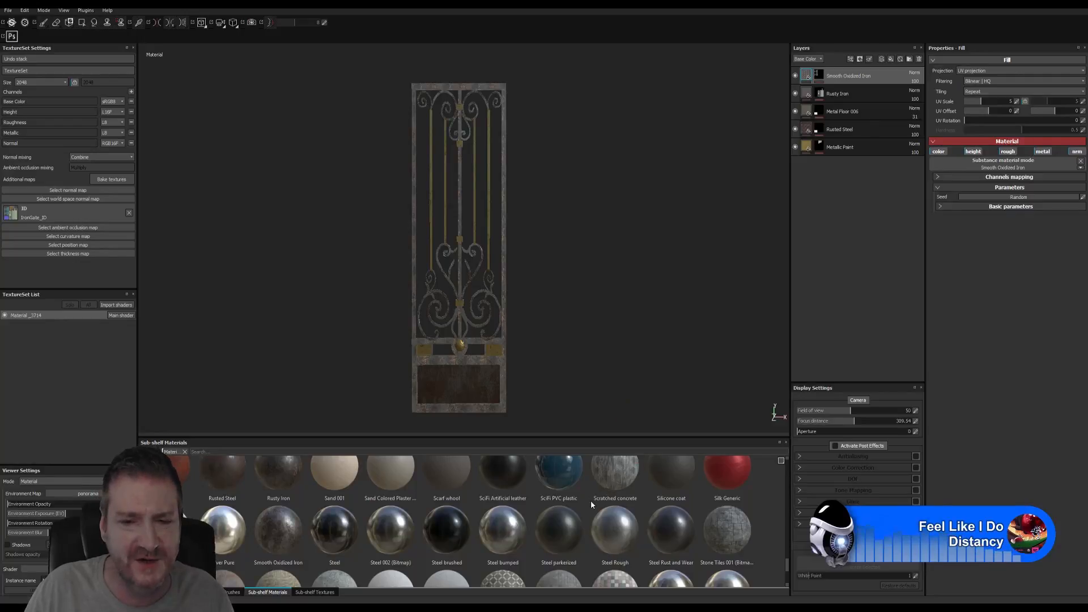
{"action": "scroll", "coordinate": [590, 501], "scroll_direction": "up", "scroll_amount": 8}
{"action": "scroll", "coordinate": [591, 499], "scroll_direction": "up", "scroll_amount": 5}
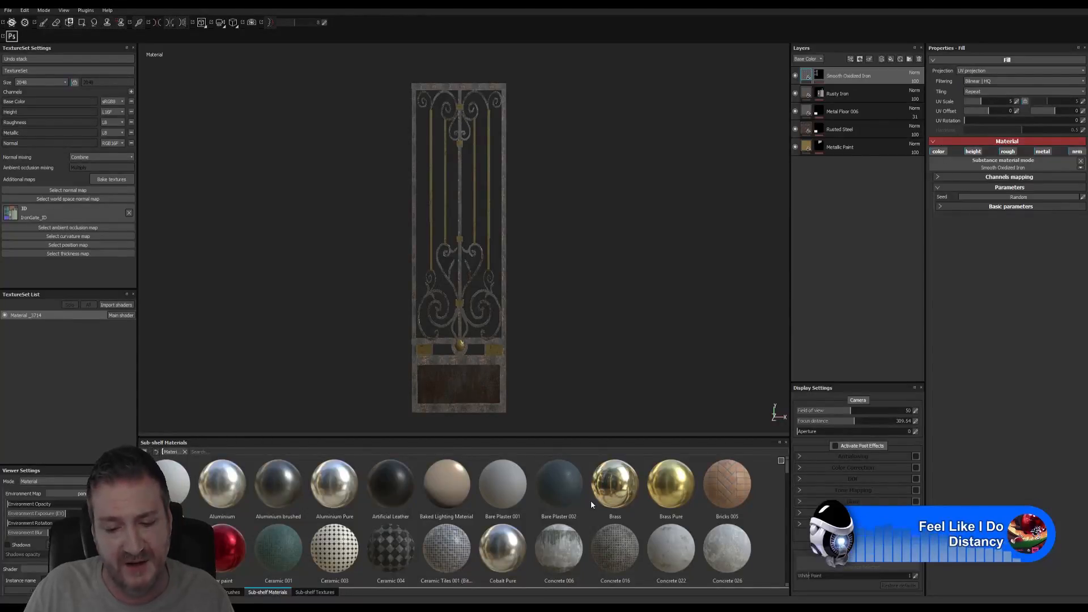
{"action": "mouse_move", "coordinate": [600, 509]}
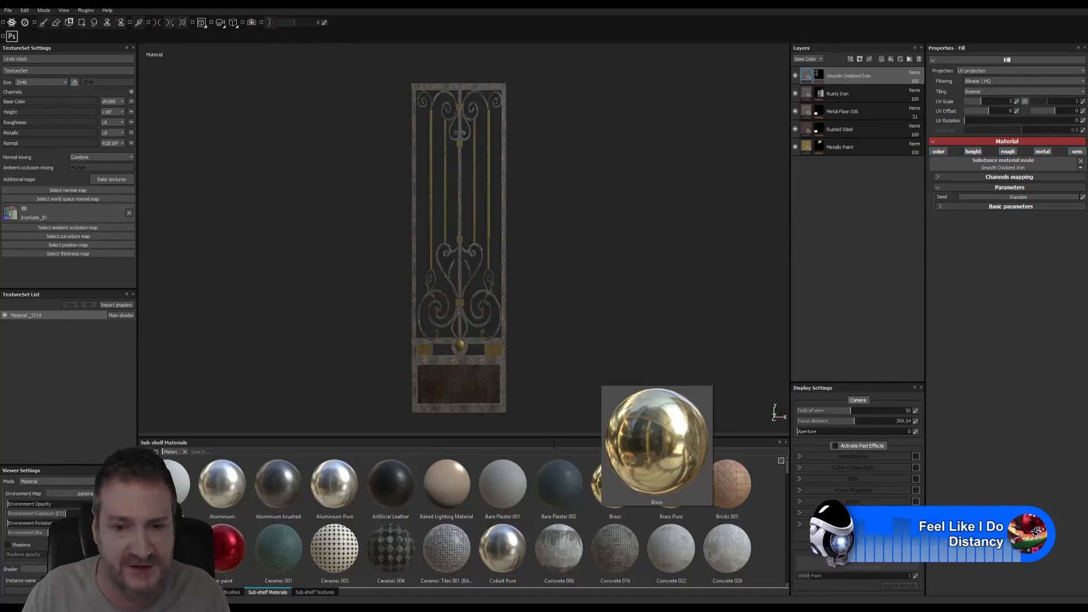
- Try the Brass and Ground 010 materials on the gate, then return to 3ds Max
{"action": "left_click_drag", "start_coordinate": [601, 508], "coordinate": [579, 292]}
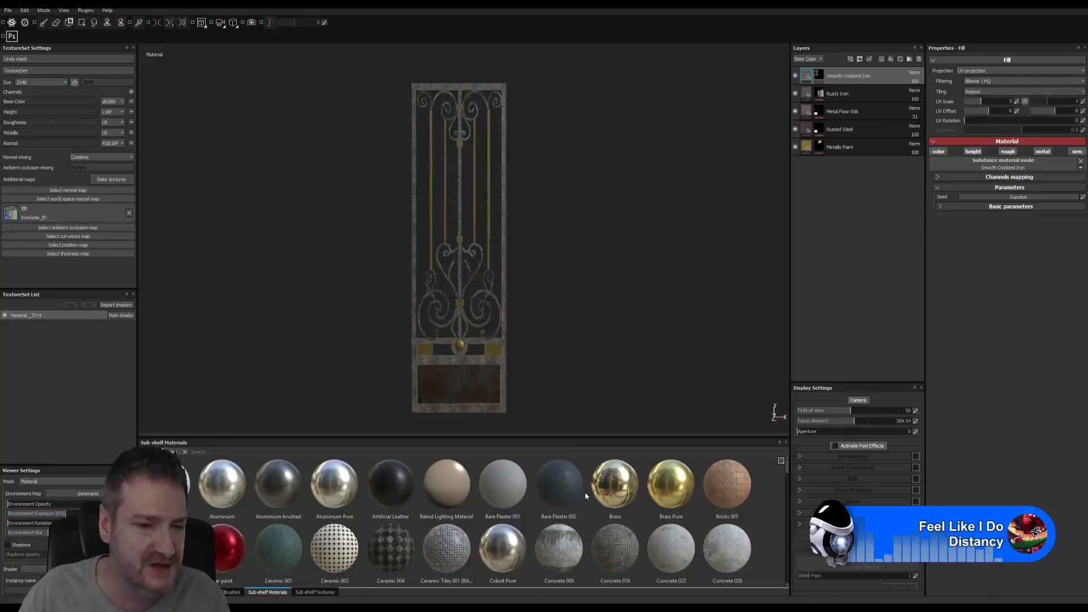
{"action": "scroll", "coordinate": [735, 509], "scroll_direction": "down", "scroll_amount": 4}
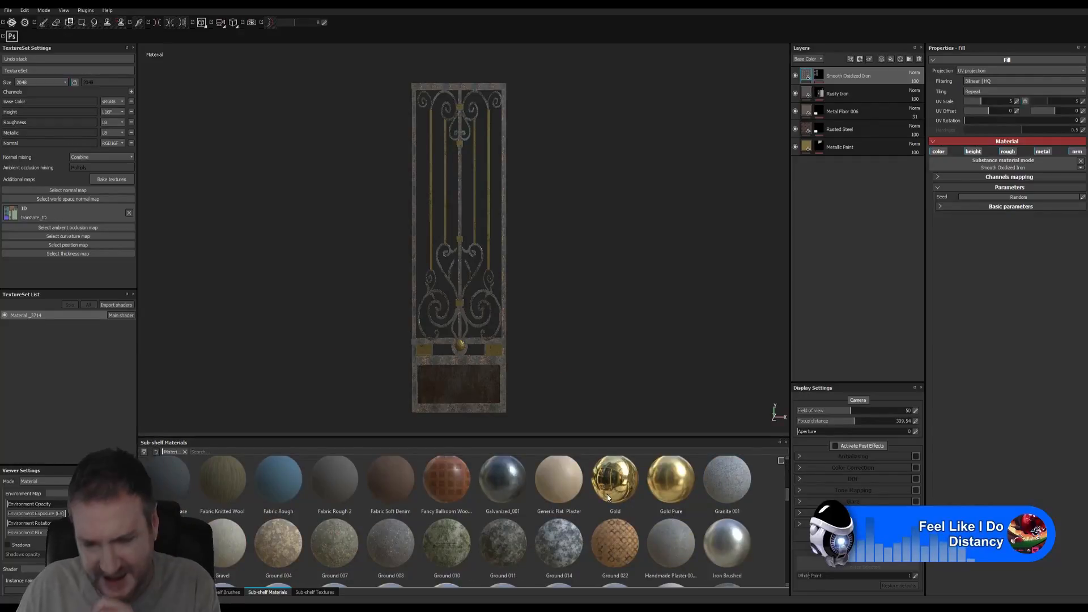
{"action": "mouse_move", "coordinate": [607, 494]}
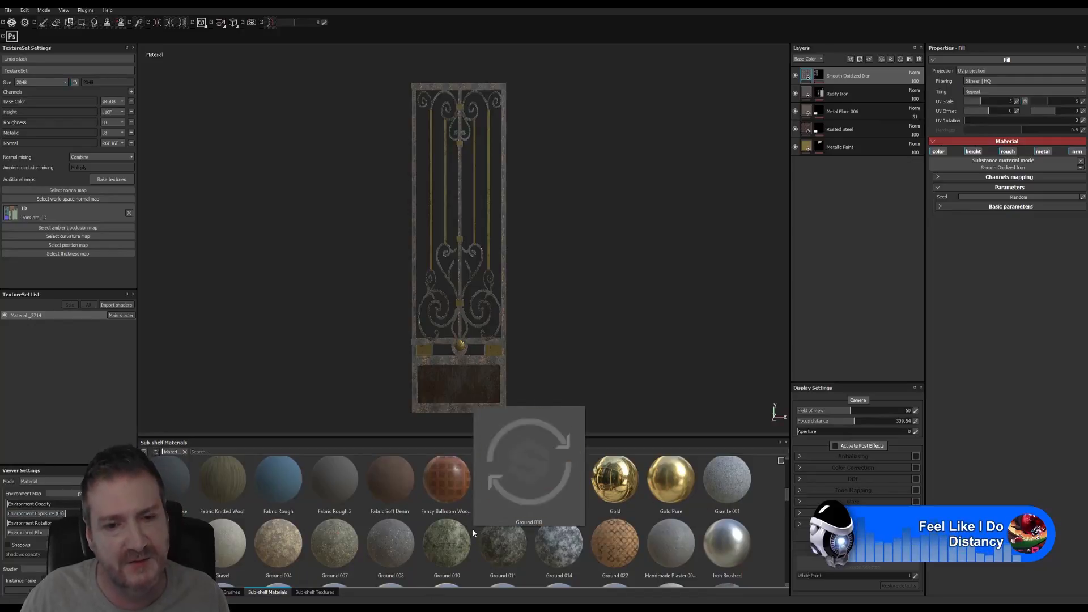
{"action": "left_click_drag", "start_coordinate": [474, 532], "coordinate": [552, 85]}
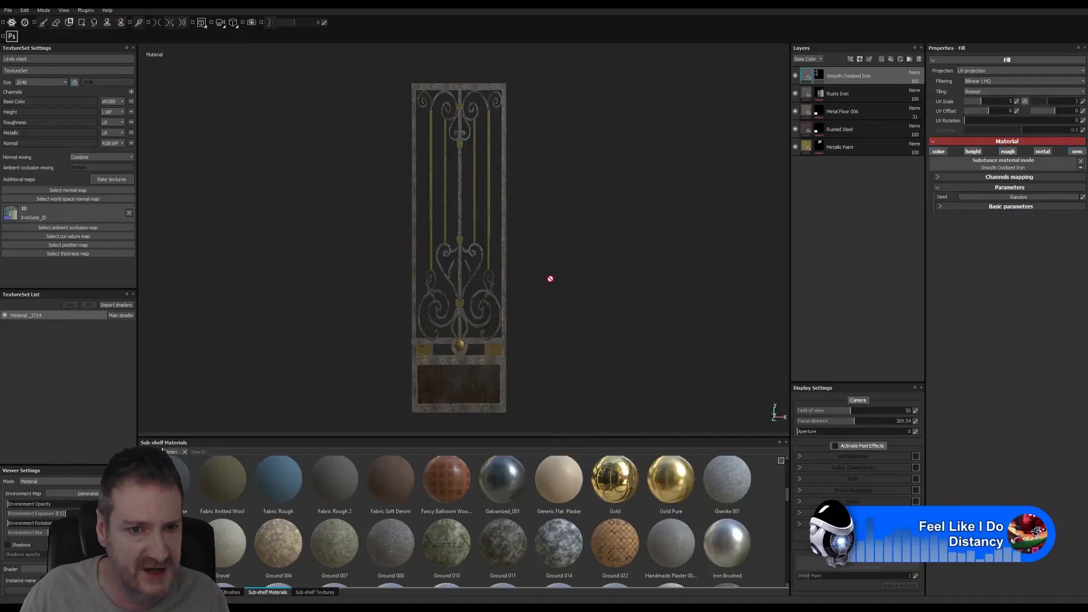
{"action": "key", "text": "alt+Tab"}
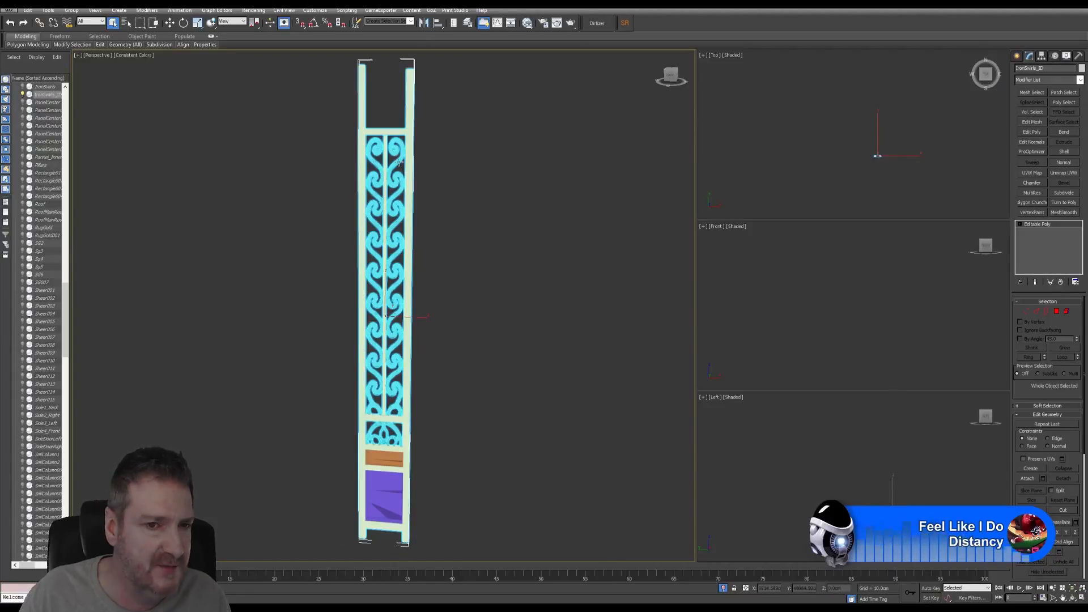
- In Element mode, detach the selected swirls as Object064
{"action": "left_click", "coordinate": [1067, 312]}
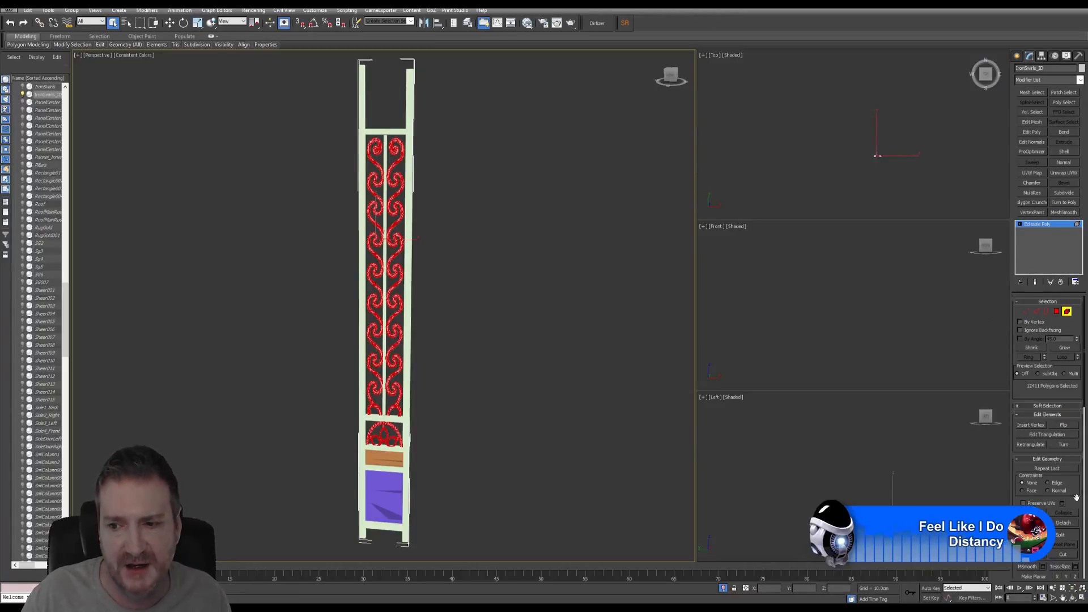
{"action": "left_click", "coordinate": [1064, 522]}
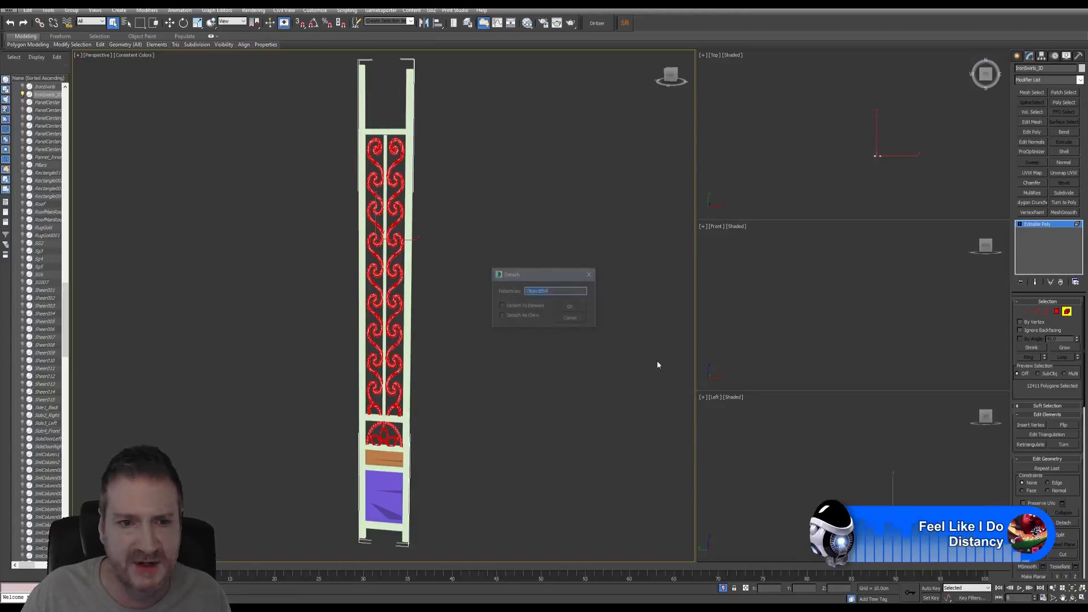
{"action": "left_click", "coordinate": [572, 307]}
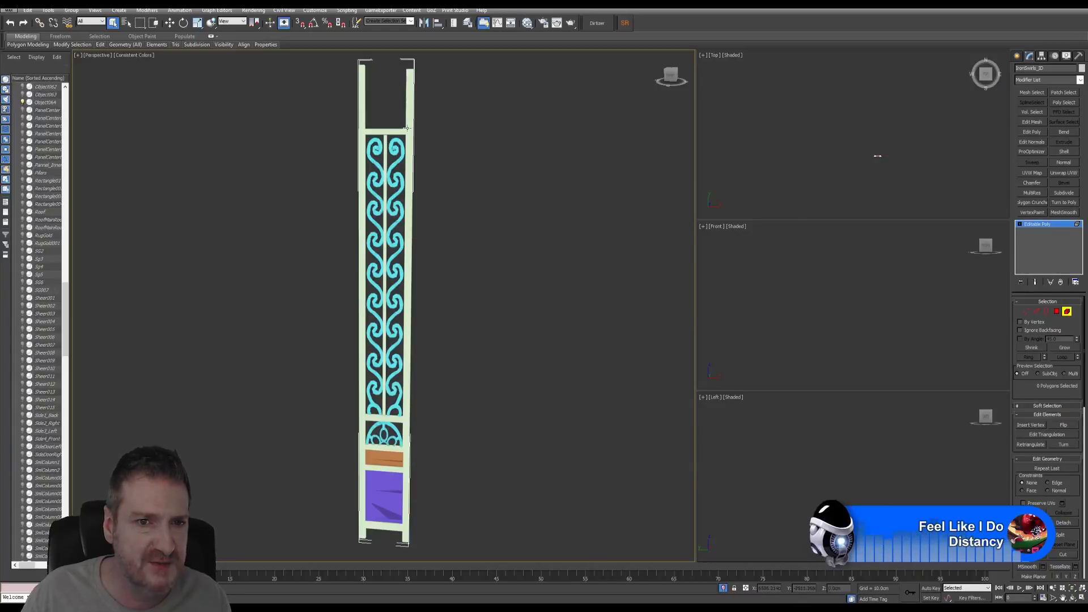
- Select the frame pillars, central bar and lower frame and detach them as Object065
{"action": "left_click", "coordinate": [409, 108]}
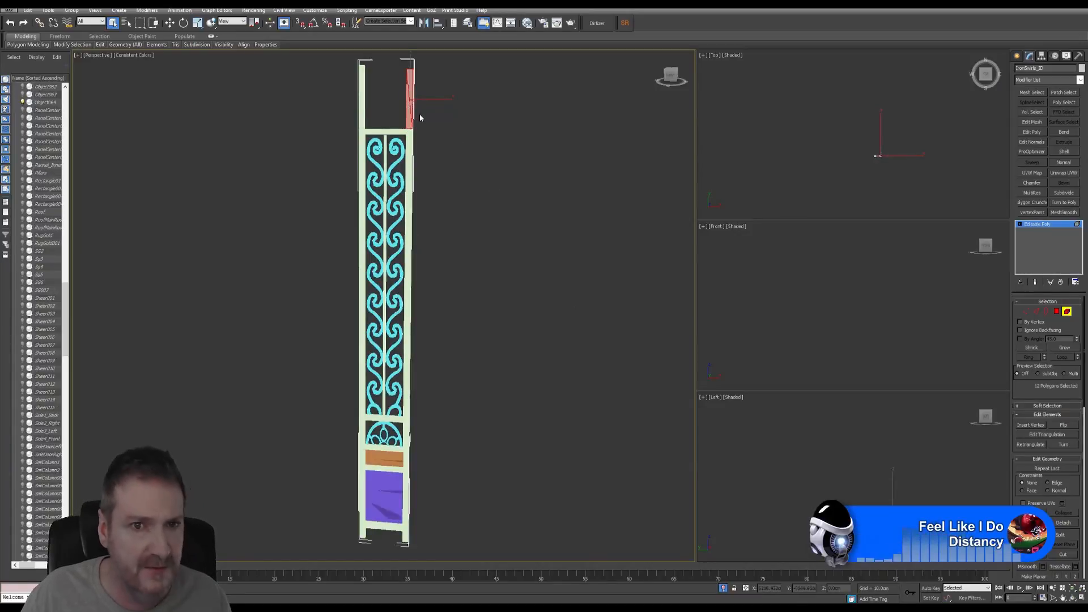
{"action": "left_click", "coordinate": [359, 121], "text": "ctrl"}
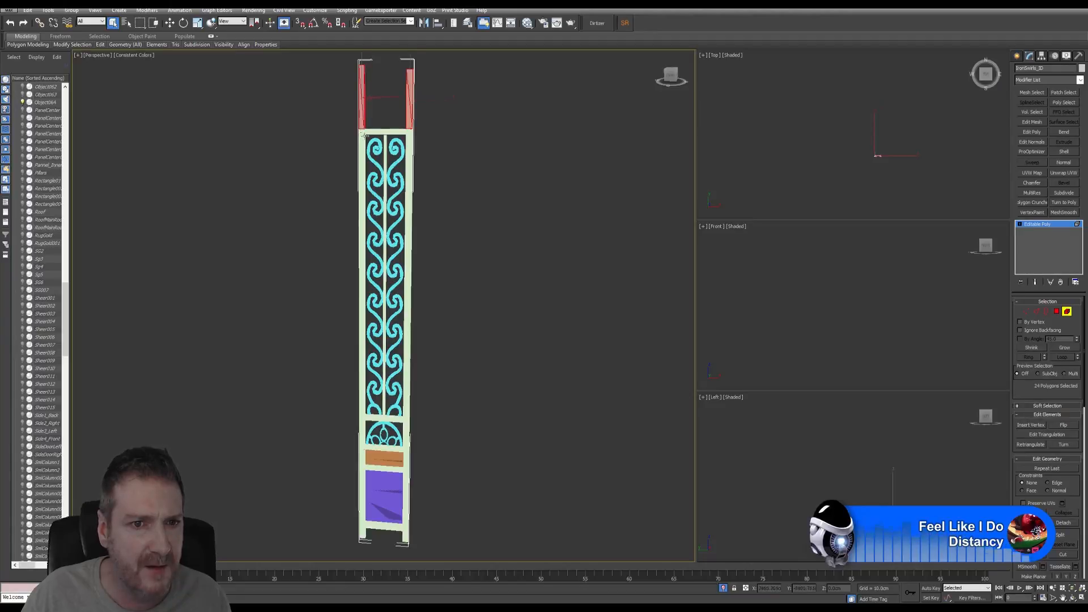
{"action": "left_click", "coordinate": [363, 135], "text": "ctrl"}
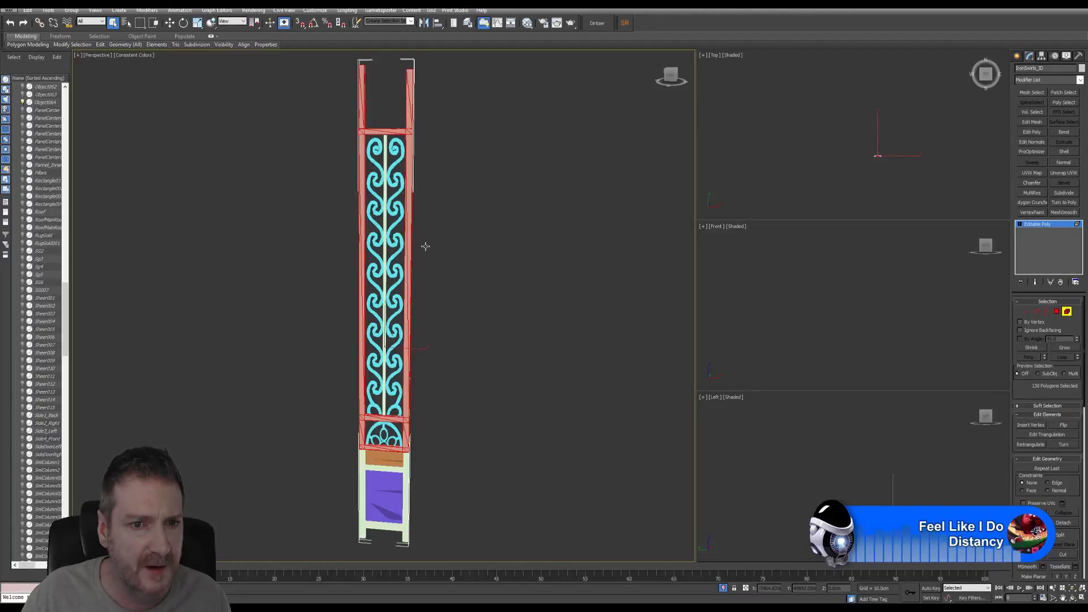
{"action": "left_click", "coordinate": [386, 195], "text": "ctrl"}
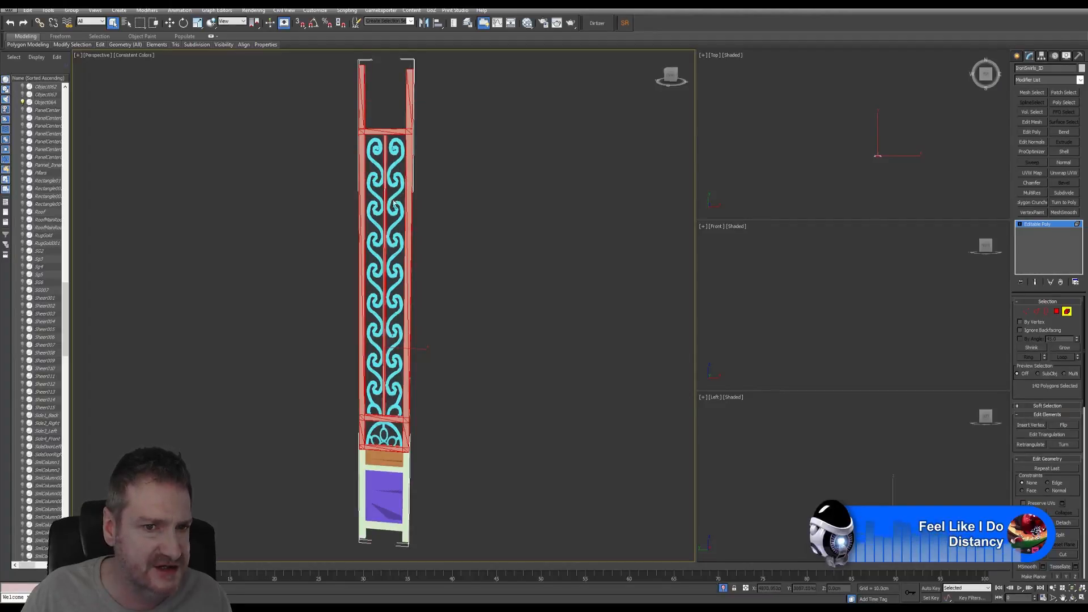
{"action": "left_click", "coordinate": [405, 468], "text": "ctrl"}
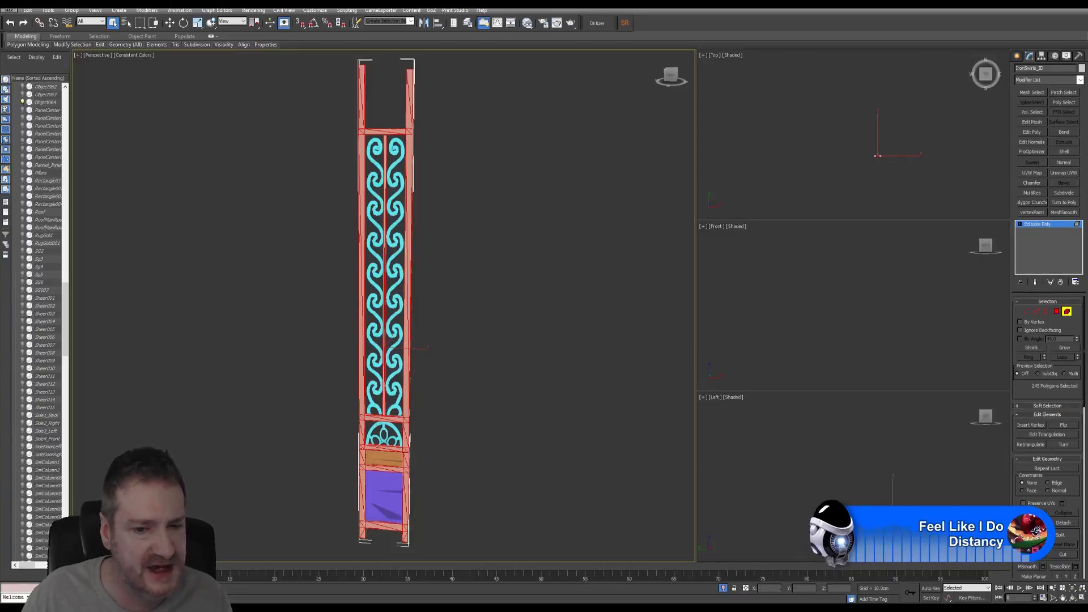
{"action": "left_click", "coordinate": [1072, 598]}
{"action": "left_click_drag", "start_coordinate": [381, 334], "coordinate": [426, 313]}
{"action": "left_click_drag", "start_coordinate": [373, 308], "coordinate": [354, 311]}
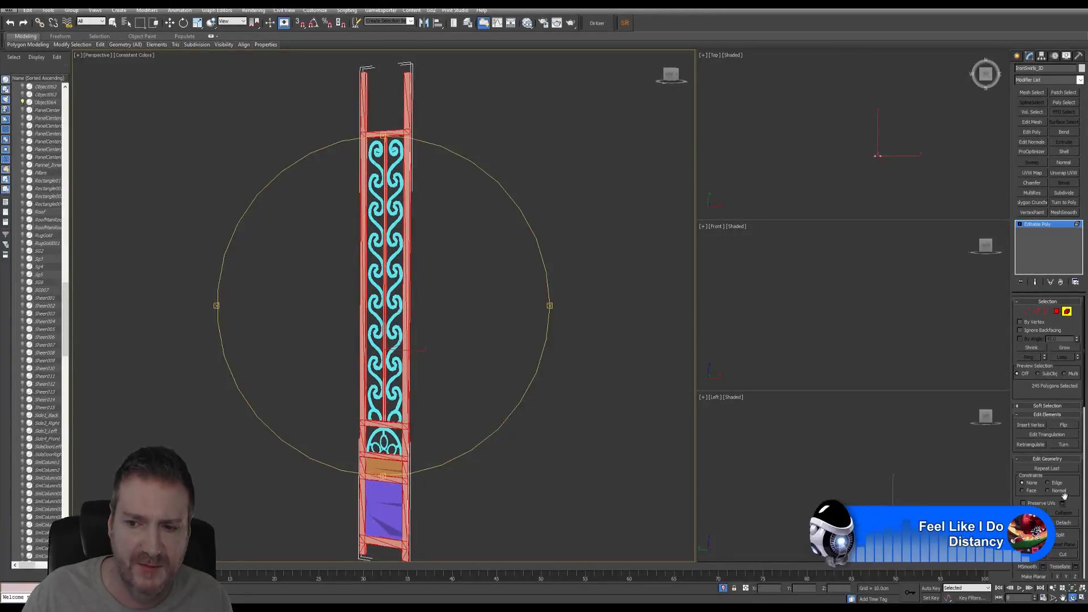
{"action": "left_click", "coordinate": [1064, 524]}
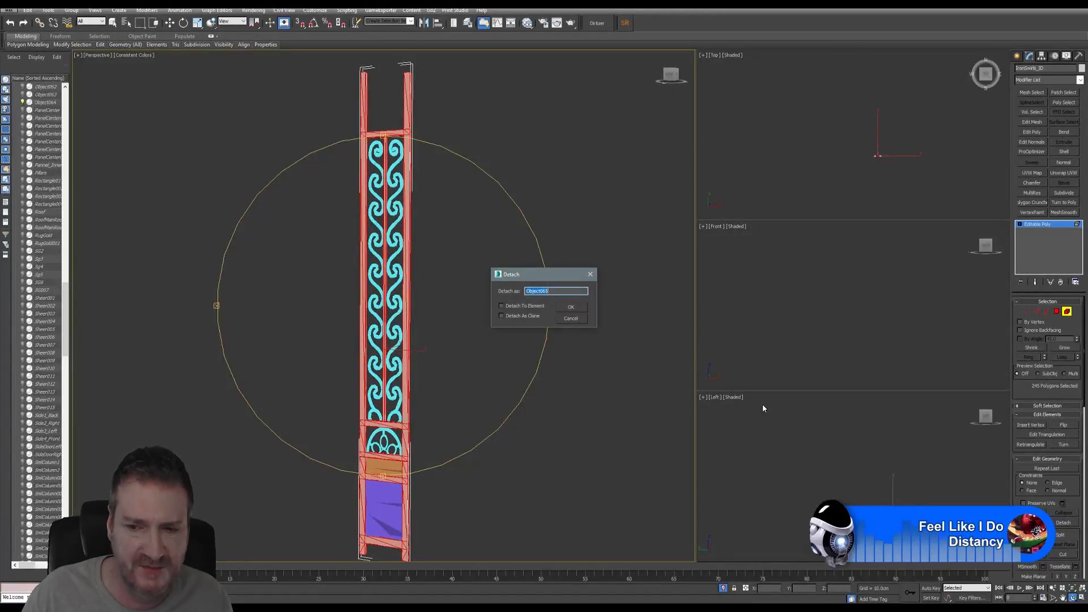
{"action": "left_click", "coordinate": [571, 308]}
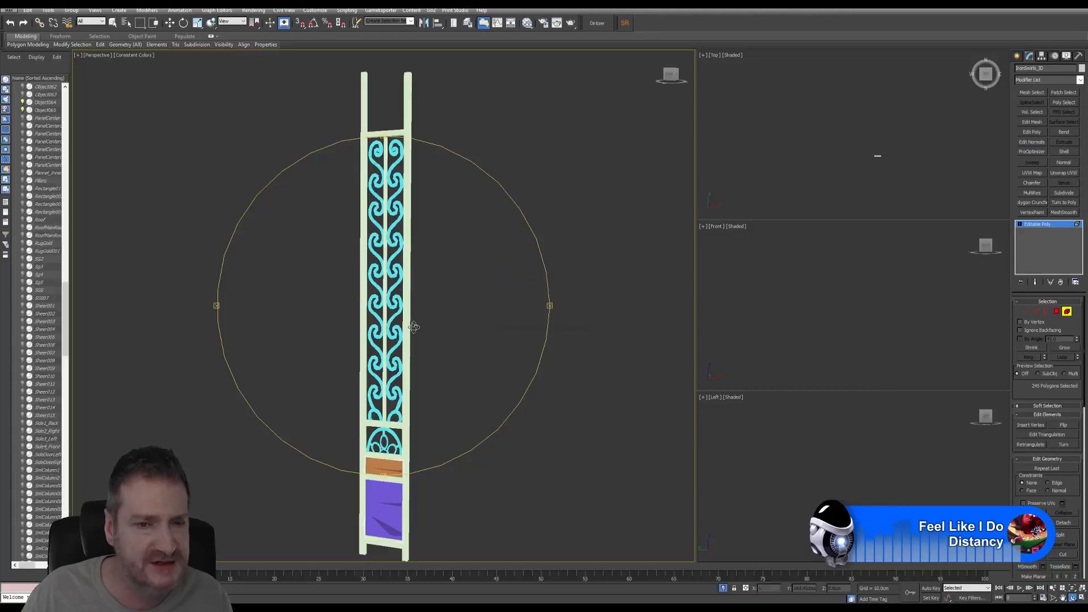
- Detach the orange band as Object066 and the purple panel as Object067
{"action": "left_click", "coordinate": [112, 22]}
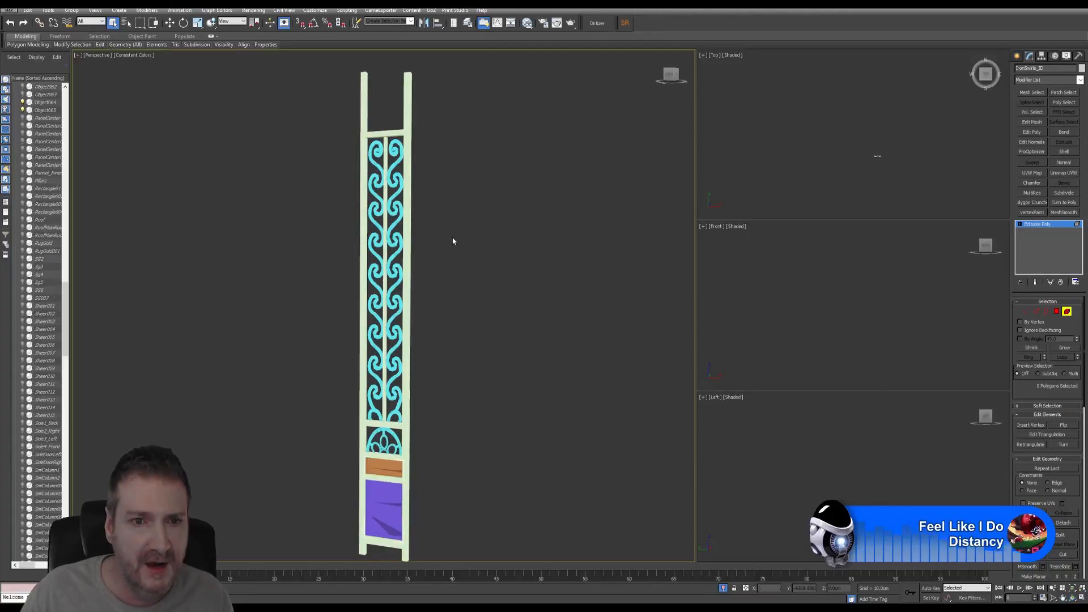
{"action": "middle_click_drag", "start_coordinate": [456, 224], "coordinate": [468, 205]}
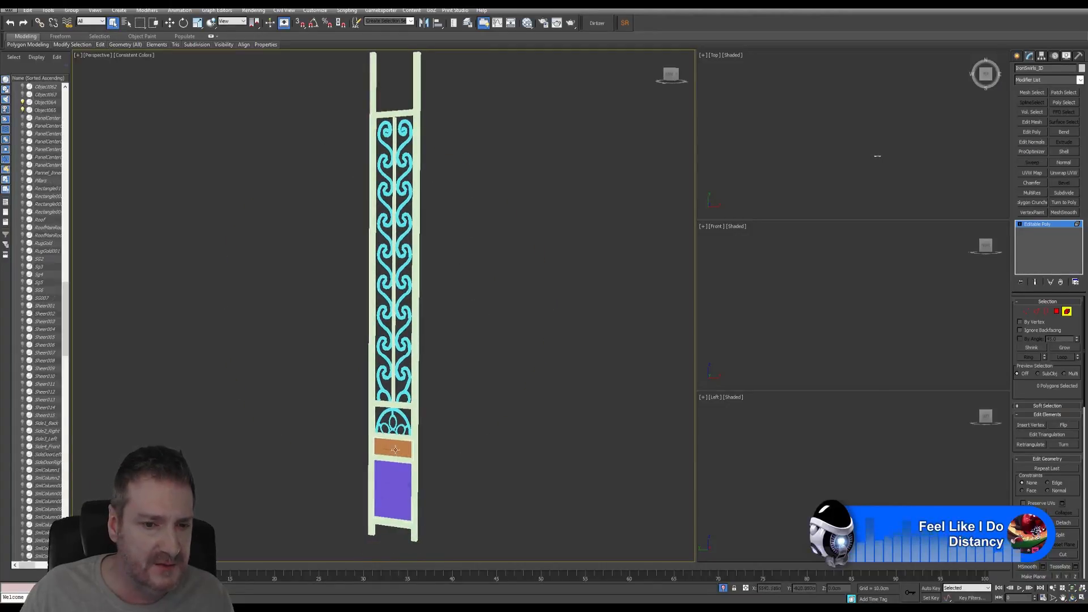
{"action": "left_click", "coordinate": [395, 450]}
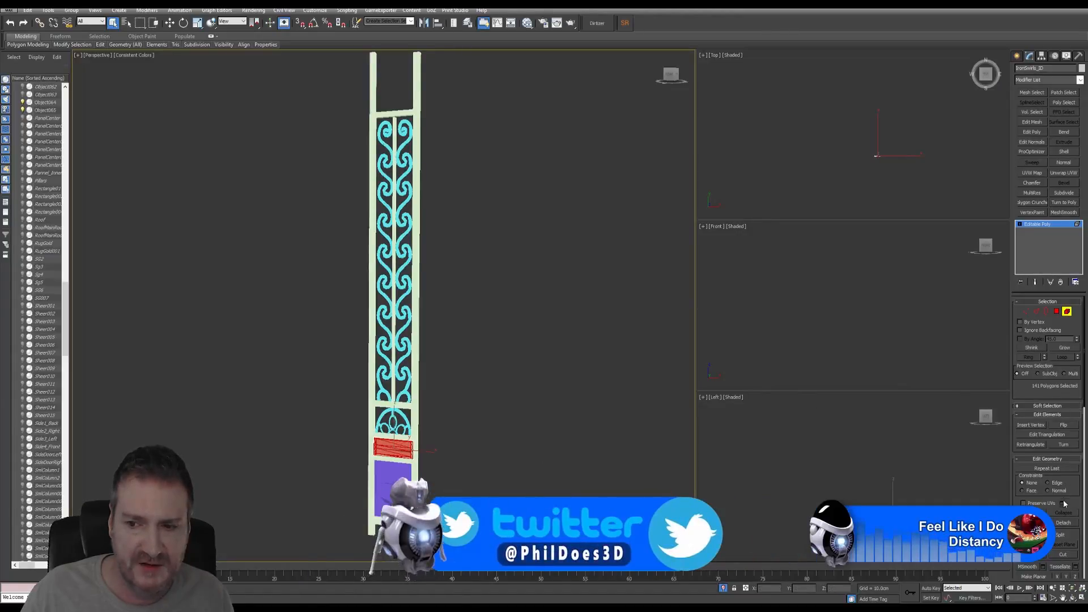
{"action": "left_click", "coordinate": [1063, 522]}
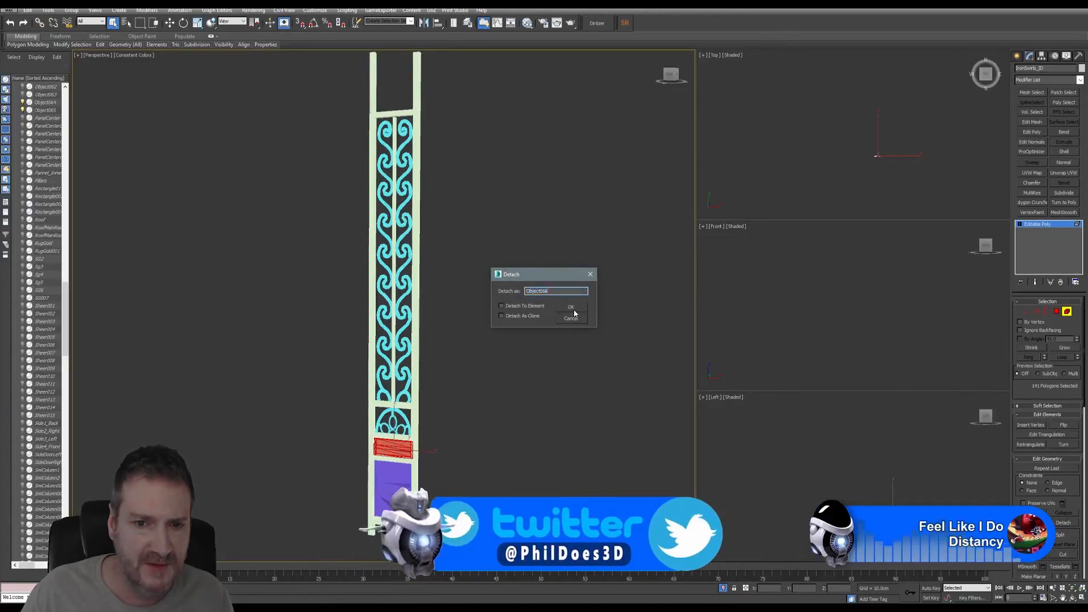
{"action": "left_click", "coordinate": [571, 307]}
{"action": "left_click", "coordinate": [392, 478]}
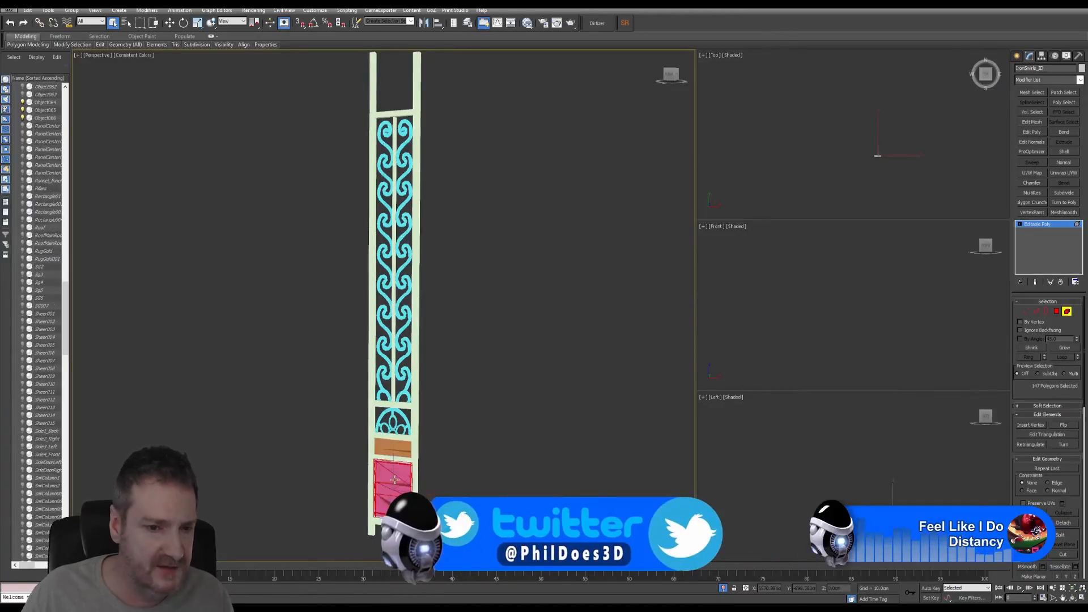
{"action": "left_click", "coordinate": [1063, 522]}
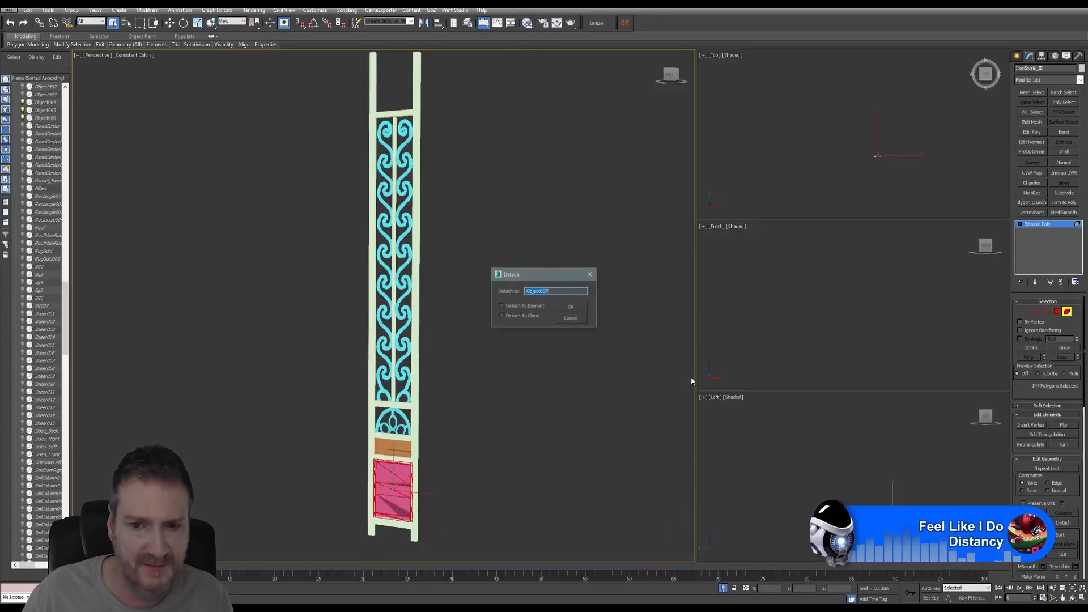
{"action": "left_click", "coordinate": [572, 308]}
- Select Object067 and add an Unwrap UVW modifier
{"action": "left_click", "coordinate": [1066, 312]}
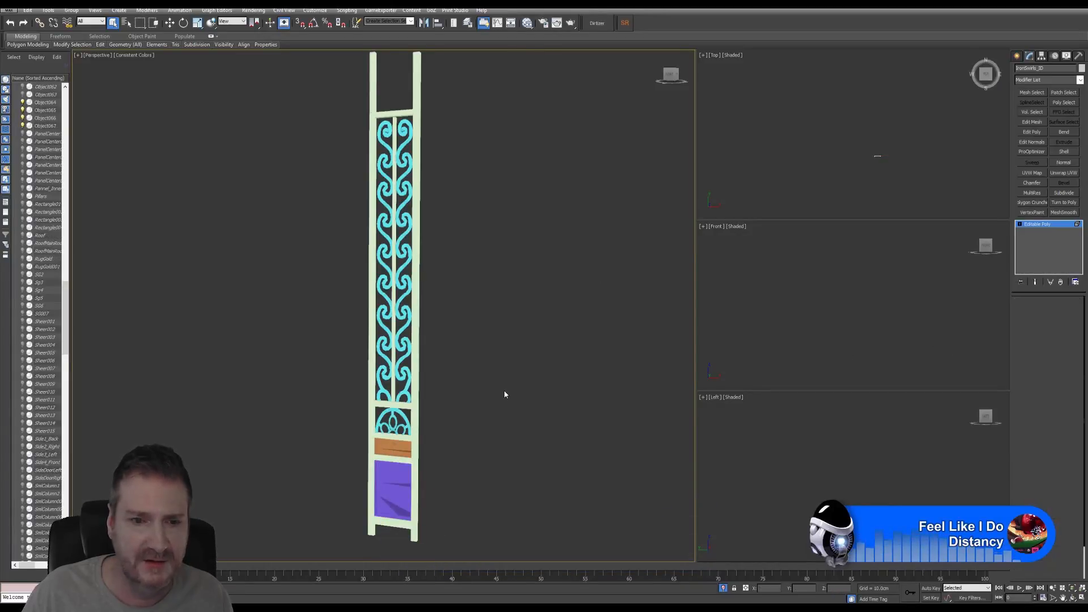
{"action": "left_click", "coordinate": [386, 481]}
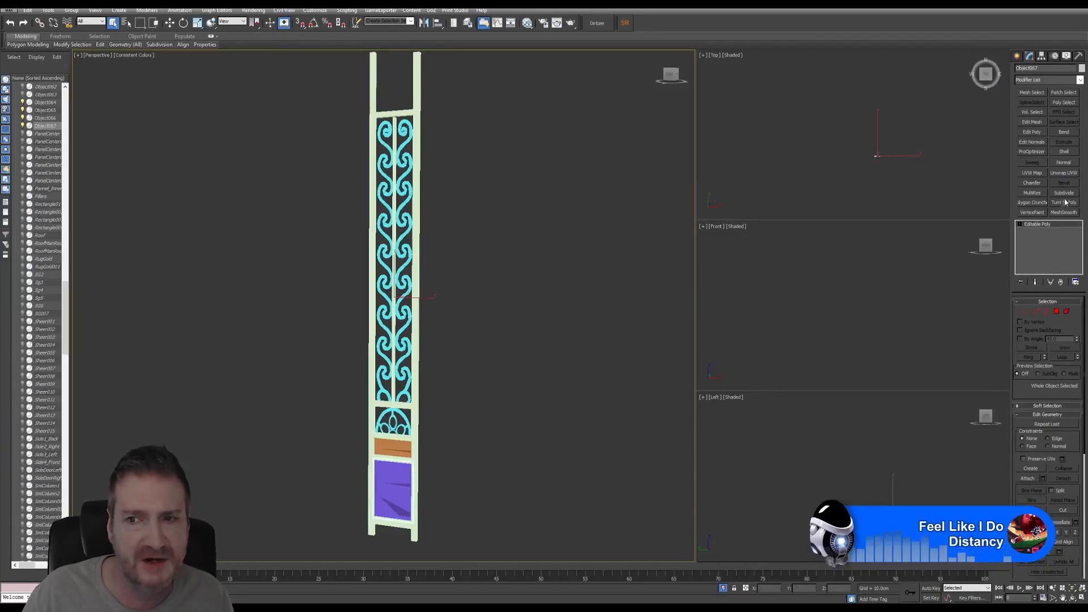
{"action": "left_click", "coordinate": [1064, 173]}
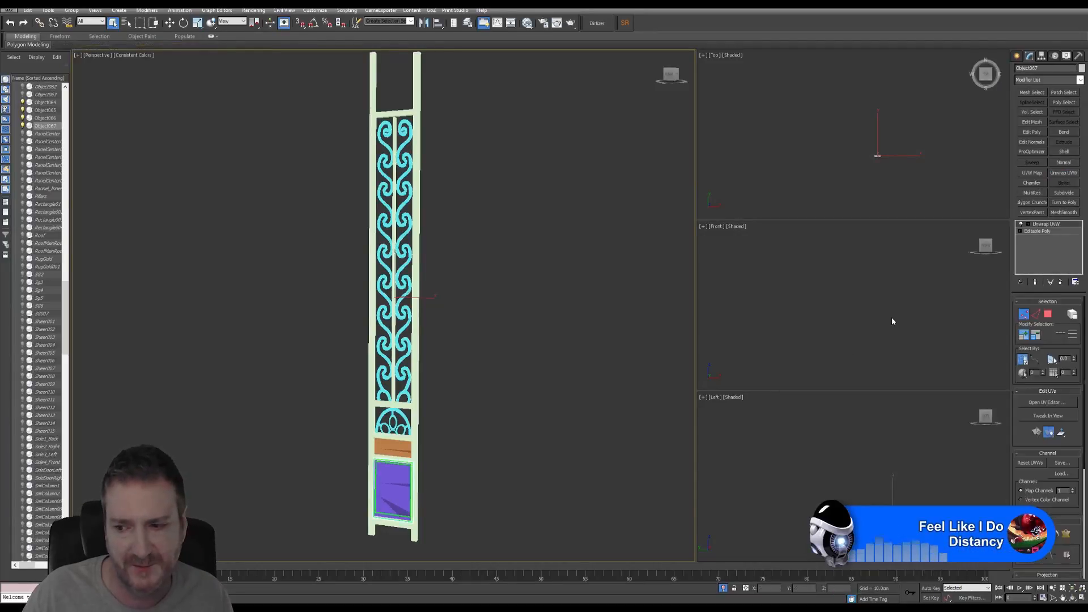
- In Edit UVWs, select all of the panel's UV faces and apply Flatten Mapping with defaults
{"action": "left_click", "coordinate": [1052, 403]}
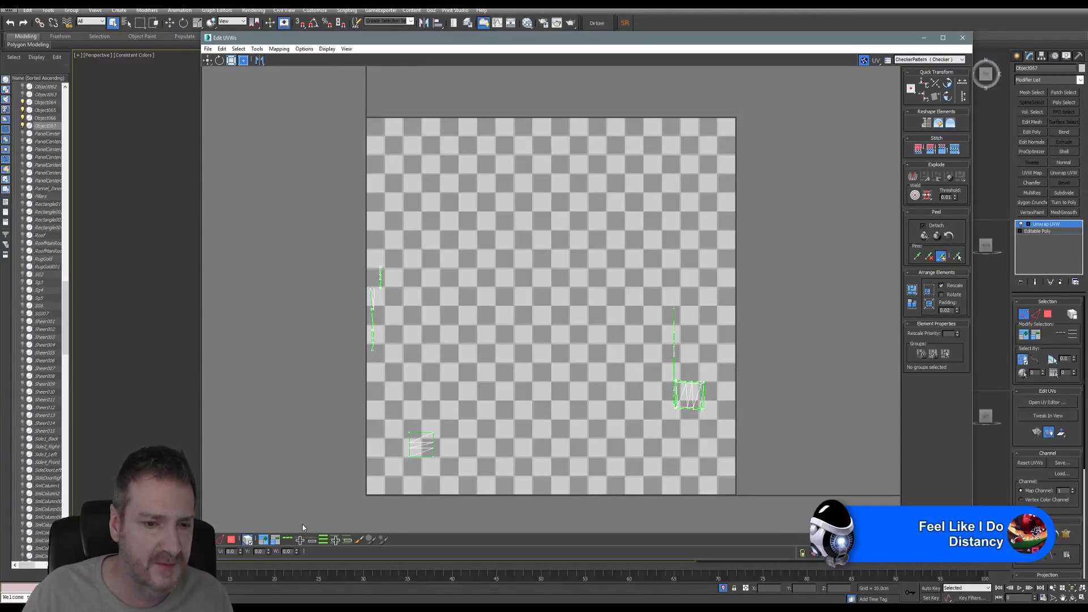
{"action": "left_click", "coordinate": [232, 541]}
{"action": "key", "text": "ctrl+a"}
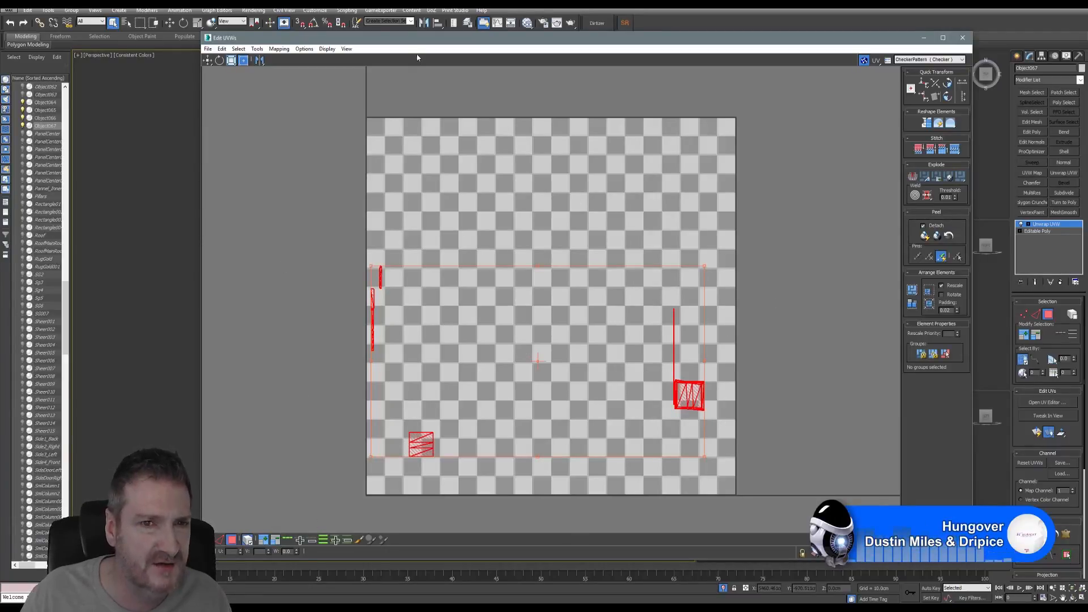
{"action": "left_click_drag", "start_coordinate": [420, 37], "coordinate": [577, 36]}
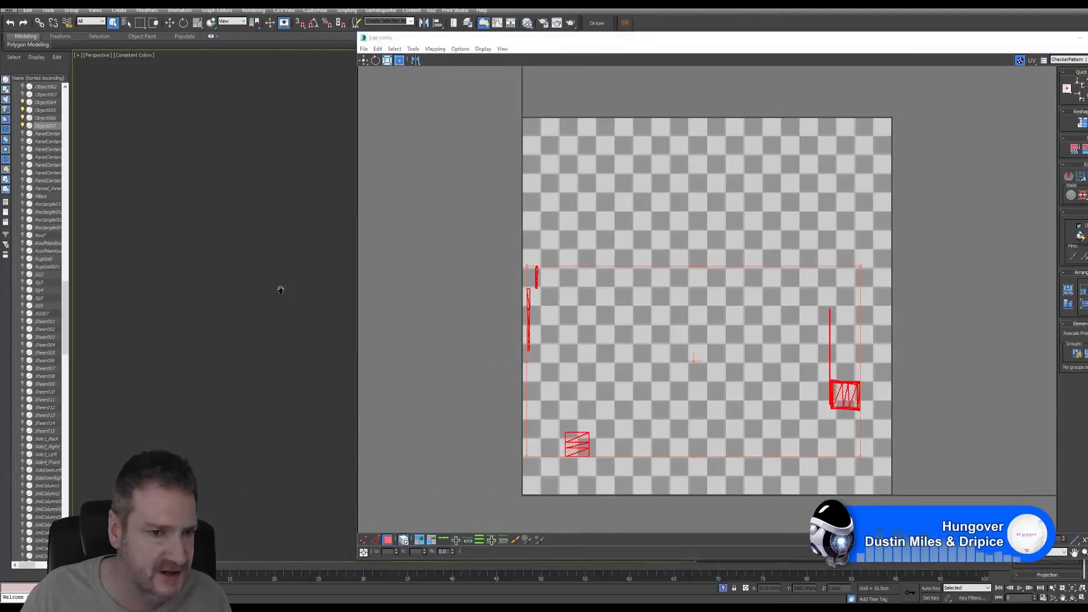
{"action": "middle_click_drag", "start_coordinate": [197, 281], "coordinate": [187, 279]}
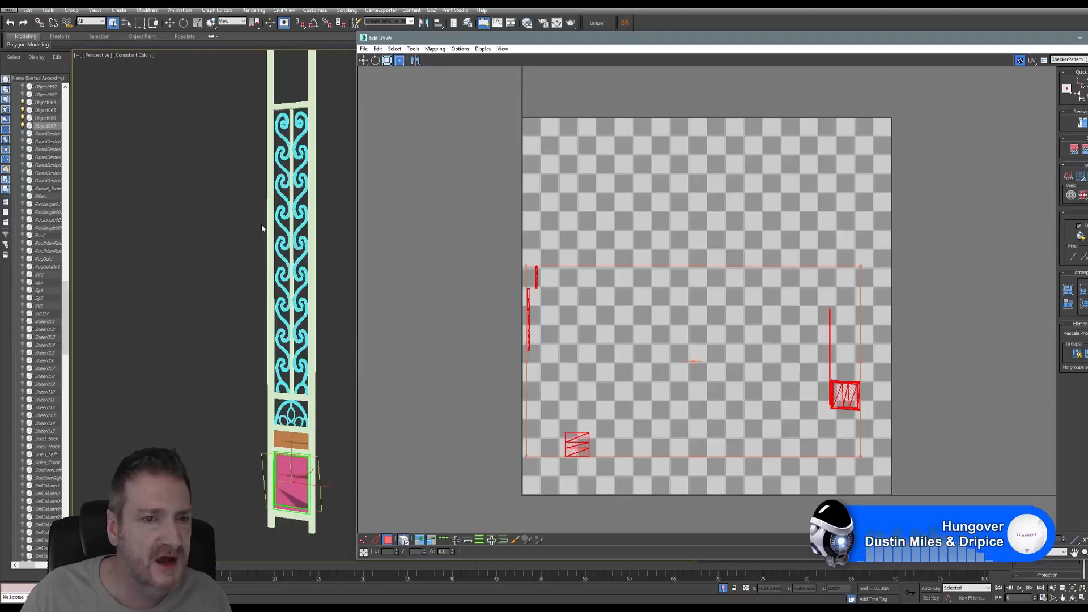
{"action": "left_click", "coordinate": [414, 50]}
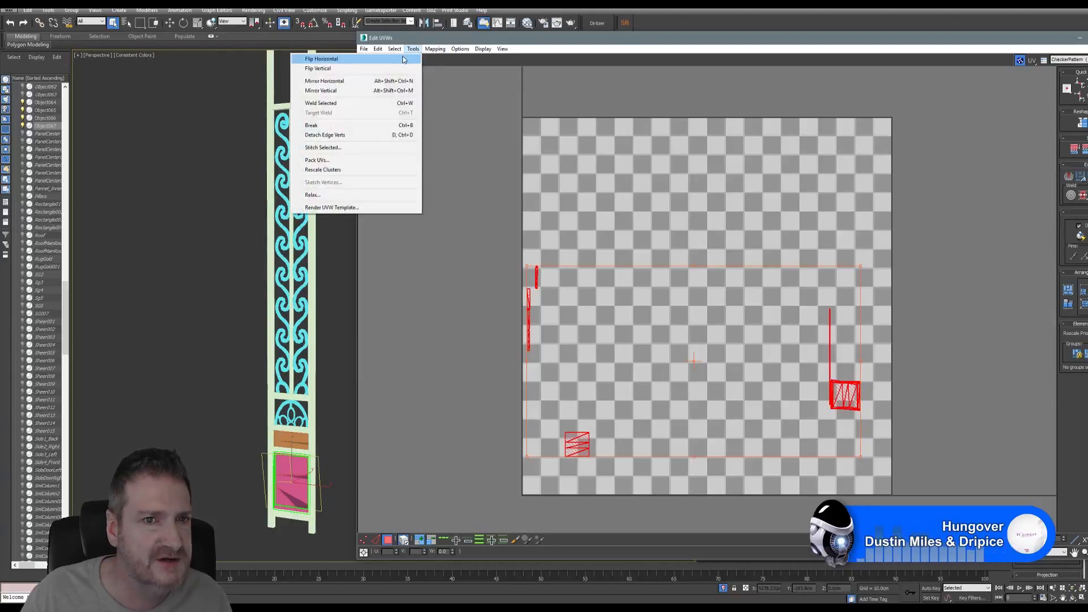
{"action": "left_click", "coordinate": [422, 59]}
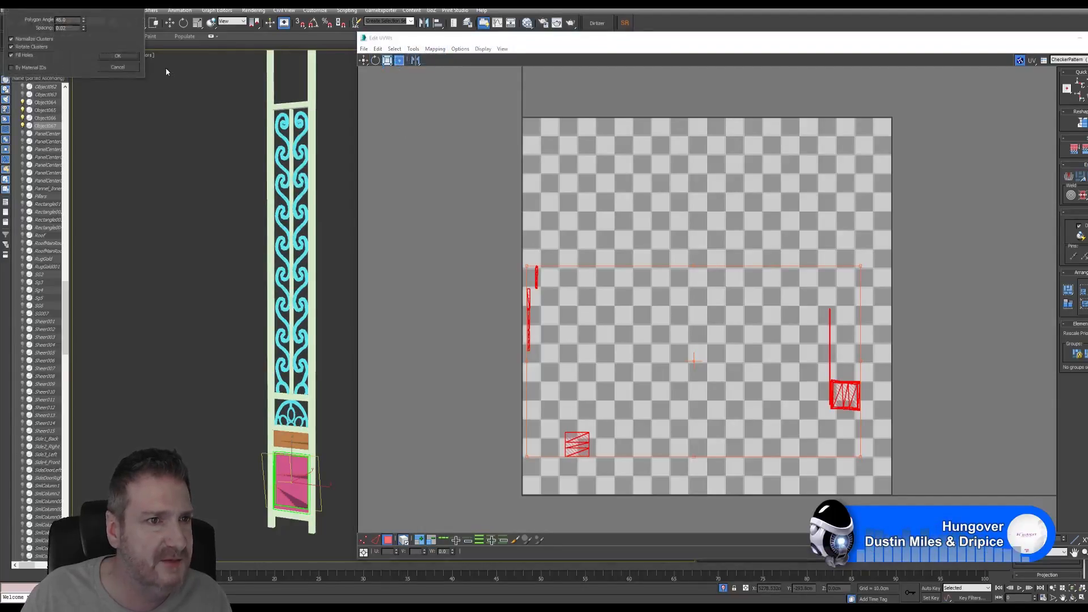
{"action": "left_click", "coordinate": [117, 55]}
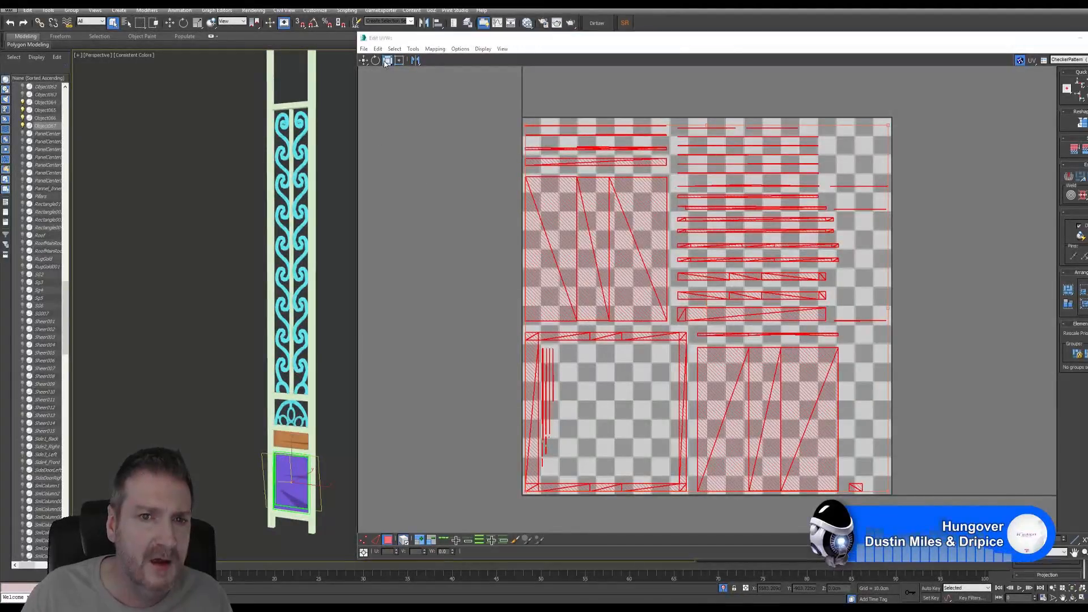
- Scale the UV islands down, move them off the 0–1 tile, and close Edit UVWs
{"action": "left_click_drag", "start_coordinate": [582, 231], "coordinate": [600, 439]}
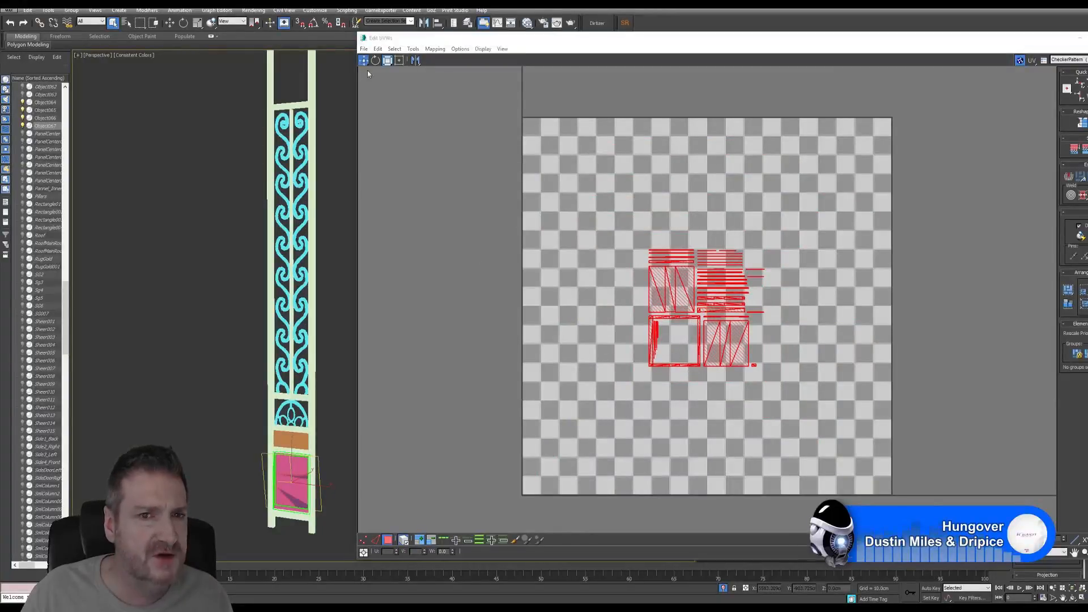
{"action": "key", "text": "w"}
{"action": "left_click_drag", "start_coordinate": [605, 316], "coordinate": [347, 442]}
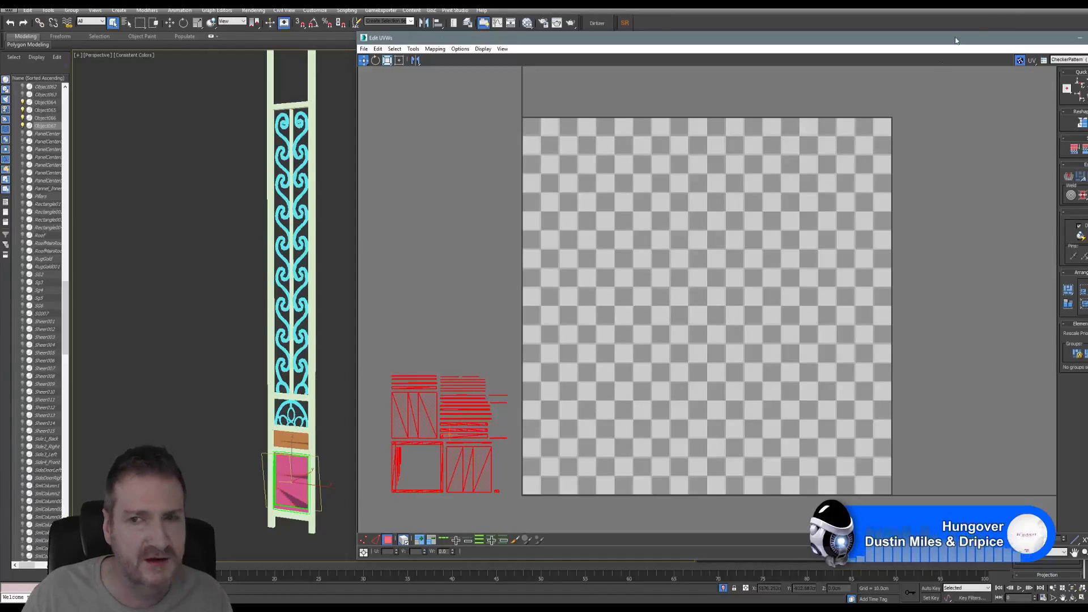
{"action": "left_click_drag", "start_coordinate": [1042, 43], "coordinate": [949, 42]}
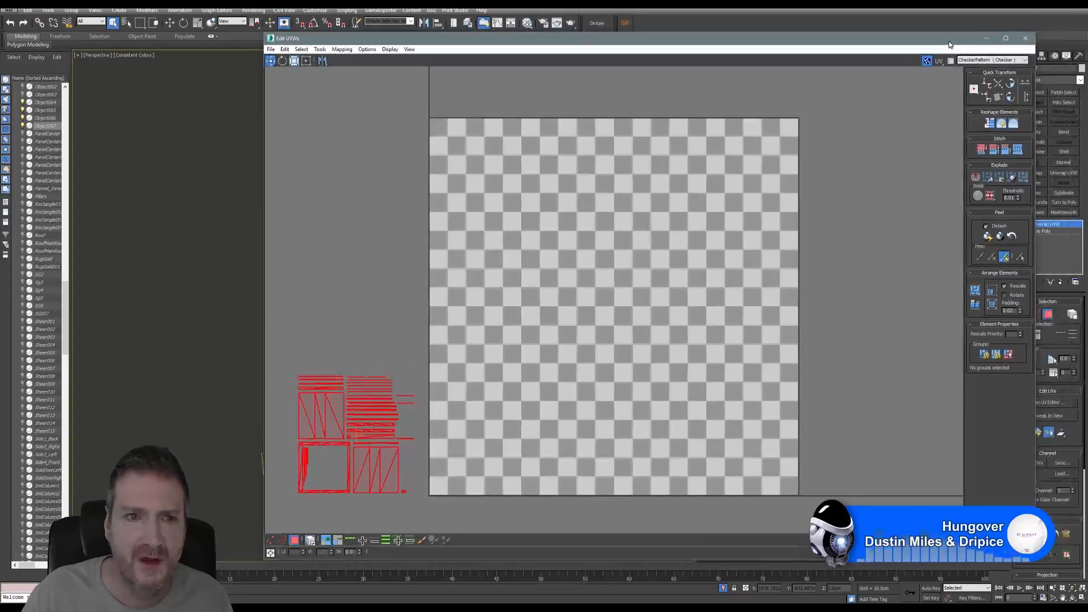
{"action": "left_click_drag", "start_coordinate": [1036, 107], "coordinate": [959, 107]}
{"action": "left_click_drag", "start_coordinate": [868, 39], "coordinate": [936, 31]}
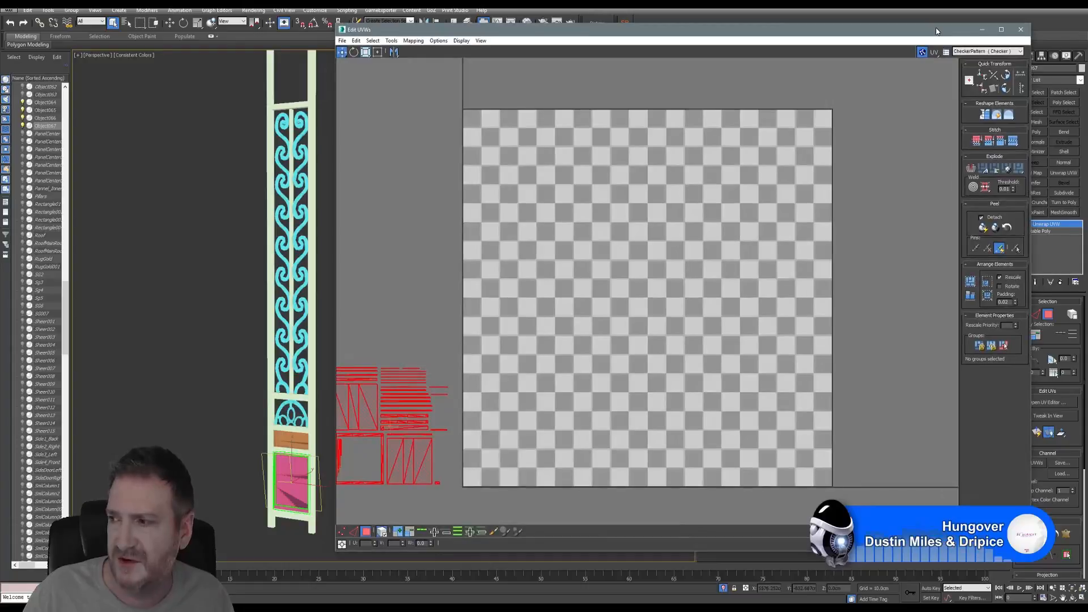
{"action": "left_click", "coordinate": [1021, 29]}
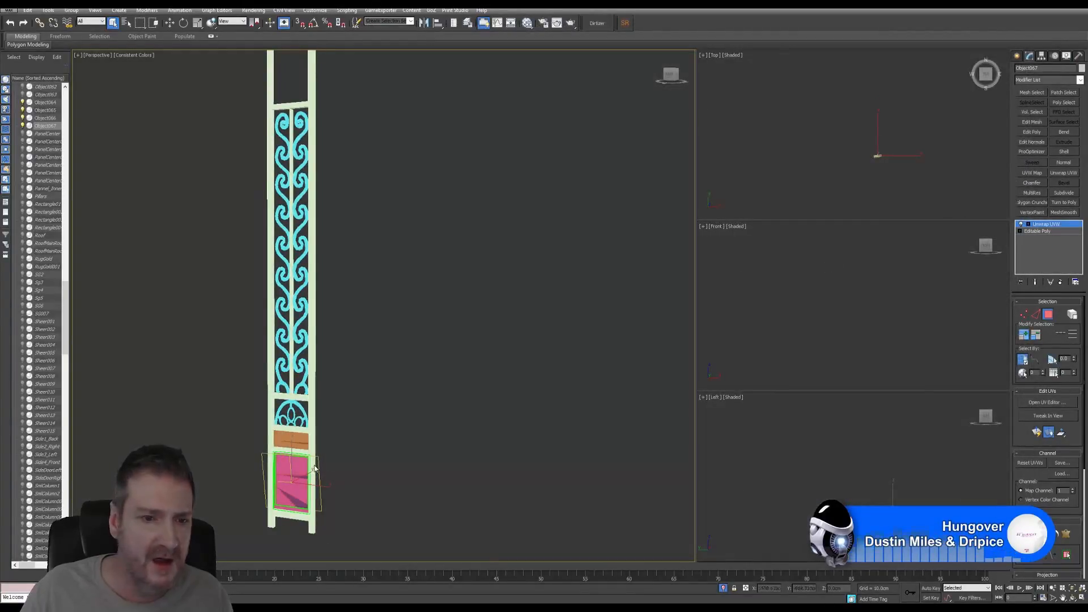
- Exit the Unwrap sub-object mode and select the cyan filigree object
{"action": "left_click", "coordinate": [1048, 313]}
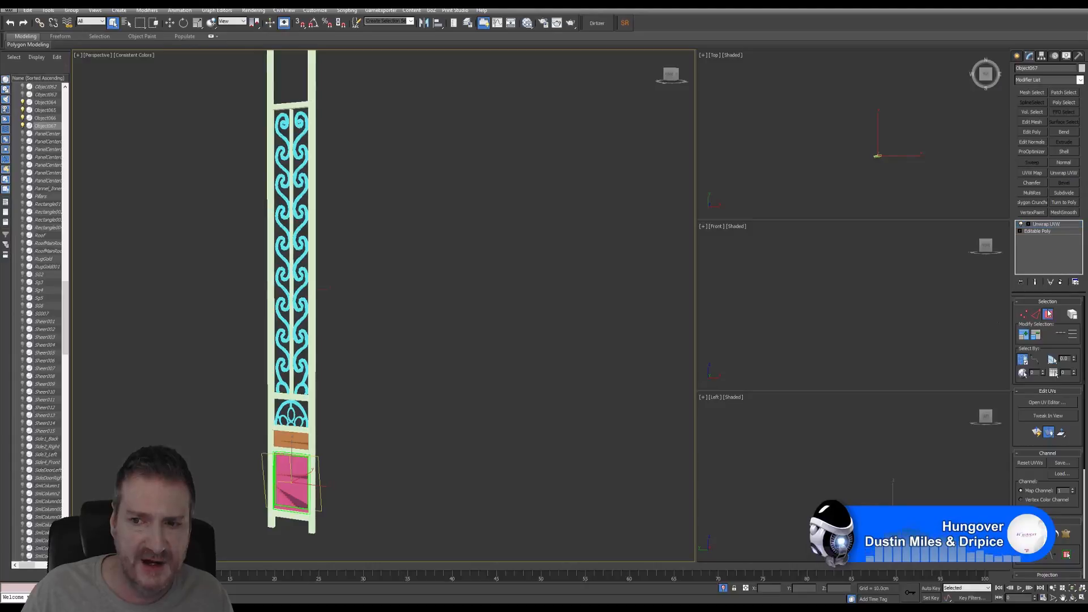
{"action": "left_click", "coordinate": [298, 440]}
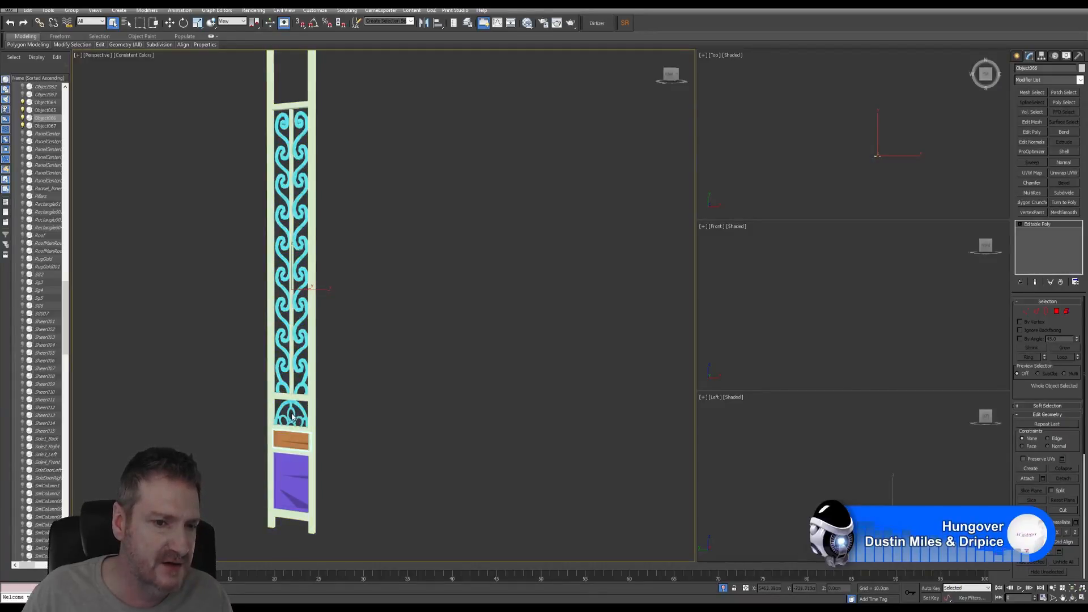
{"action": "middle_click_drag", "start_coordinate": [301, 426], "coordinate": [328, 428]}
{"action": "scroll", "coordinate": [328, 428], "scroll_direction": "up", "scroll_amount": 3}
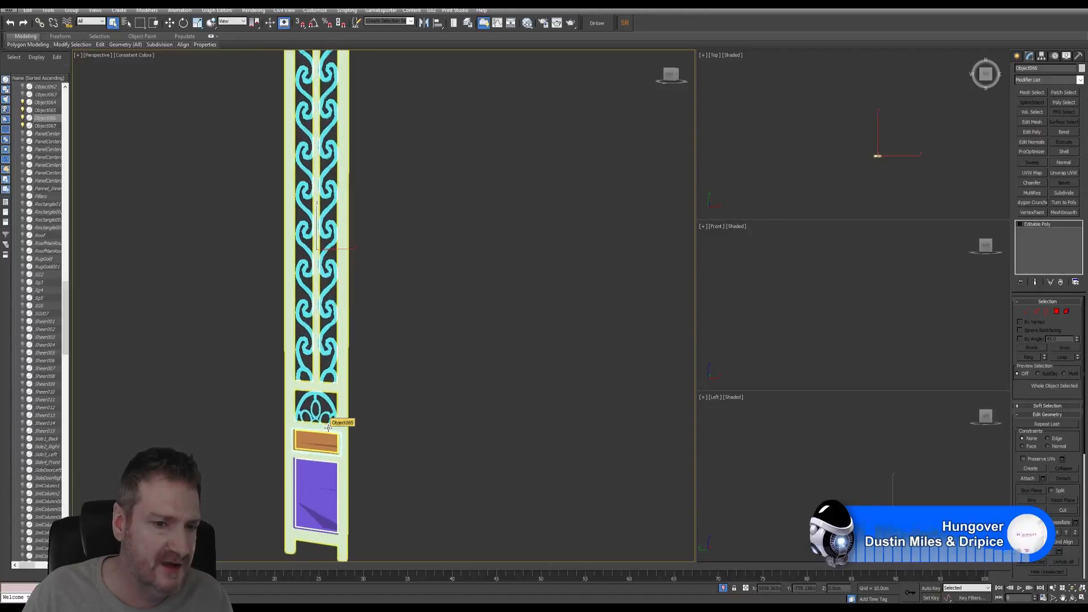
{"action": "scroll", "coordinate": [328, 428], "scroll_direction": "up", "scroll_amount": 4}
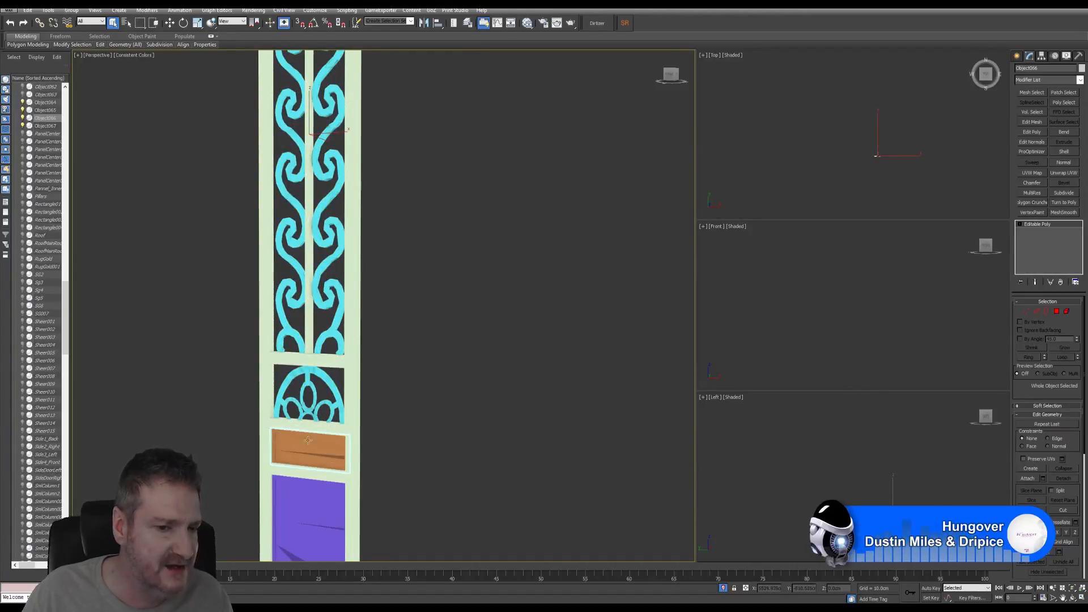
{"action": "left_click", "coordinate": [325, 380]}
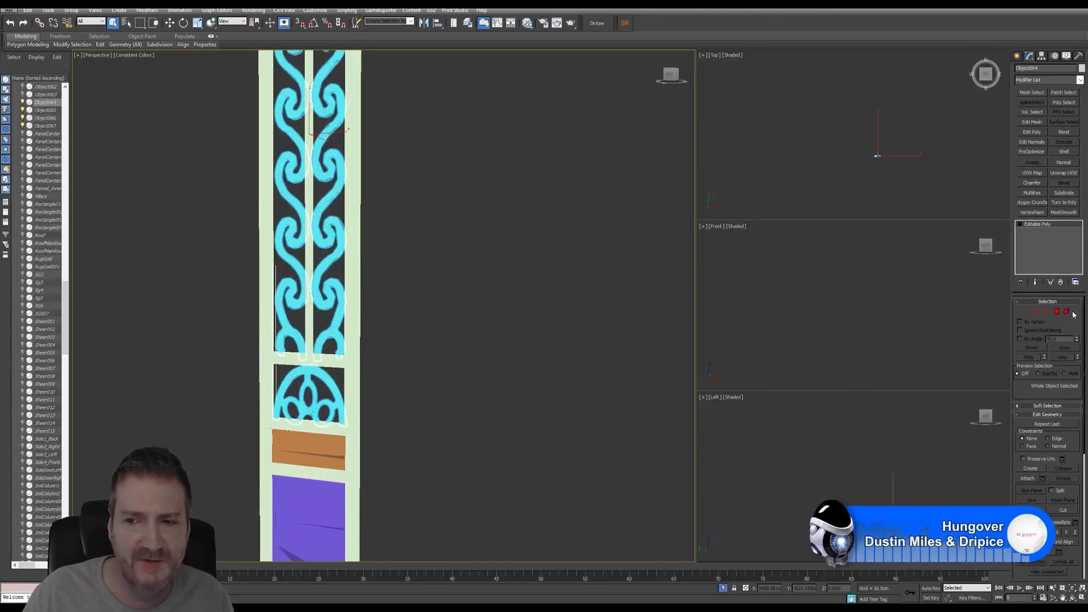
- Select only the fan ornament's elements, detach them as Object068, and select it
{"action": "left_click", "coordinate": [1066, 311]}
{"action": "left_click", "coordinate": [325, 377]}
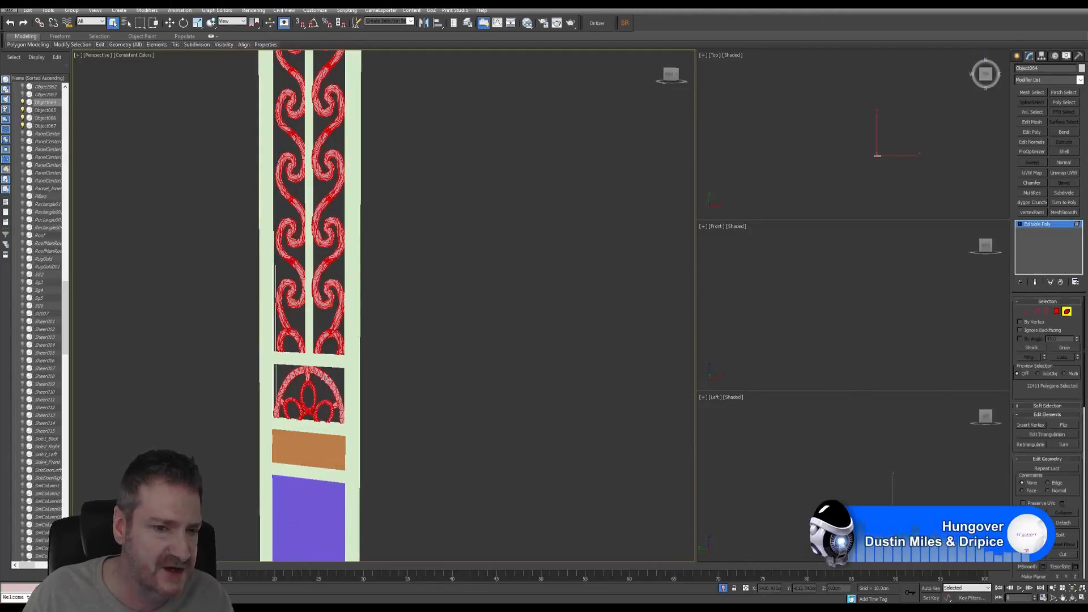
{"action": "scroll", "coordinate": [420, 392], "scroll_direction": "down", "scroll_amount": 5}
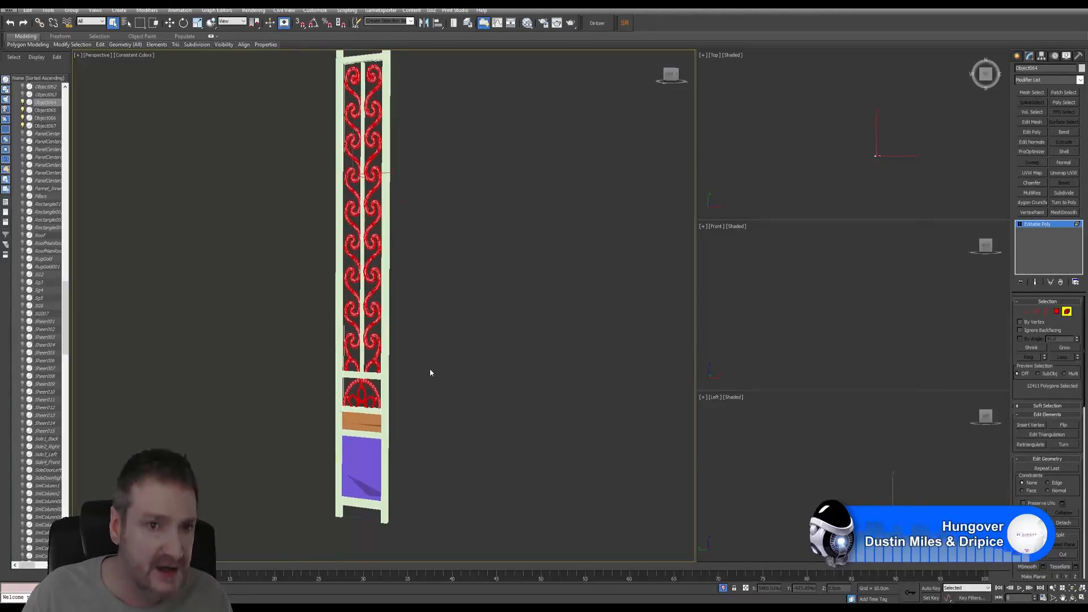
{"action": "middle_click_drag", "start_coordinate": [424, 386], "coordinate": [420, 403]}
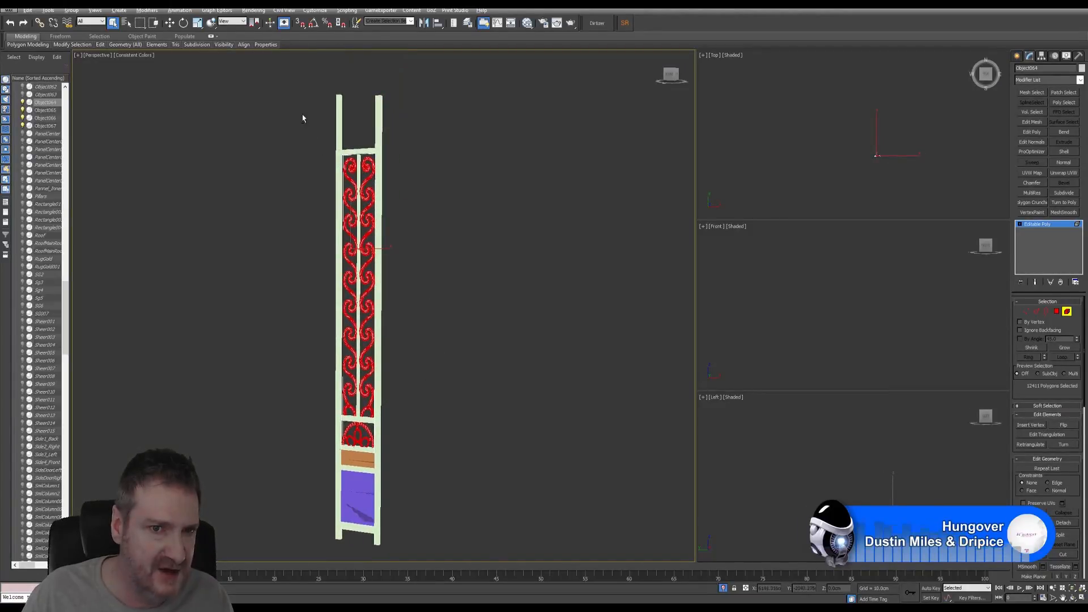
{"action": "left_click_drag", "start_coordinate": [470, 383], "coordinate": [463, 415]}
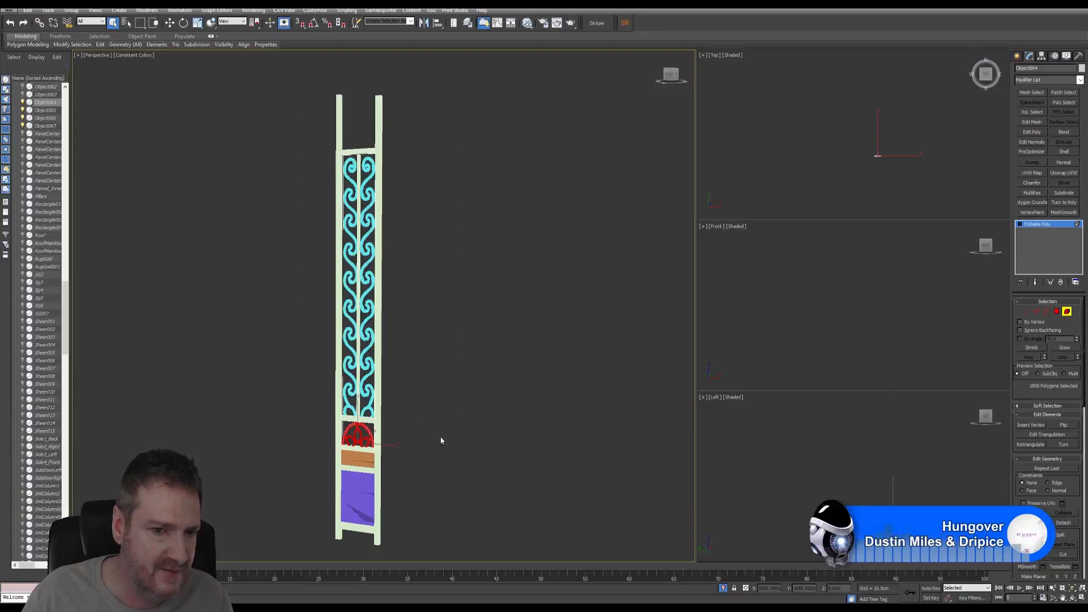
{"action": "middle_click_drag", "start_coordinate": [403, 446], "coordinate": [422, 409]}
{"action": "scroll", "coordinate": [421, 402], "scroll_direction": "up", "scroll_amount": 2}
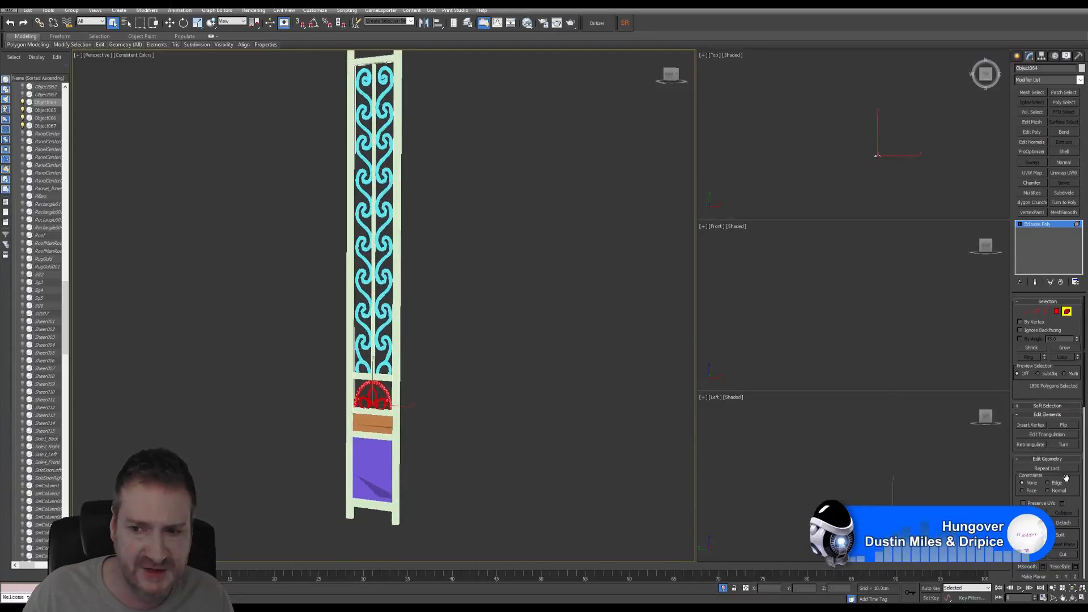
{"action": "left_click", "coordinate": [1064, 524]}
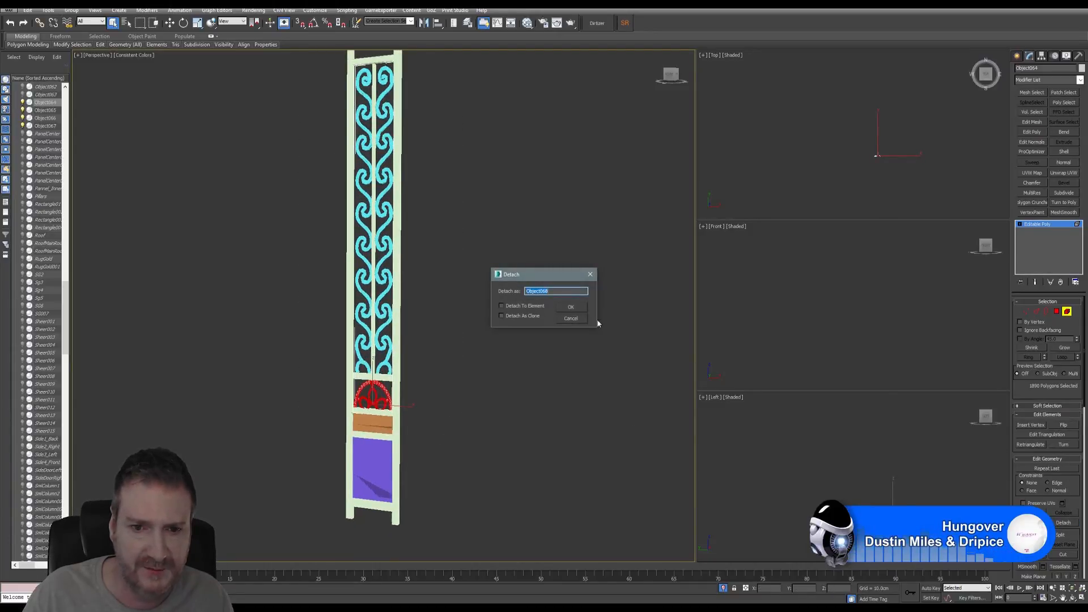
{"action": "left_click", "coordinate": [577, 310]}
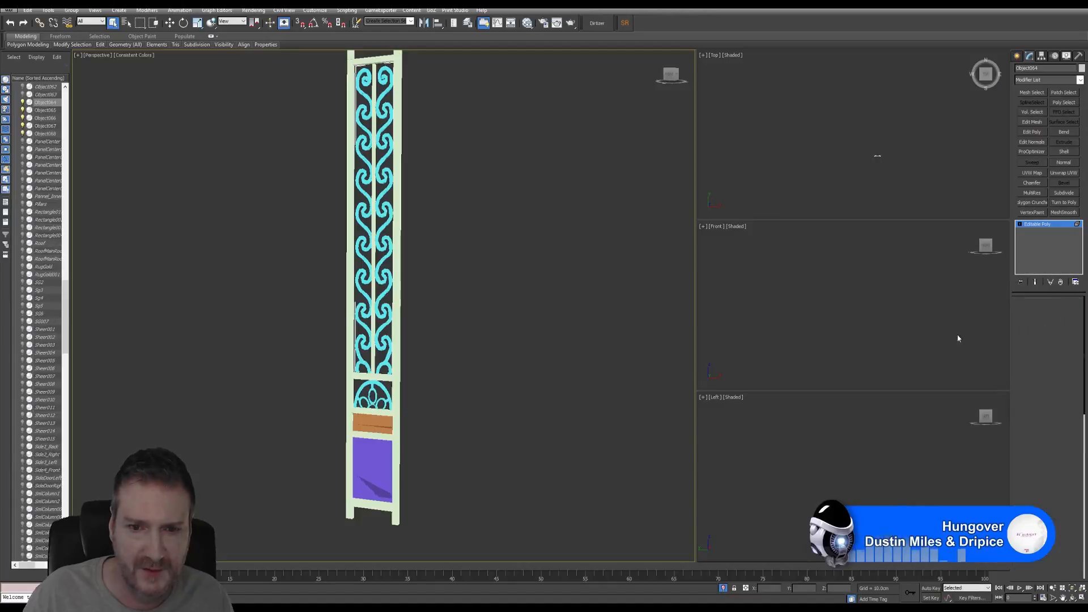
{"action": "key", "text": "5"}
{"action": "left_click", "coordinate": [375, 391]}
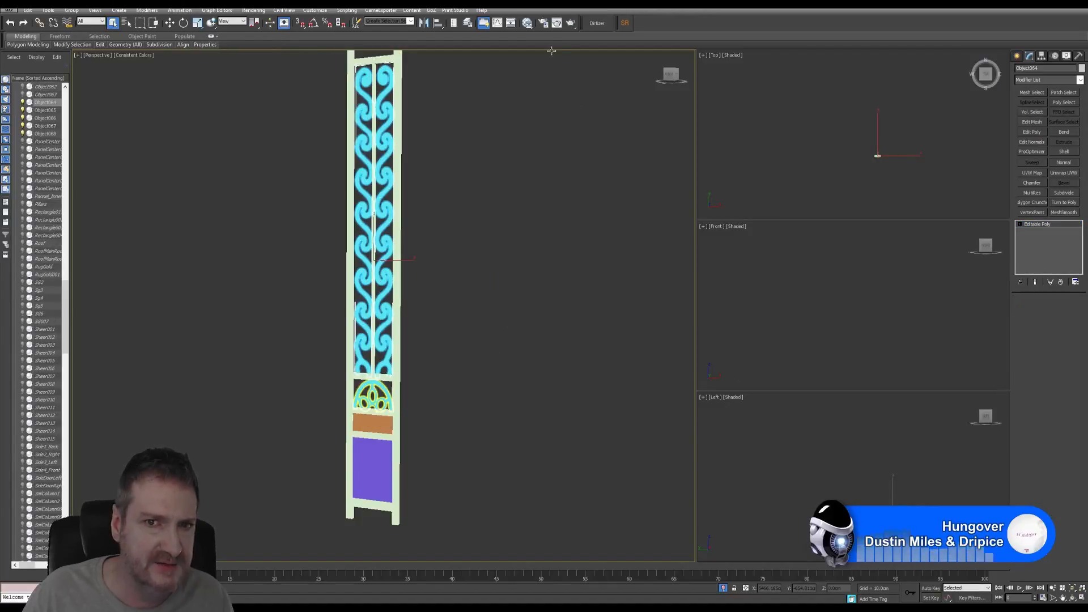
- Assign the GoldMetal material to the fan ornament from the Slate Material Editor
{"action": "left_click", "coordinate": [527, 23]}
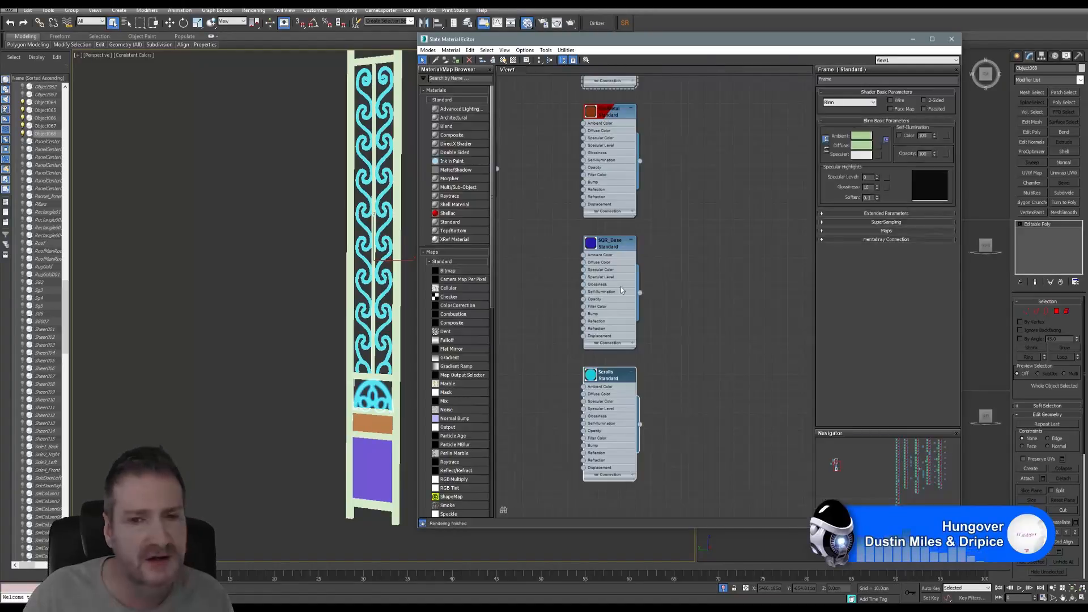
{"action": "middle_click_drag", "start_coordinate": [650, 184], "coordinate": [622, 210]}
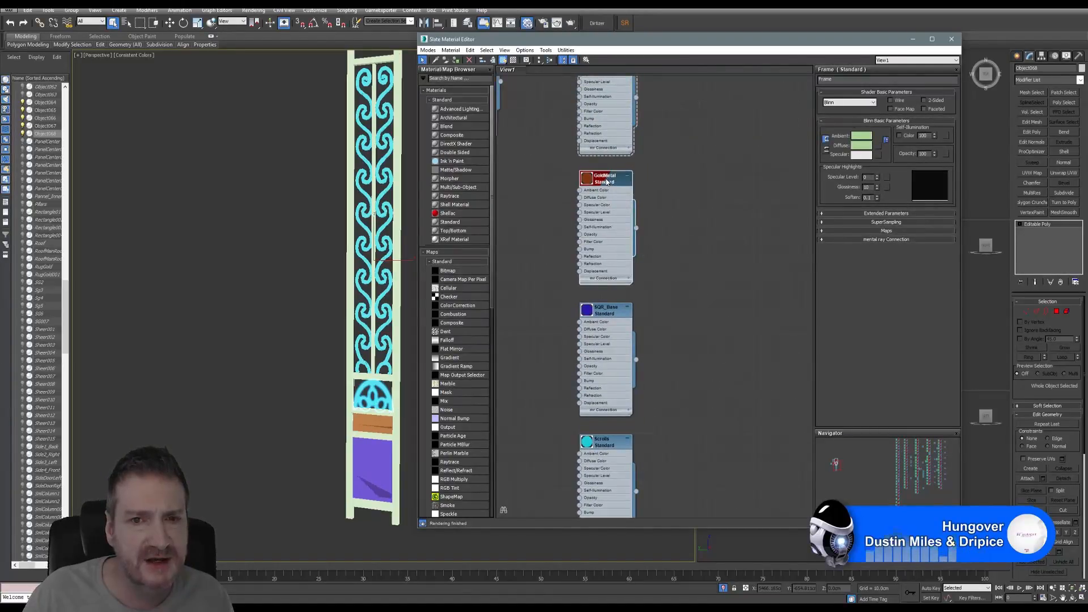
{"action": "right_click", "coordinate": [606, 180]}
{"action": "left_click", "coordinate": [640, 192]}
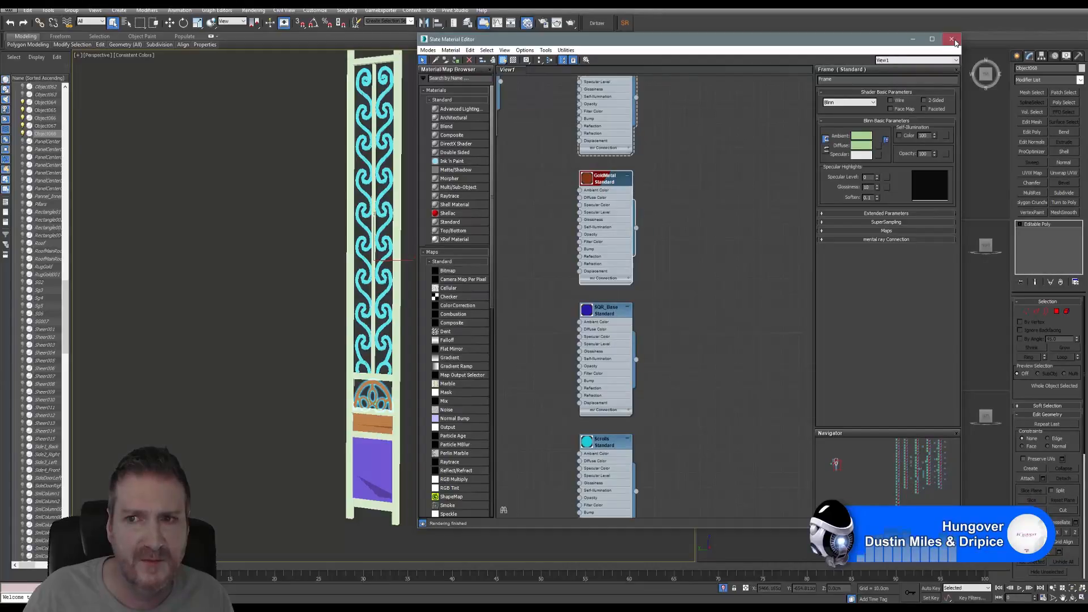
{"action": "left_click", "coordinate": [952, 40]}
- Attach the orange wooden panel to the ornament and add an Unwrap UVW modifier
{"action": "scroll", "coordinate": [467, 424], "scroll_direction": "up", "scroll_amount": 3}
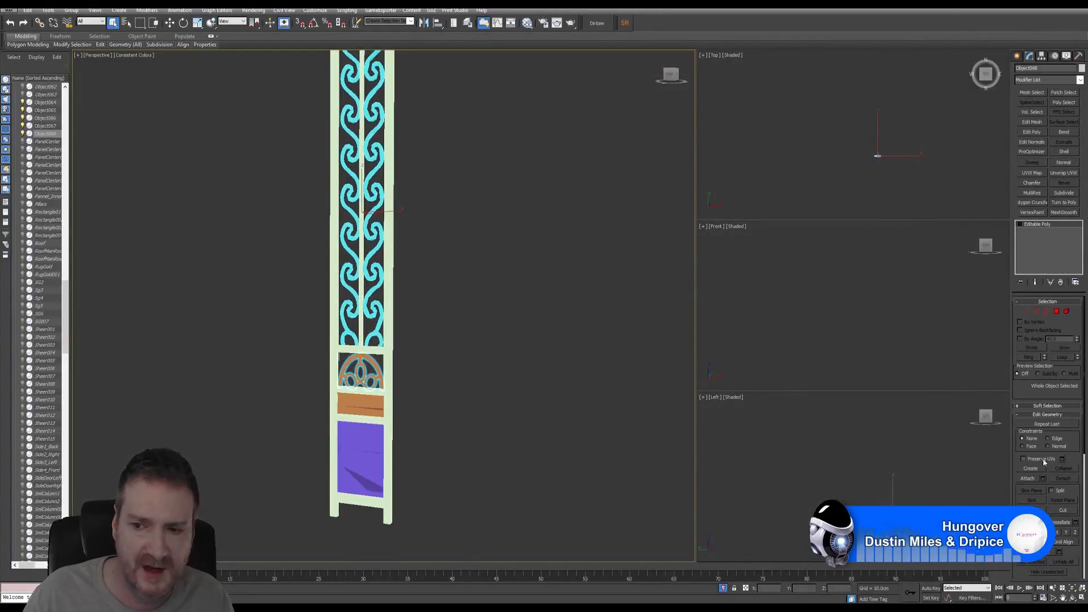
{"action": "key", "text": "w"}
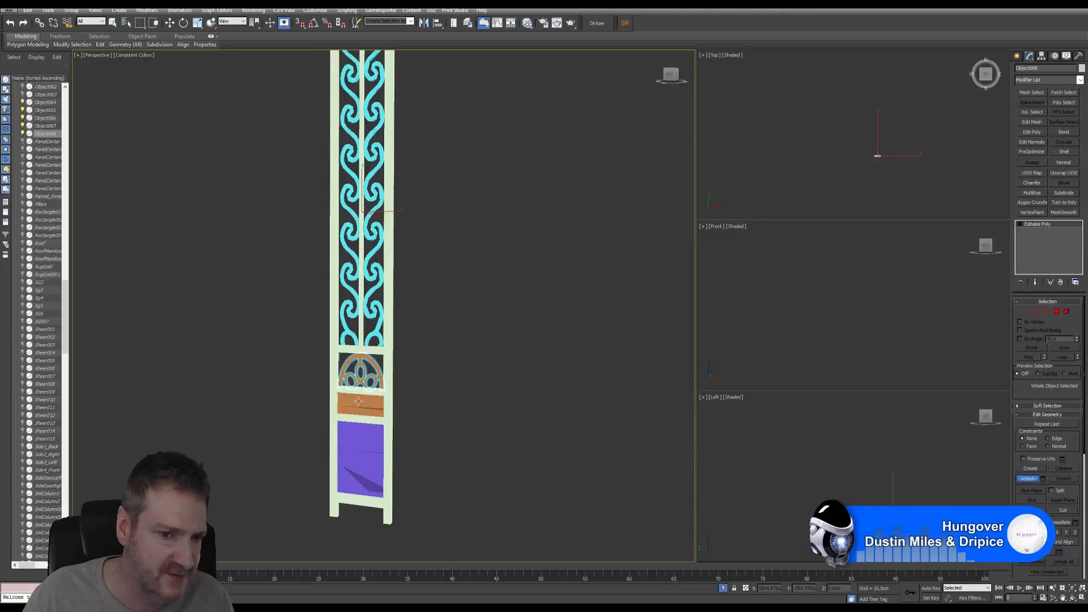
{"action": "left_click", "coordinate": [358, 401]}
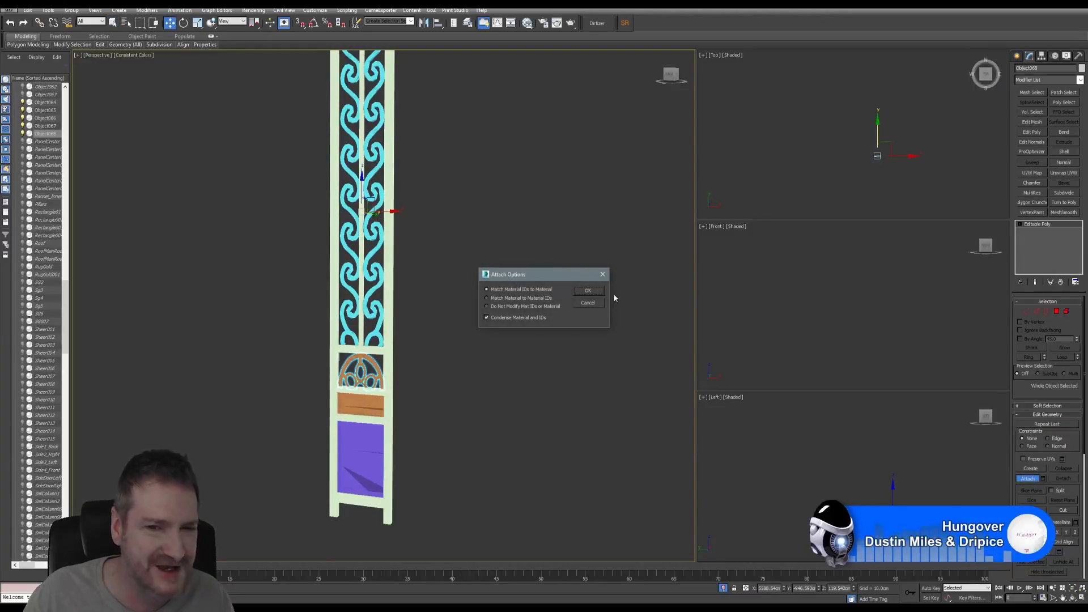
{"action": "left_click", "coordinate": [588, 290]}
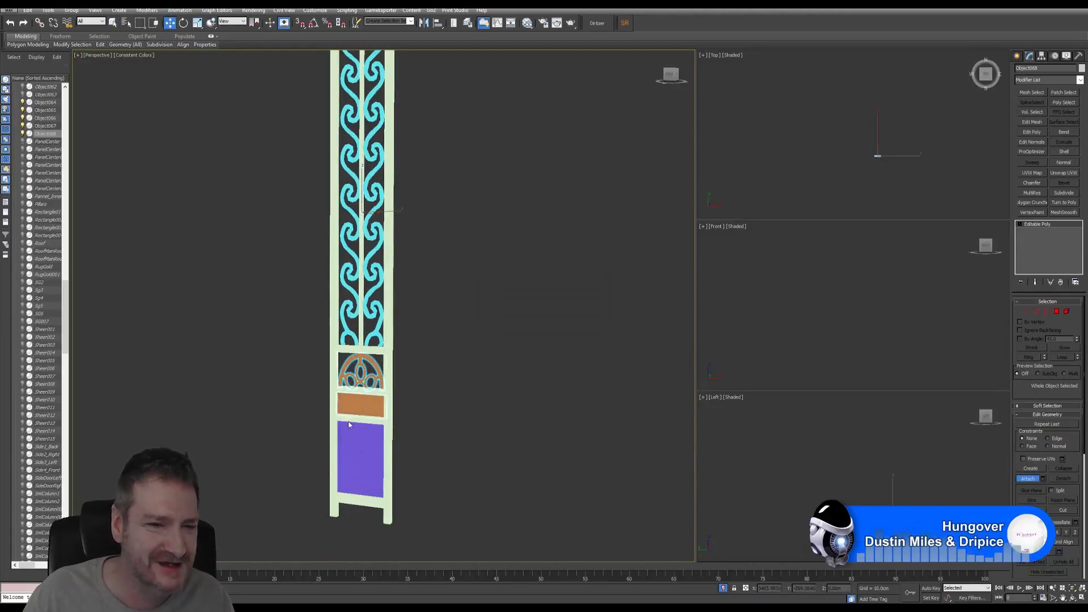
{"action": "left_click", "coordinate": [1028, 481]}
{"action": "left_click", "coordinate": [1069, 175]}
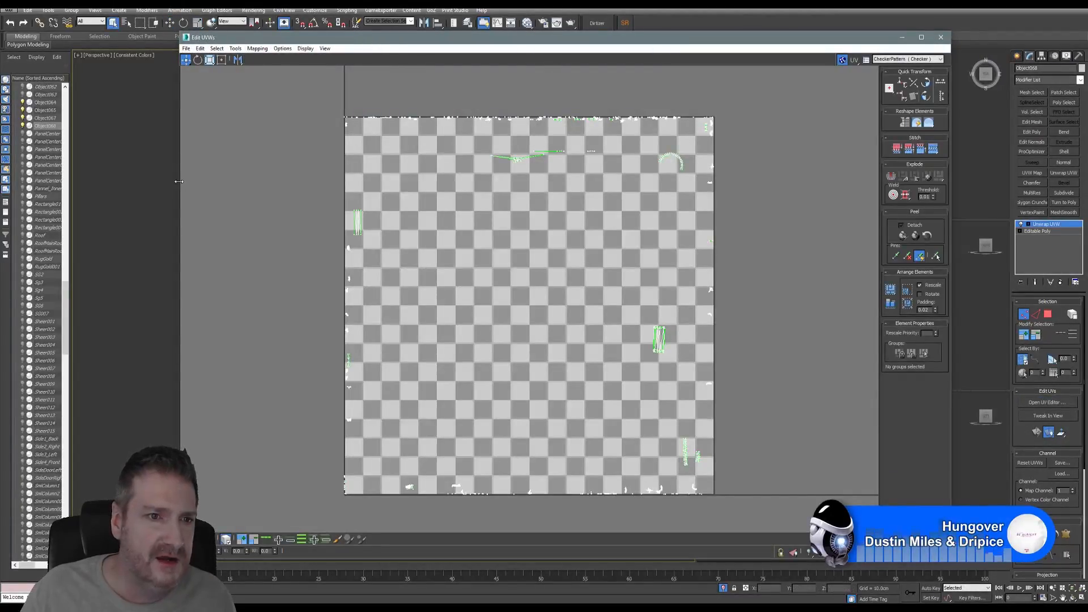
- Arrange Edit UVWs beside the model and select all of Object068's UV polygons
{"action": "left_click_drag", "start_coordinate": [179, 182], "coordinate": [339, 182]}
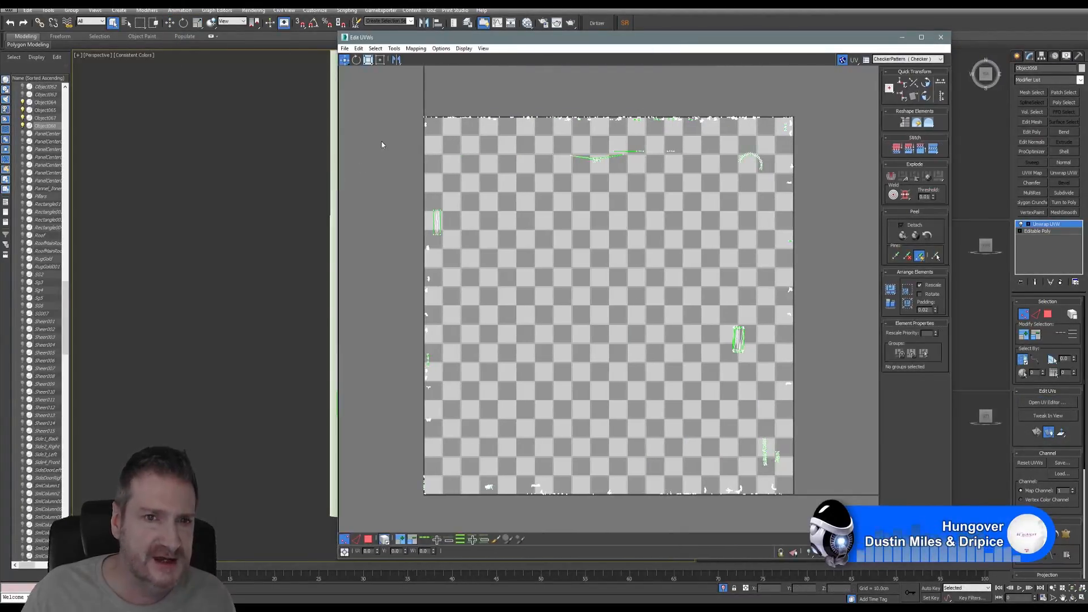
{"action": "left_click_drag", "start_coordinate": [500, 38], "coordinate": [582, 16]}
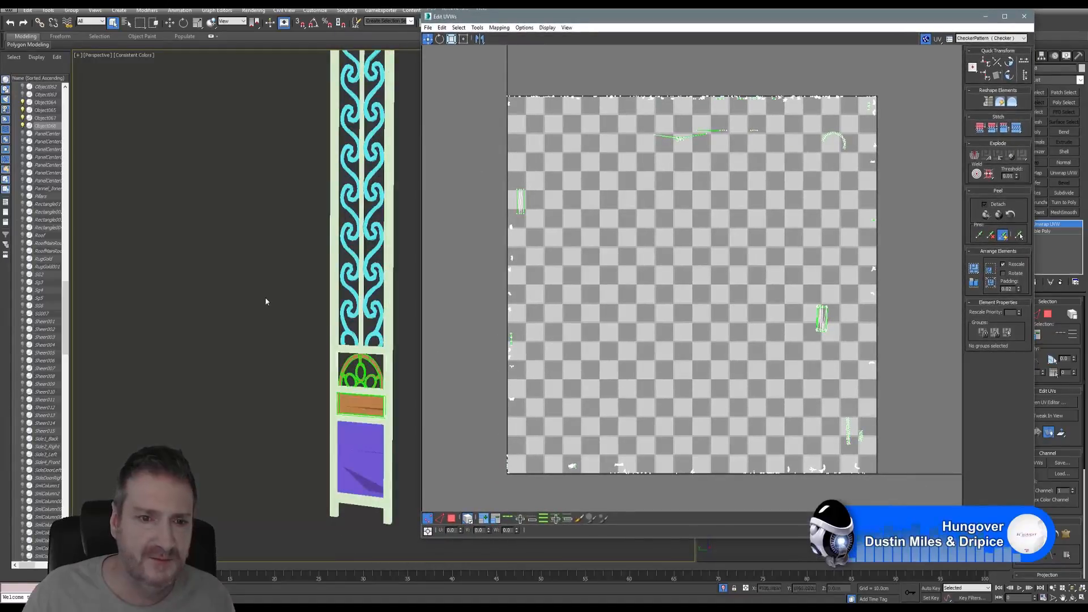
{"action": "middle_click_drag", "start_coordinate": [267, 304], "coordinate": [237, 300]}
{"action": "left_click", "coordinate": [538, 330]}
{"action": "left_click", "coordinate": [452, 519]}
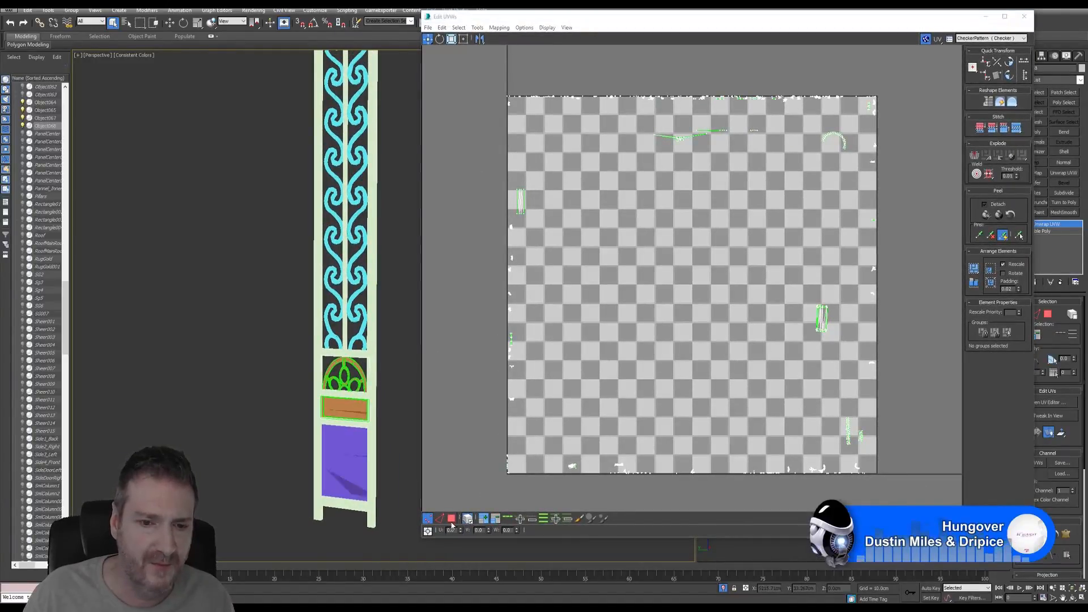
{"action": "key", "text": "ctrl+a"}
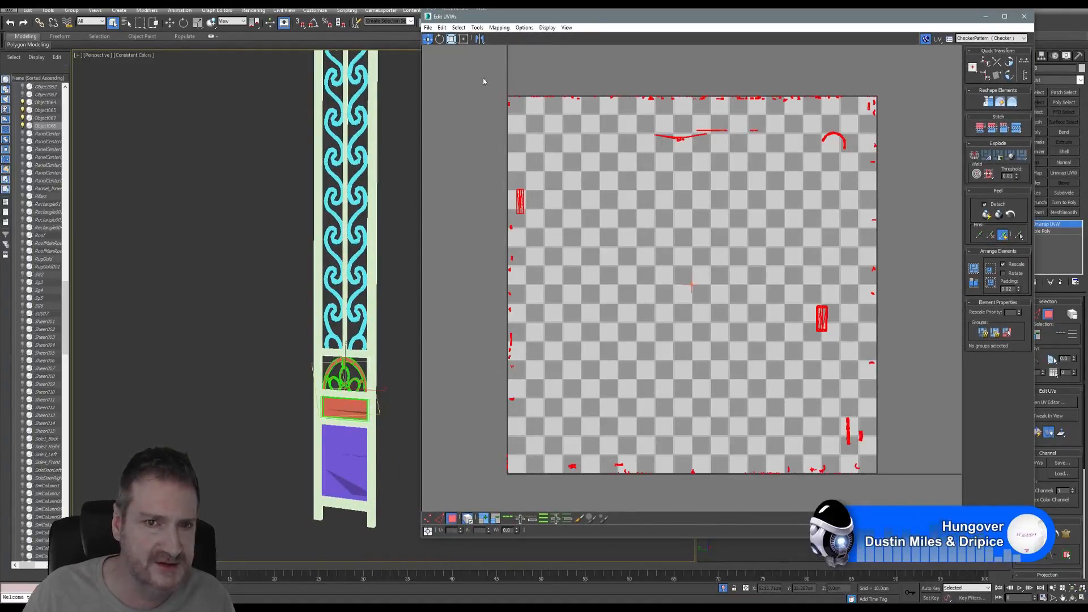
- Apply Flatten Mapping with default settings and zoom in to check the packed islands
{"action": "left_click", "coordinate": [499, 27]}
{"action": "left_click", "coordinate": [458, 35]}
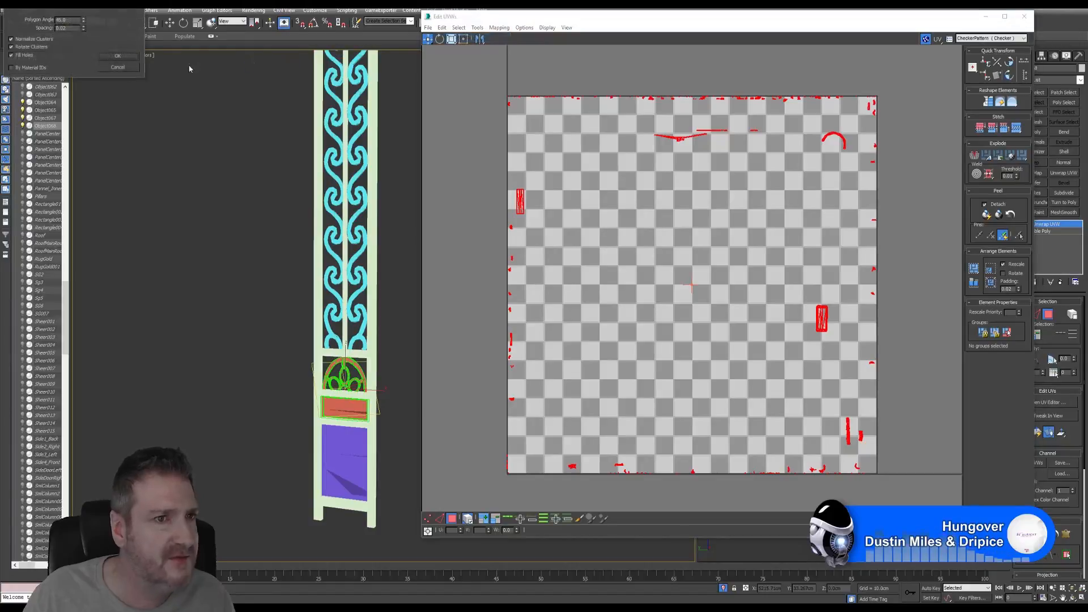
{"action": "left_click", "coordinate": [122, 57]}
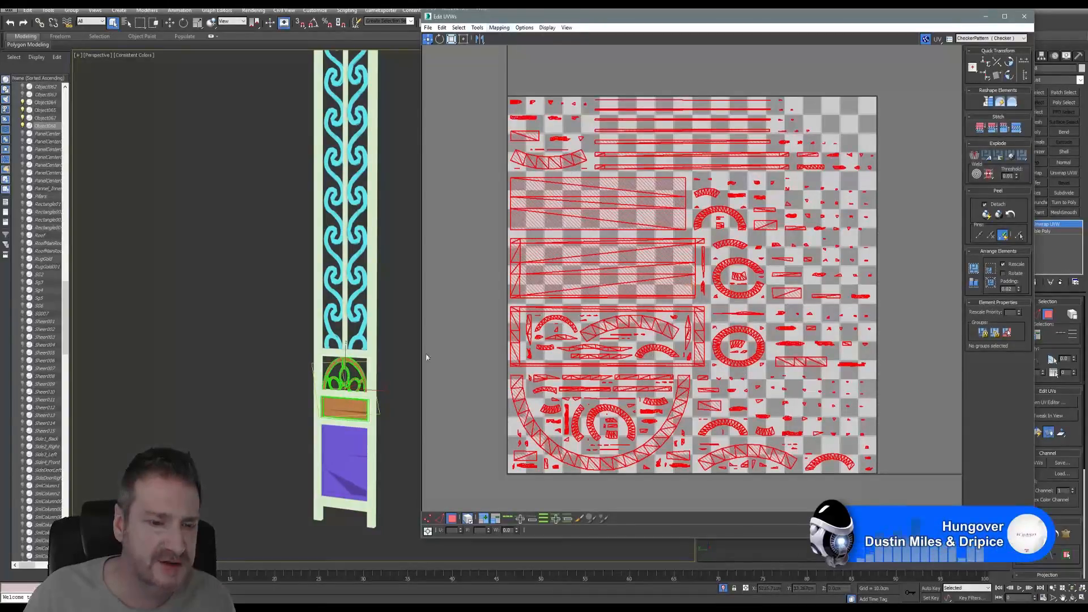
{"action": "scroll", "coordinate": [426, 358], "scroll_direction": "up", "scroll_amount": 2}
{"action": "scroll", "coordinate": [340, 380], "scroll_direction": "up", "scroll_amount": 2}
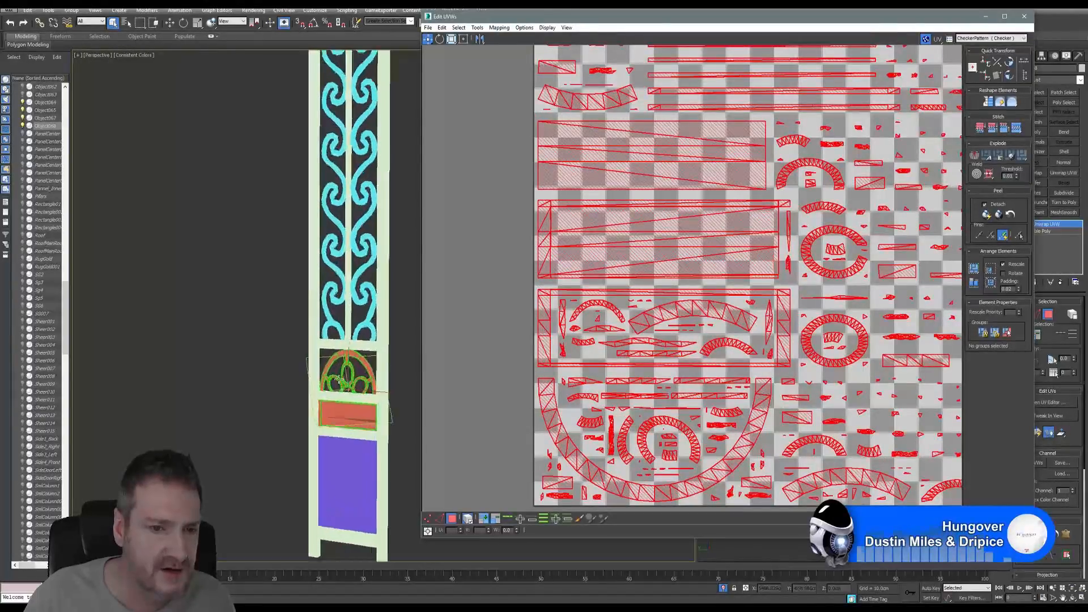
{"action": "scroll", "coordinate": [341, 378], "scroll_direction": "up", "scroll_amount": 3}
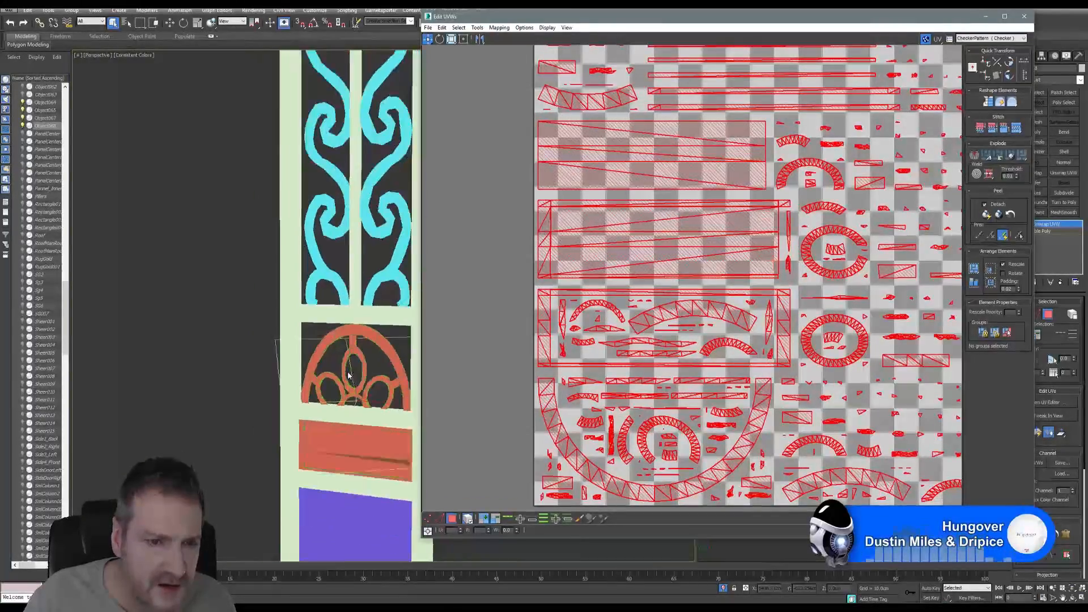
{"action": "scroll", "coordinate": [348, 376], "scroll_direction": "down", "scroll_amount": 6}
{"action": "middle_click_drag", "start_coordinate": [485, 310], "coordinate": [499, 305]}
{"action": "scroll", "coordinate": [484, 316], "scroll_direction": "down", "scroll_amount": 3}
{"action": "scroll", "coordinate": [484, 314], "scroll_direction": "up", "scroll_amount": 1}
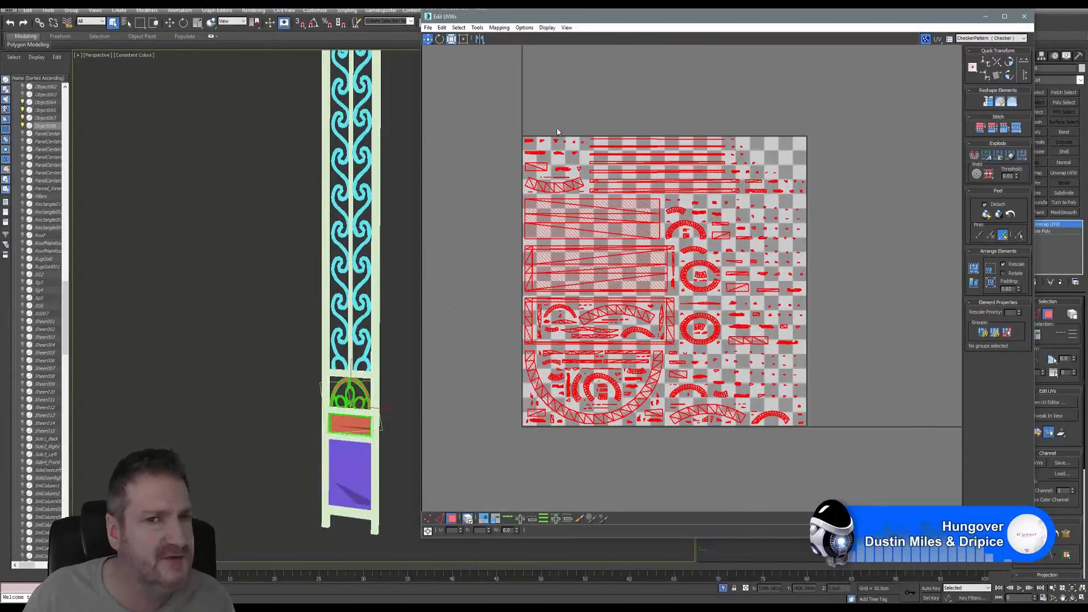
- Apply Box Mapping as the normal-mapping projection to the selected arch and panel faces
{"action": "left_click", "coordinate": [499, 27]}
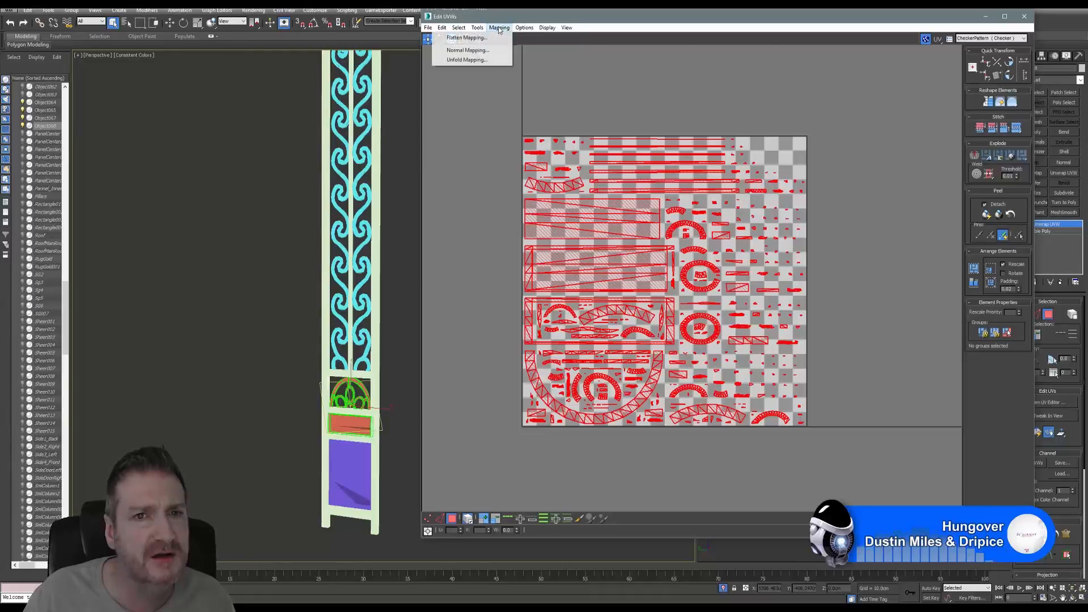
{"action": "left_click", "coordinate": [465, 50]}
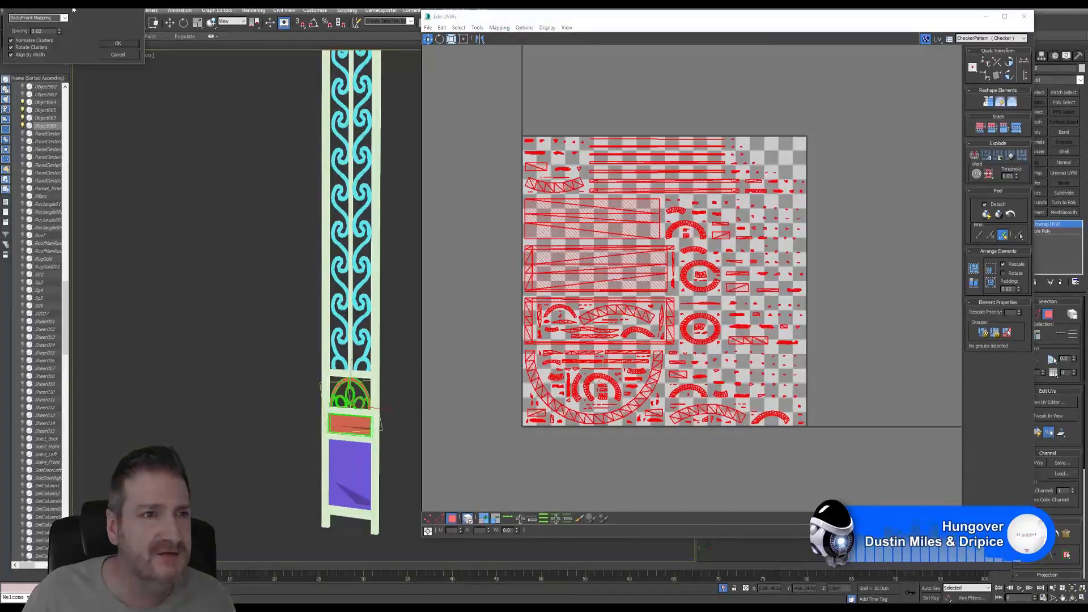
{"action": "left_click", "coordinate": [161, 71]}
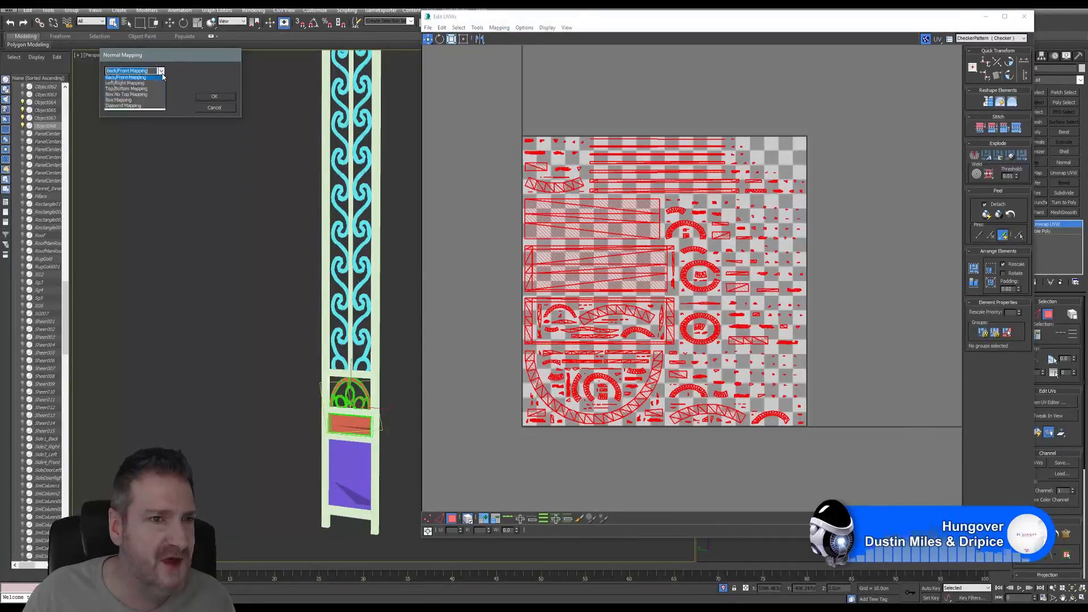
{"action": "left_click", "coordinate": [134, 101]}
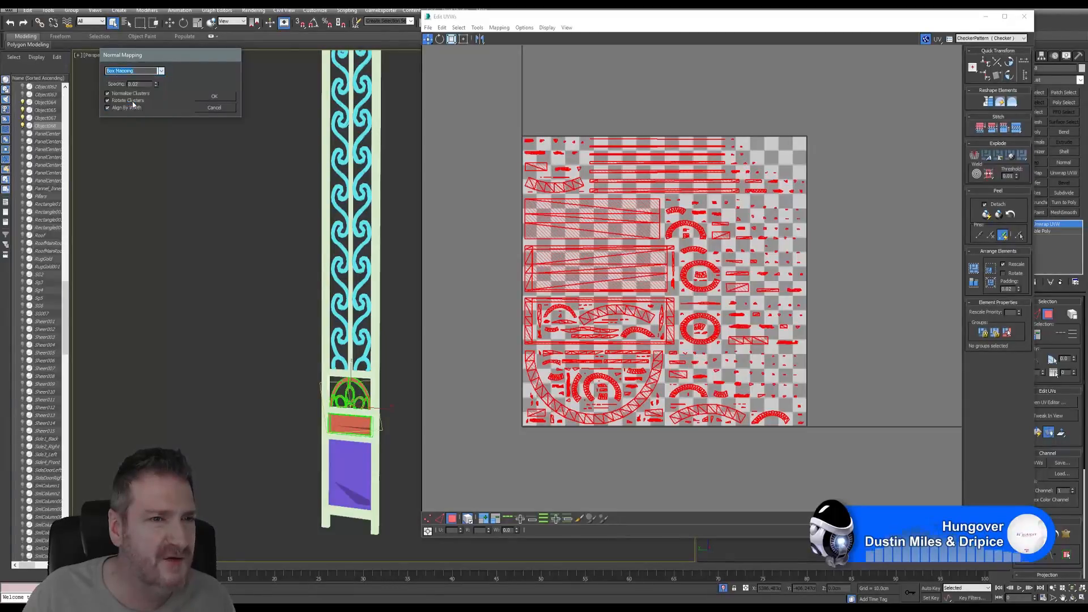
{"action": "left_click", "coordinate": [219, 97]}
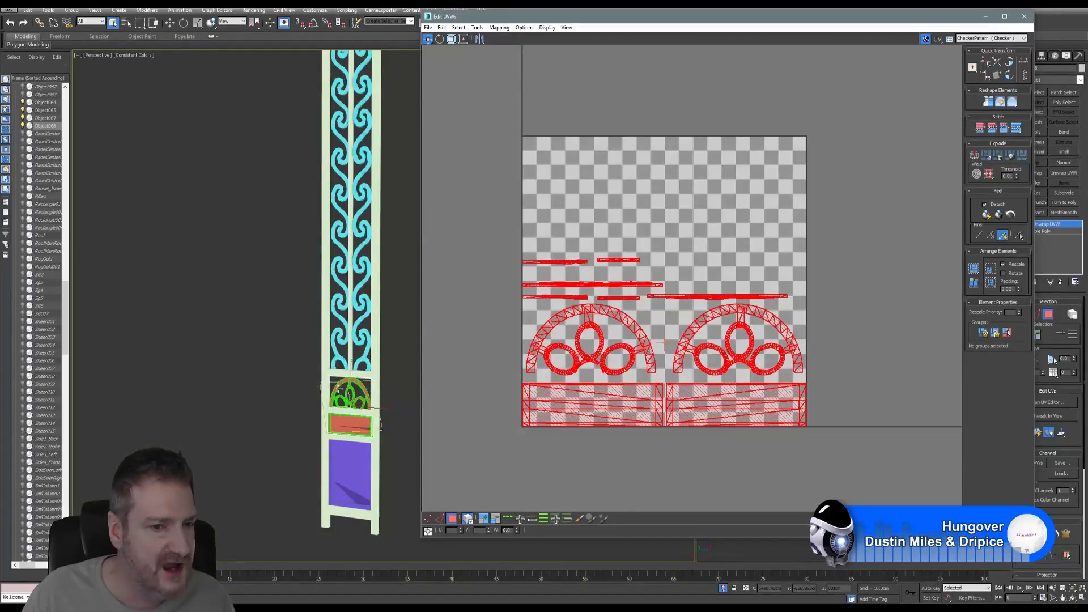
- Shrink the arch UV islands and move them just below the 0–1 texture square
{"action": "scroll", "coordinate": [350, 401], "scroll_direction": "up", "scroll_amount": 5}
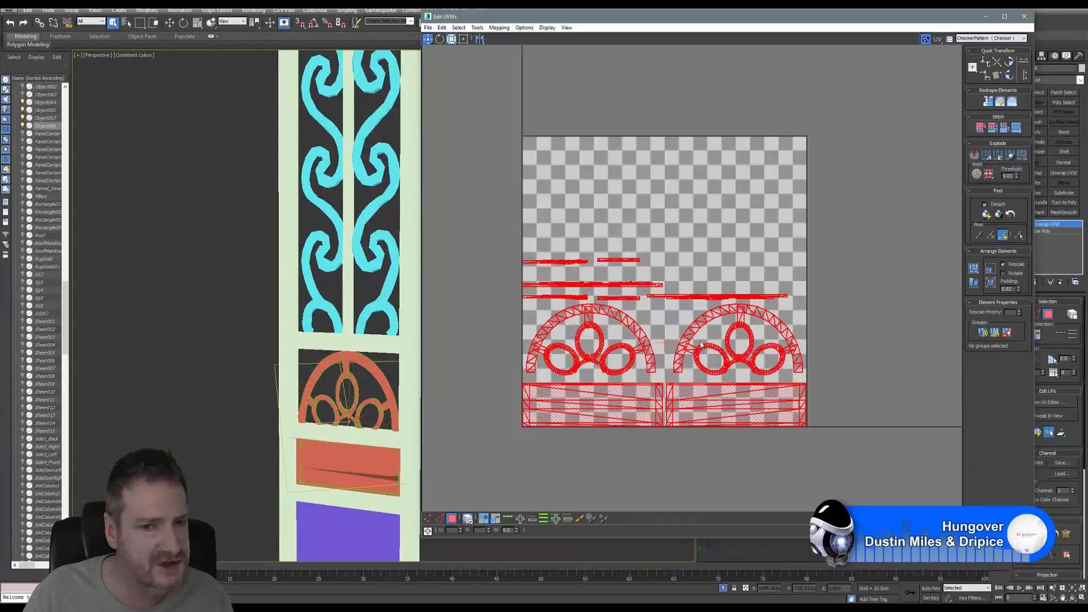
{"action": "scroll", "coordinate": [363, 423], "scroll_direction": "down", "scroll_amount": 3}
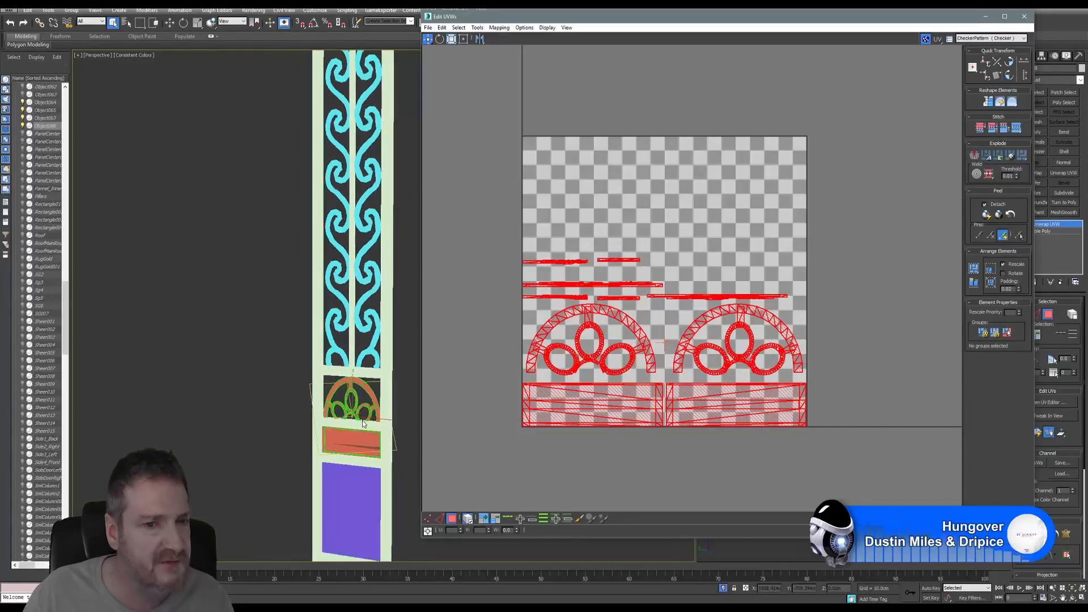
{"action": "scroll", "coordinate": [363, 420], "scroll_direction": "down", "scroll_amount": 1}
{"action": "middle_click_drag", "start_coordinate": [572, 283], "coordinate": [583, 274]}
{"action": "left_click", "coordinate": [451, 39]}
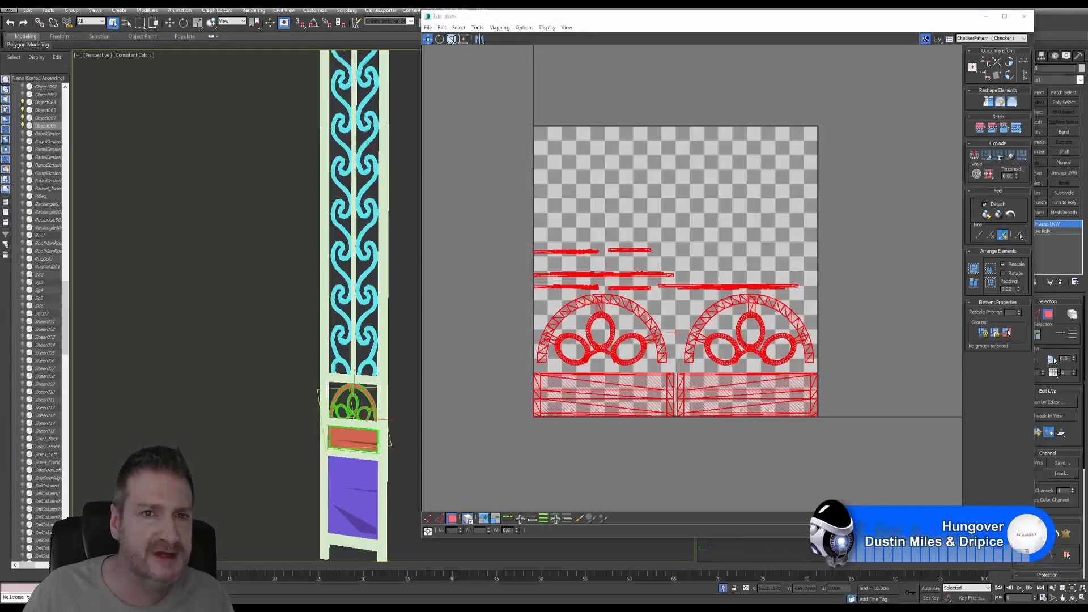
{"action": "left_click", "coordinate": [450, 39]}
{"action": "left_click_drag", "start_coordinate": [624, 399], "coordinate": [625, 534]}
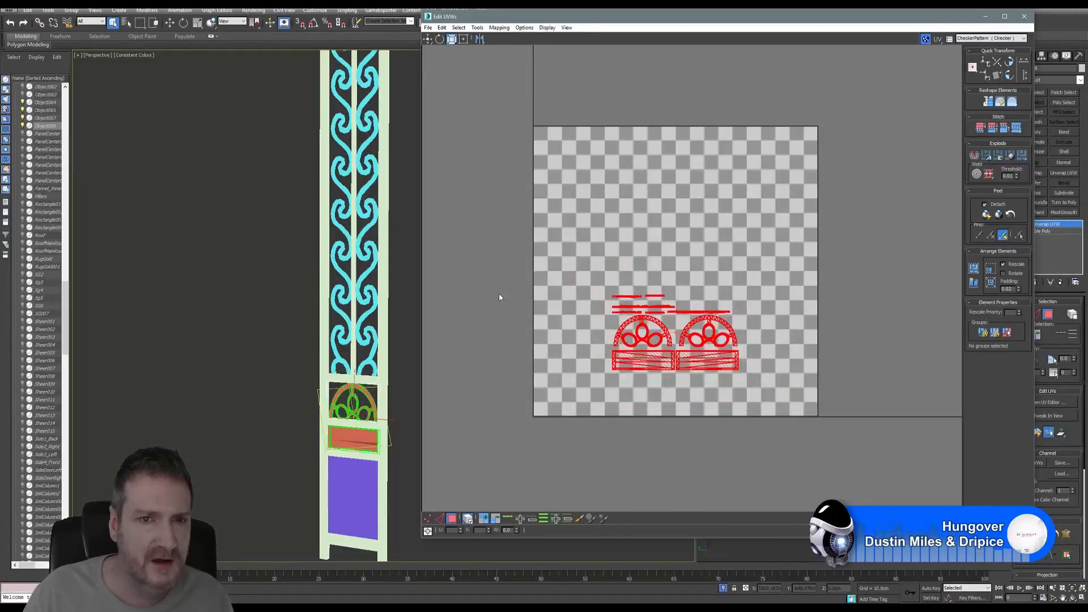
{"action": "left_click", "coordinate": [428, 39]}
{"action": "left_click_drag", "start_coordinate": [657, 361], "coordinate": [701, 502]}
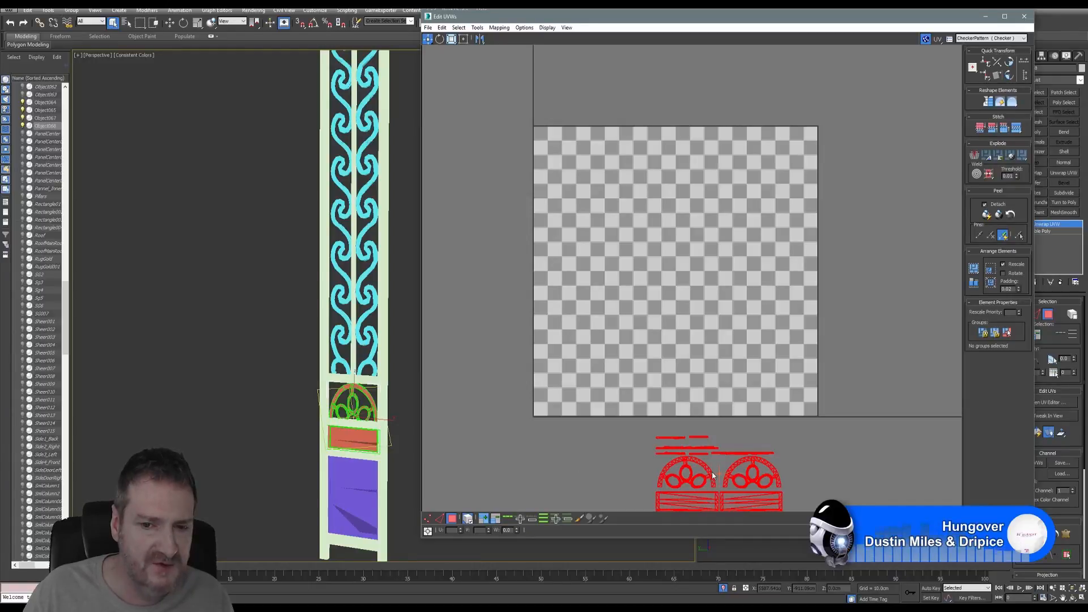
{"action": "left_click_drag", "start_coordinate": [709, 473], "coordinate": [695, 473]}
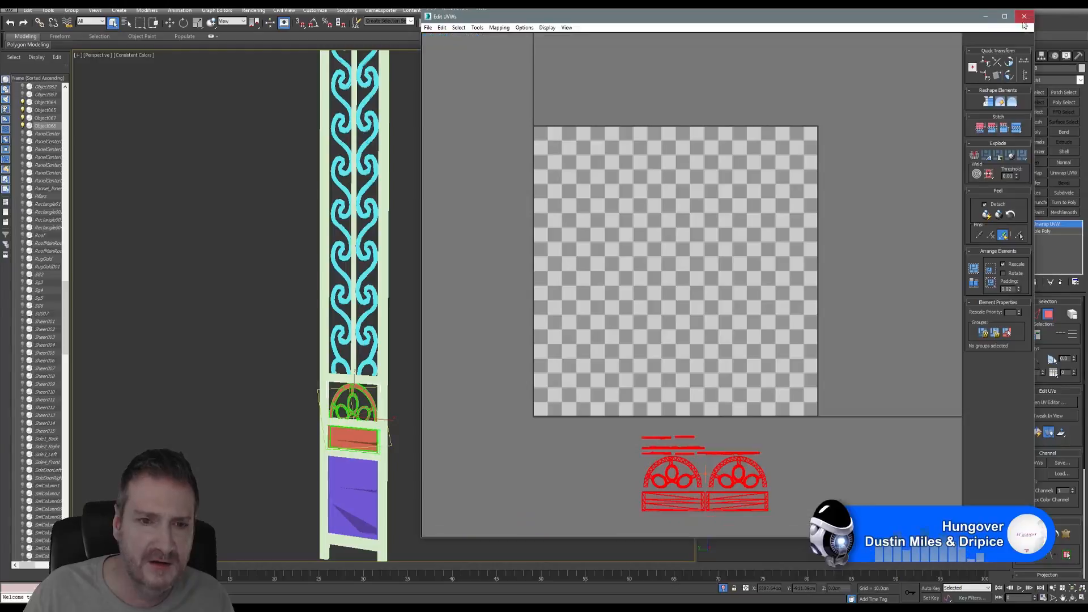
- Select the column frame object and give it an Unwrap UVW modifier with the UV editor open
{"action": "left_click", "coordinate": [1024, 16]}
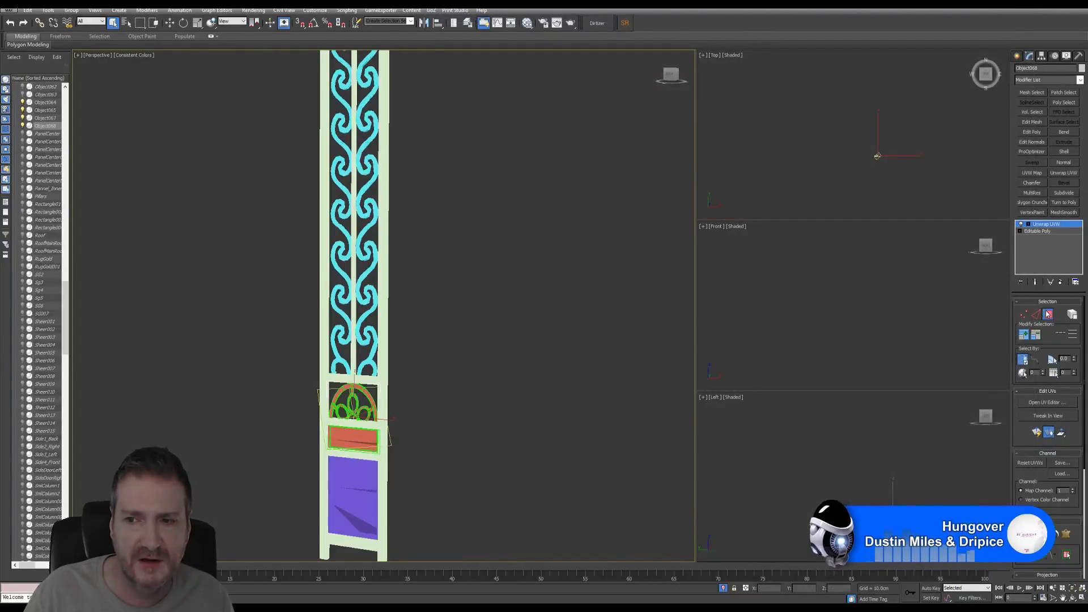
{"action": "left_click", "coordinate": [1046, 314]}
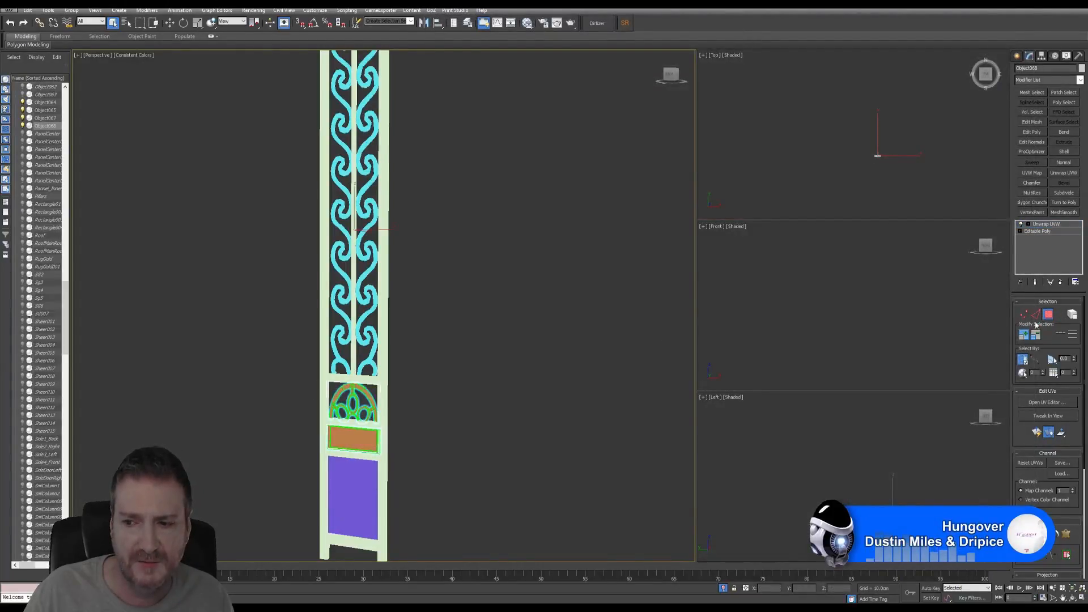
{"action": "left_click", "coordinate": [389, 479]}
{"action": "scroll", "coordinate": [474, 376], "scroll_direction": "down", "scroll_amount": 6}
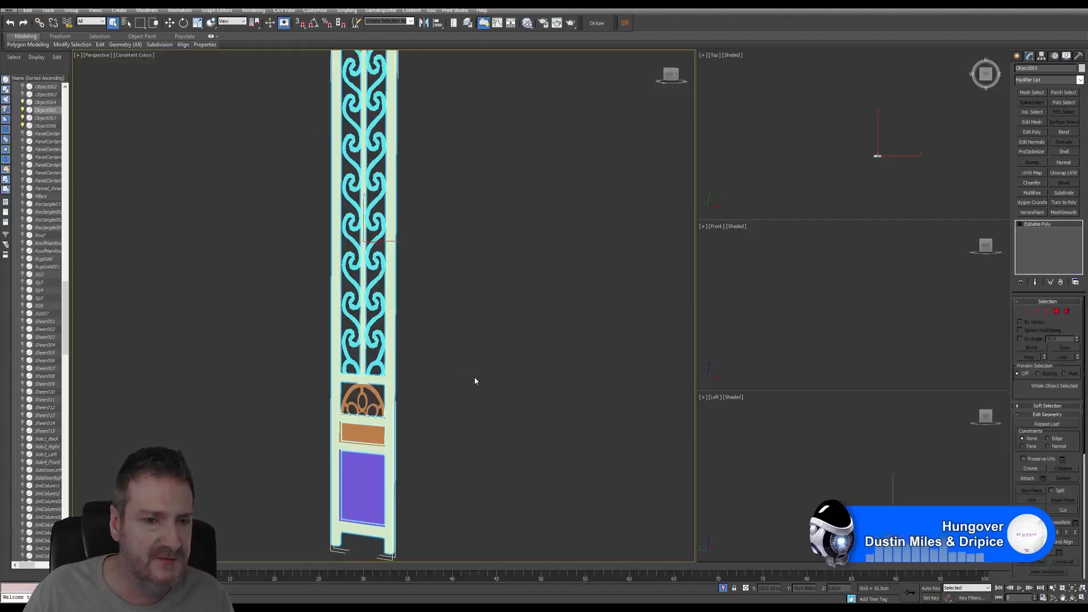
{"action": "scroll", "coordinate": [522, 331], "scroll_direction": "down", "scroll_amount": 2}
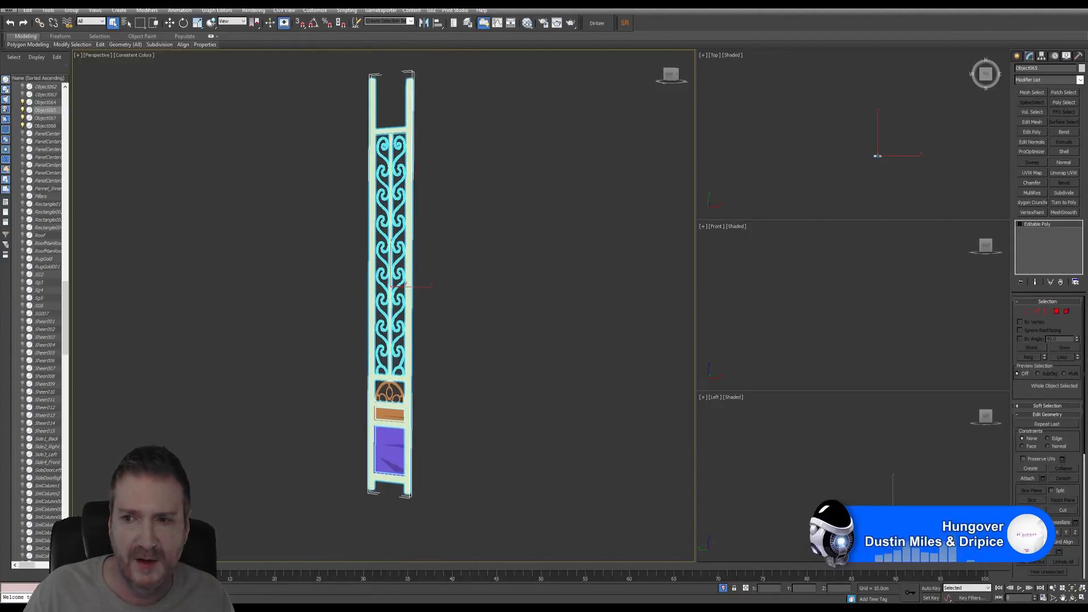
{"action": "left_click", "coordinate": [1064, 173]}
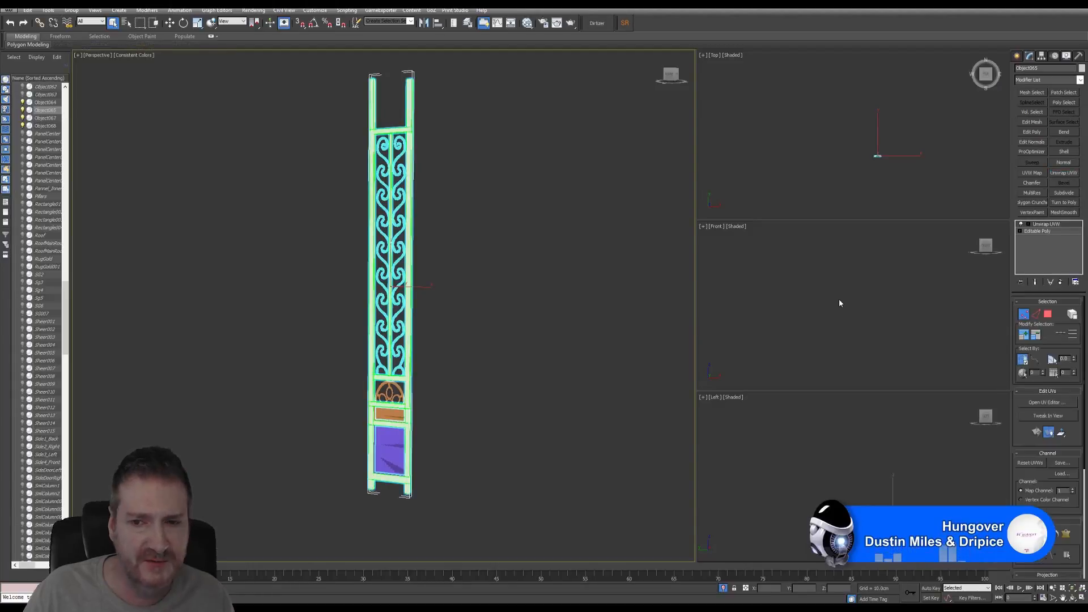
{"action": "left_click", "coordinate": [1050, 402]}
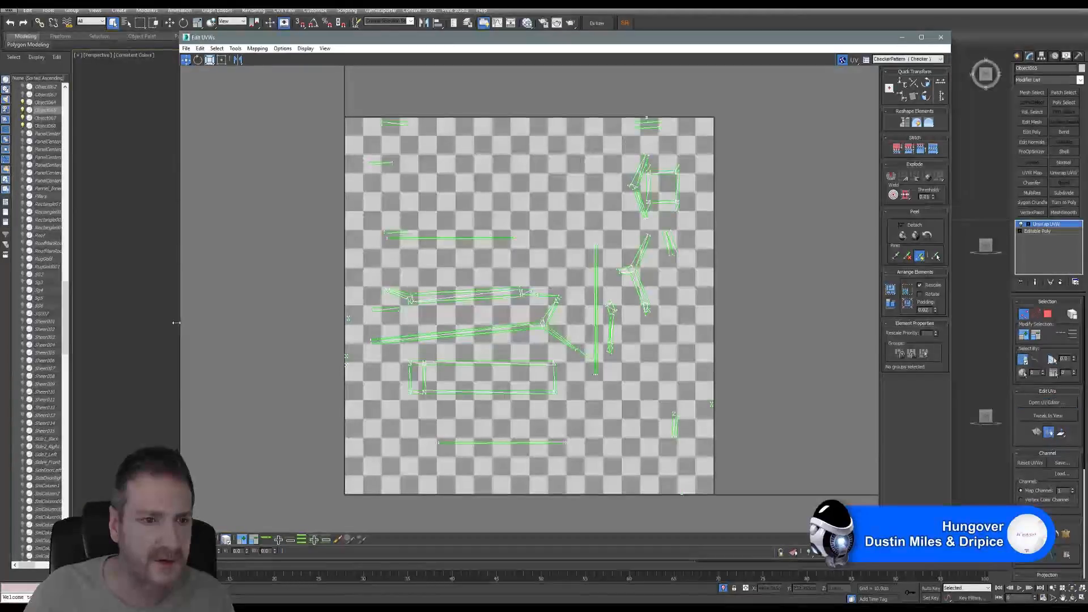
- Flatten-map all of the frame's UV islands with the editor moved aside from the pillar
{"action": "left_click_drag", "start_coordinate": [177, 322], "coordinate": [353, 306]}
{"action": "left_click_drag", "start_coordinate": [686, 38], "coordinate": [768, 33]}
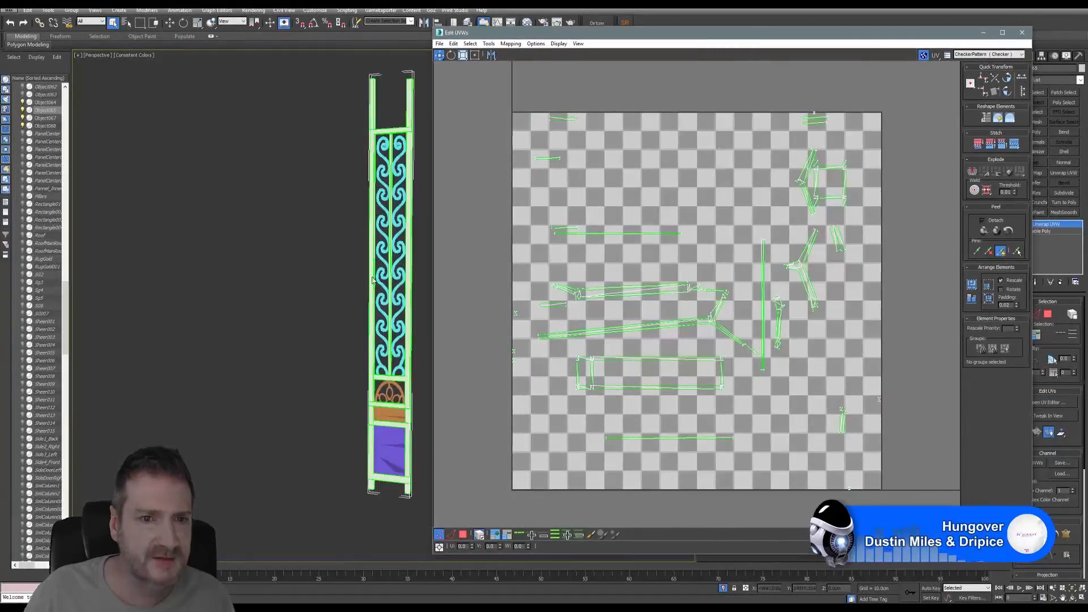
{"action": "middle_click_drag", "start_coordinate": [360, 271], "coordinate": [324, 268]}
{"action": "key", "text": "ctrl+a"}
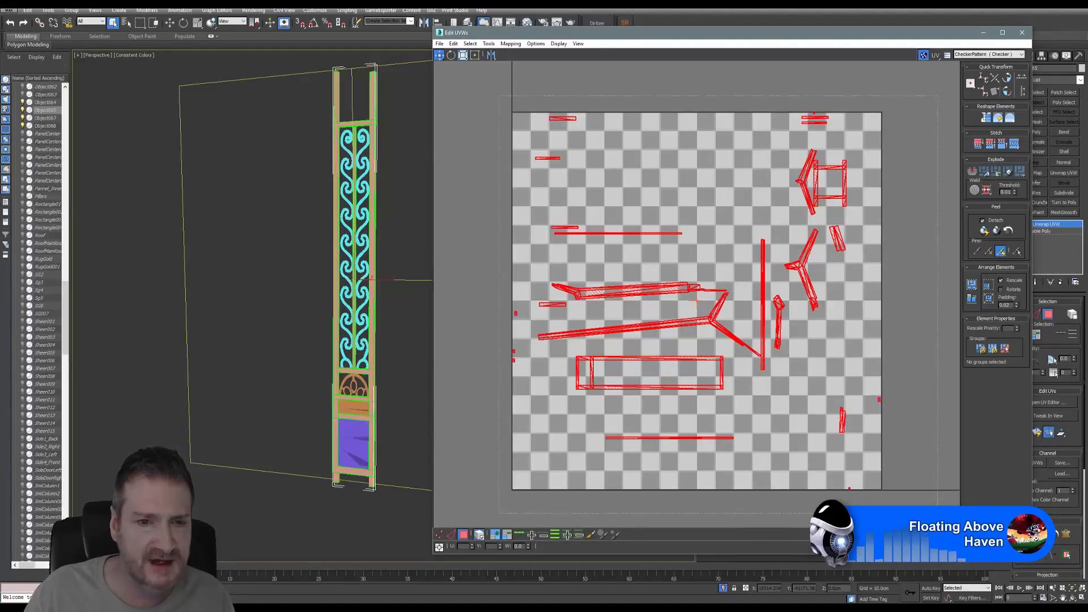
{"action": "left_click", "coordinate": [510, 44]}
{"action": "left_click", "coordinate": [493, 54]}
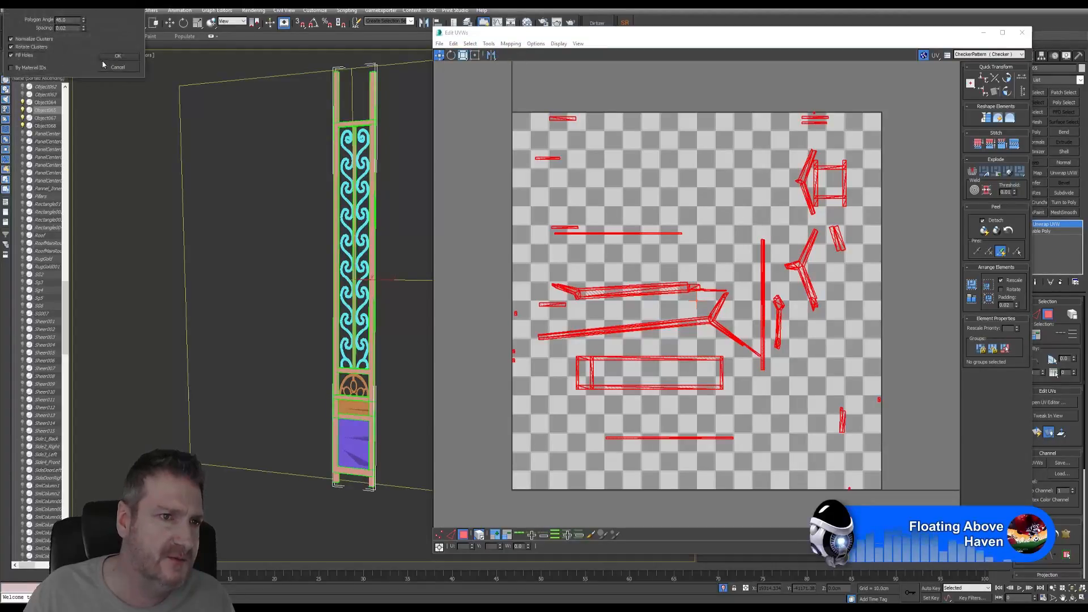
{"action": "left_click", "coordinate": [118, 56]}
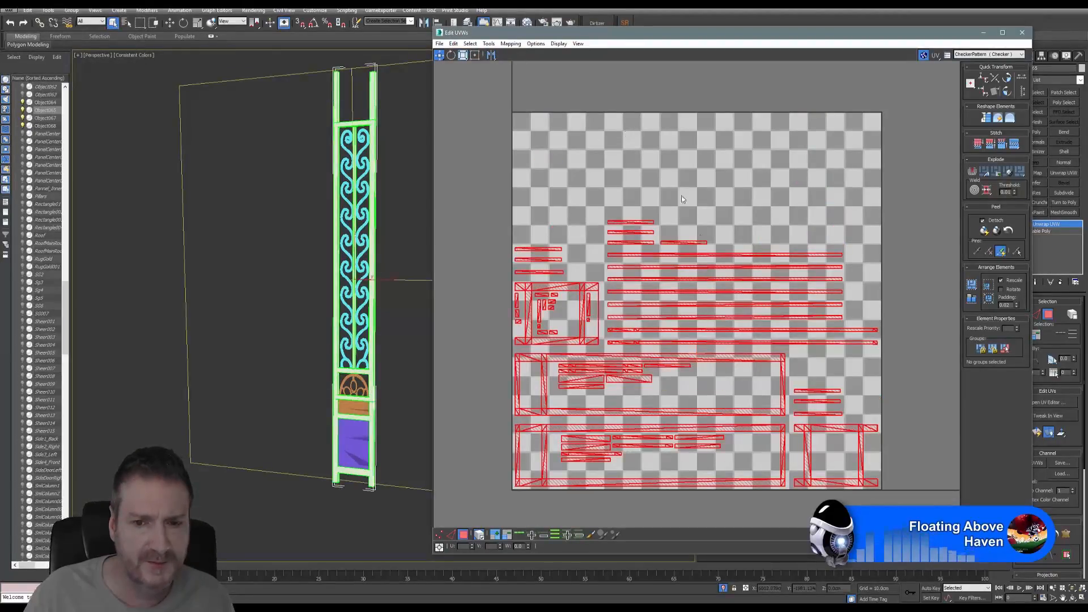
- Shrink the frame's islands, park them right of the 0–1 square, and close the editor
{"action": "left_click", "coordinate": [463, 55]}
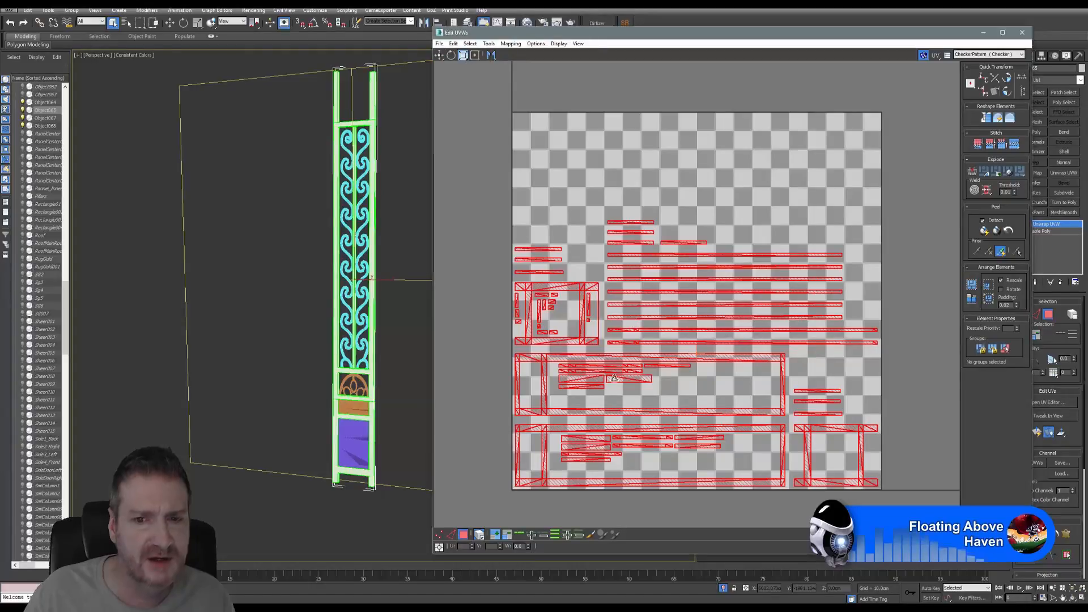
{"action": "left_click_drag", "start_coordinate": [542, 358], "coordinate": [522, 164]}
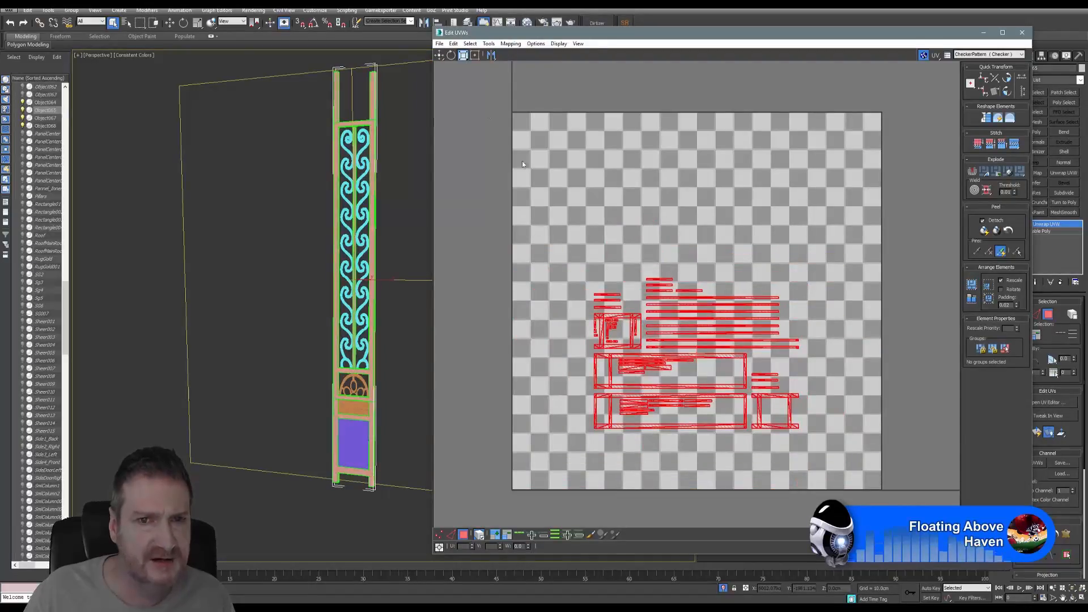
{"action": "left_click", "coordinate": [439, 55]}
{"action": "middle_click_drag", "start_coordinate": [624, 252], "coordinate": [602, 235]}
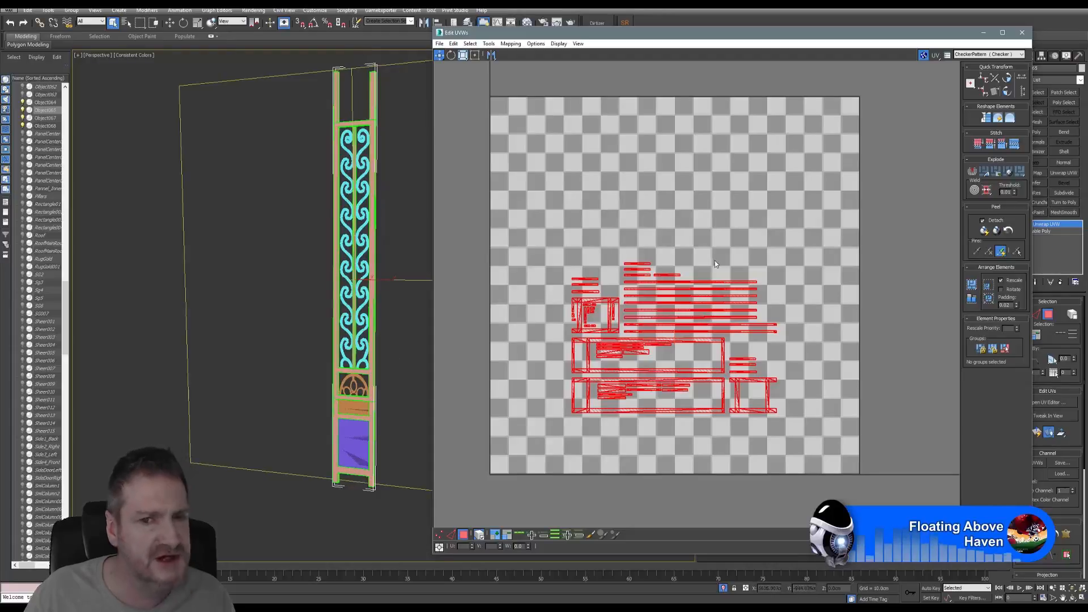
{"action": "scroll", "coordinate": [702, 287], "scroll_direction": "down", "scroll_amount": 2}
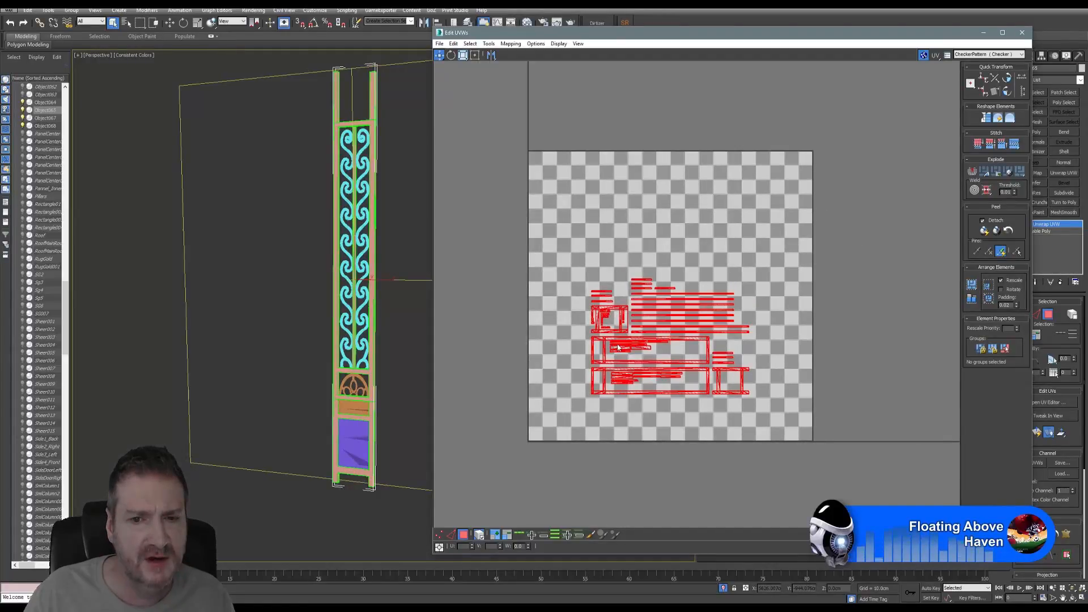
{"action": "left_click_drag", "start_coordinate": [619, 348], "coordinate": [861, 329]}
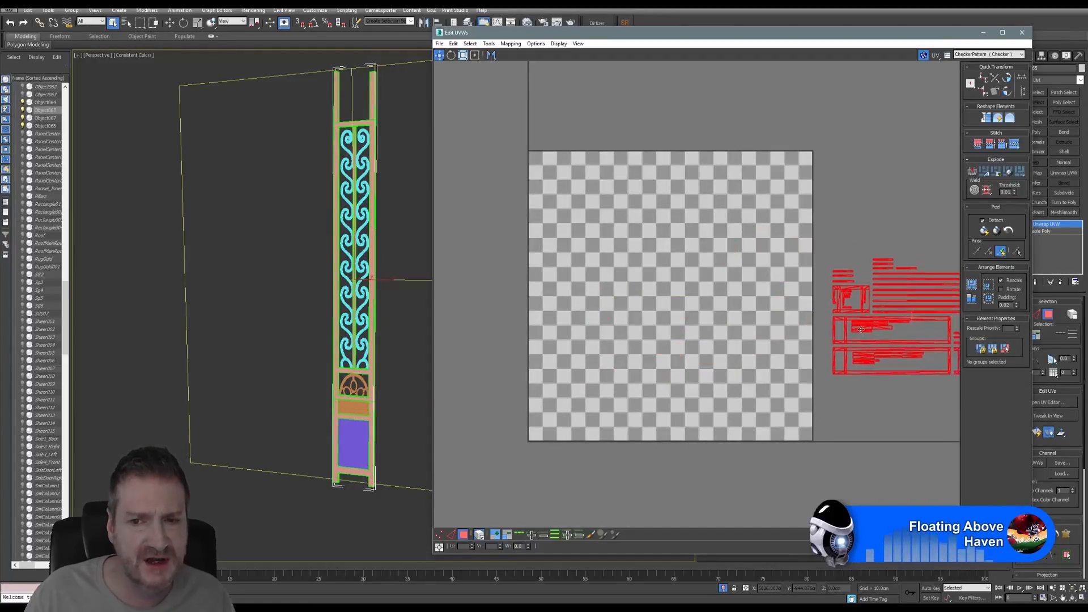
{"action": "left_click", "coordinate": [1022, 33]}
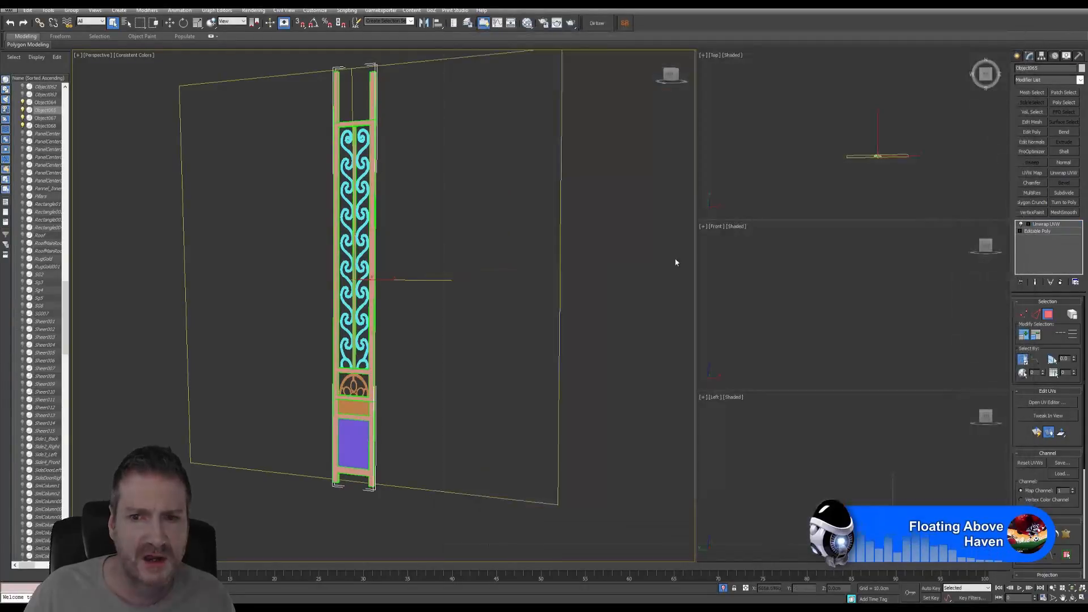
- Select Object064 and add an Unwrap UVW modifier, with its UV editor narrowed beside the viewport
{"action": "left_click", "coordinate": [1047, 316]}
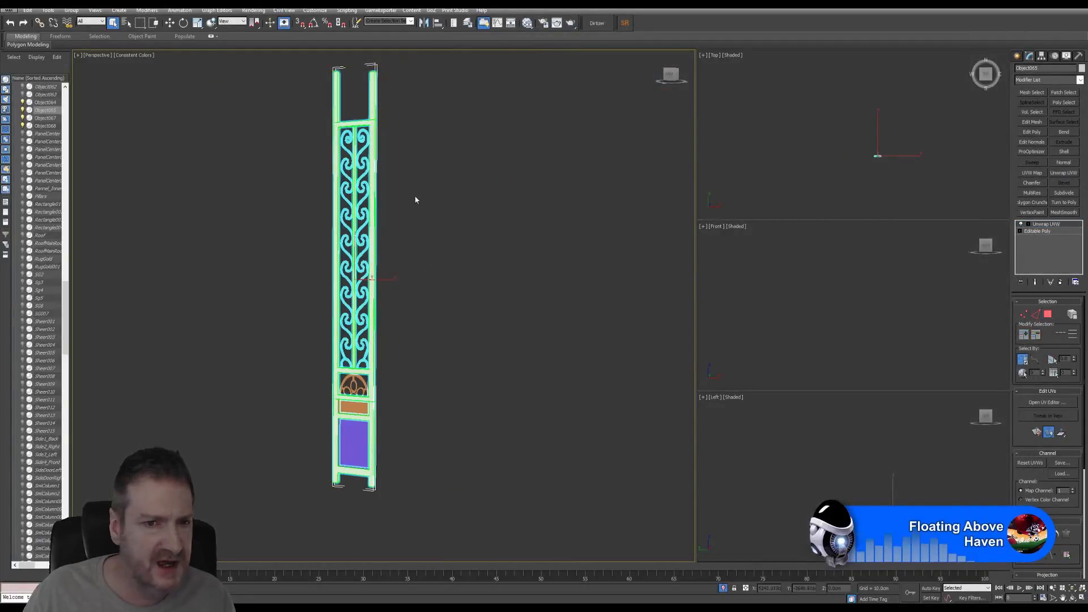
{"action": "left_click", "coordinate": [365, 197]}
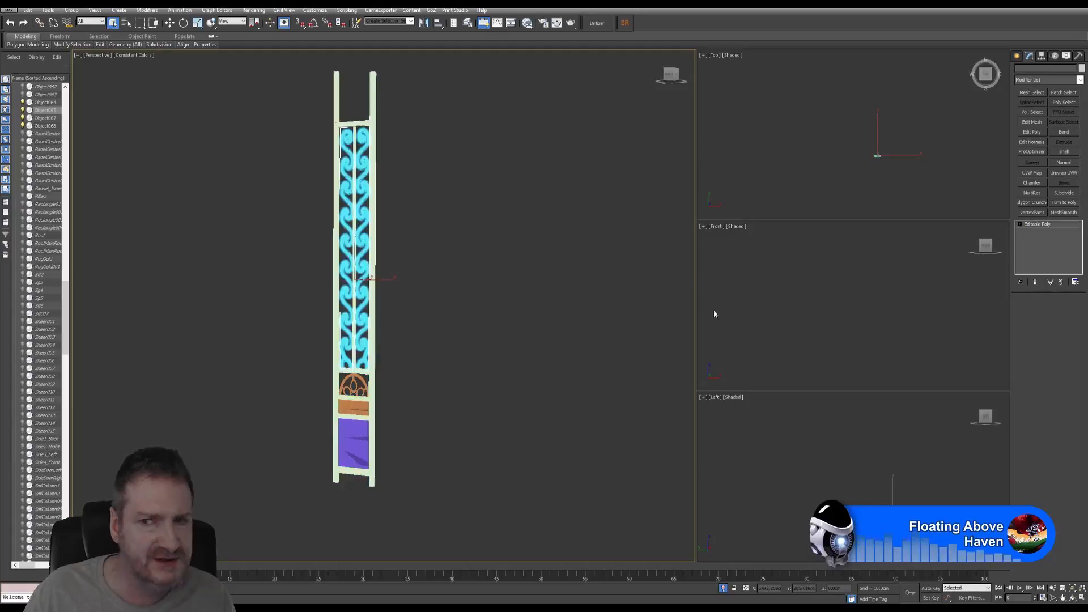
{"action": "left_click", "coordinate": [1064, 173]}
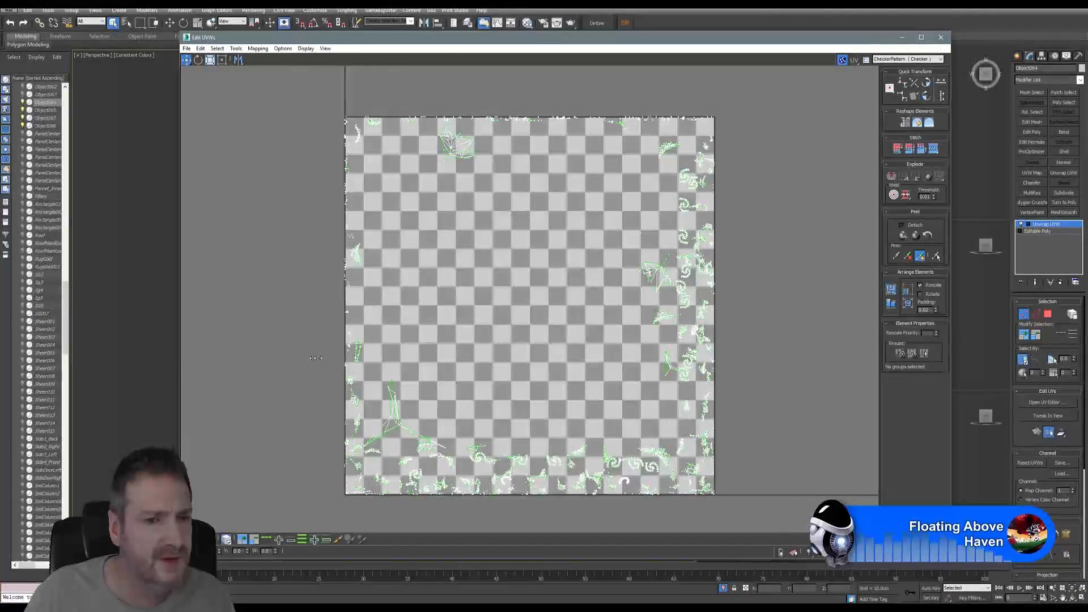
{"action": "left_click_drag", "start_coordinate": [180, 357], "coordinate": [380, 356]}
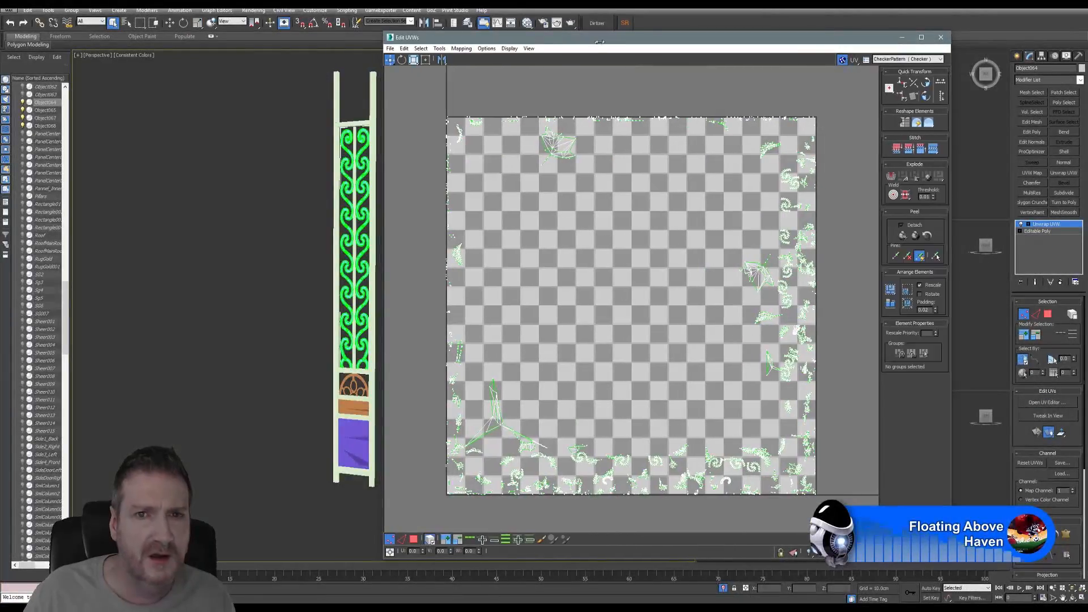
{"action": "left_click_drag", "start_coordinate": [618, 41], "coordinate": [693, 21]}
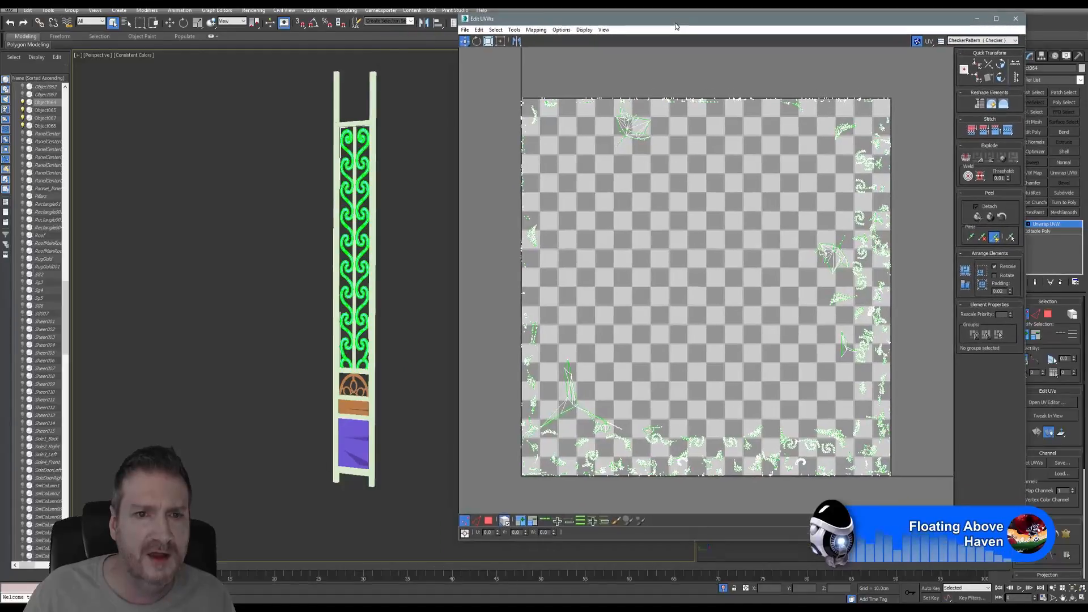
- Box-map all of the scroll's UV polygons through Normal Mapping
{"action": "left_click", "coordinate": [491, 522]}
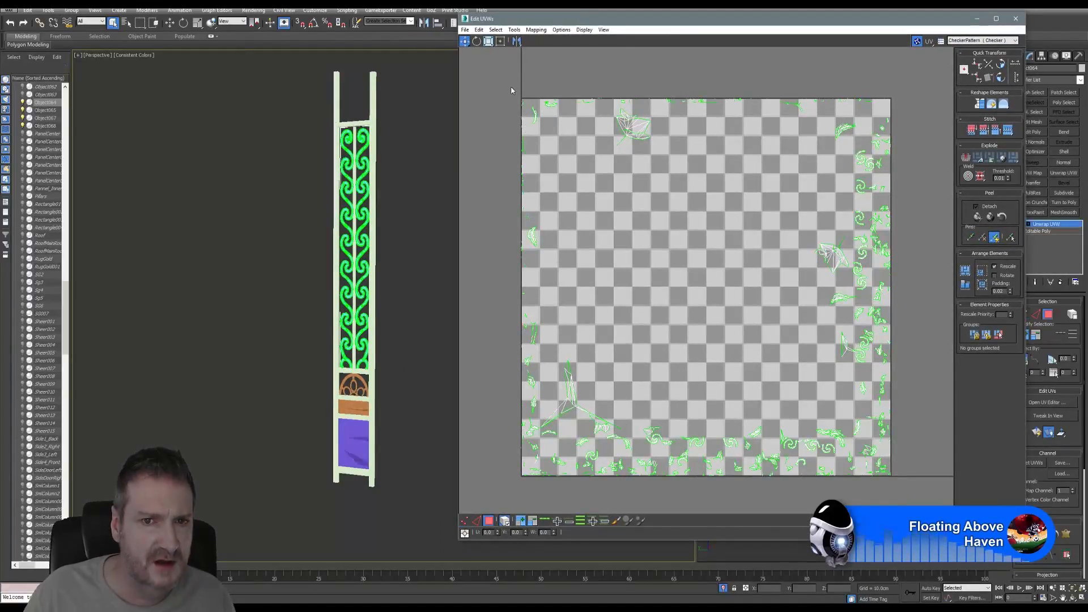
{"action": "key", "text": "ctrl+a"}
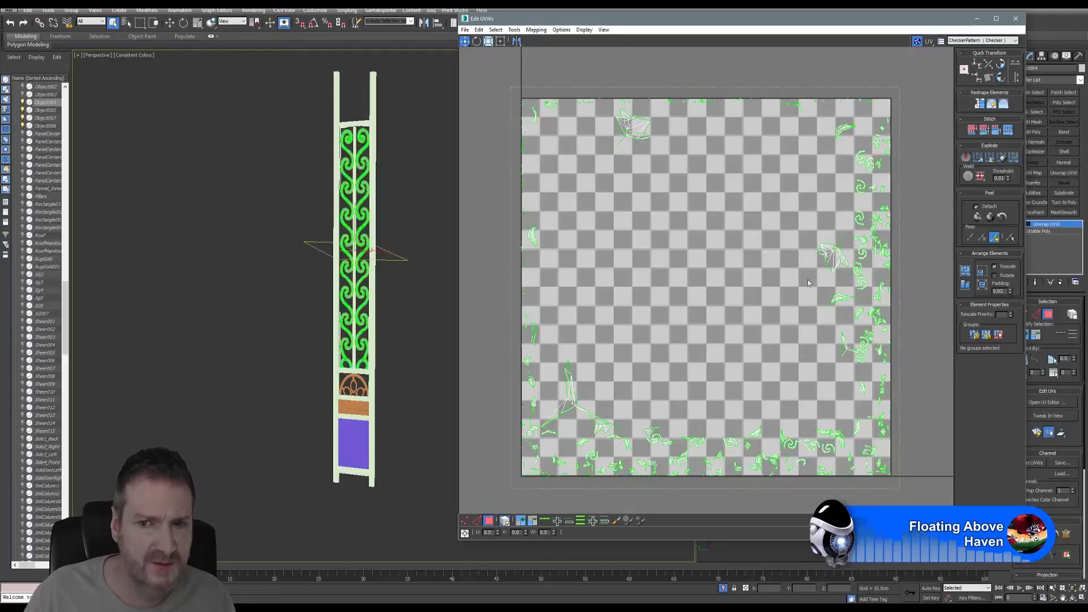
{"action": "left_click", "coordinate": [536, 29]}
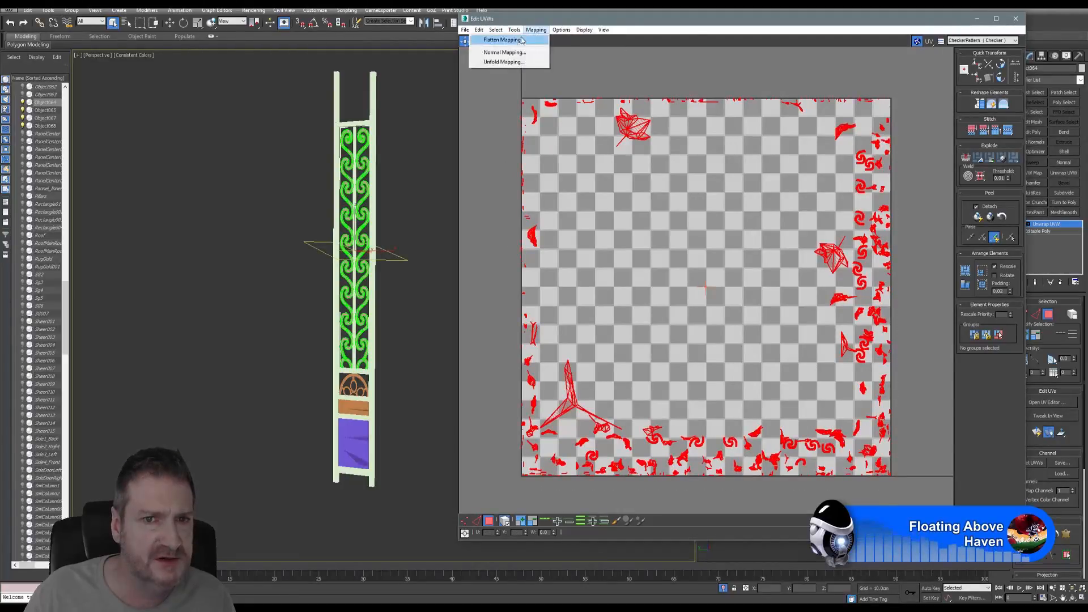
{"action": "left_click", "coordinate": [503, 52]}
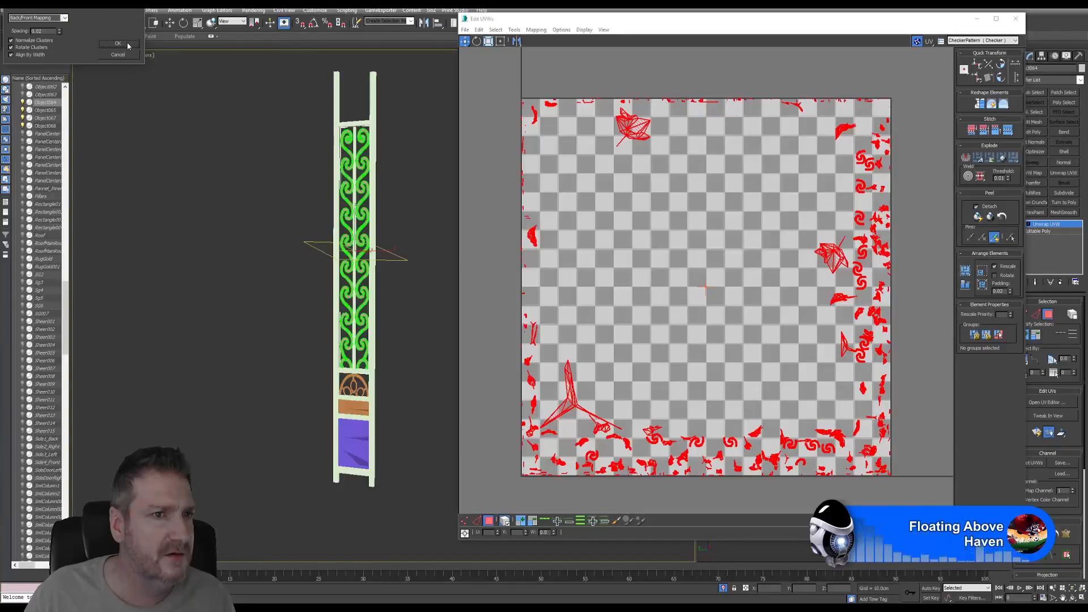
{"action": "left_click", "coordinate": [65, 18]}
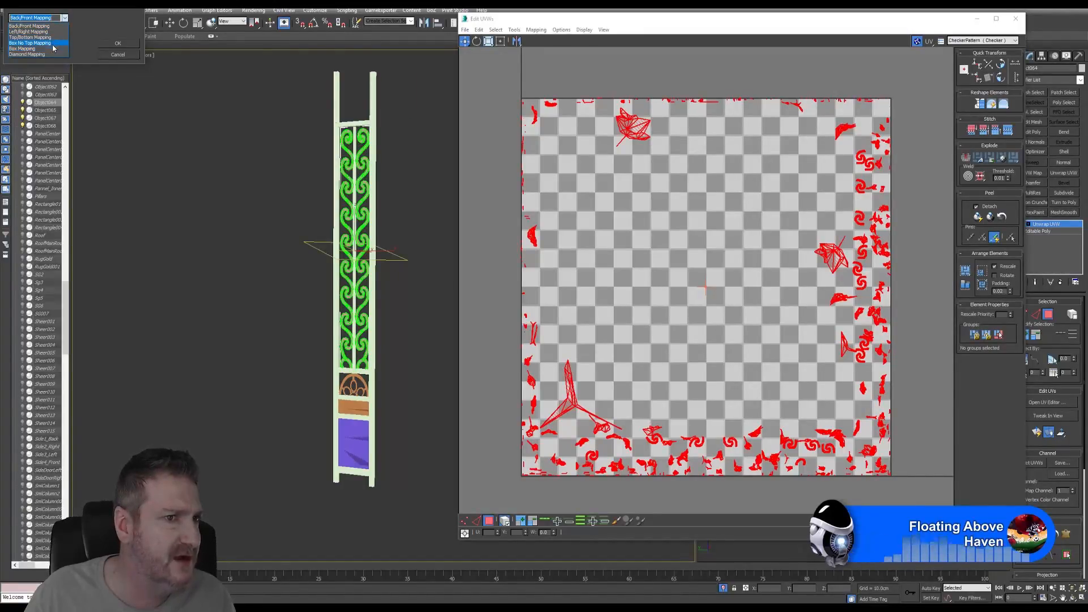
{"action": "left_click", "coordinate": [49, 49]}
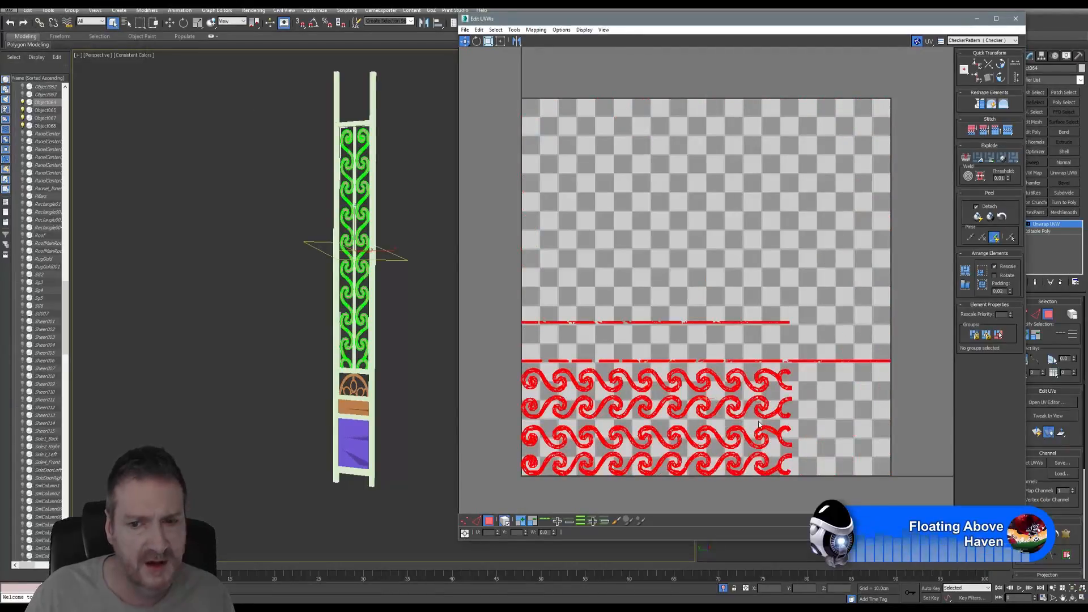
- Shrink the scroll's UV shells, move them above the tile, and close the UV editor
{"action": "middle_click_drag", "start_coordinate": [607, 307], "coordinate": [610, 304]}
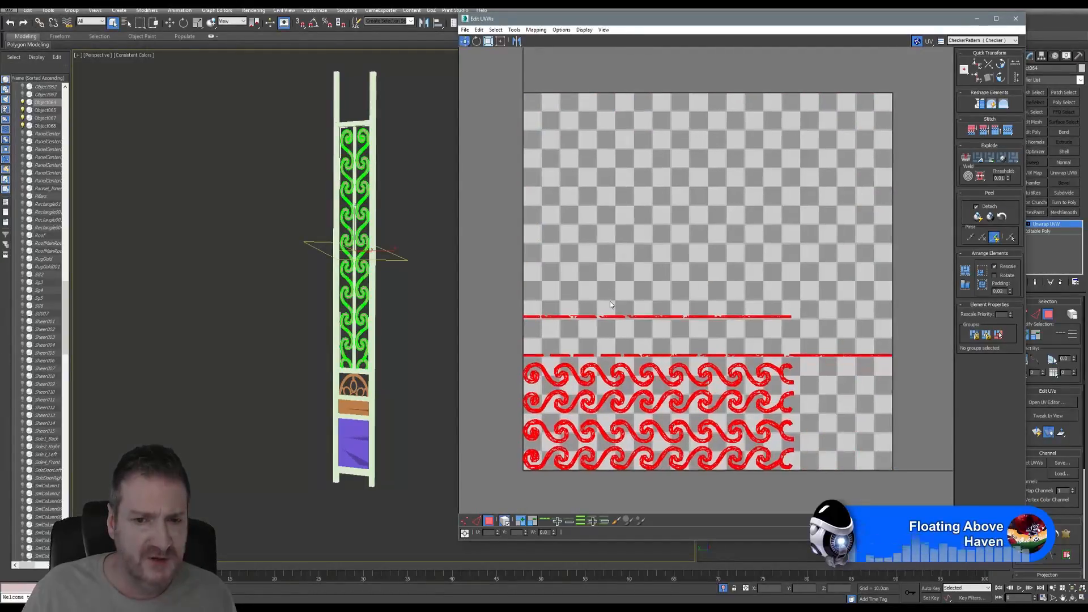
{"action": "scroll", "coordinate": [611, 305], "scroll_direction": "down", "scroll_amount": 2}
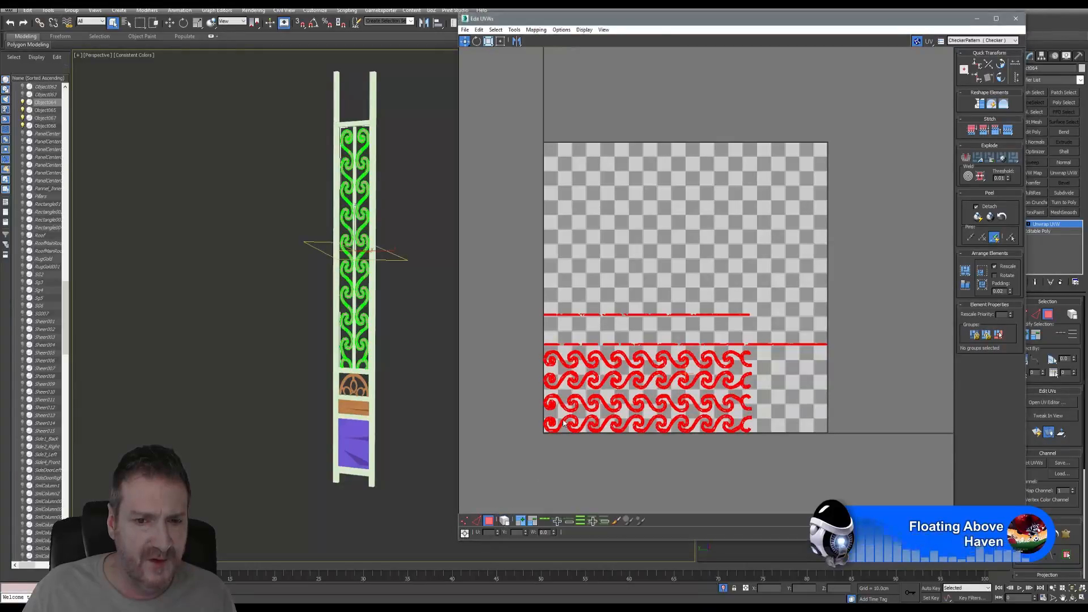
{"action": "left_click", "coordinate": [504, 521]}
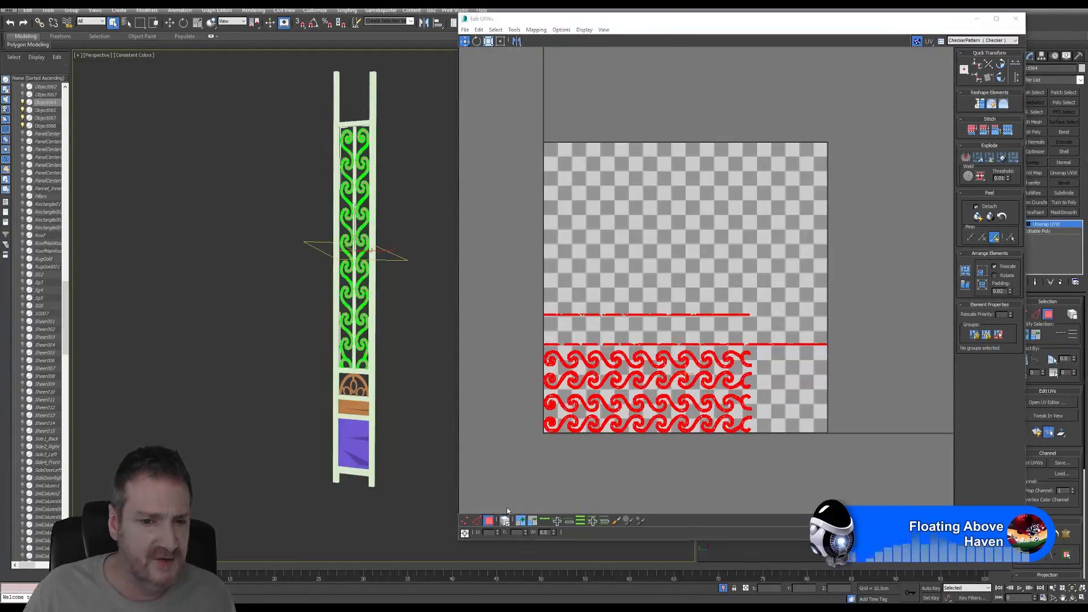
{"action": "left_click", "coordinate": [489, 41]}
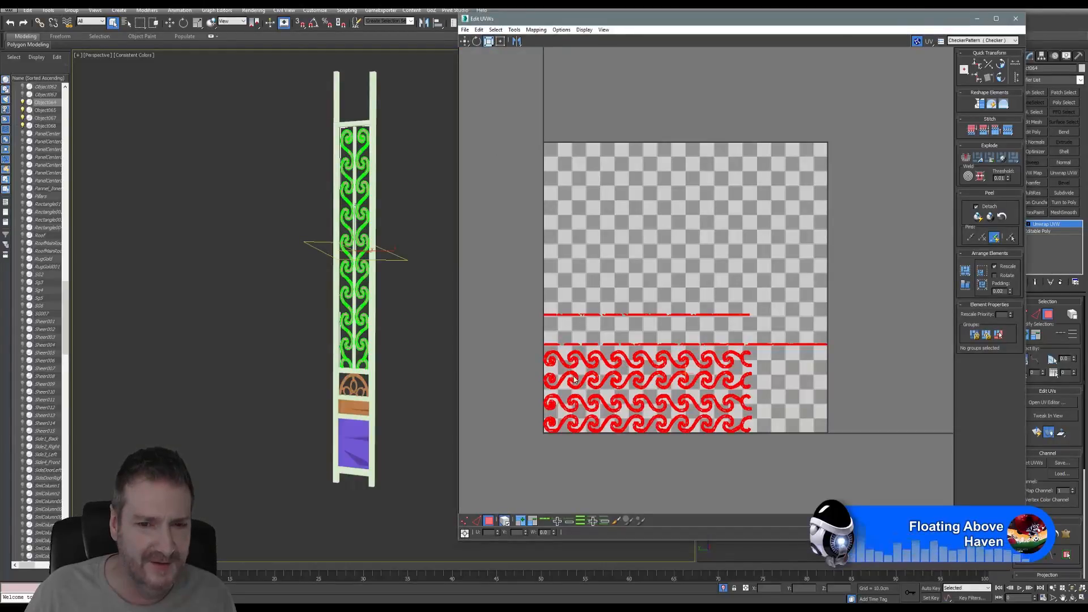
{"action": "left_click_drag", "start_coordinate": [574, 375], "coordinate": [581, 402]}
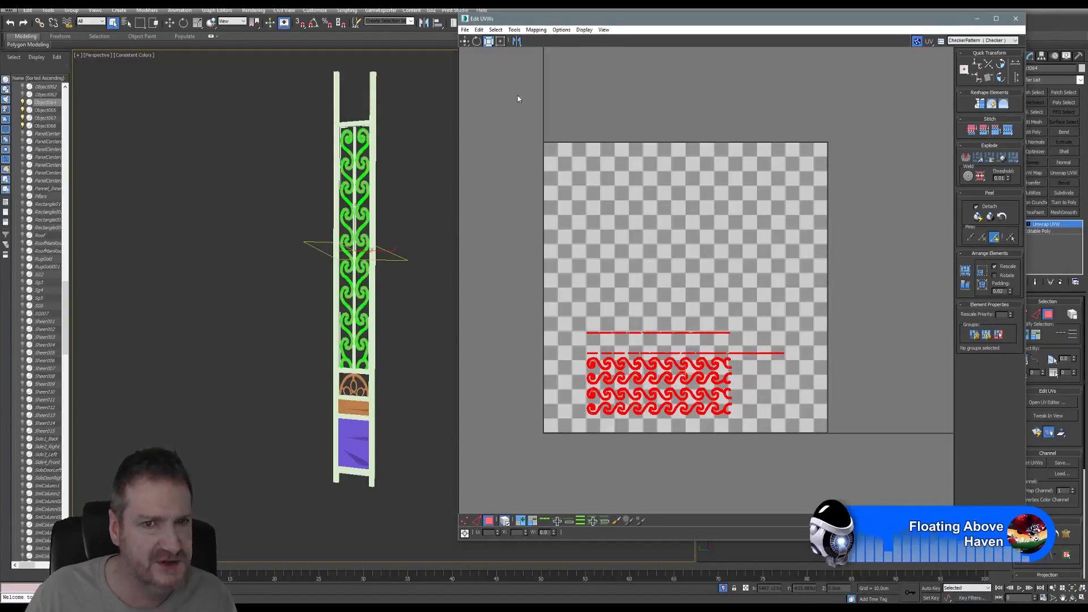
{"action": "left_click", "coordinate": [466, 42]}
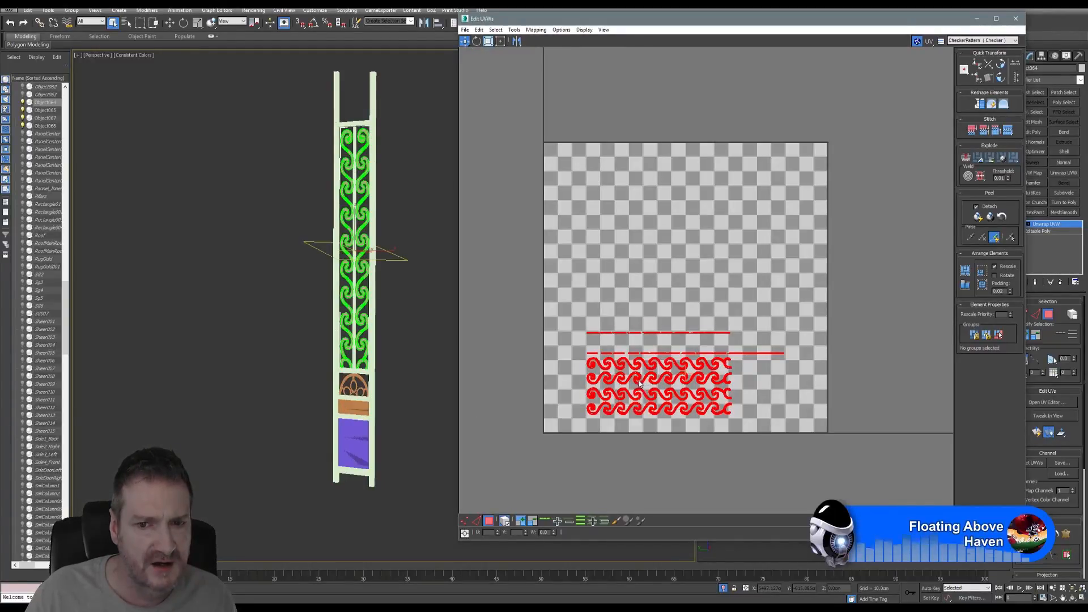
{"action": "left_click_drag", "start_coordinate": [638, 379], "coordinate": [658, 85]}
{"action": "left_click", "coordinate": [1016, 19]}
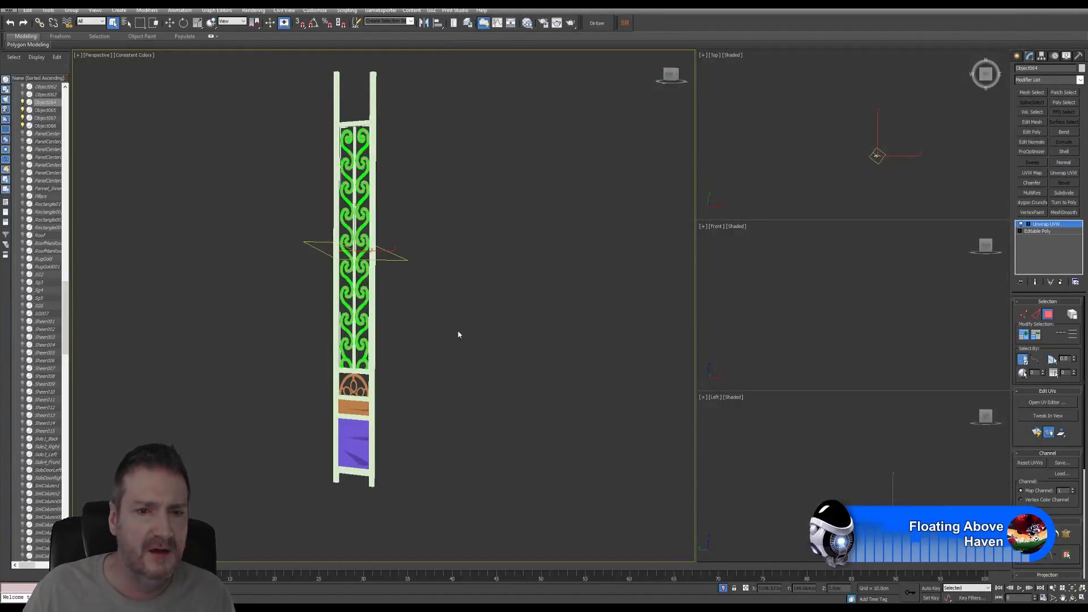
- Select Object065 and stack an Edit Poly modifier above its Unwrap UVW
{"action": "left_click", "coordinate": [1048, 316]}
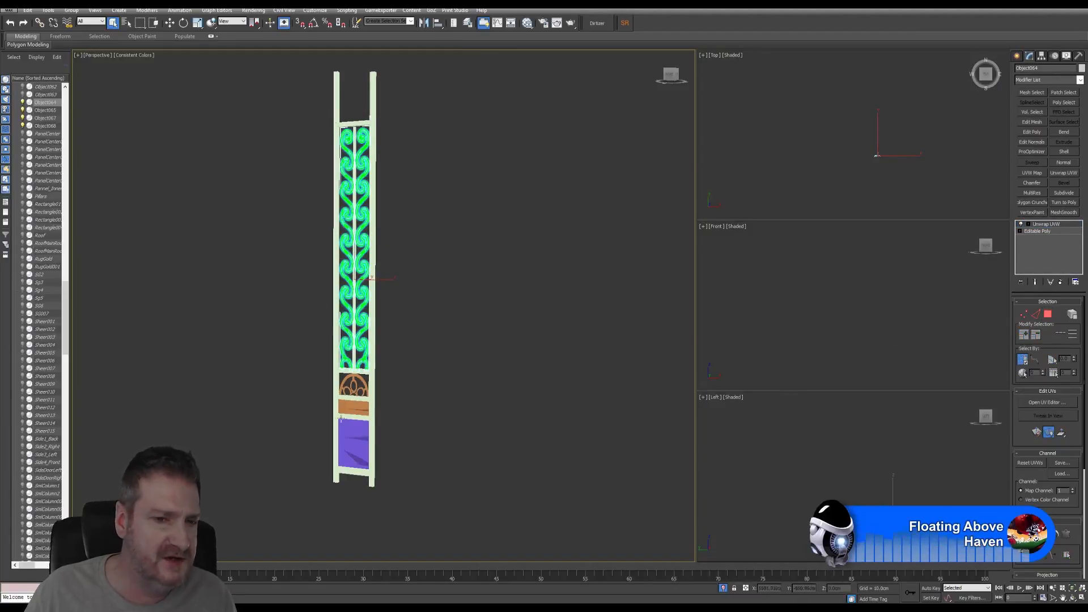
{"action": "middle_click_drag", "start_coordinate": [398, 112], "coordinate": [389, 111], "text": "alt"}
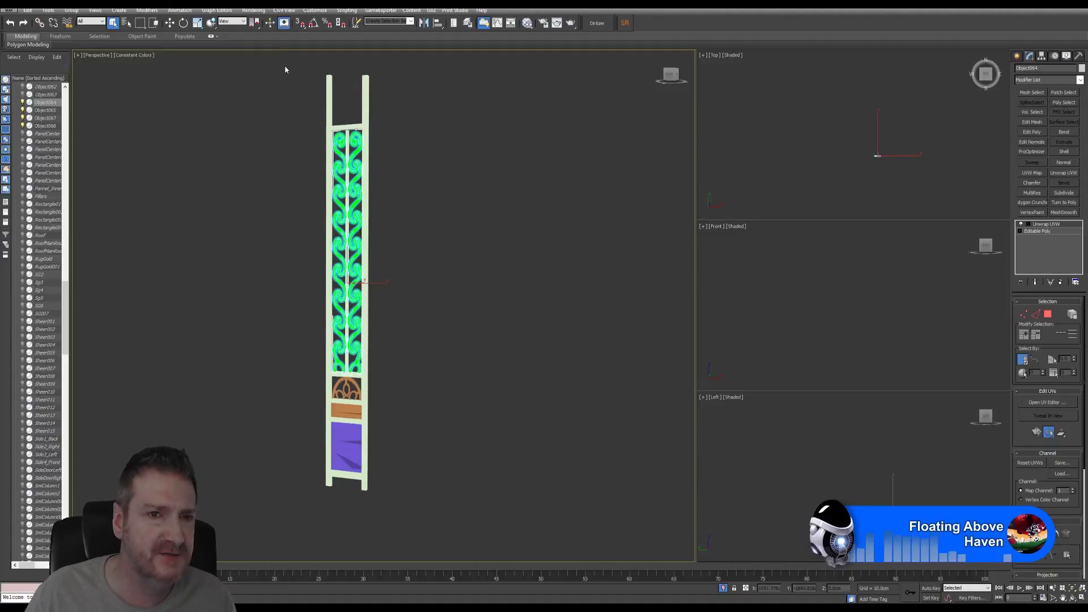
{"action": "left_click_drag", "start_coordinate": [403, 285], "coordinate": [426, 510]}
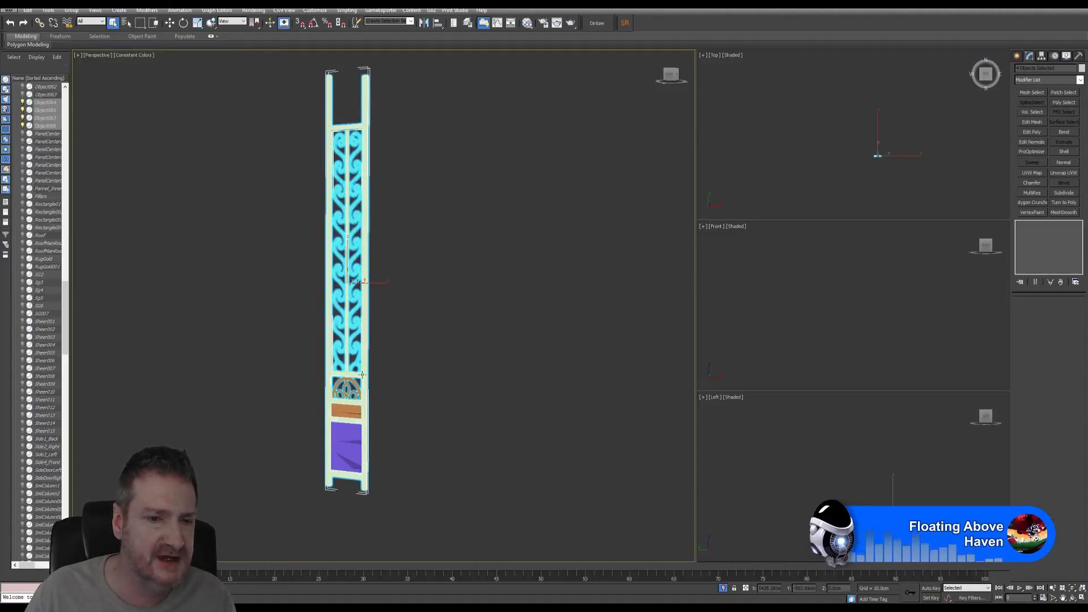
{"action": "left_click", "coordinate": [405, 386]}
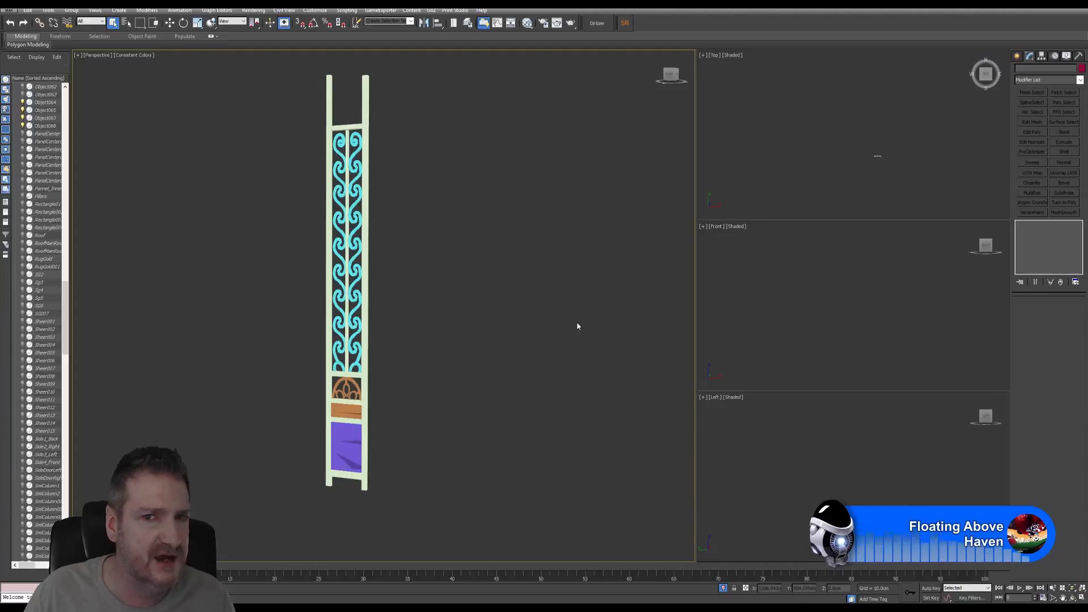
{"action": "left_click", "coordinate": [366, 111]}
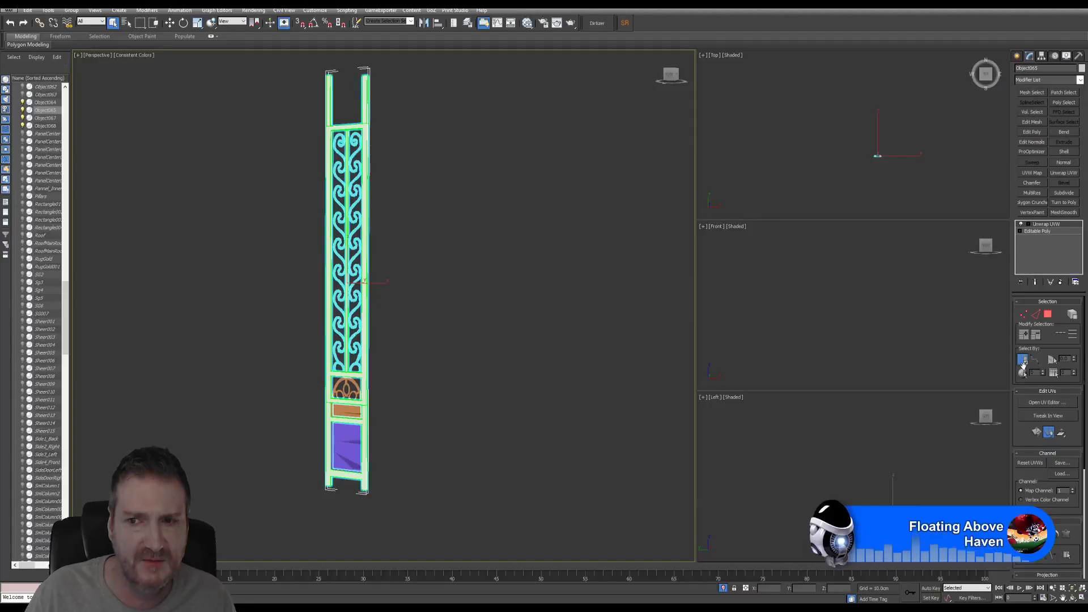
{"action": "left_click", "coordinate": [1033, 132]}
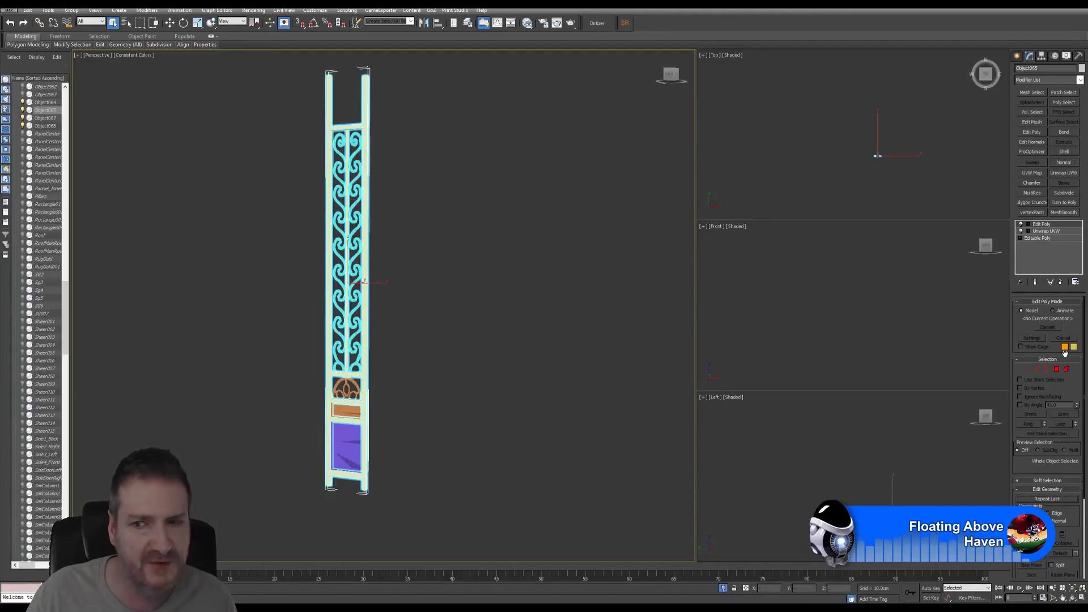
- In Element mode, attach the scroll ornament and arch piece, then undo the arch attach
{"action": "left_click", "coordinate": [1065, 370]}
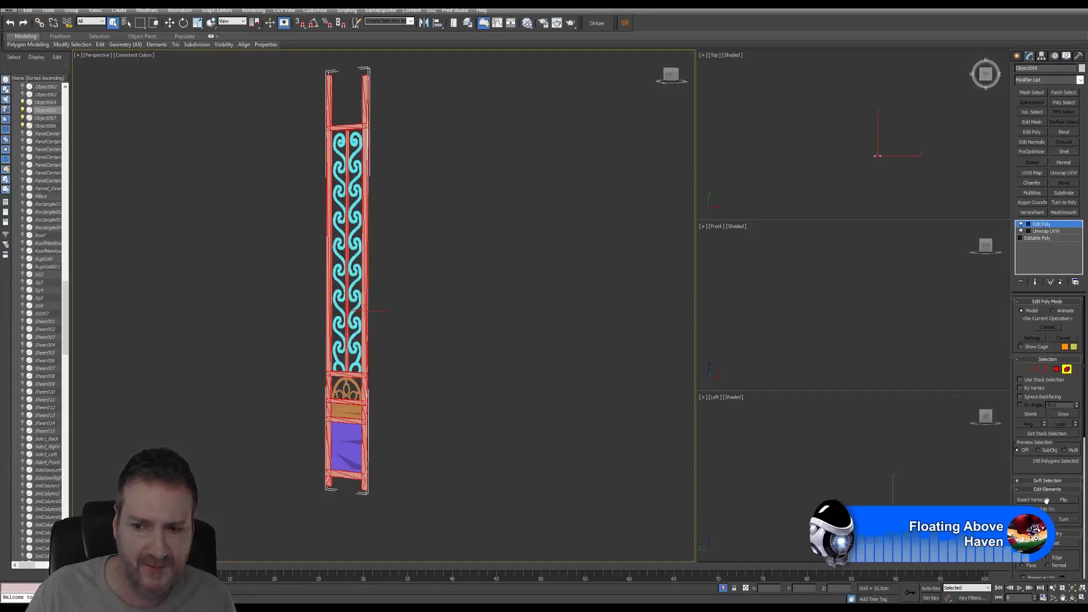
{"action": "scroll", "coordinate": [1044, 509], "scroll_direction": "down", "scroll_amount": 3}
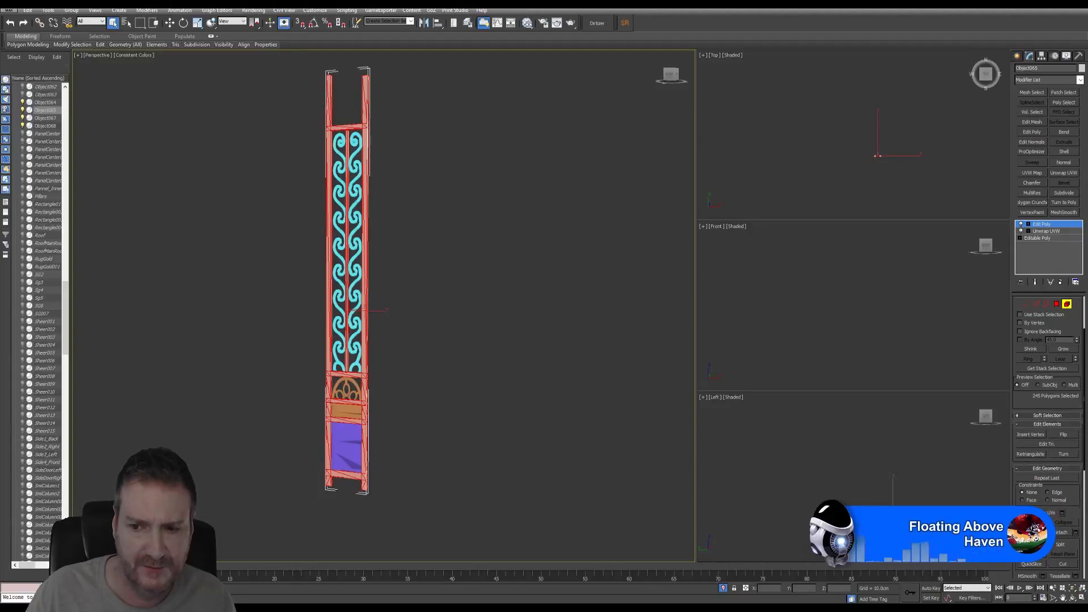
{"action": "left_click", "coordinate": [357, 152]}
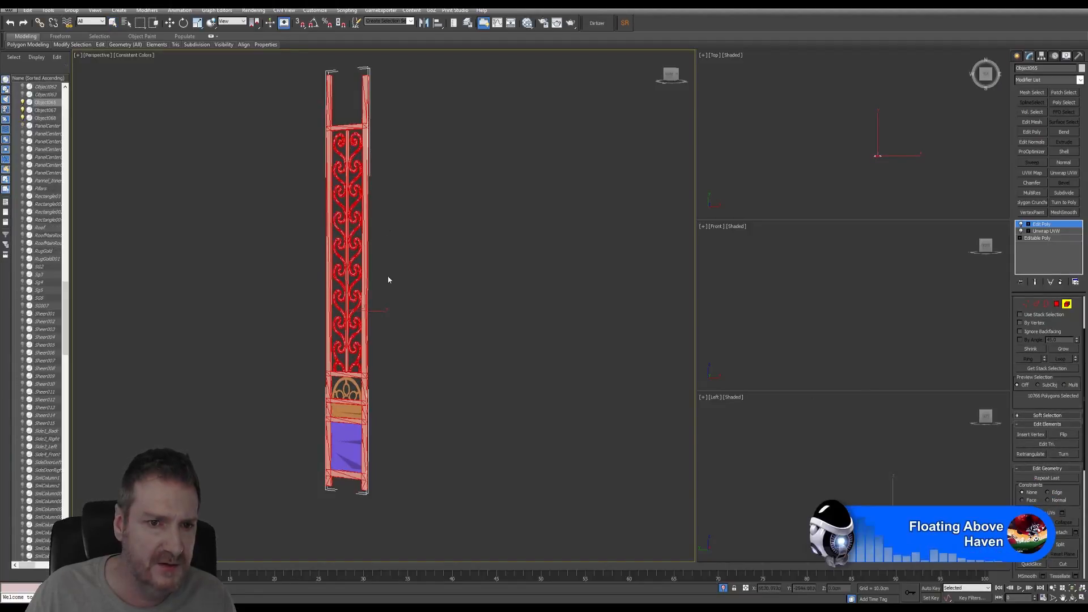
{"action": "left_click", "coordinate": [354, 385]}
{"action": "left_click", "coordinate": [589, 292]}
{"action": "key", "text": "q"}
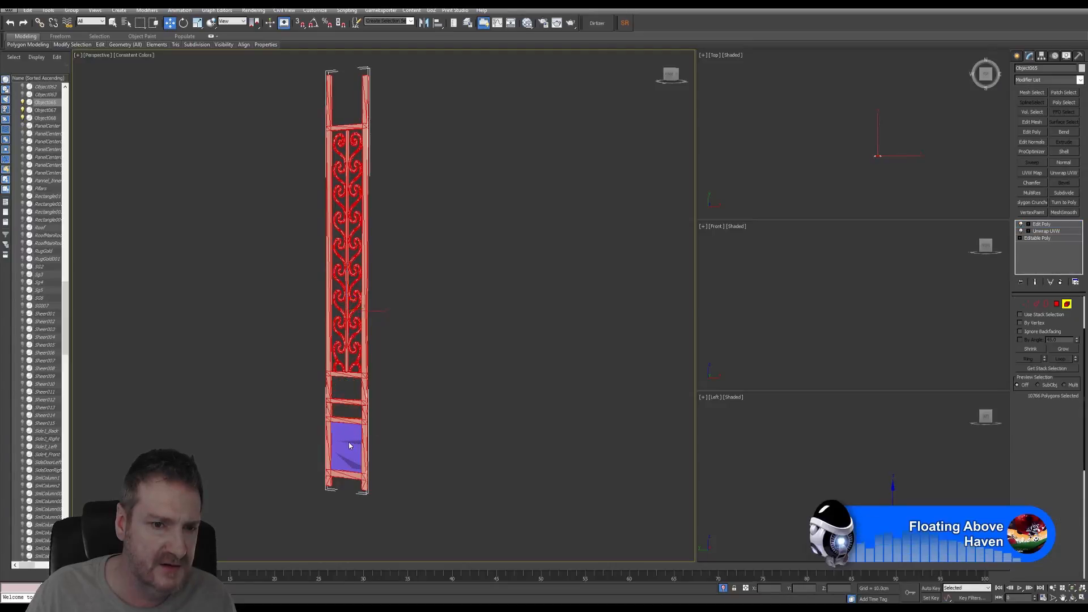
{"action": "middle_click_drag", "start_coordinate": [357, 431], "coordinate": [369, 423], "text": "alt"}
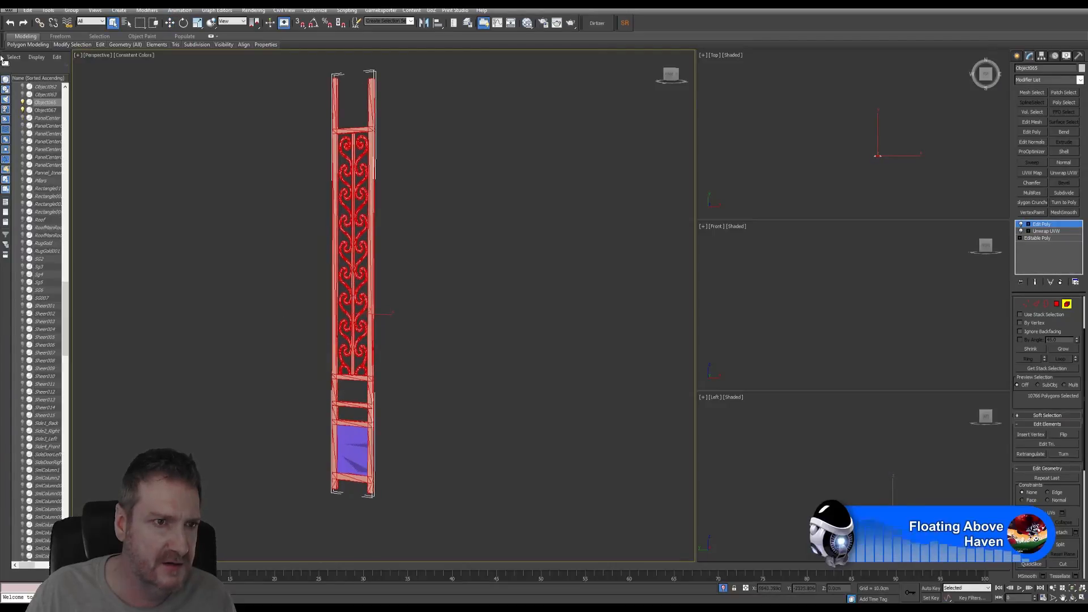
{"action": "left_click", "coordinate": [9, 22]}
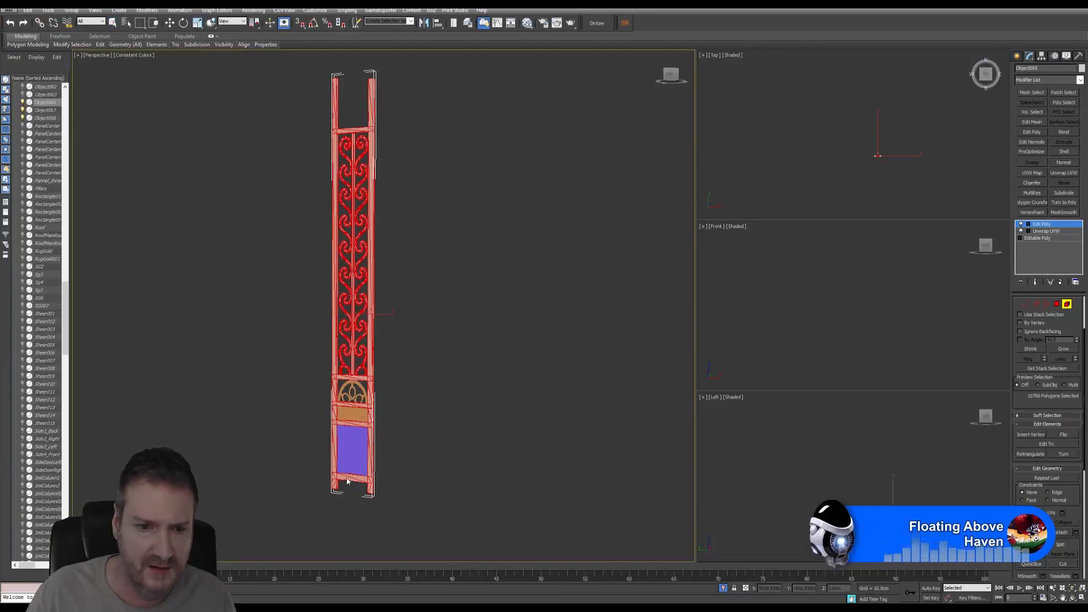
- Attach the purple lower panel, exit Element mode, and select the arched panel's Unwrap UVW
{"action": "left_click", "coordinate": [355, 454]}
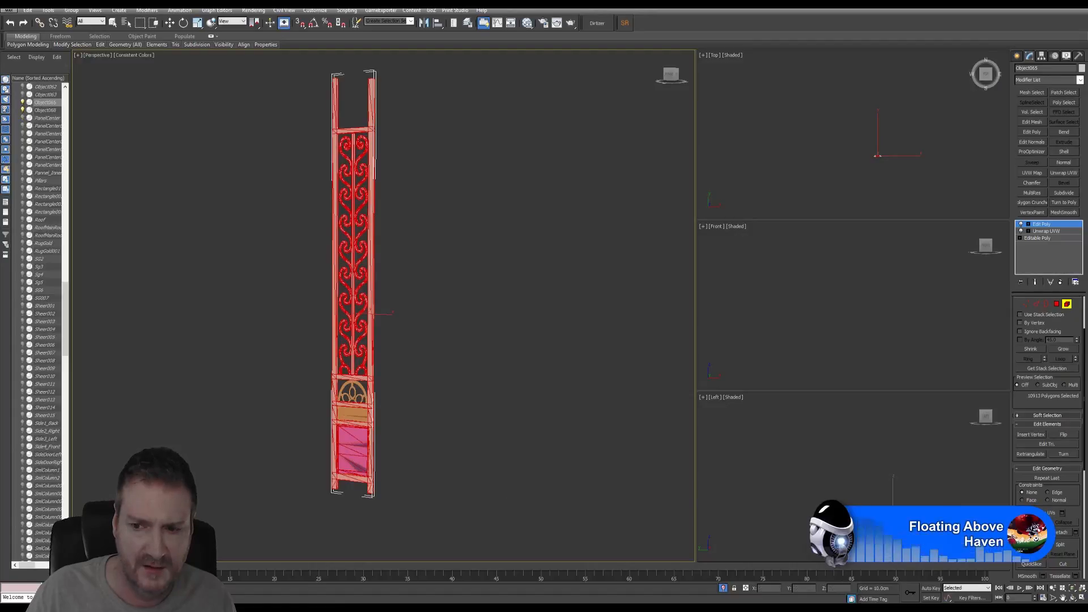
{"action": "key", "text": "w"}
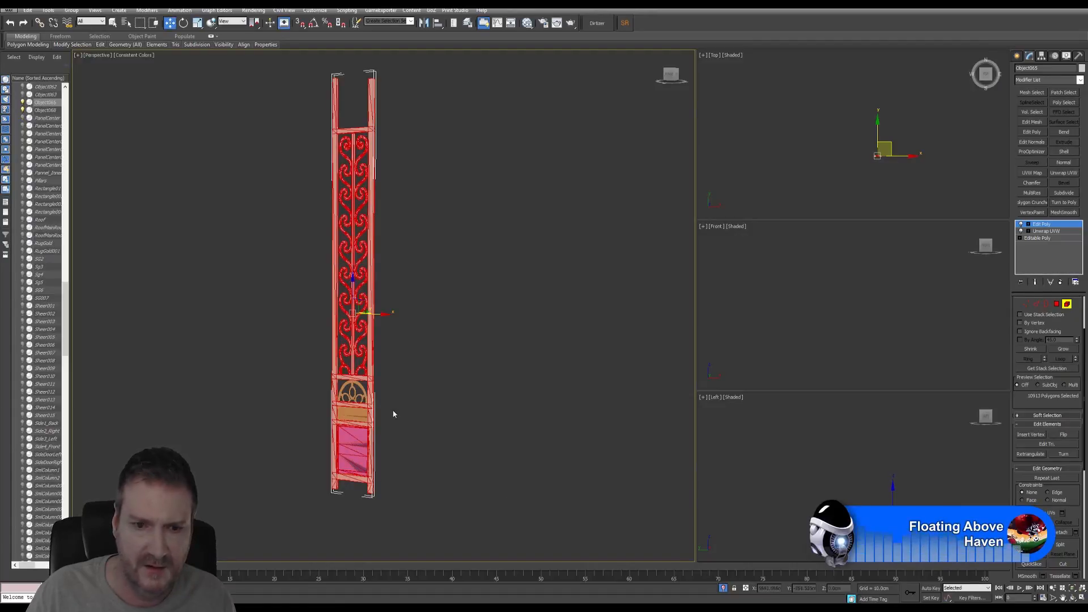
{"action": "left_click", "coordinate": [385, 402]}
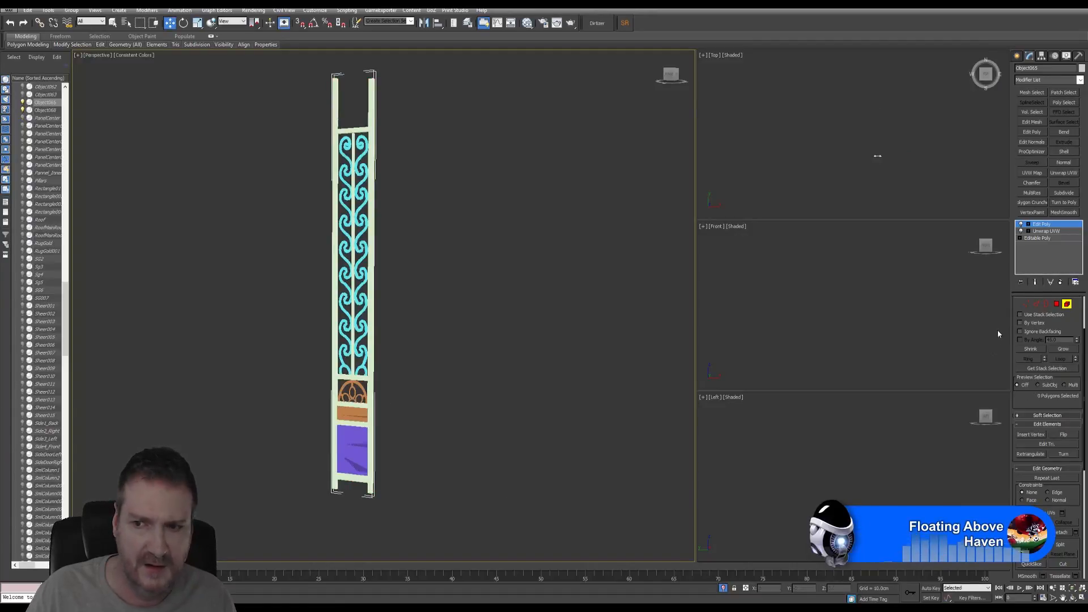
{"action": "left_click", "coordinate": [1066, 307]}
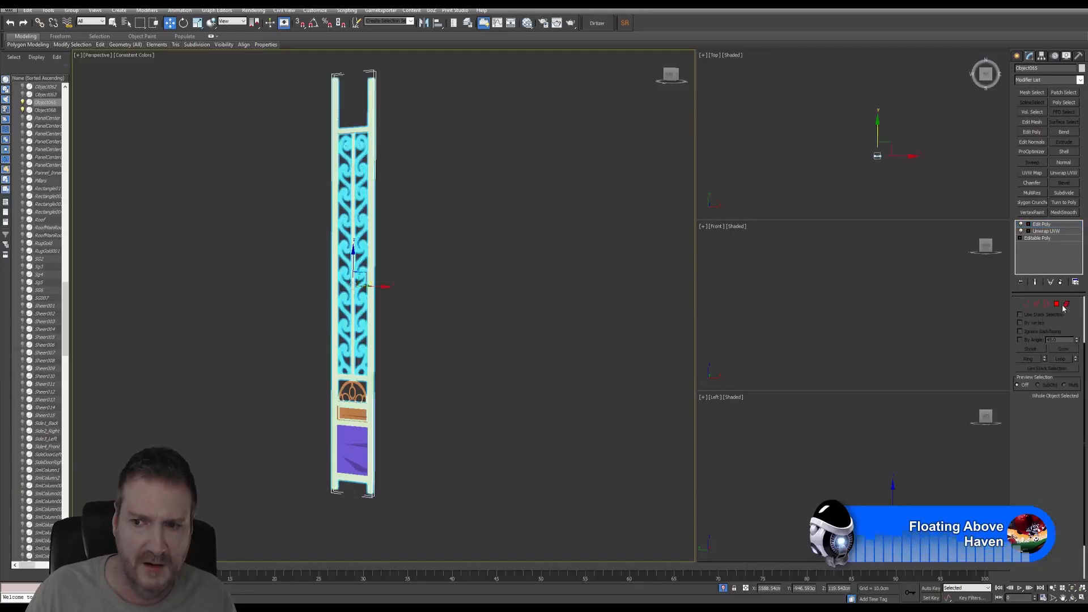
{"action": "left_click", "coordinate": [364, 418]}
{"action": "left_click", "coordinate": [364, 418]}
{"action": "left_click", "coordinate": [1039, 224]}
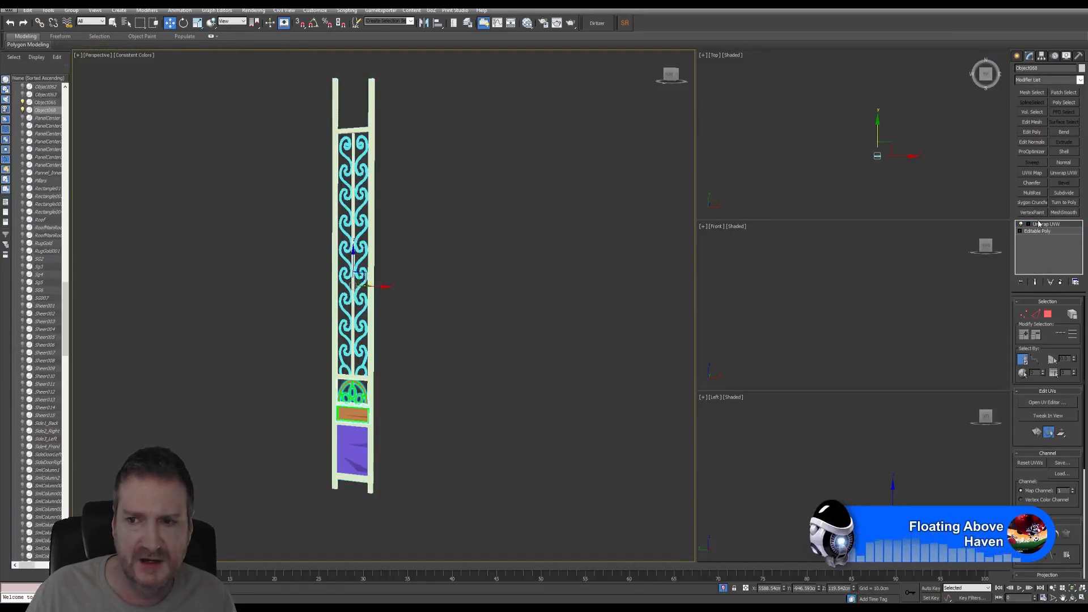
- Attach the gate leaf to the arched panel's Edit Poly mesh
{"action": "left_click", "coordinate": [1035, 132]}
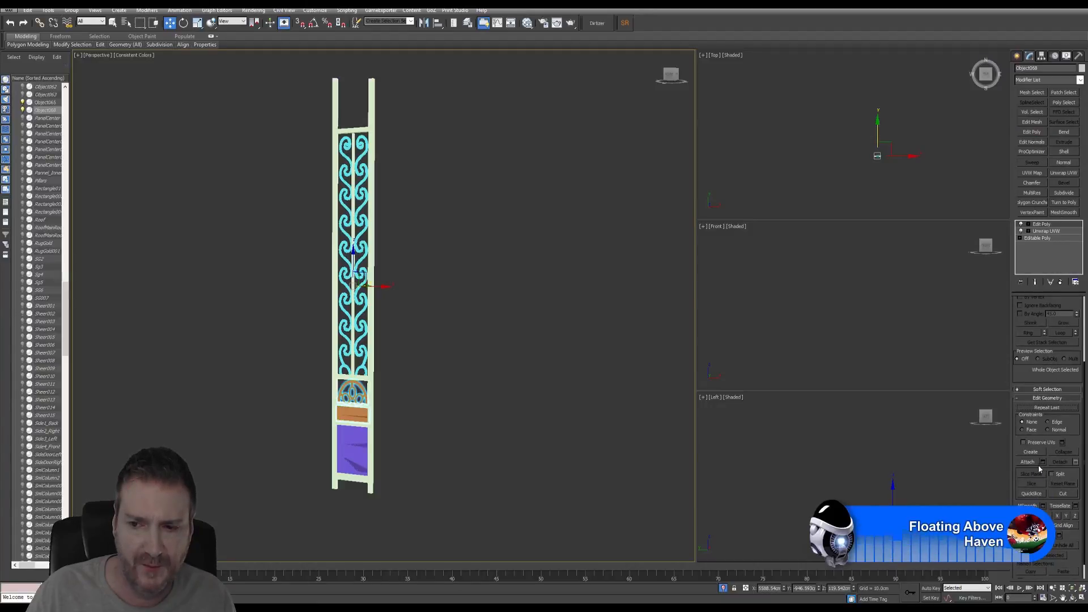
{"action": "left_click", "coordinate": [1036, 463]}
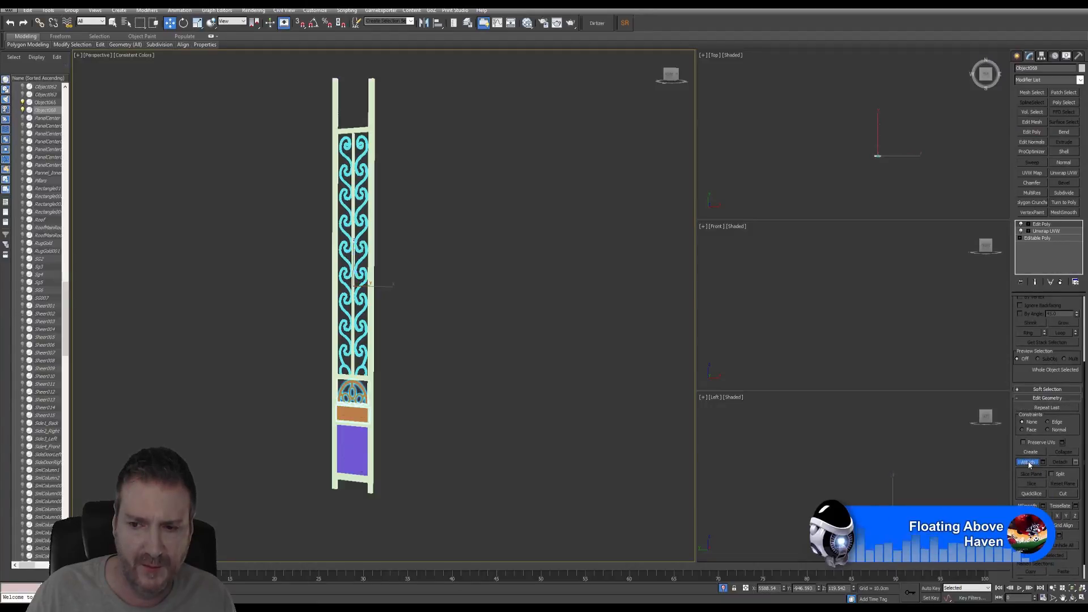
{"action": "left_click", "coordinate": [372, 328]}
{"action": "left_click", "coordinate": [594, 290]}
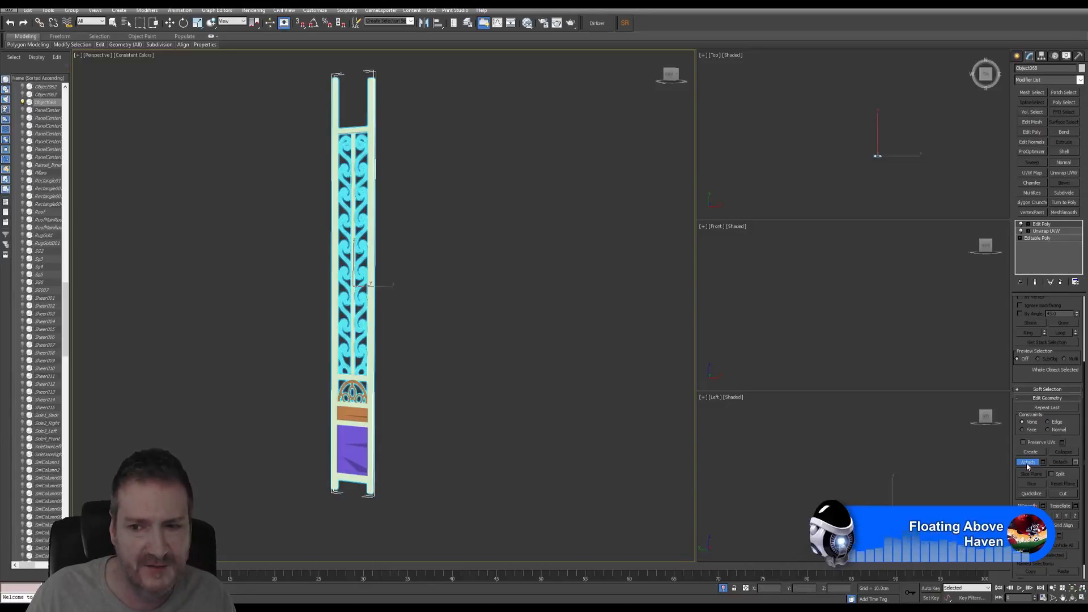
{"action": "key", "text": "w"}
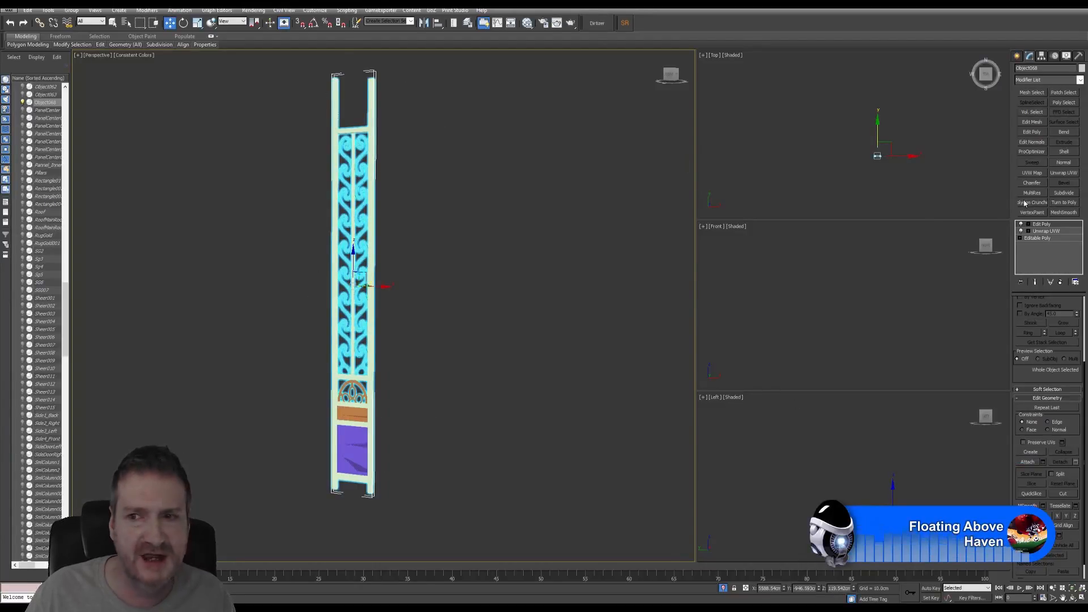
- Collapse the whole modifier stack and add a fresh Unwrap UVW modifier
{"action": "left_click", "coordinate": [1039, 224]}
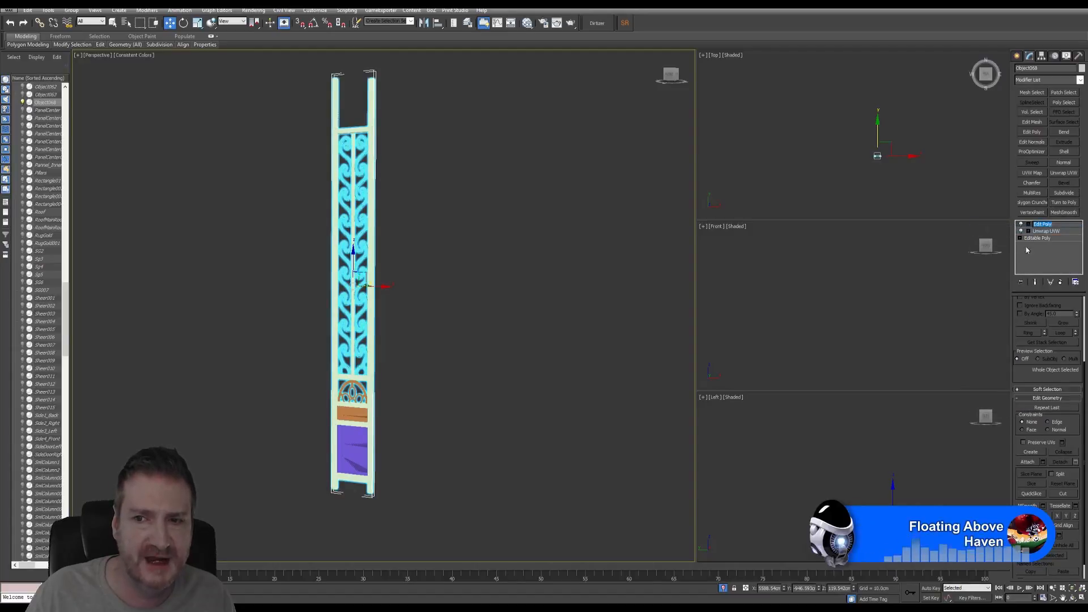
{"action": "right_click", "coordinate": [1043, 230]}
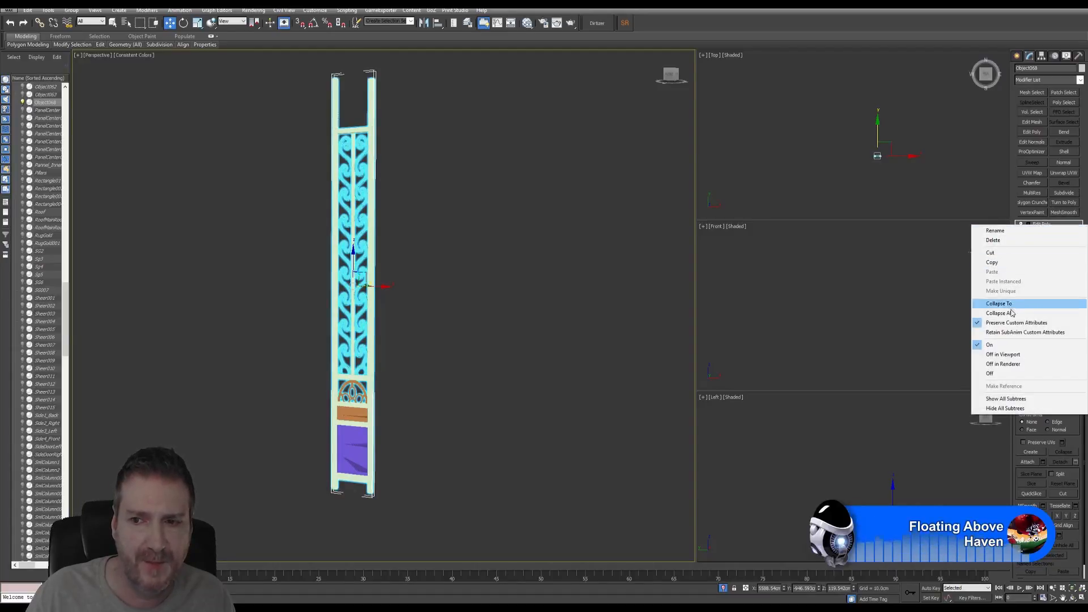
{"action": "left_click", "coordinate": [1010, 315]}
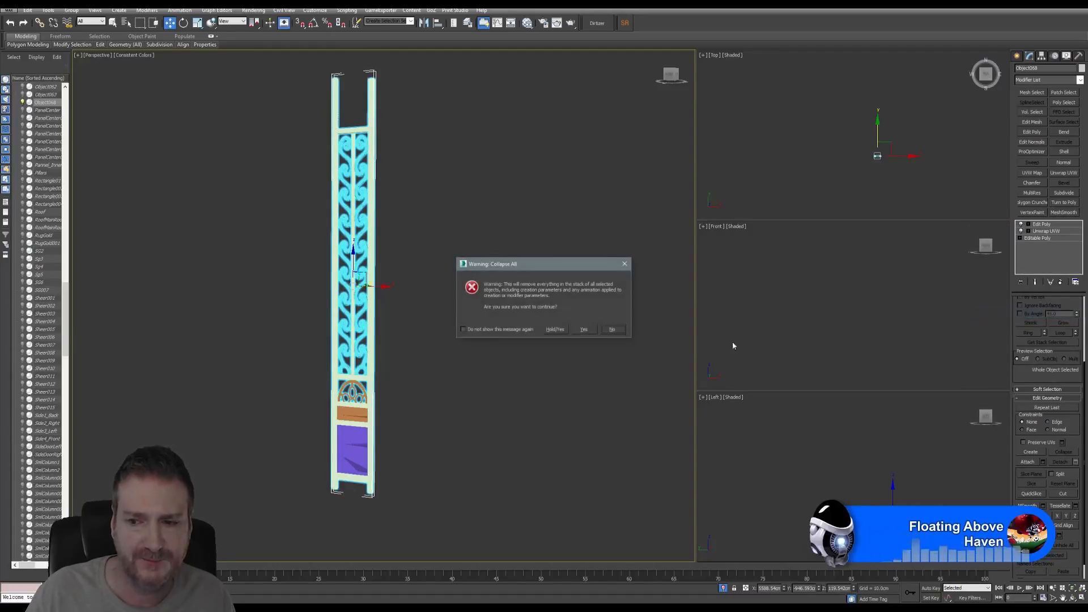
{"action": "left_click", "coordinate": [585, 329]}
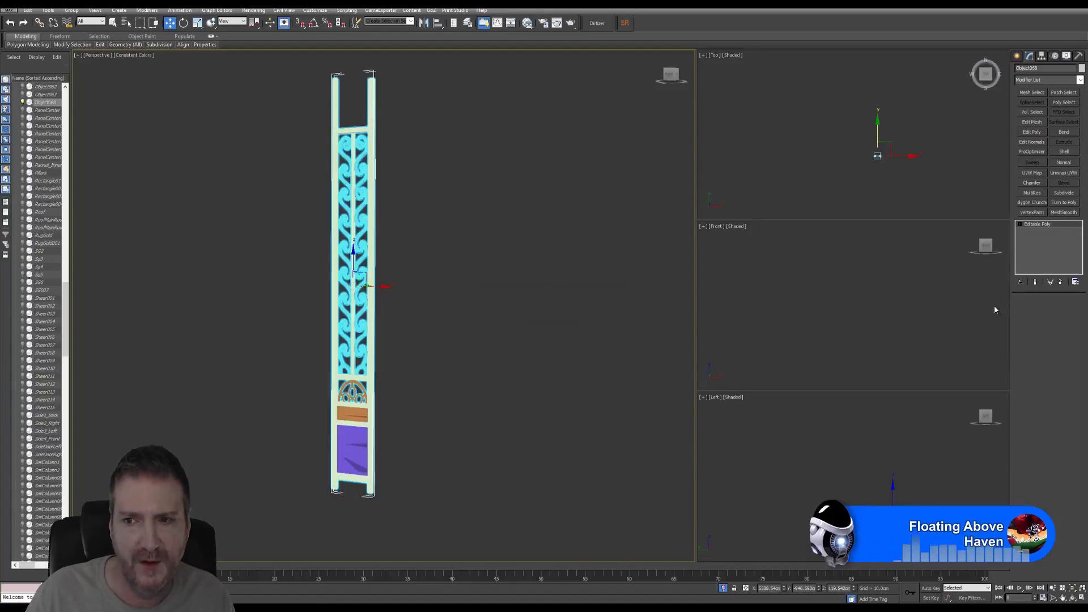
{"action": "left_click", "coordinate": [1064, 173]}
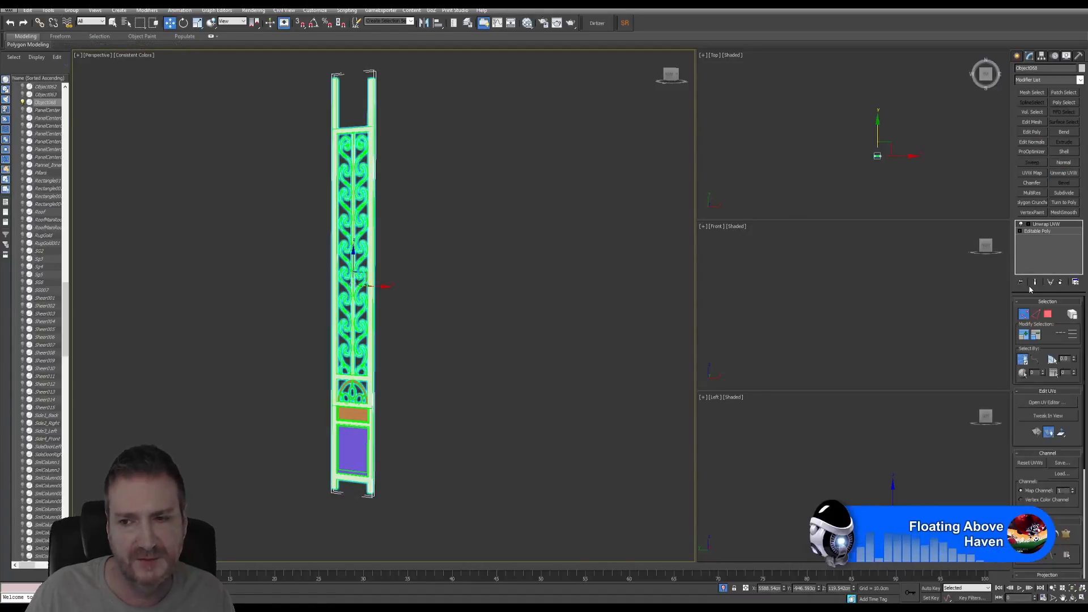
- Open the merged gate's UV editor, narrowed and moved aside to show the gate
{"action": "left_click", "coordinate": [1024, 314]}
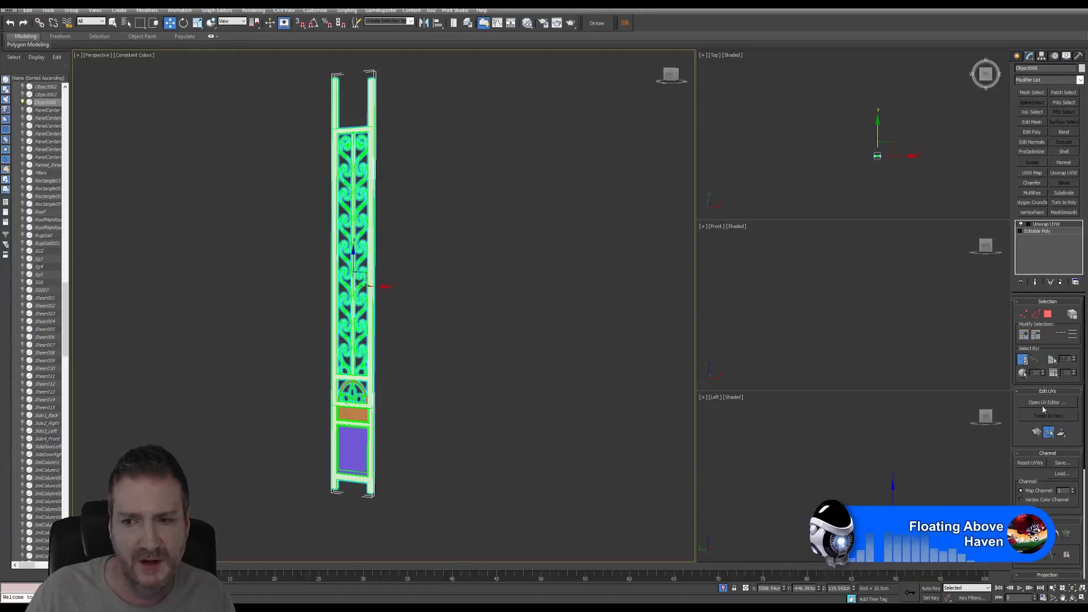
{"action": "left_click", "coordinate": [1044, 403]}
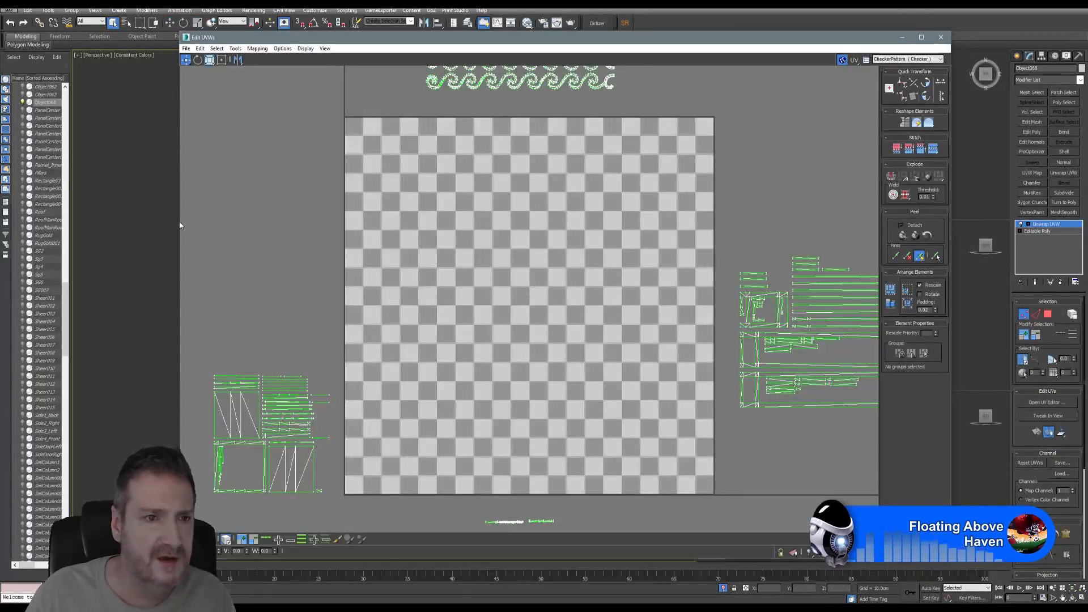
{"action": "left_click_drag", "start_coordinate": [178, 222], "coordinate": [359, 223]}
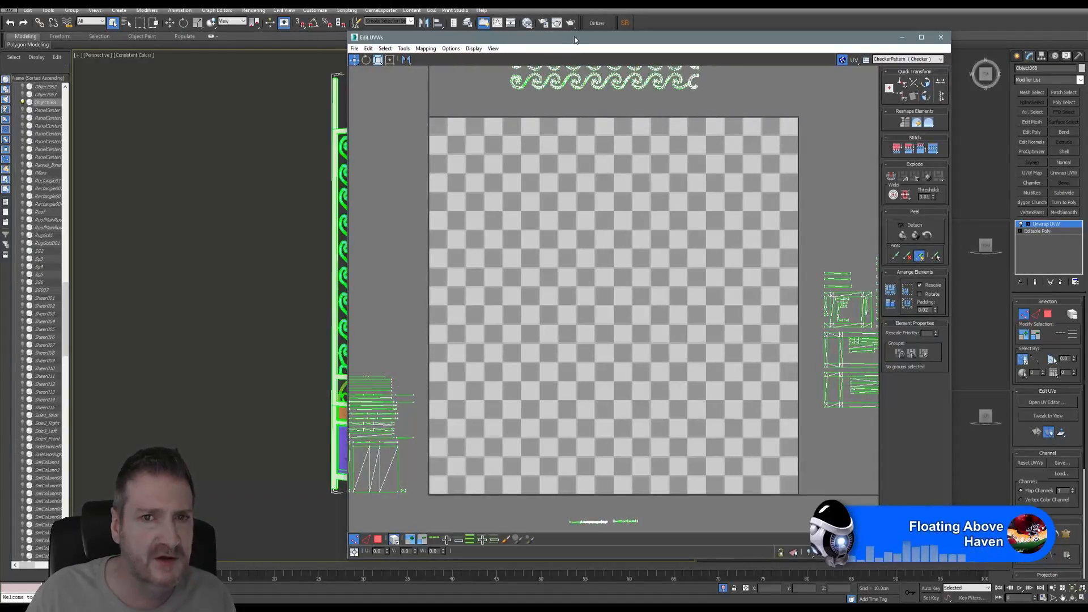
{"action": "left_click_drag", "start_coordinate": [575, 40], "coordinate": [648, 26]}
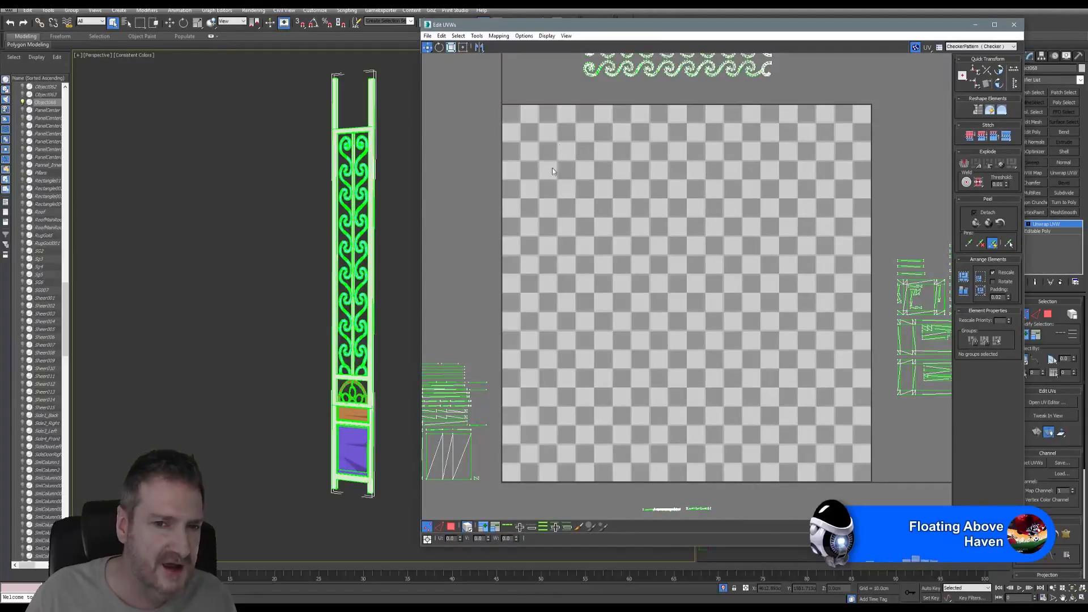
{"action": "scroll", "coordinate": [619, 274], "scroll_direction": "down", "scroll_amount": 5}
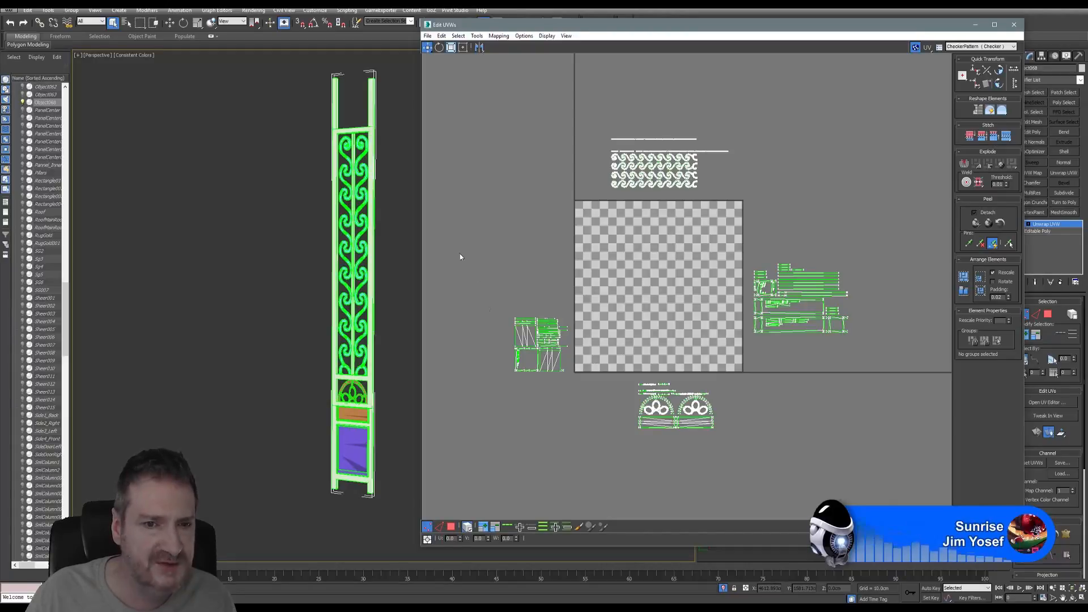
- Move the left island into the tile's lower-left and fit the arch island onto the tile
{"action": "left_click", "coordinate": [457, 527]}
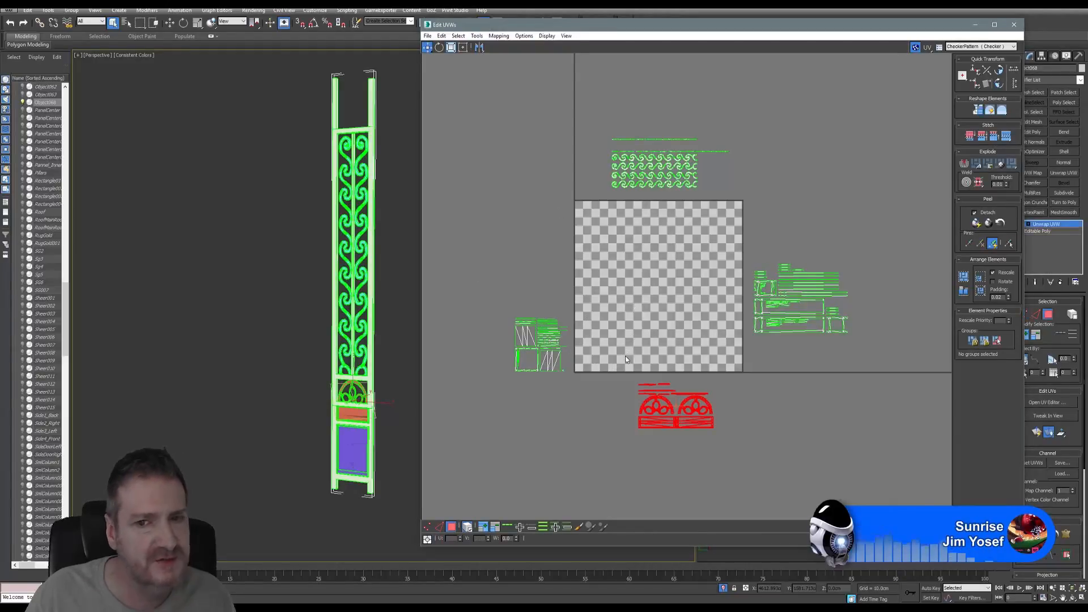
{"action": "scroll", "coordinate": [617, 374], "scroll_direction": "up", "scroll_amount": 2}
{"action": "left_click_drag", "start_coordinate": [470, 291], "coordinate": [555, 420]}
{"action": "left_click_drag", "start_coordinate": [520, 334], "coordinate": [601, 335]}
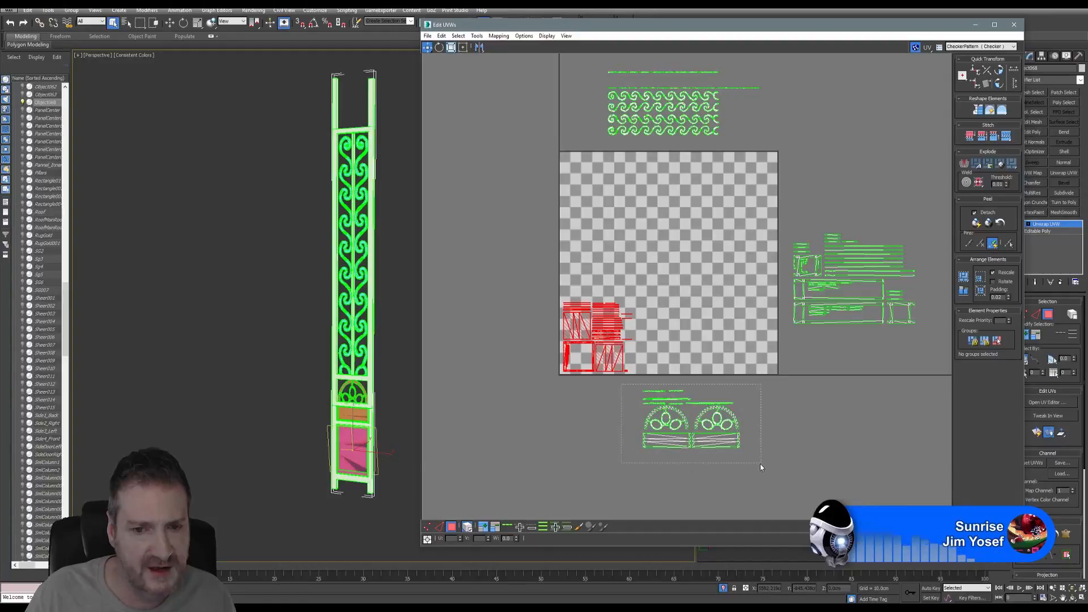
{"action": "left_click_drag", "start_coordinate": [760, 464], "coordinate": [760, 463]}
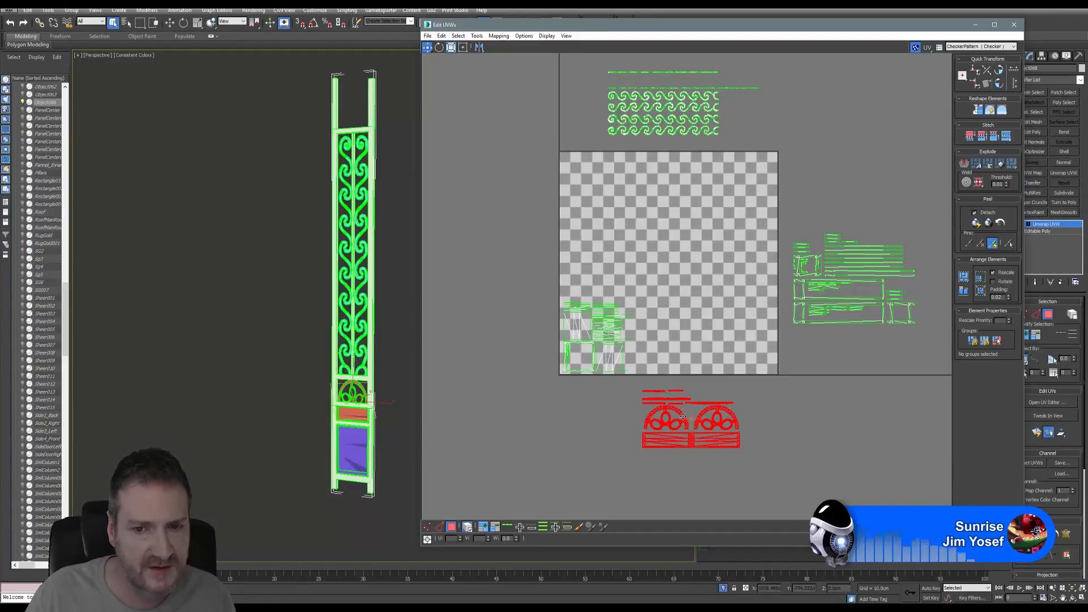
{"action": "left_click_drag", "start_coordinate": [683, 416], "coordinate": [682, 339]}
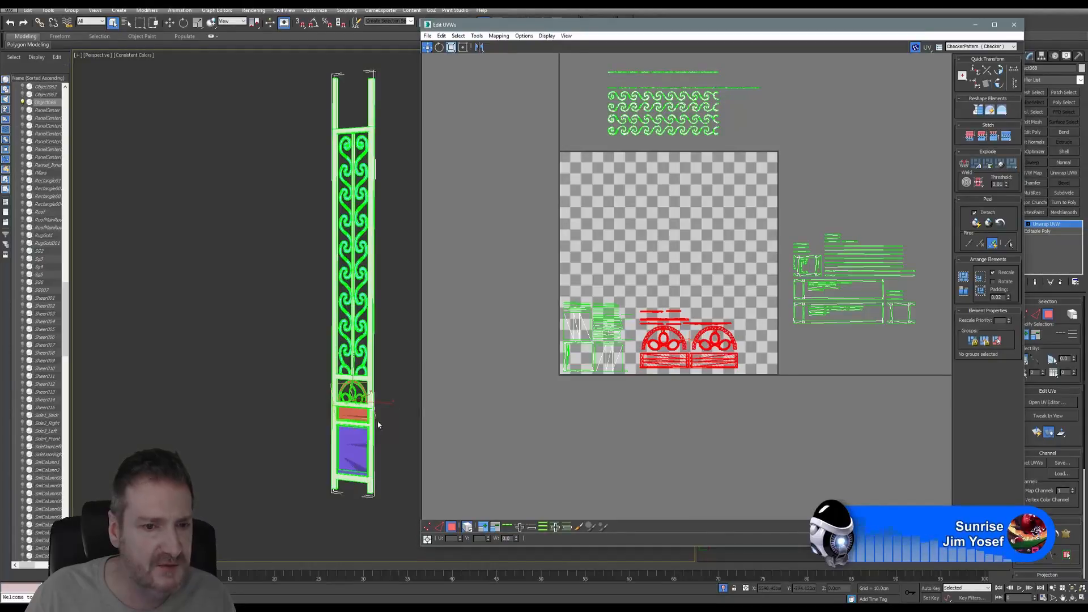
{"action": "key", "text": "r"}
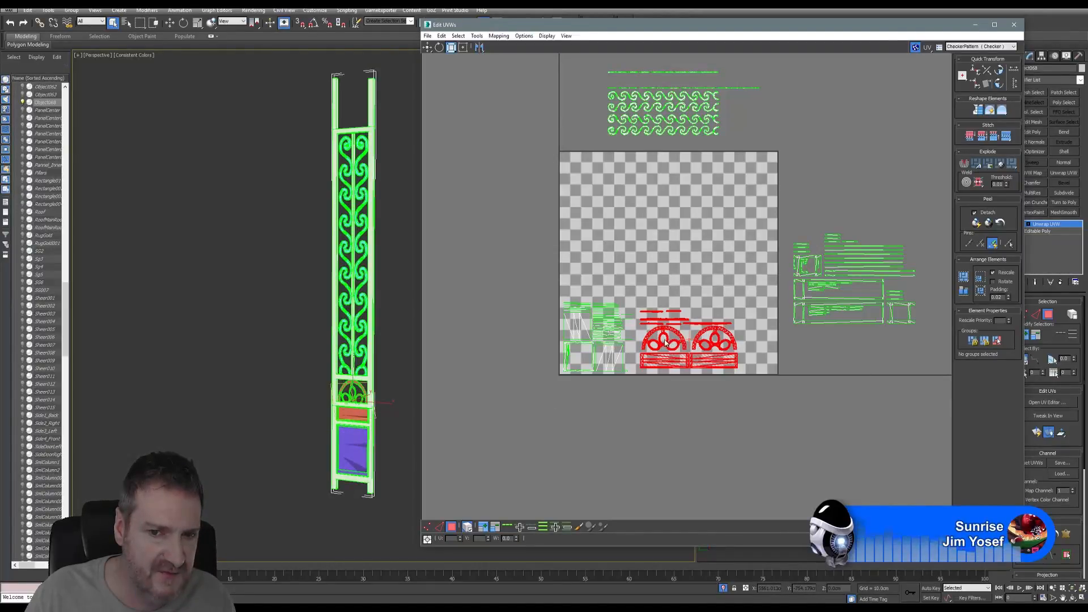
{"action": "left_click_drag", "start_coordinate": [654, 334], "coordinate": [650, 343]}
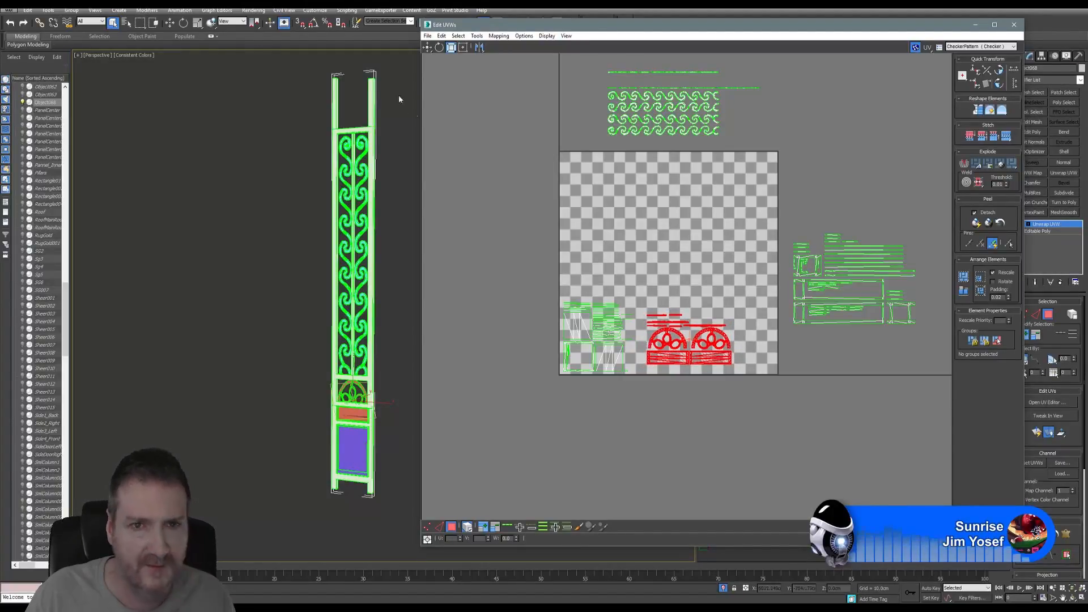
{"action": "key", "text": "w"}
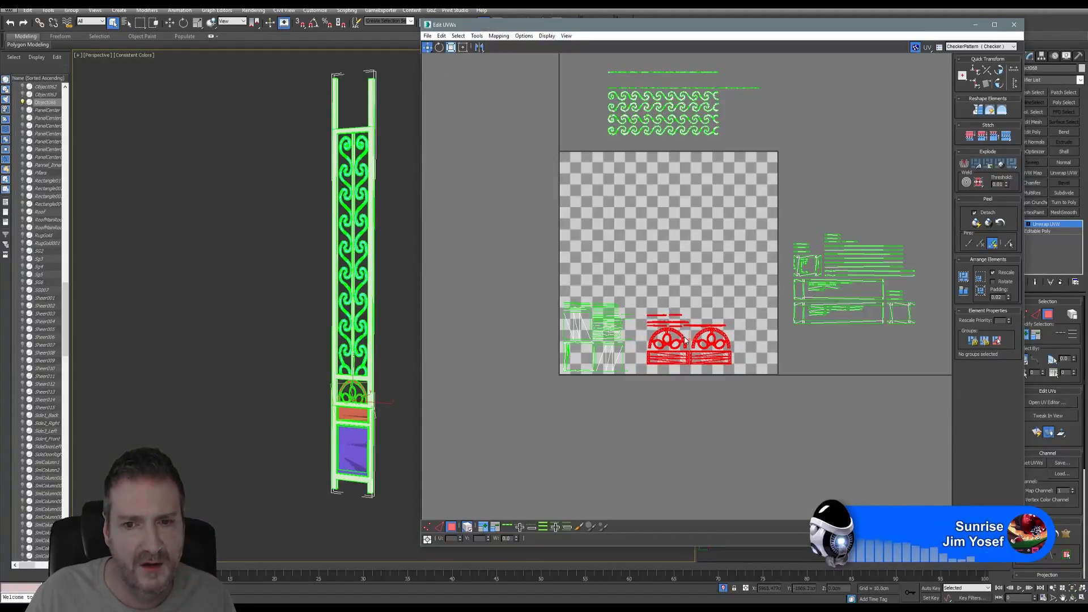
{"action": "left_click_drag", "start_coordinate": [682, 336], "coordinate": [678, 344]}
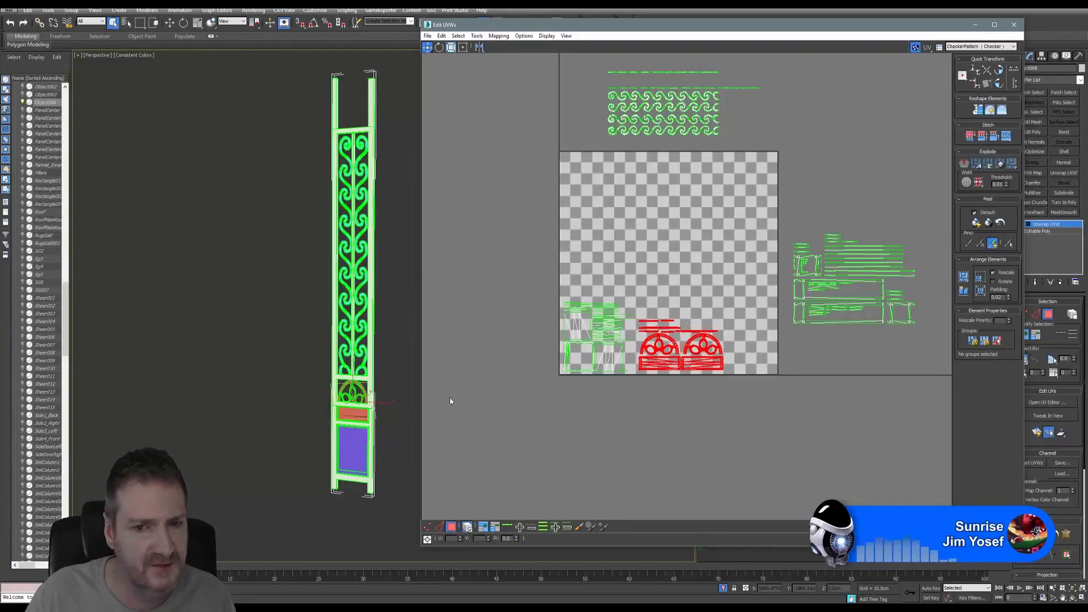
- Move the frame and bar shells into the tile's upper-left, scale them up, then deselect
{"action": "middle_click_drag", "start_coordinate": [706, 300], "coordinate": [699, 315]}
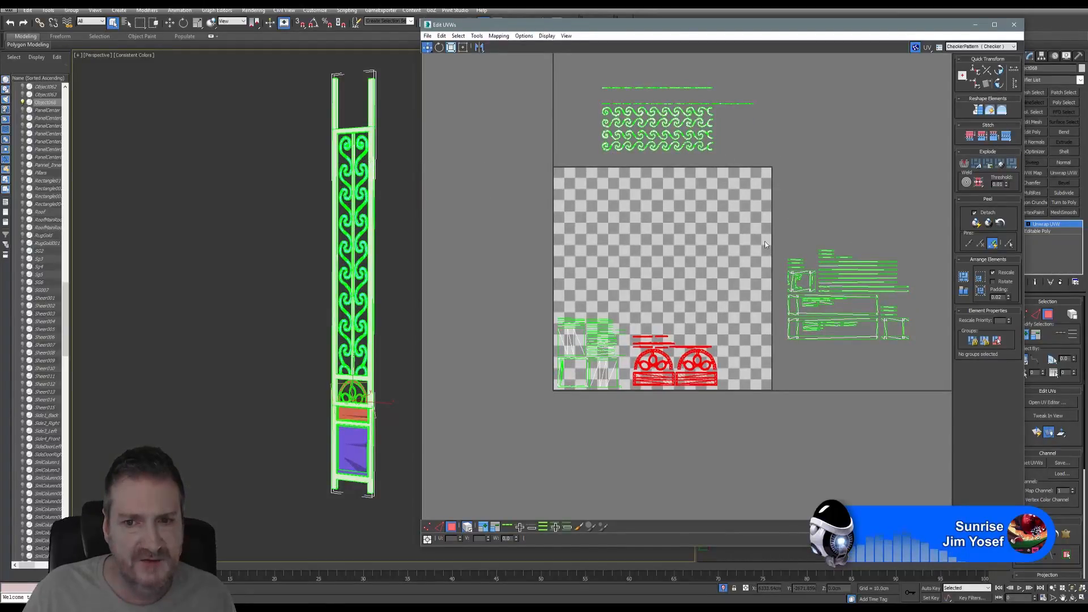
{"action": "left_click_drag", "start_coordinate": [743, 222], "coordinate": [780, 259]}
{"action": "left_click_drag", "start_coordinate": [916, 369], "coordinate": [921, 369]}
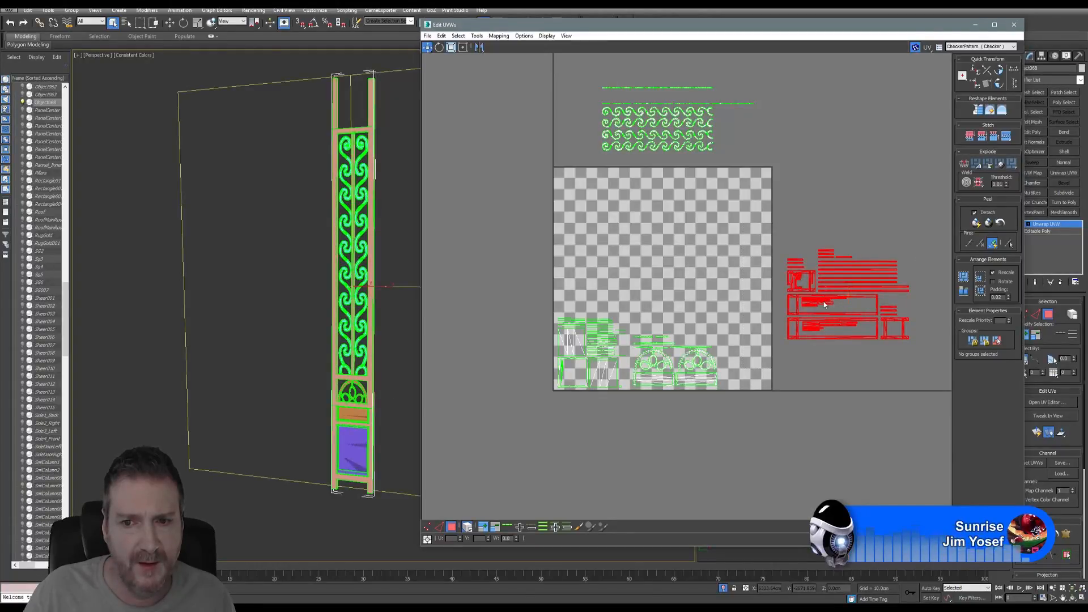
{"action": "left_click_drag", "start_coordinate": [807, 291], "coordinate": [599, 229]}
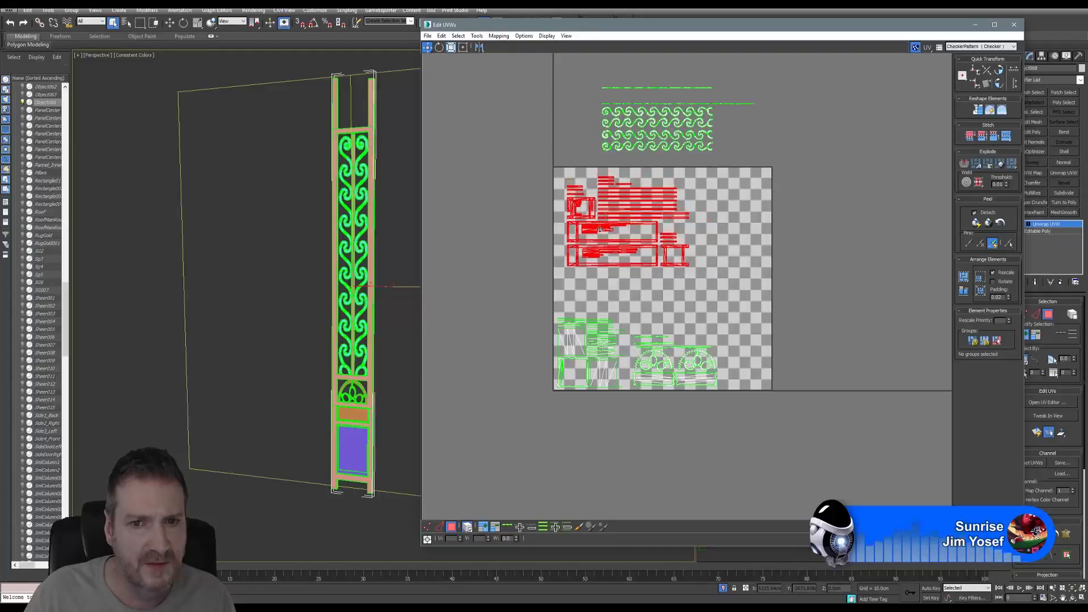
{"action": "scroll", "coordinate": [617, 232], "scroll_direction": "up", "scroll_amount": 2}
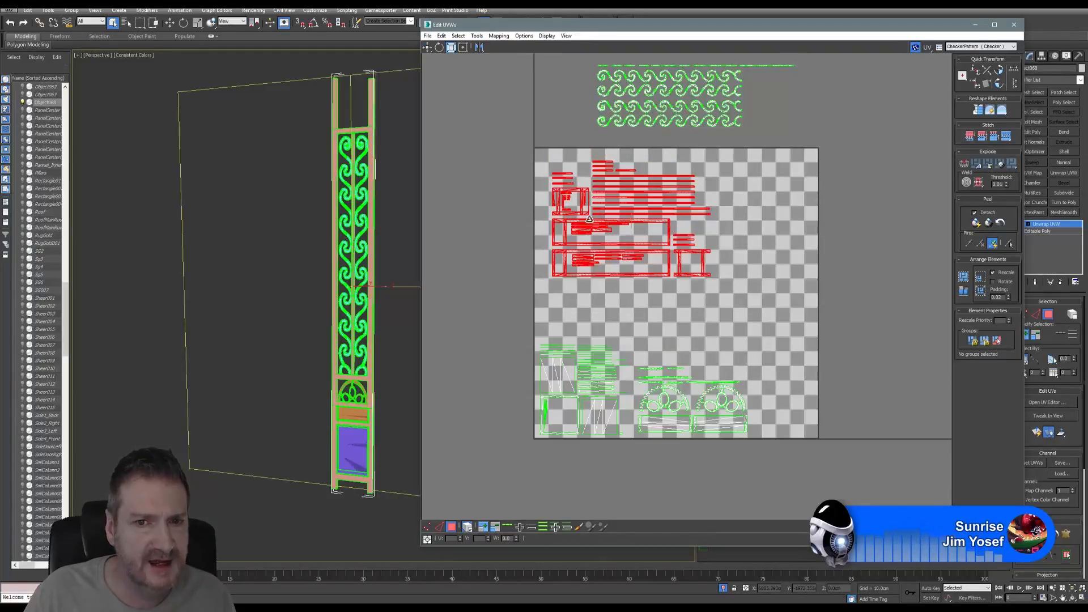
{"action": "left_click_drag", "start_coordinate": [587, 229], "coordinate": [607, 212]}
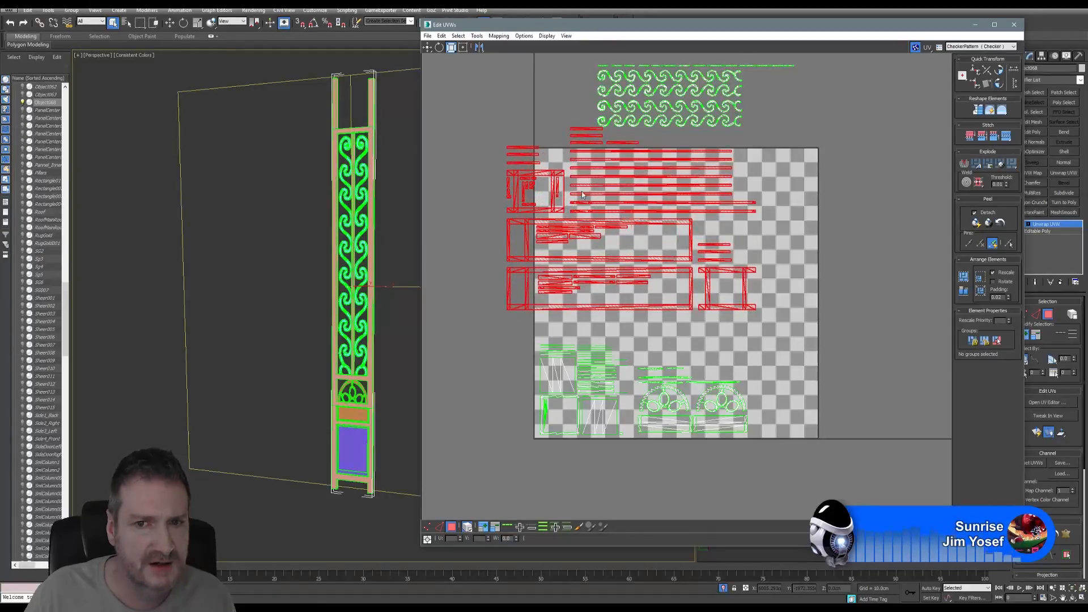
{"action": "left_click", "coordinate": [427, 48]}
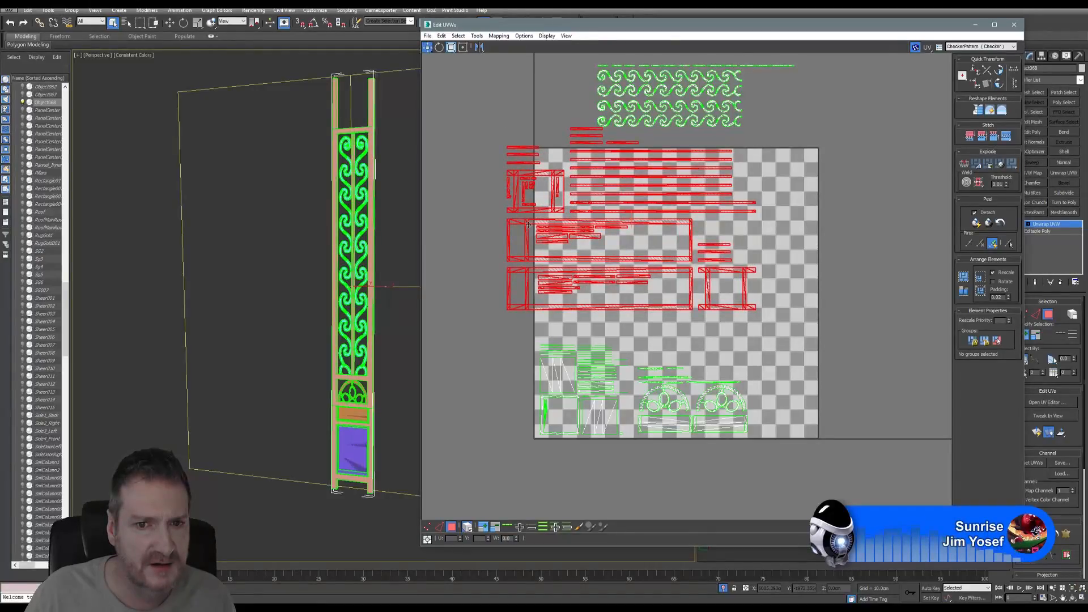
{"action": "left_click_drag", "start_coordinate": [529, 225], "coordinate": [562, 247]}
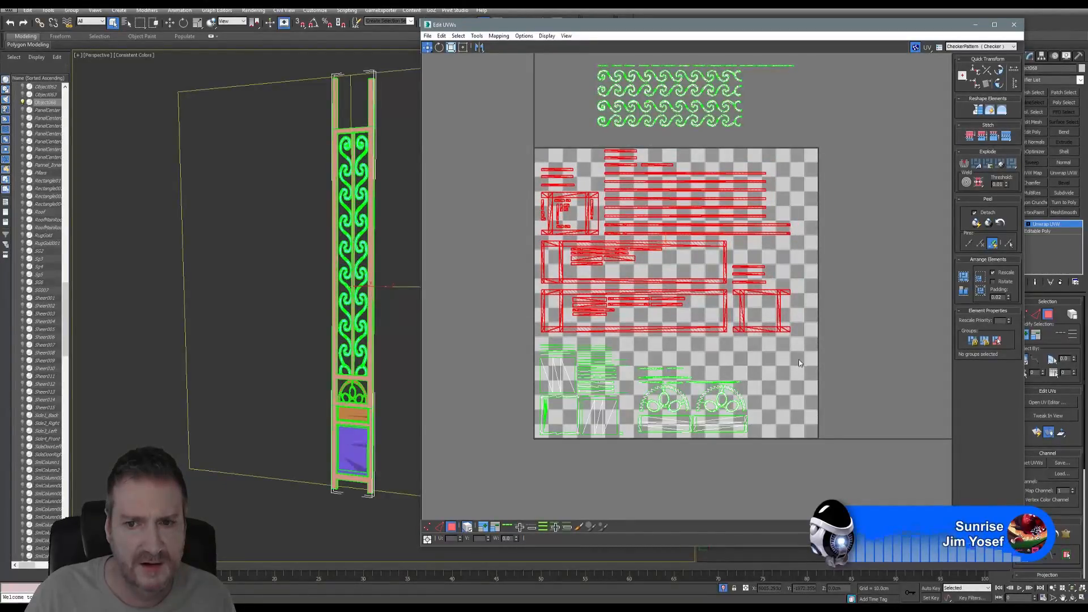
{"action": "middle_click_drag", "start_coordinate": [768, 215], "coordinate": [739, 208]}
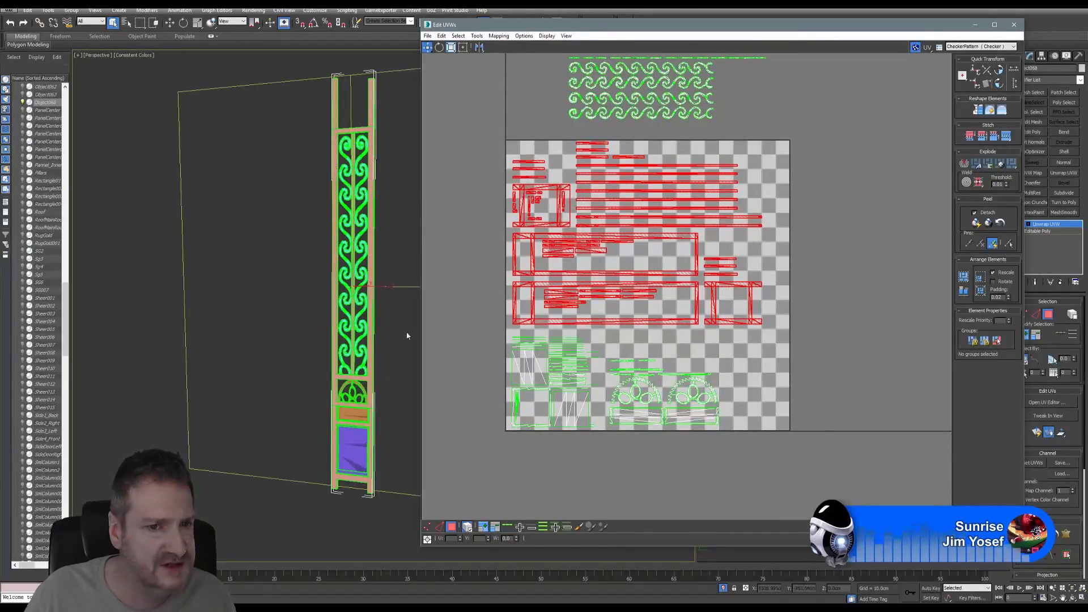
{"action": "middle_click_drag", "start_coordinate": [770, 284], "coordinate": [780, 280]}
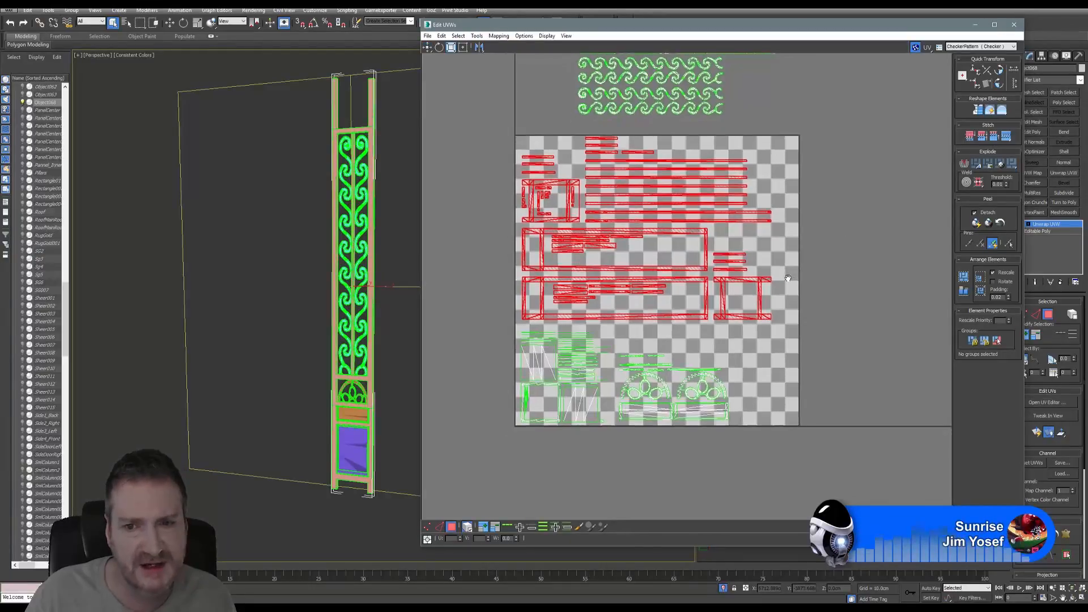
{"action": "left_click", "coordinate": [821, 325]}
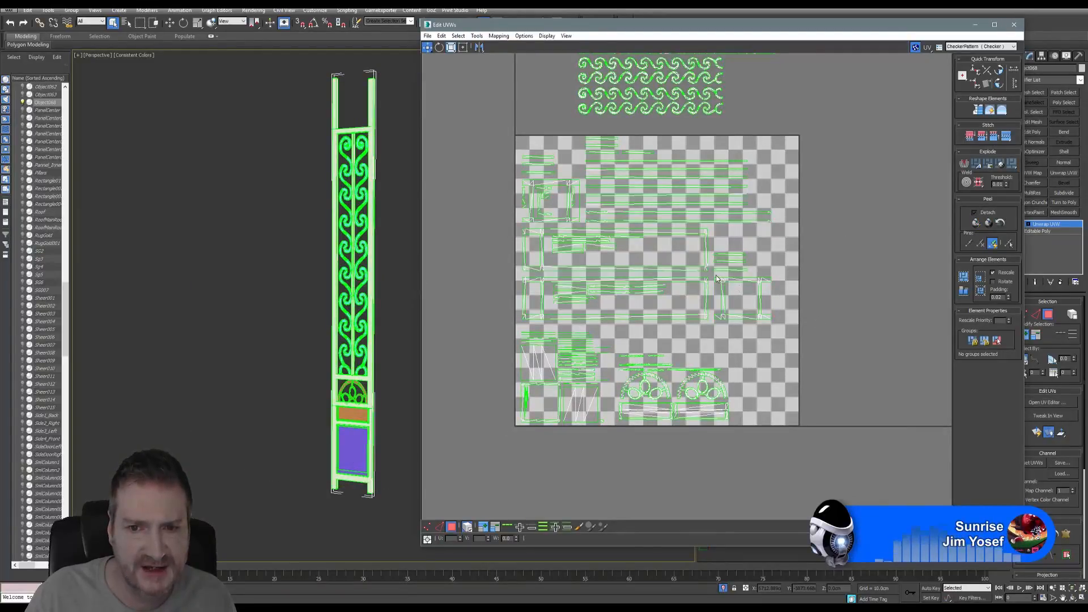
- Drop the square frame shell into the tile's lower right and select the short strips
{"action": "left_click", "coordinate": [726, 280]}
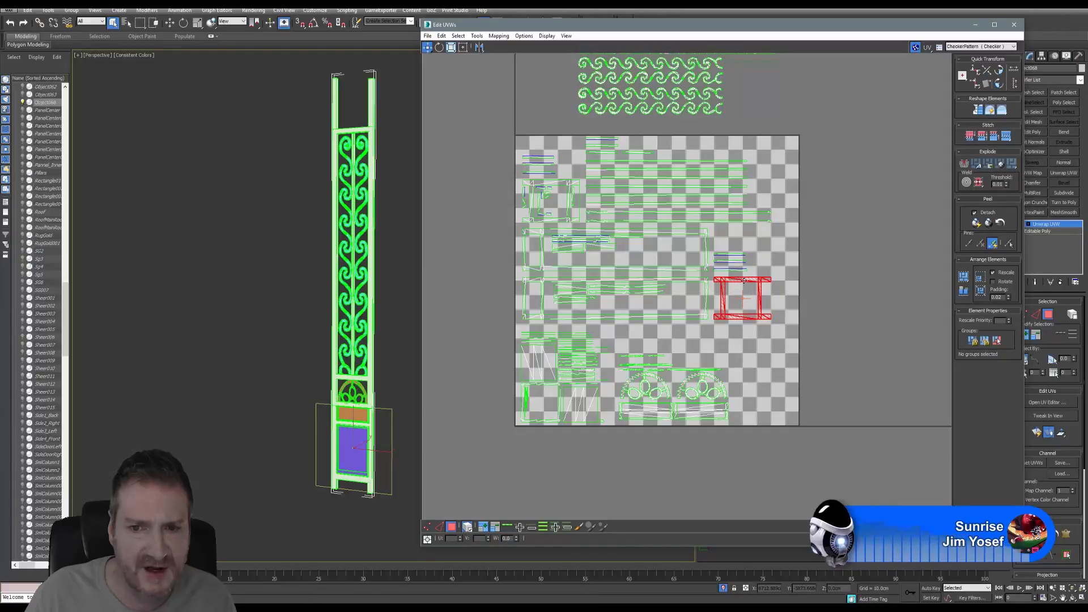
{"action": "left_click_drag", "start_coordinate": [746, 285], "coordinate": [764, 381]}
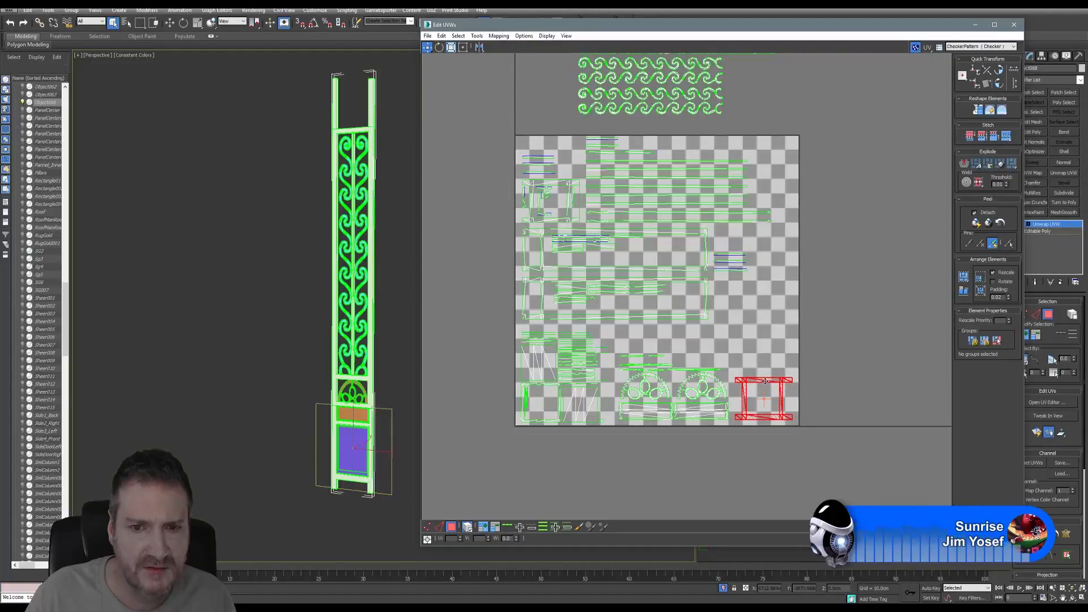
{"action": "left_click_drag", "start_coordinate": [766, 158], "coordinate": [742, 198]}
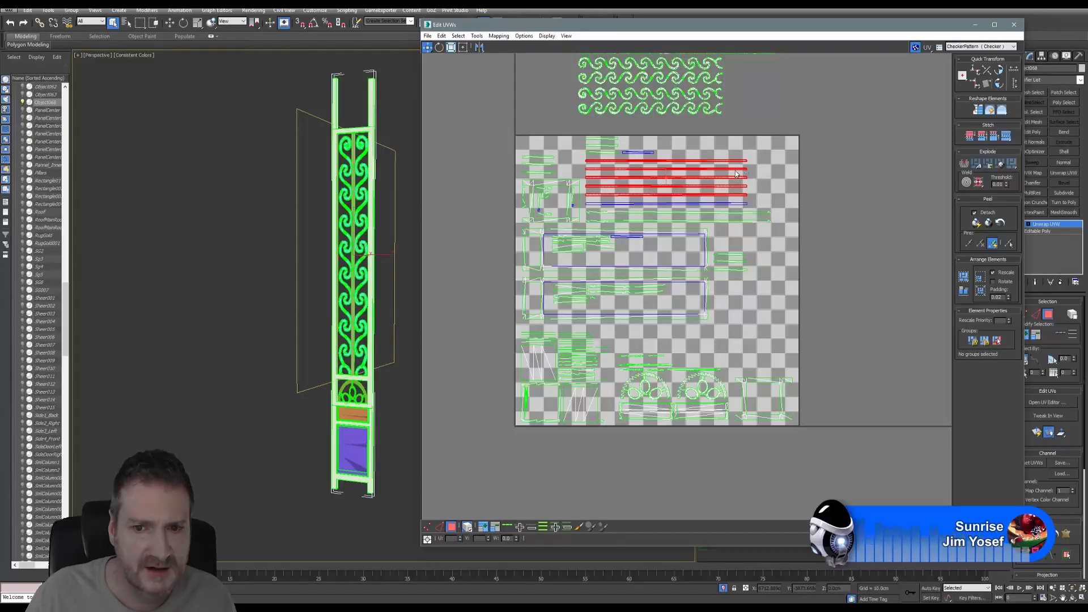
{"action": "left_click_drag", "start_coordinate": [763, 154], "coordinate": [774, 344]}
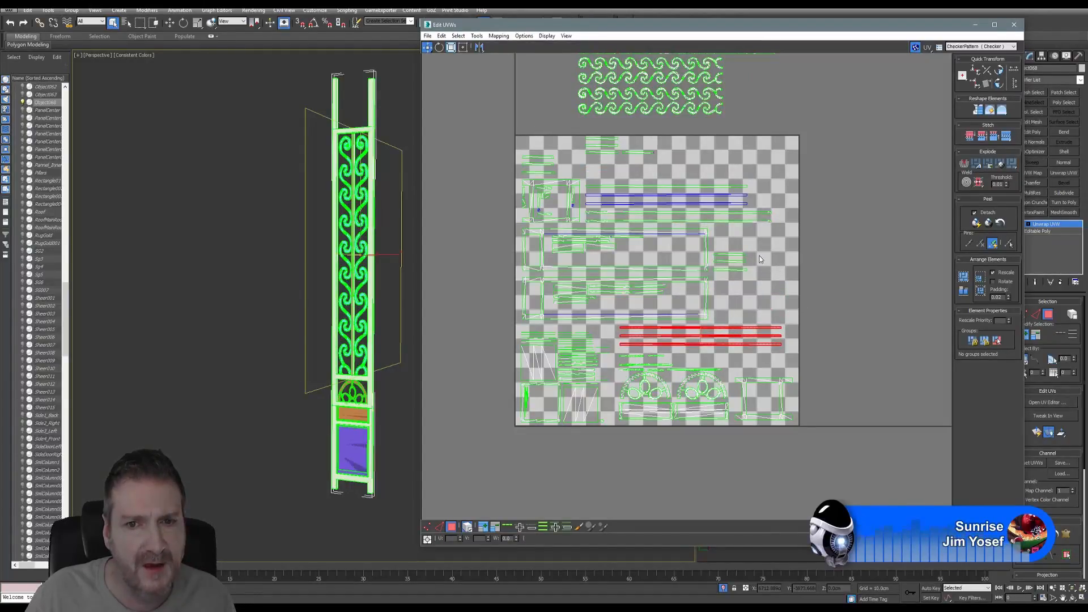
{"action": "left_click_drag", "start_coordinate": [743, 279], "coordinate": [773, 368]}
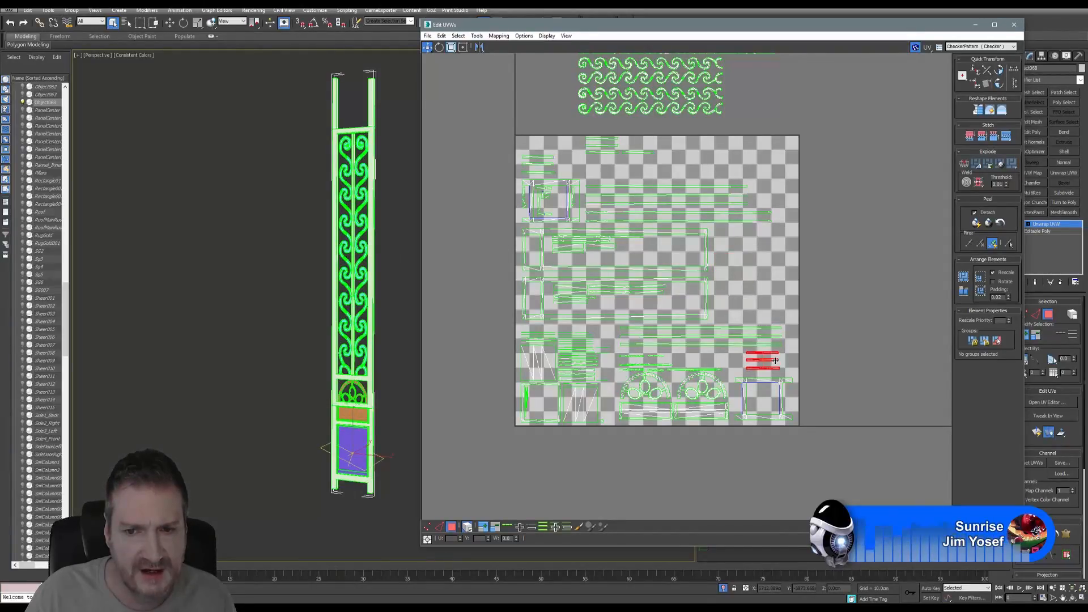
- Move the three short strips to the tile's right side and tuck a small strip into a lower gap
{"action": "scroll", "coordinate": [773, 368], "scroll_direction": "up", "scroll_amount": 4}
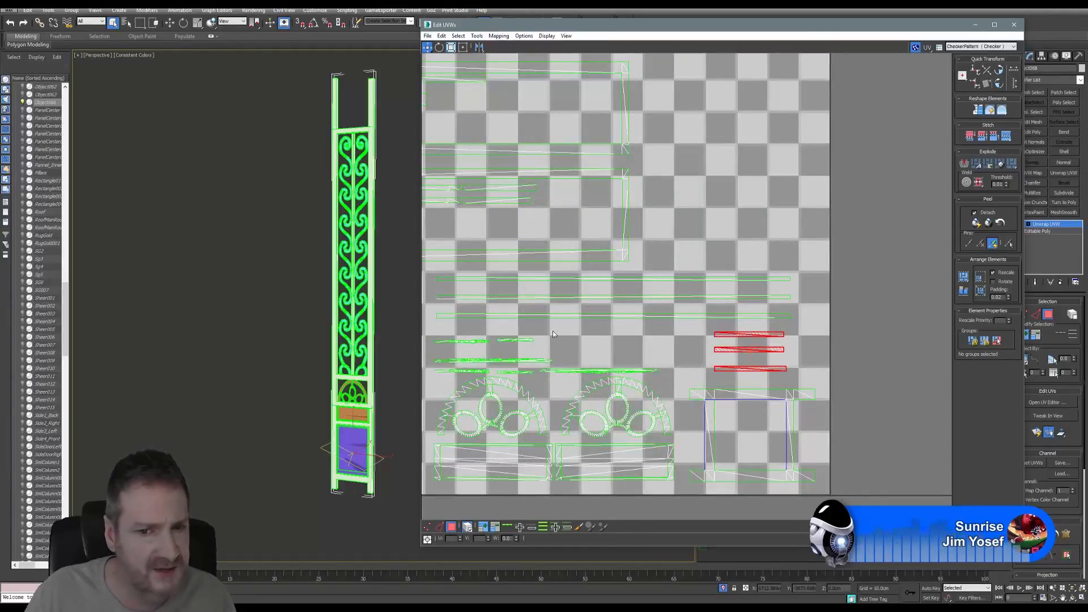
{"action": "middle_click_drag", "start_coordinate": [651, 210], "coordinate": [692, 311]}
{"action": "scroll", "coordinate": [698, 294], "scroll_direction": "down", "scroll_amount": 5}
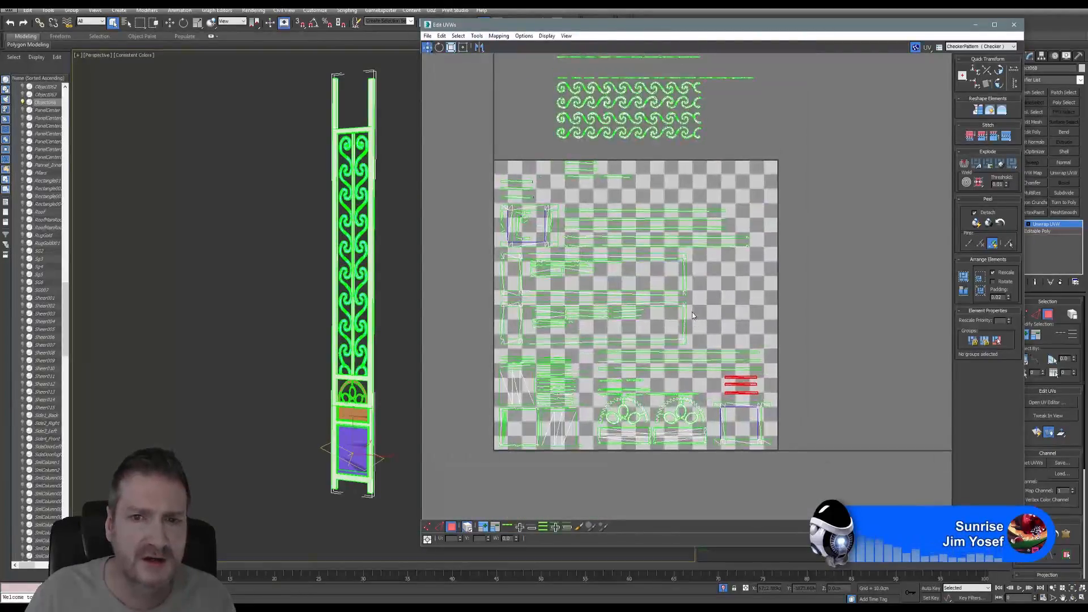
{"action": "left_click", "coordinate": [577, 178]}
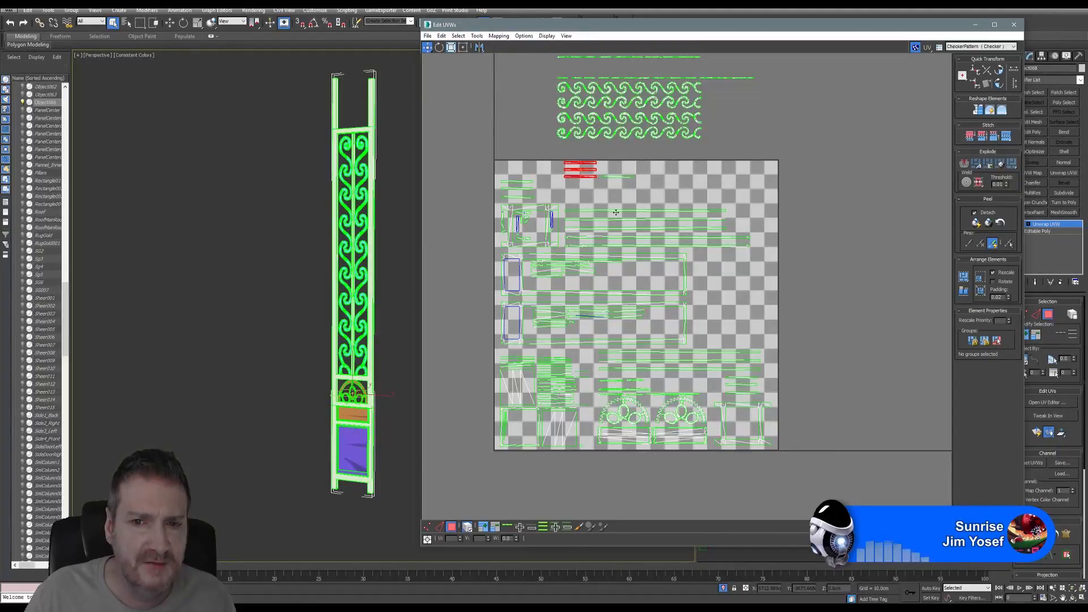
{"action": "left_click_drag", "start_coordinate": [575, 178], "coordinate": [712, 343]}
{"action": "left_click_drag", "start_coordinate": [546, 173], "coordinate": [527, 197]}
{"action": "left_click_drag", "start_coordinate": [694, 279], "coordinate": [762, 340]}
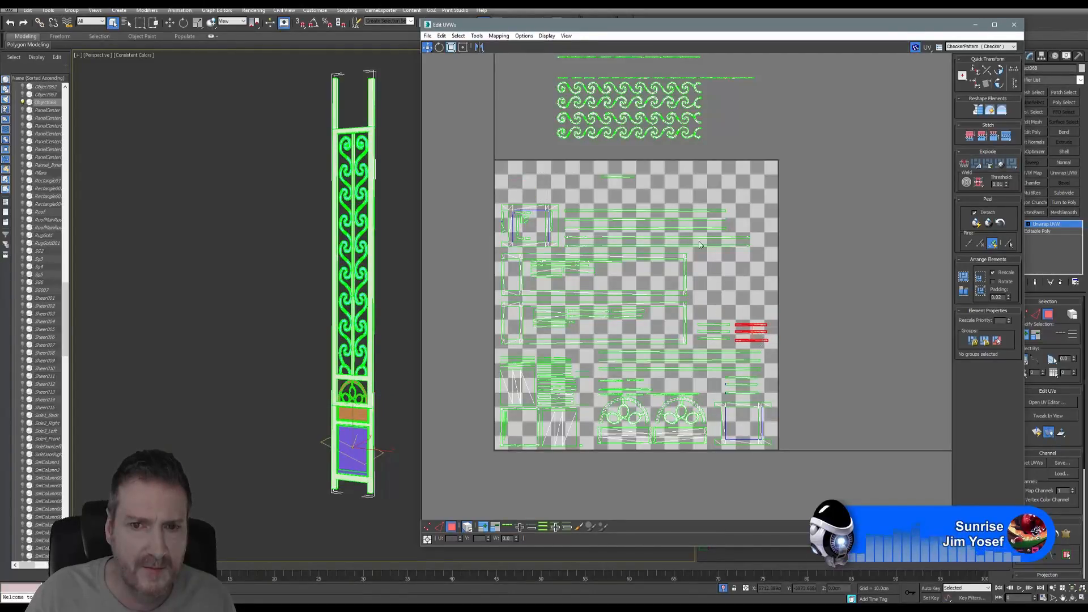
{"action": "left_click", "coordinate": [618, 176]}
{"action": "left_click_drag", "start_coordinate": [620, 177], "coordinate": [676, 392]}
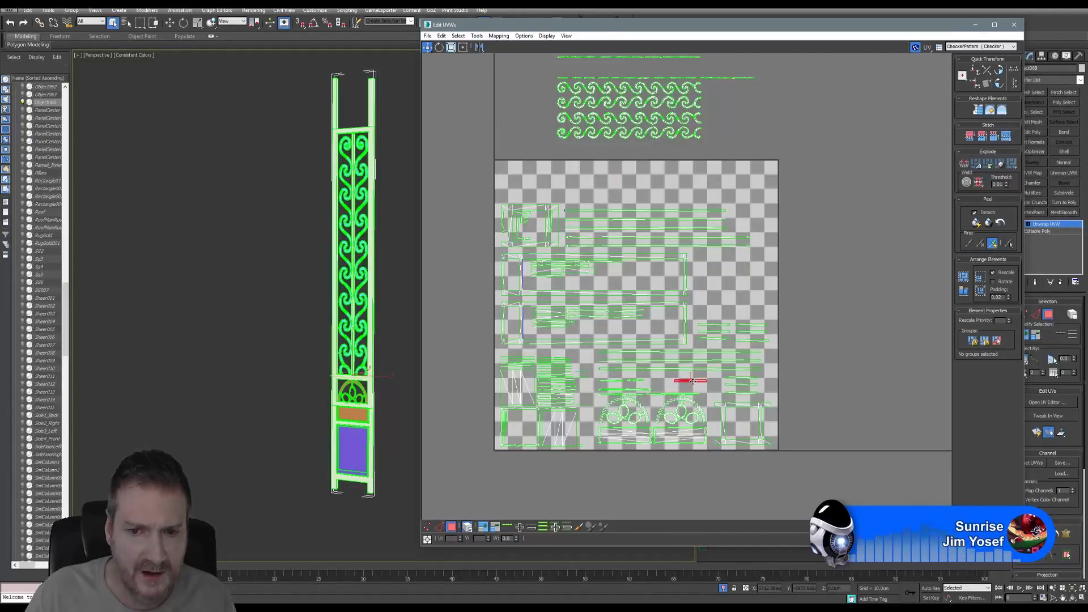
{"action": "middle_click_drag", "start_coordinate": [663, 167], "coordinate": [680, 198]}
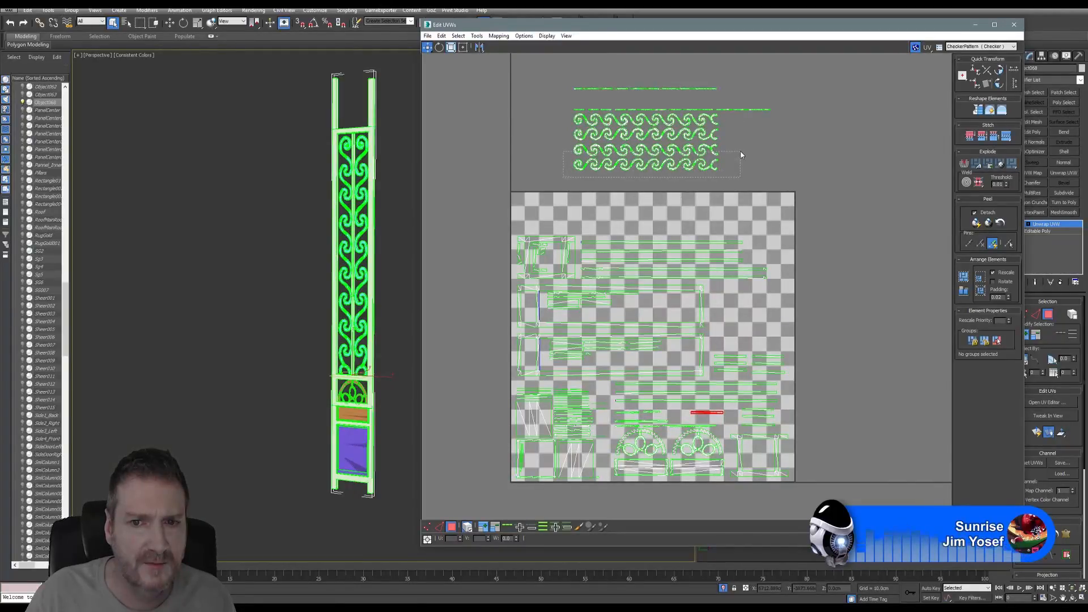
- Move the bottom two rows of wave shells into the tile's top-left corner
{"action": "left_click_drag", "start_coordinate": [744, 149], "coordinate": [745, 147]}
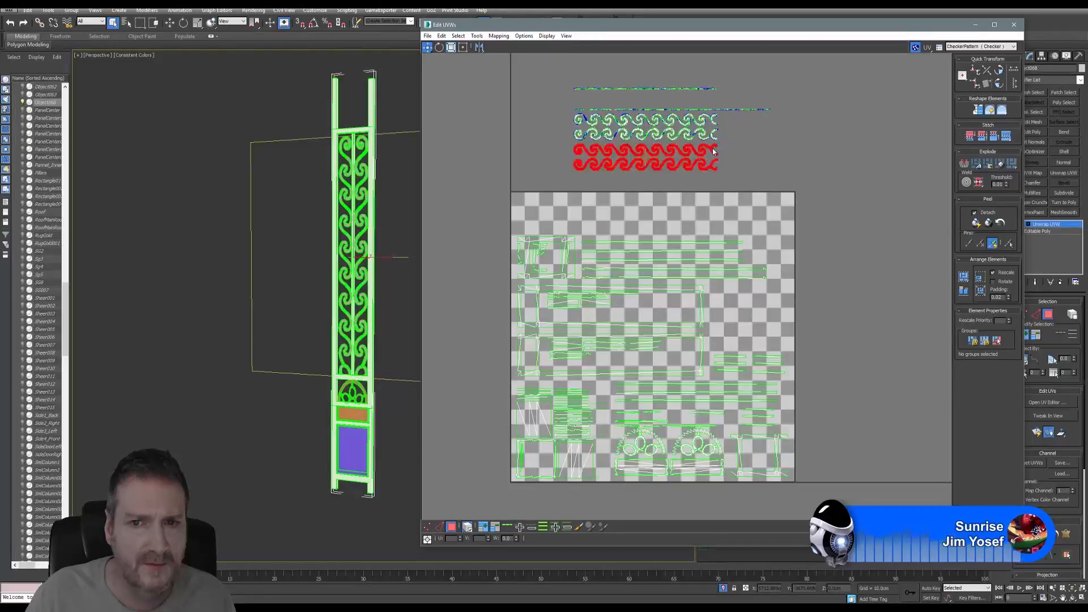
{"action": "left_click_drag", "start_coordinate": [662, 197], "coordinate": [650, 199]}
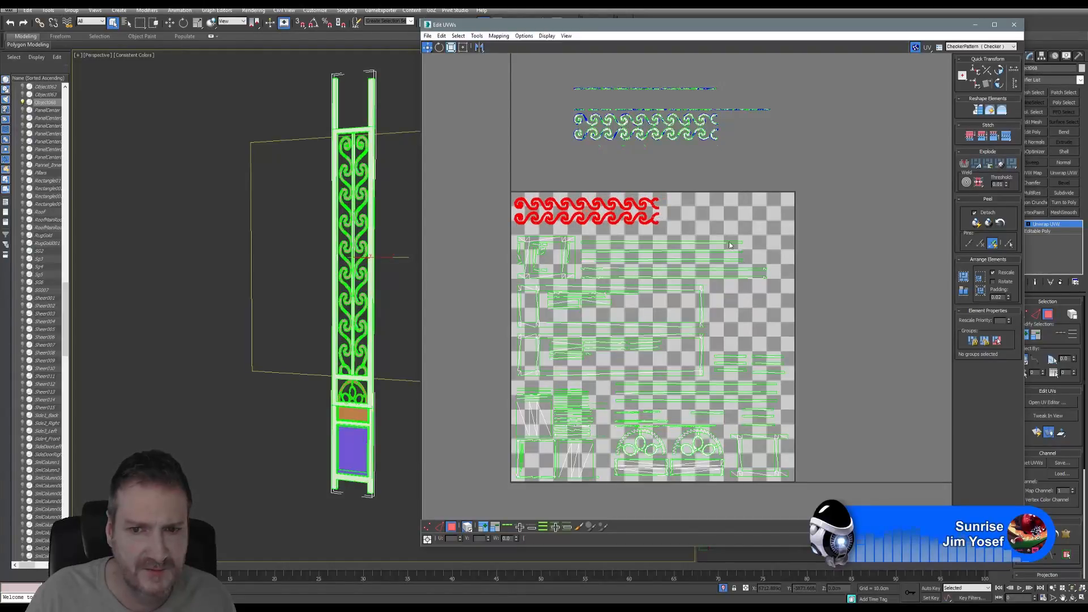
{"action": "scroll", "coordinate": [760, 317], "scroll_direction": "up", "scroll_amount": 3}
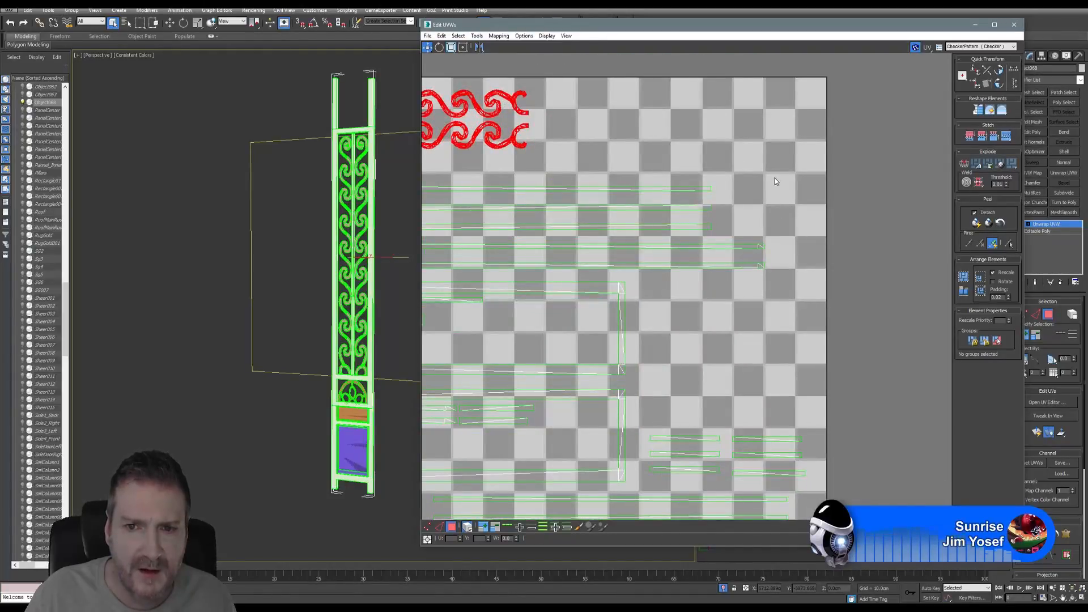
- Select the four long strip shells and reposition them inside the tile
{"action": "left_click_drag", "start_coordinate": [777, 181], "coordinate": [708, 256]}
{"action": "left_click_drag", "start_coordinate": [745, 188], "coordinate": [708, 254]}
{"action": "left_click_drag", "start_coordinate": [736, 201], "coordinate": [714, 227]}
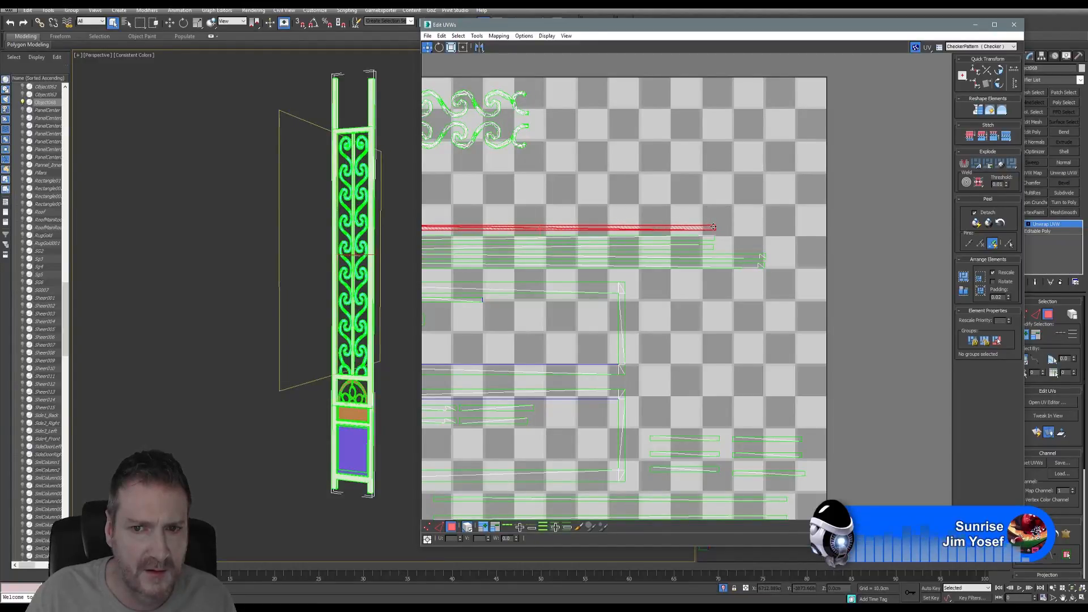
{"action": "scroll", "coordinate": [713, 227], "scroll_direction": "down", "scroll_amount": 5}
{"action": "middle_click_drag", "start_coordinate": [711, 229], "coordinate": [691, 237]}
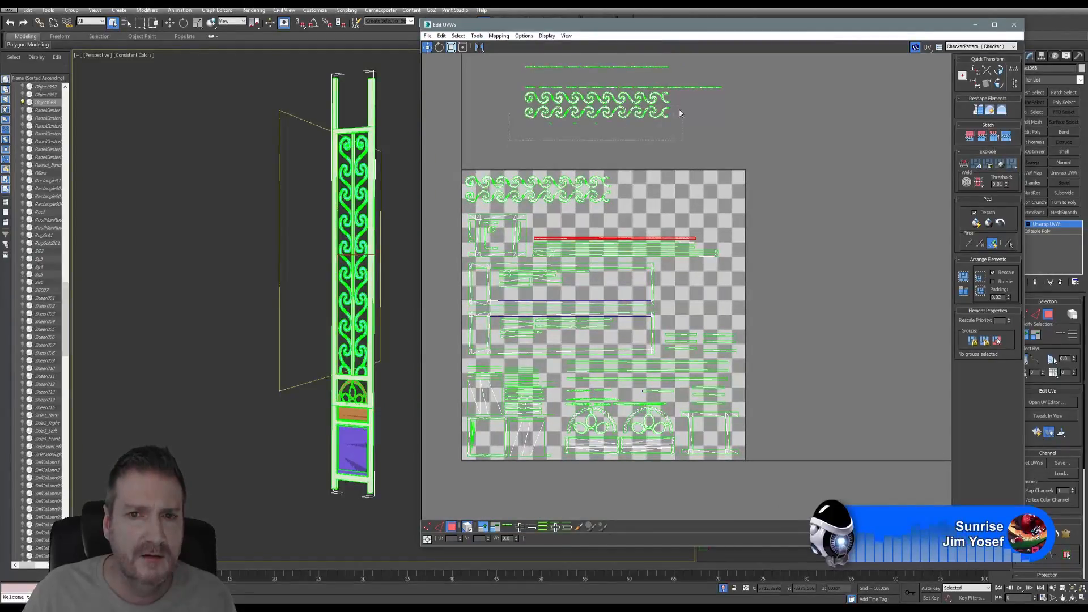
- Move the wavy ornament shell from above down into the tile
{"action": "left_click", "coordinate": [661, 98]}
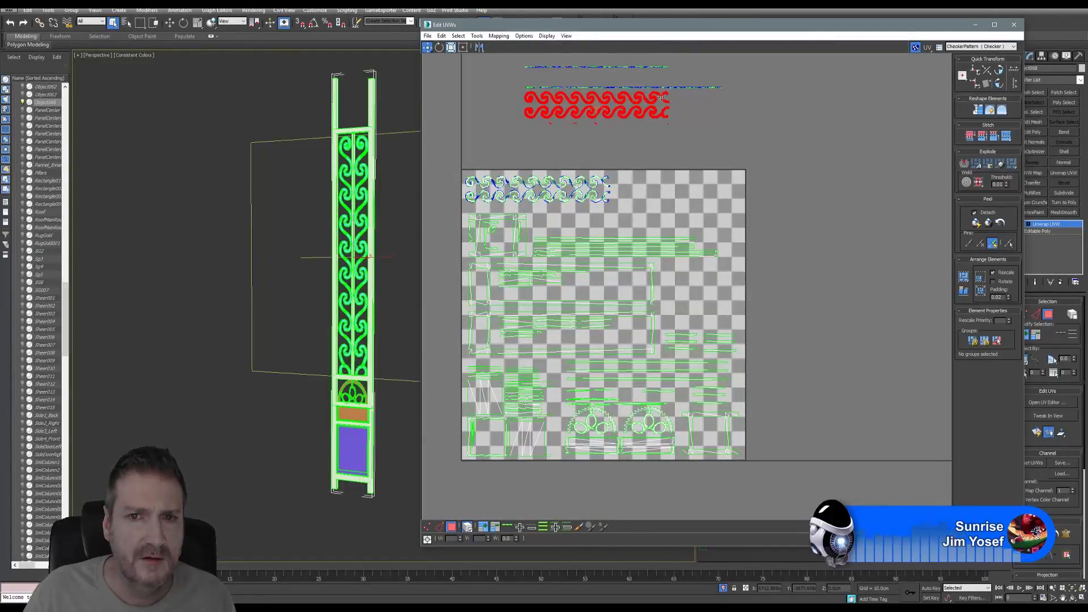
{"action": "left_click_drag", "start_coordinate": [661, 98], "coordinate": [714, 208]}
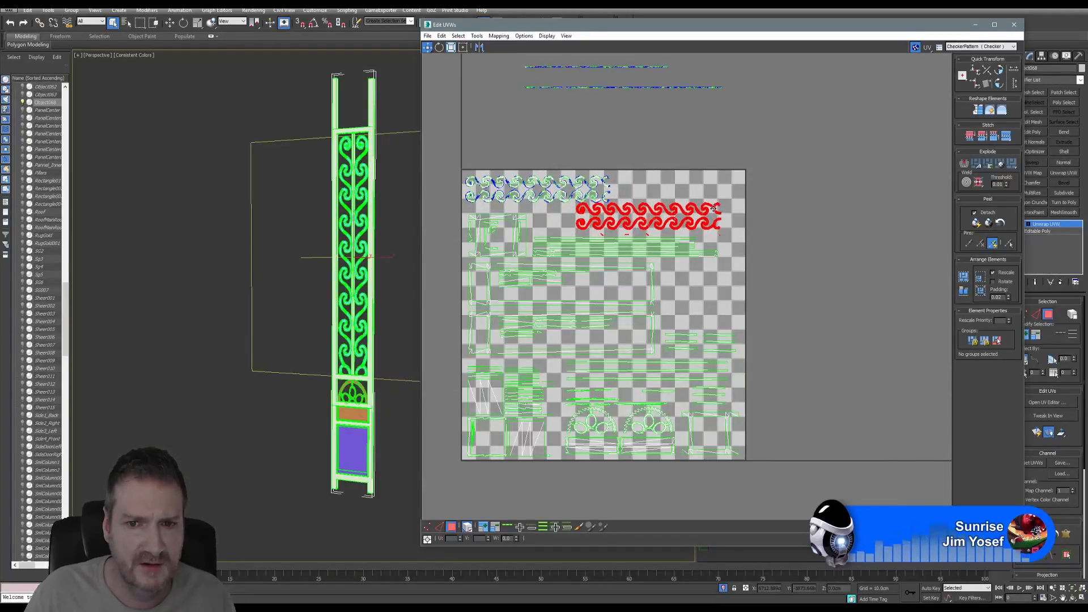
{"action": "scroll", "coordinate": [577, 187], "scroll_direction": "up", "scroll_amount": 2}
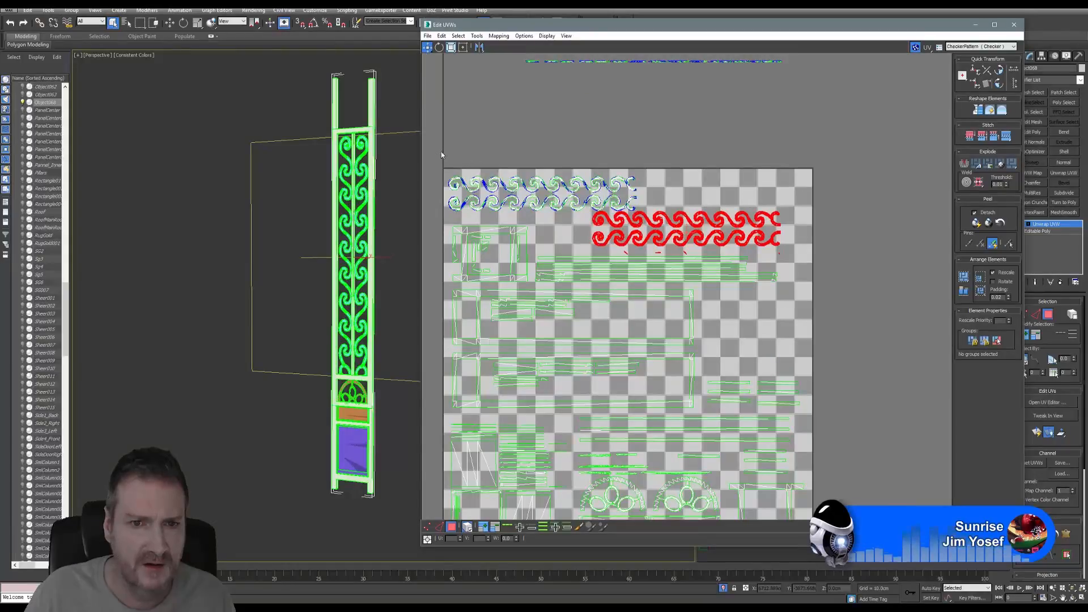
- Select the upper-left wavy scroll UV island and zoom in and out to inspect it
{"action": "left_click_drag", "start_coordinate": [605, 199], "coordinate": [644, 214]}
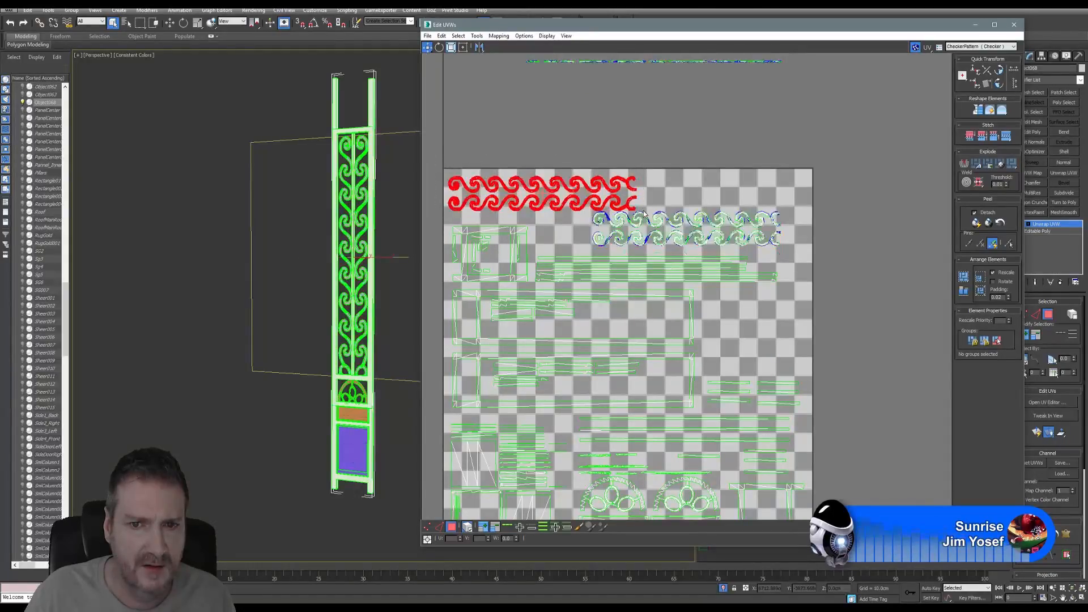
{"action": "left_click", "coordinate": [490, 154]}
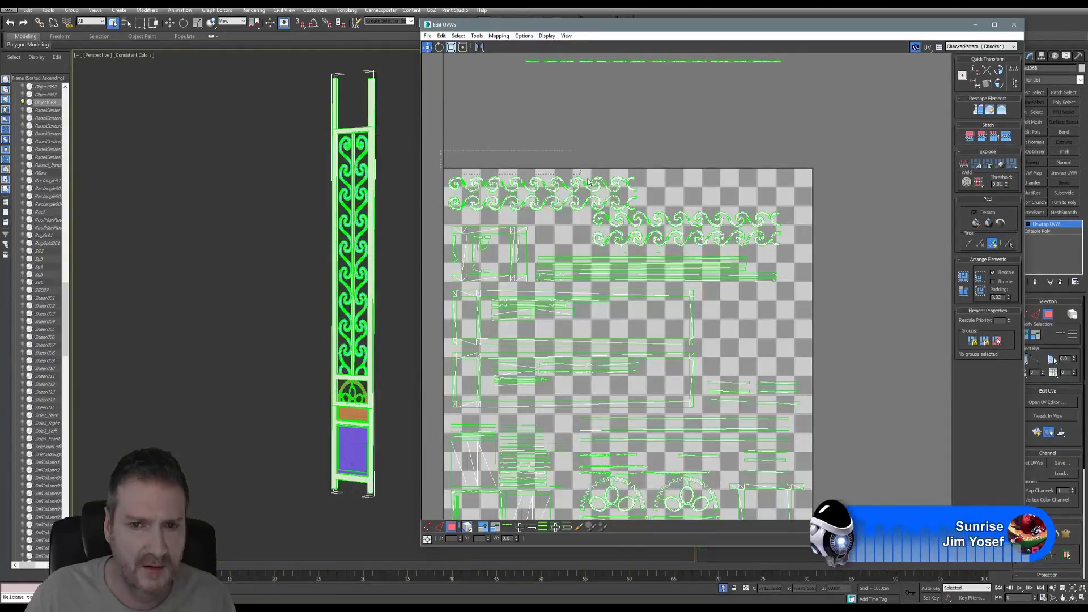
{"action": "left_click_drag", "start_coordinate": [590, 182], "coordinate": [643, 213]}
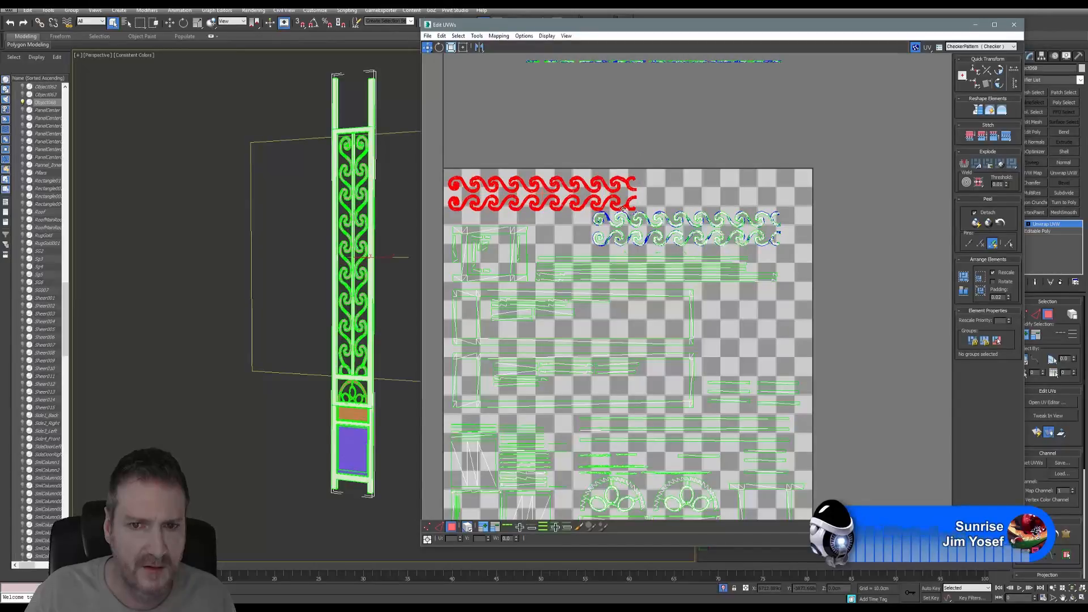
{"action": "scroll", "coordinate": [622, 209], "scroll_direction": "up", "scroll_amount": 3}
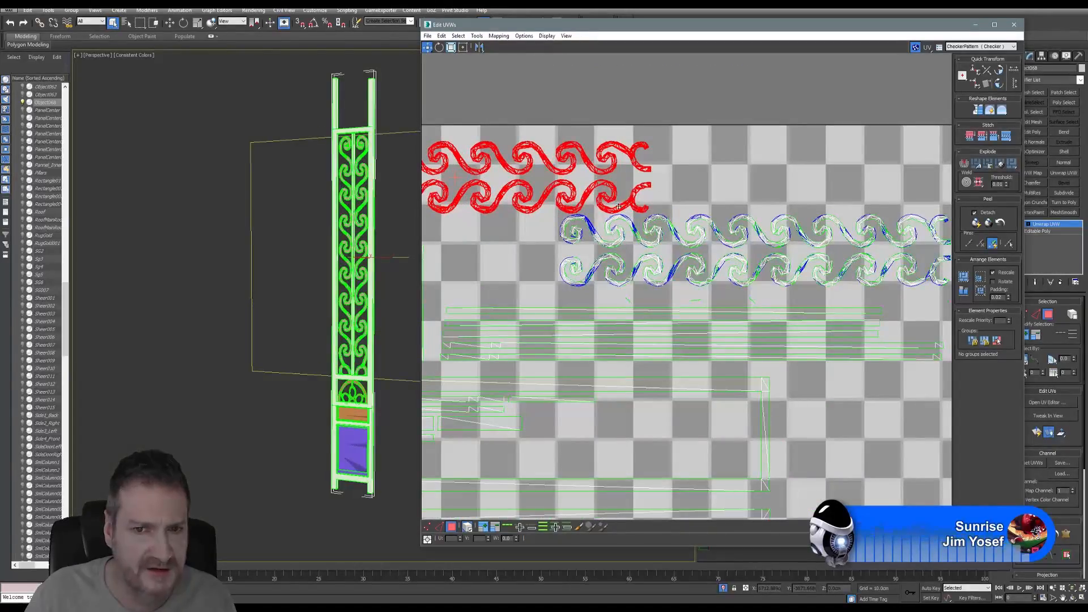
{"action": "scroll", "coordinate": [576, 215], "scroll_direction": "up", "scroll_amount": 4}
{"action": "scroll", "coordinate": [649, 220], "scroll_direction": "down", "scroll_amount": 4}
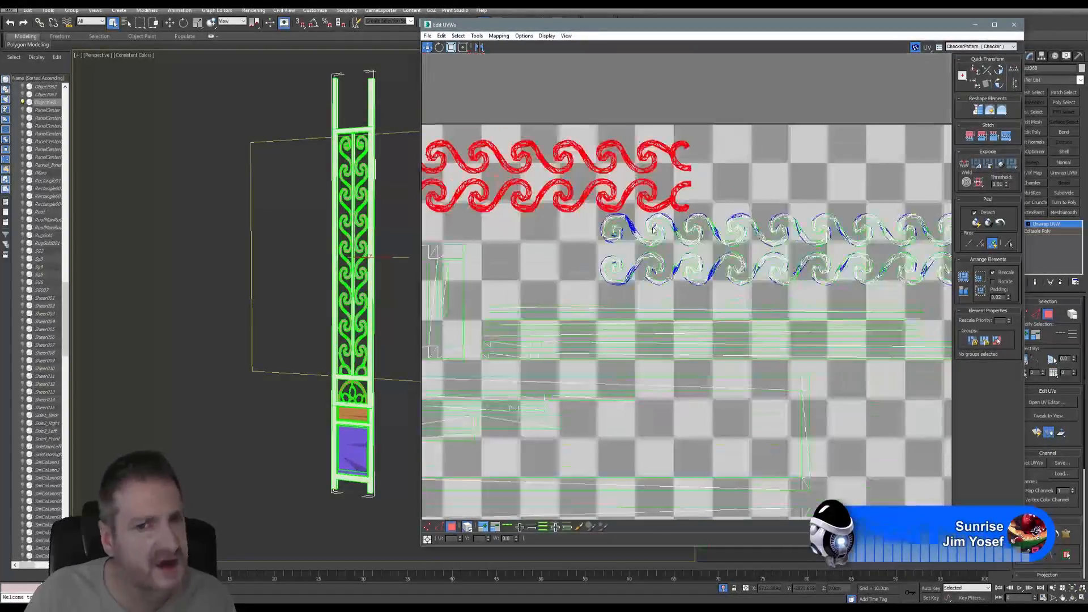
{"action": "scroll", "coordinate": [635, 183], "scroll_direction": "down", "scroll_amount": 6}
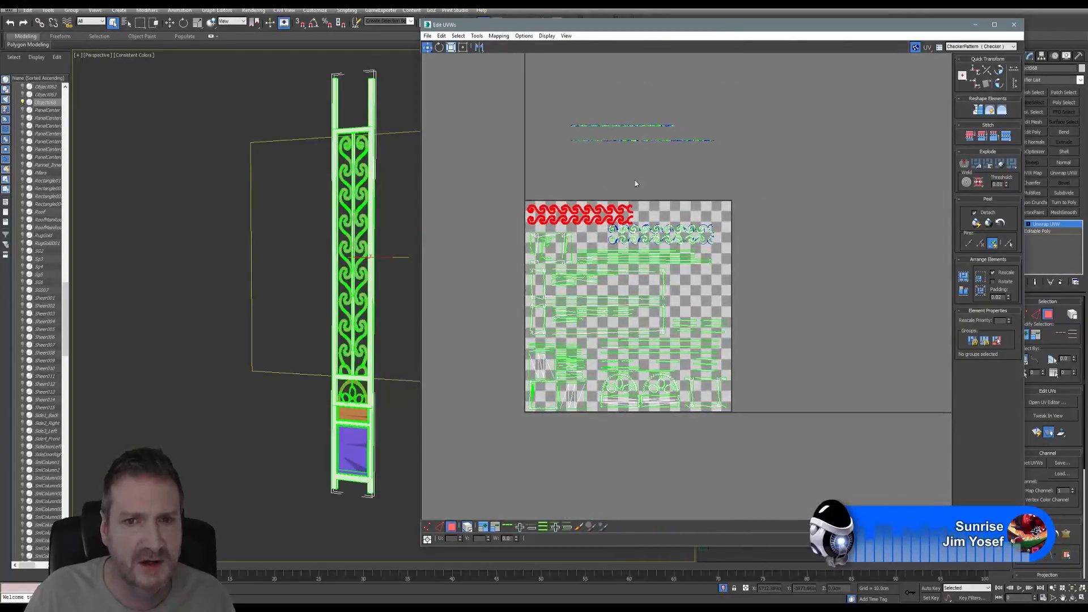
- Move a piece of the lower stray UV strip into the top of the tile
{"action": "scroll", "coordinate": [636, 183], "scroll_direction": "up", "scroll_amount": 1}
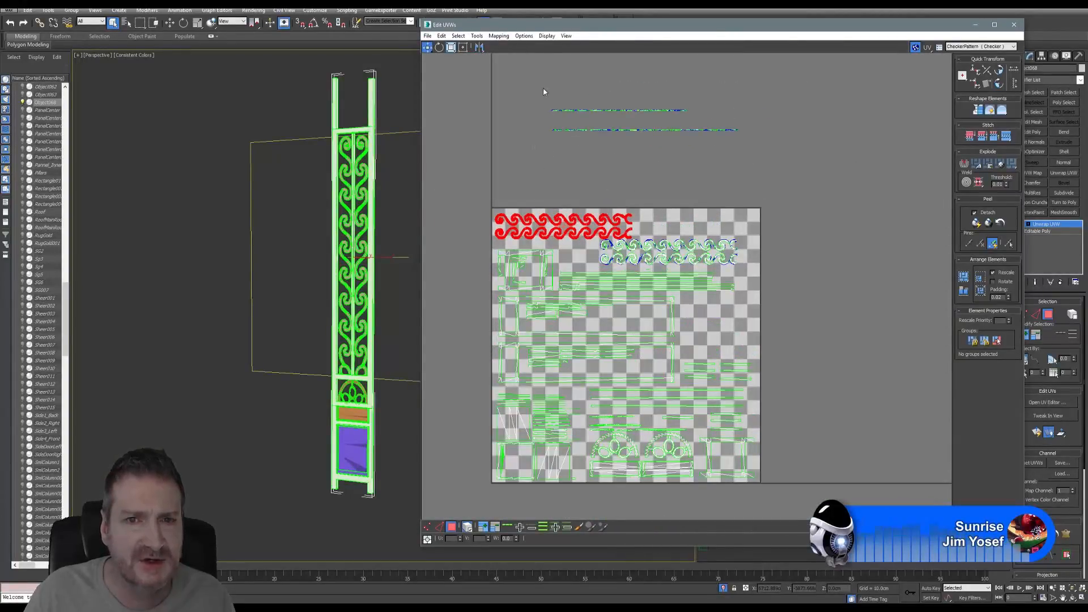
{"action": "left_click_drag", "start_coordinate": [538, 148], "coordinate": [640, 120]}
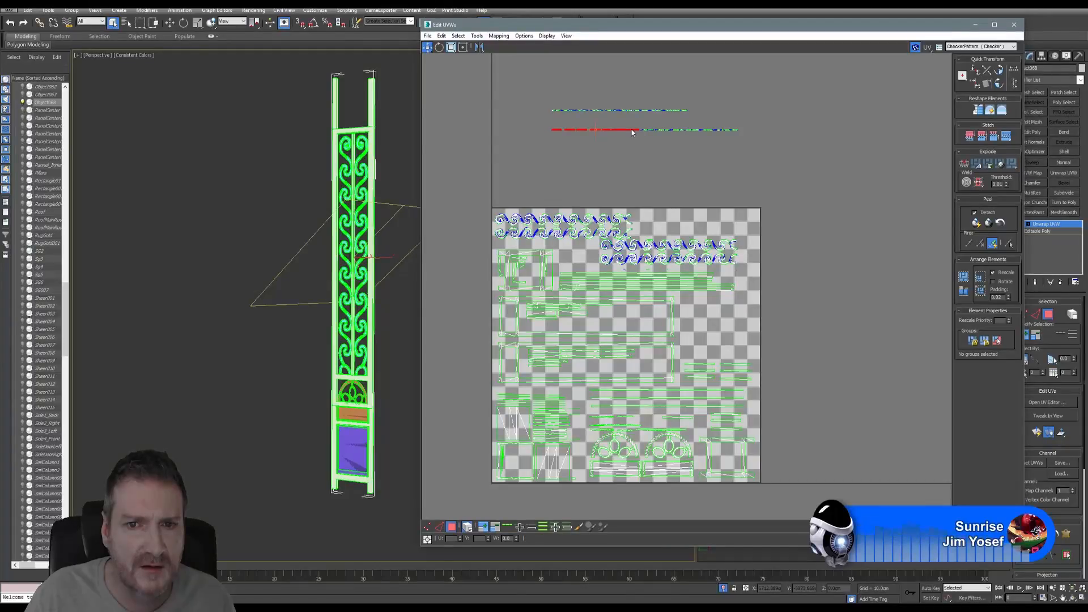
{"action": "left_click_drag", "start_coordinate": [631, 130], "coordinate": [640, 160]}
{"action": "left_click_drag", "start_coordinate": [679, 205], "coordinate": [723, 216]}
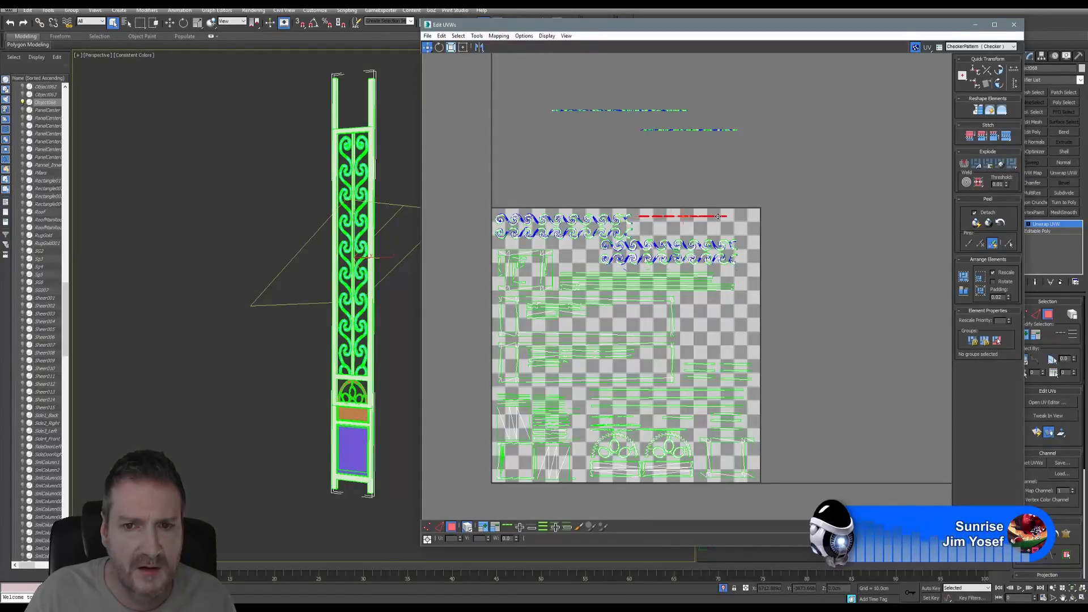
- Bring the upper stray UV strip down into the checker tile
{"action": "left_click", "coordinate": [734, 130]}
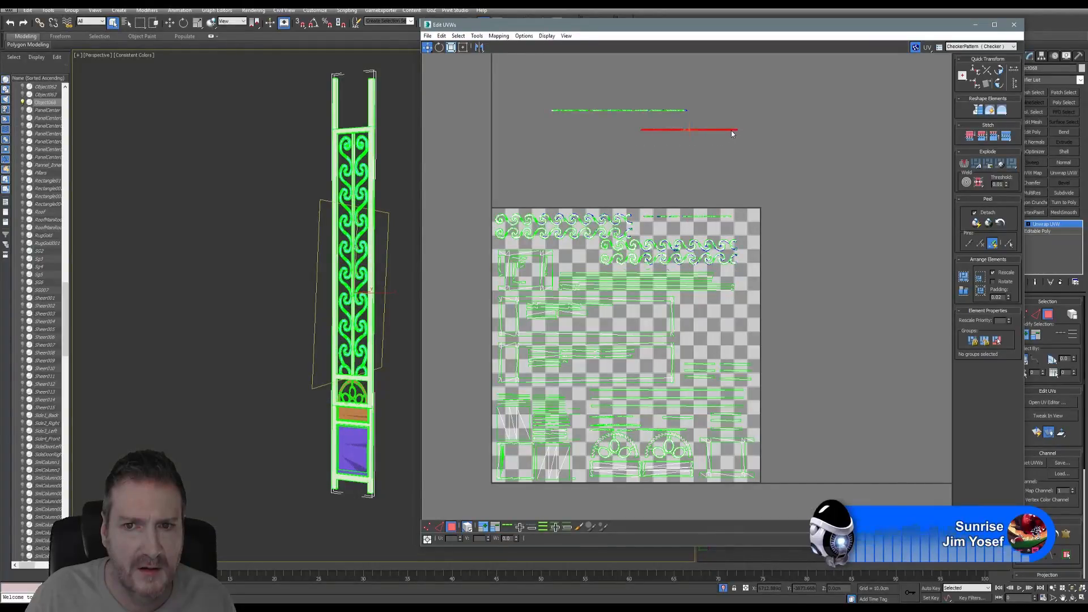
{"action": "scroll", "coordinate": [730, 130], "scroll_direction": "up", "scroll_amount": 2}
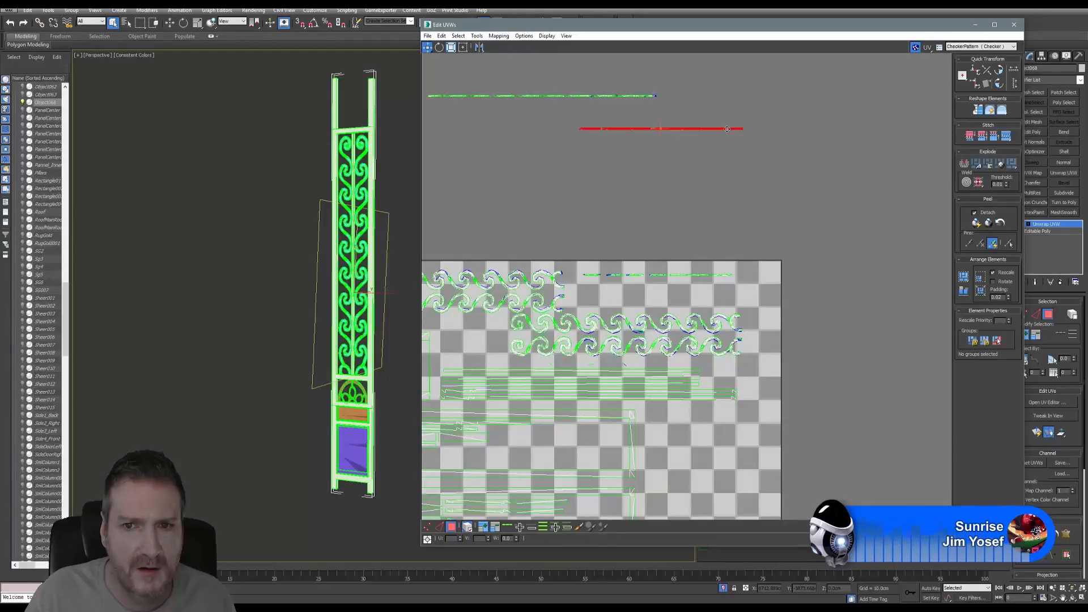
{"action": "left_click_drag", "start_coordinate": [727, 129], "coordinate": [726, 285]}
- Place the remaining top strip pieces beside the other strips in the tile's top right
{"action": "left_click_drag", "start_coordinate": [628, 112], "coordinate": [532, 113]}
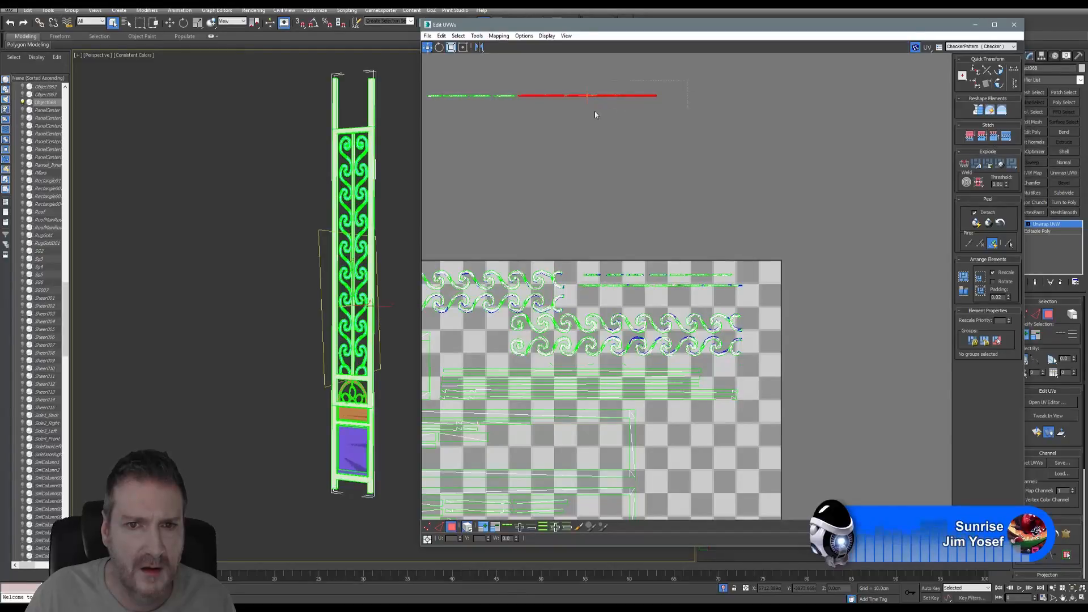
{"action": "left_click_drag", "start_coordinate": [519, 108], "coordinate": [621, 296]}
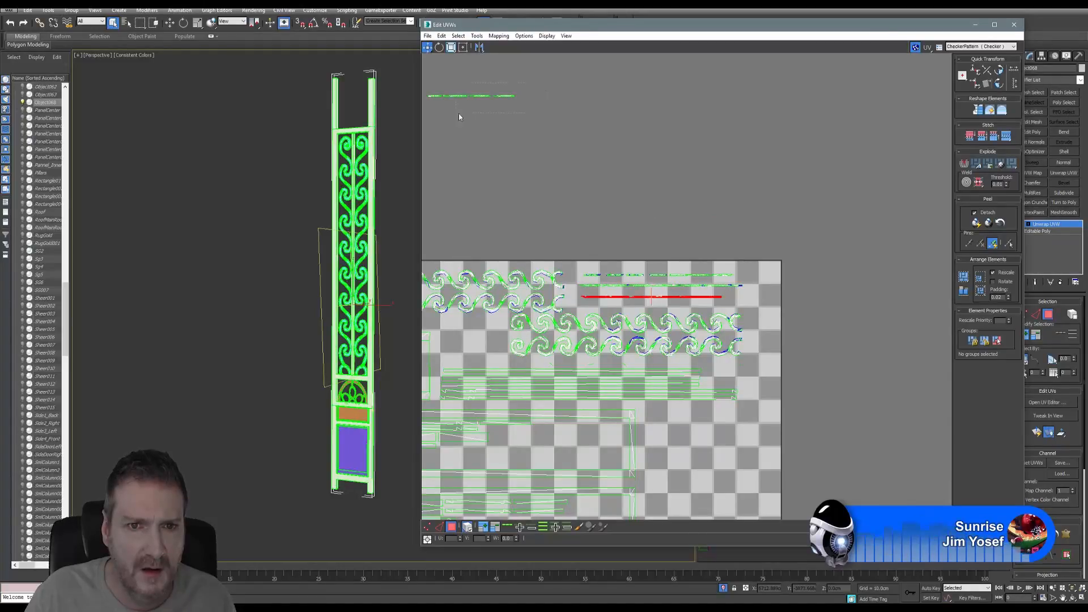
{"action": "left_click", "coordinate": [499, 98]}
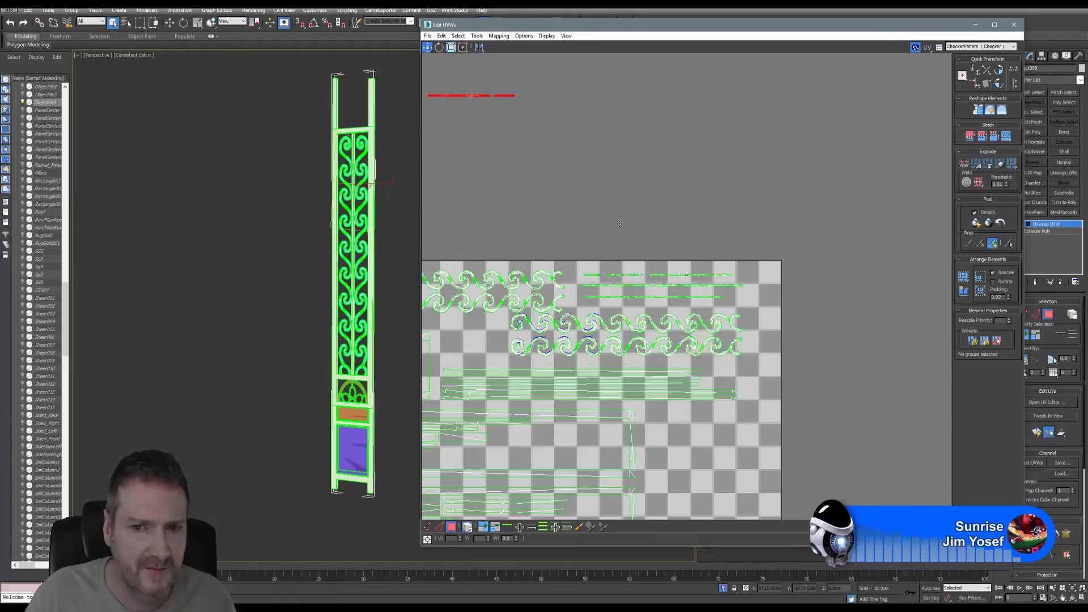
{"action": "left_click_drag", "start_coordinate": [504, 96], "coordinate": [755, 304]}
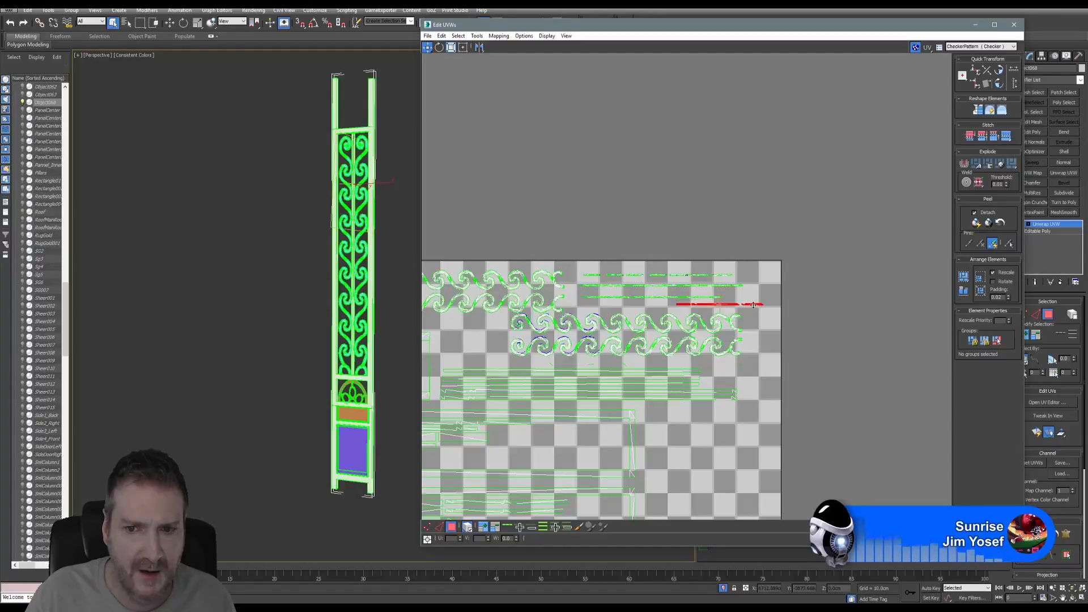
{"action": "scroll", "coordinate": [708, 334], "scroll_direction": "down", "scroll_amount": 4}
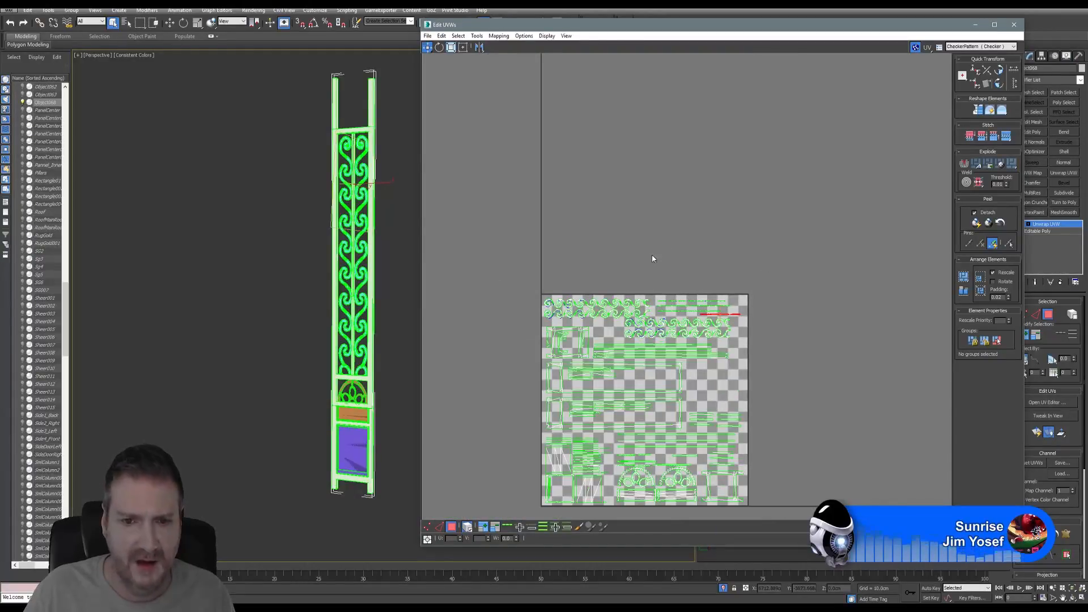
{"action": "middle_click_drag", "start_coordinate": [652, 258], "coordinate": [684, 202]}
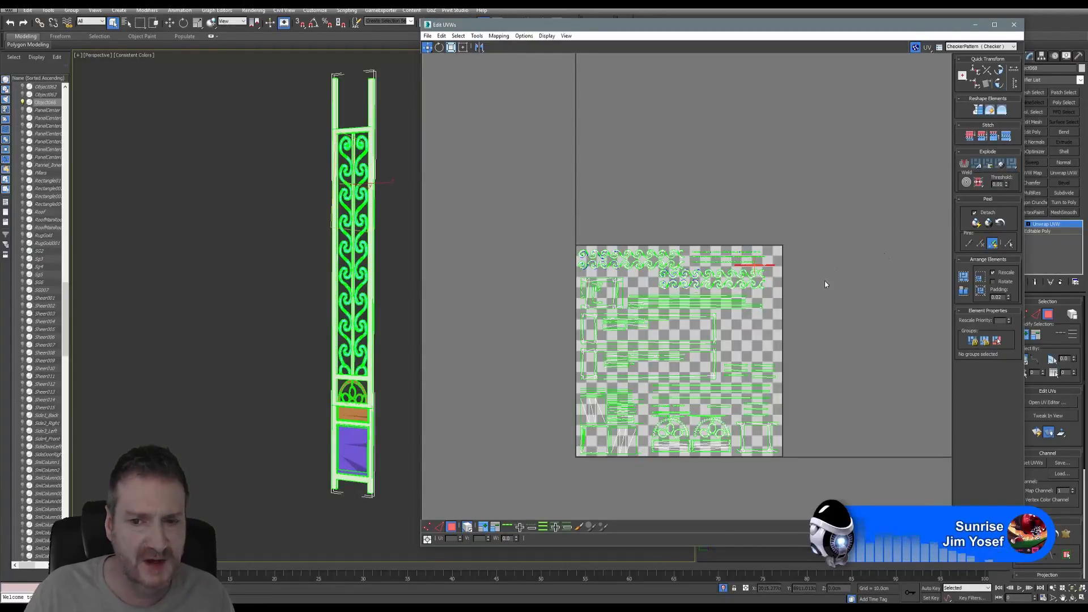
- Close Edit UVWs, exit Polygon level, and copy the Unwrap UVW modifier
{"action": "left_click", "coordinate": [1014, 25]}
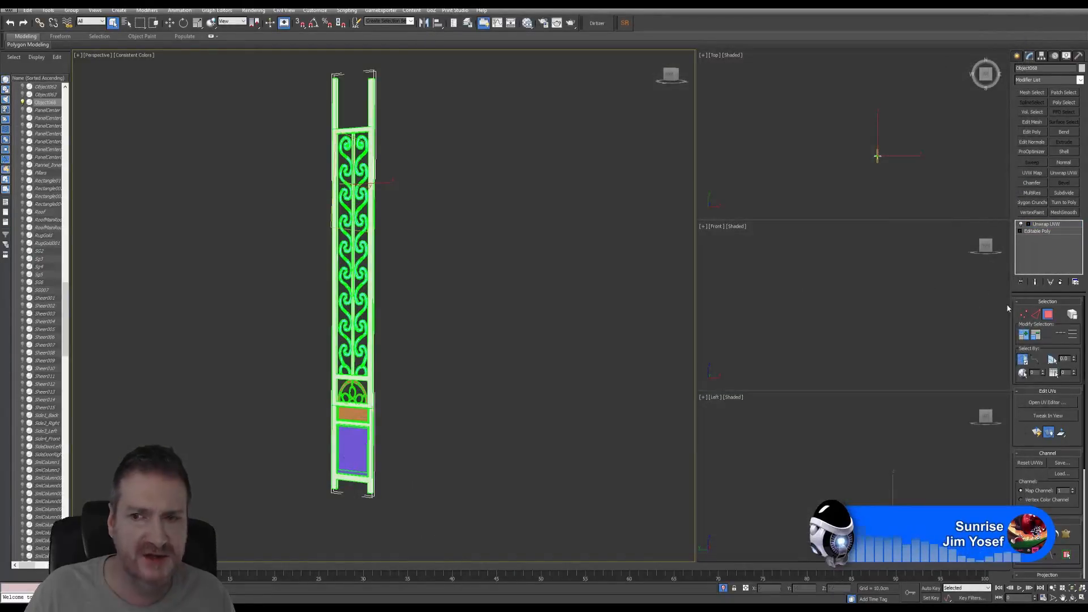
{"action": "left_click", "coordinate": [1047, 318]}
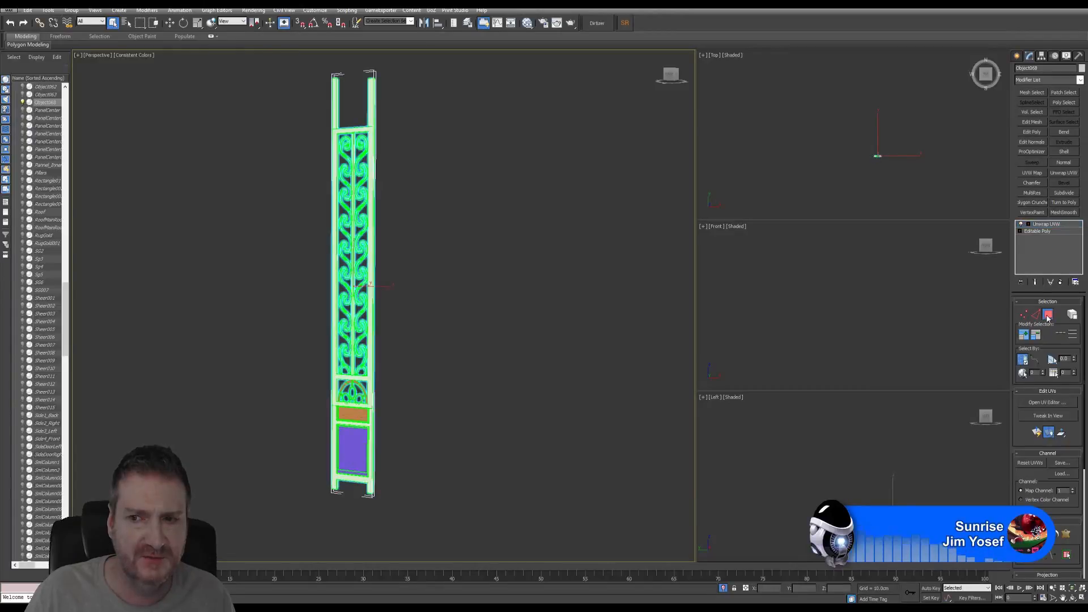
{"action": "right_click", "coordinate": [1043, 224]}
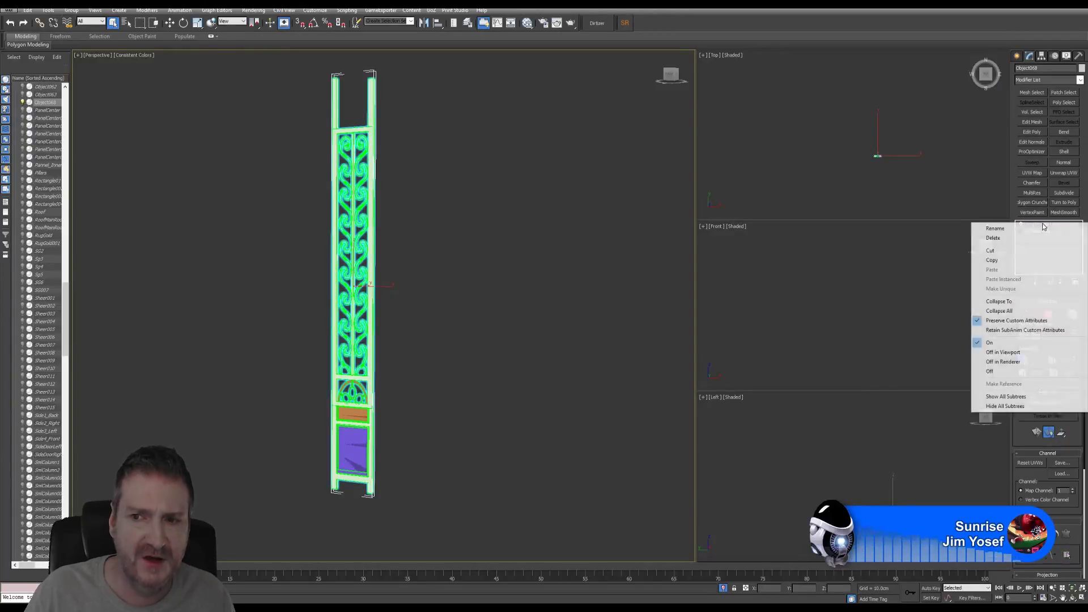
{"action": "left_click", "coordinate": [1013, 261]}
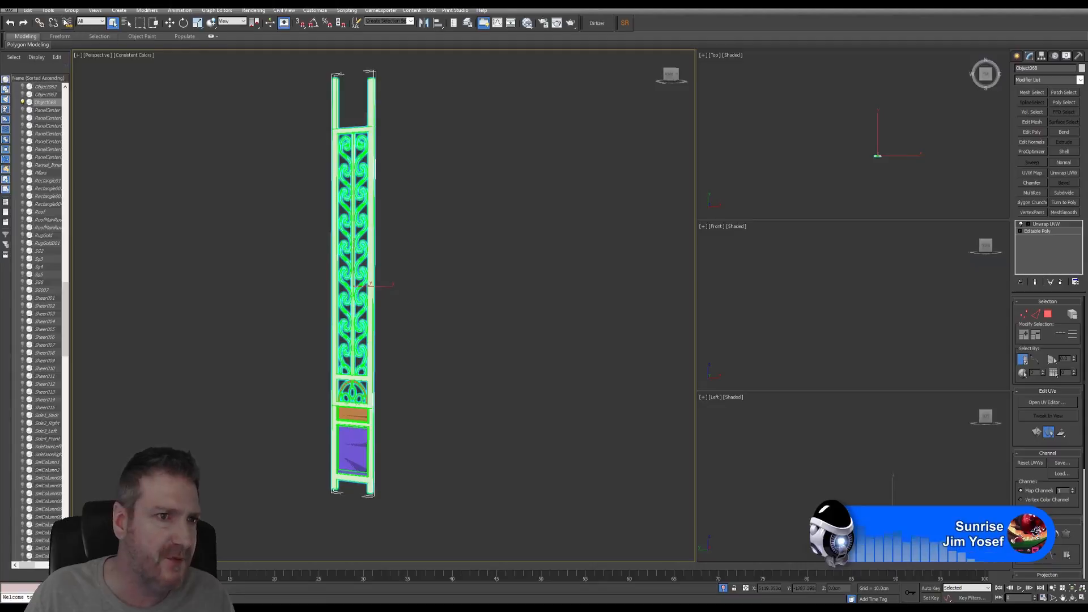
- End isolation, then isolate only the gate leaf and its rusty twin gate
{"action": "right_click", "coordinate": [40, 103]}
{"action": "left_click", "coordinate": [97, 108]}
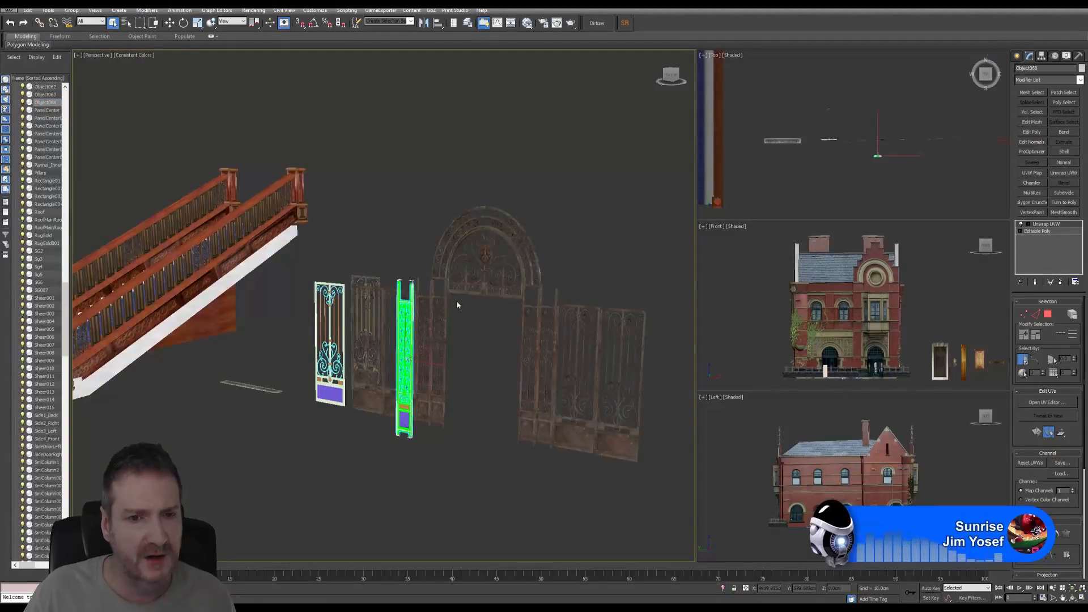
{"action": "middle_click_drag", "start_coordinate": [457, 302], "coordinate": [461, 320]}
{"action": "scroll", "coordinate": [472, 421], "scroll_direction": "up", "scroll_amount": 3}
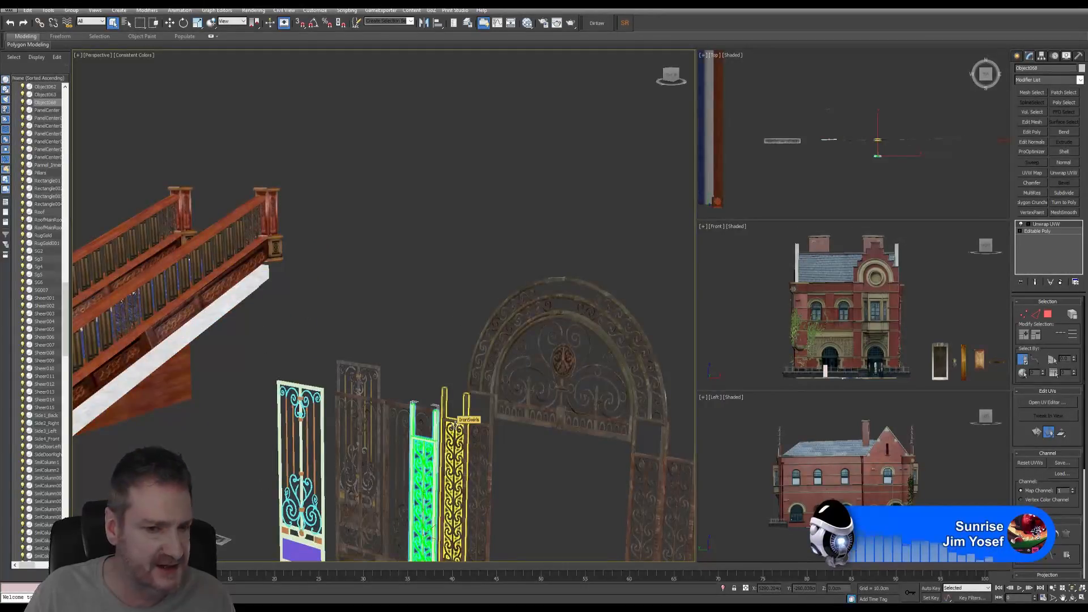
{"action": "left_click", "coordinate": [455, 423], "text": "ctrl"}
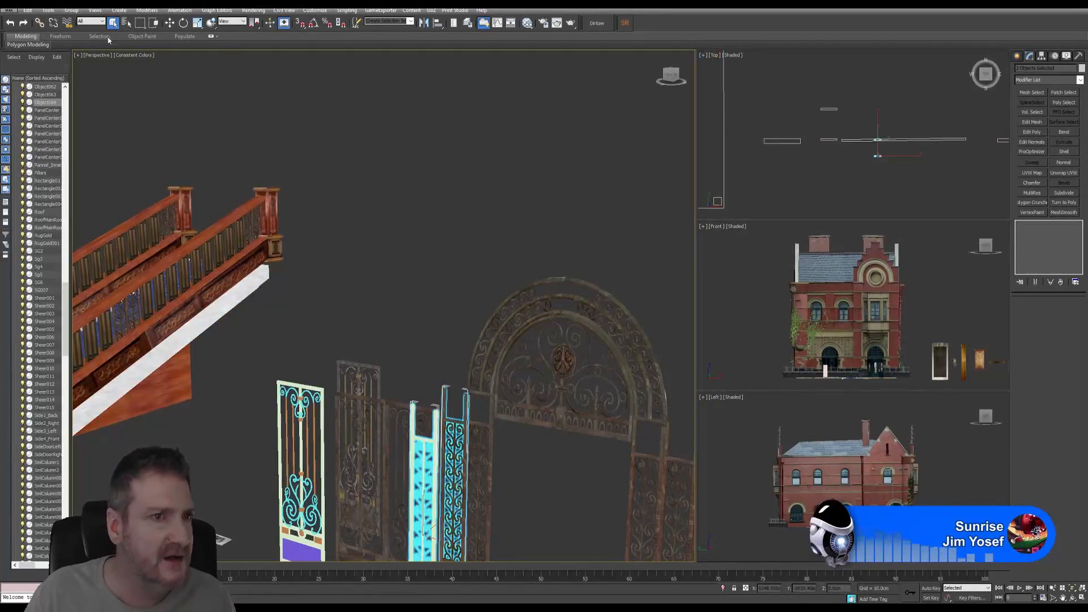
{"action": "left_click", "coordinate": [49, 10]}
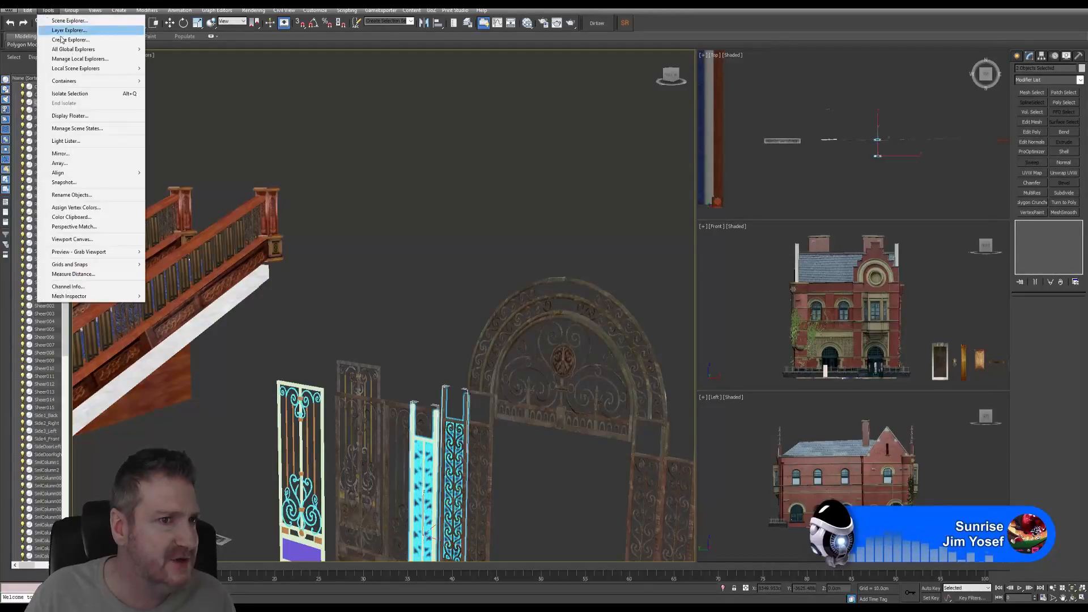
{"action": "left_click", "coordinate": [81, 99]}
- Switch the selection from the unwrapped gate leaf to the rusty twin gate
{"action": "left_click", "coordinate": [435, 347]}
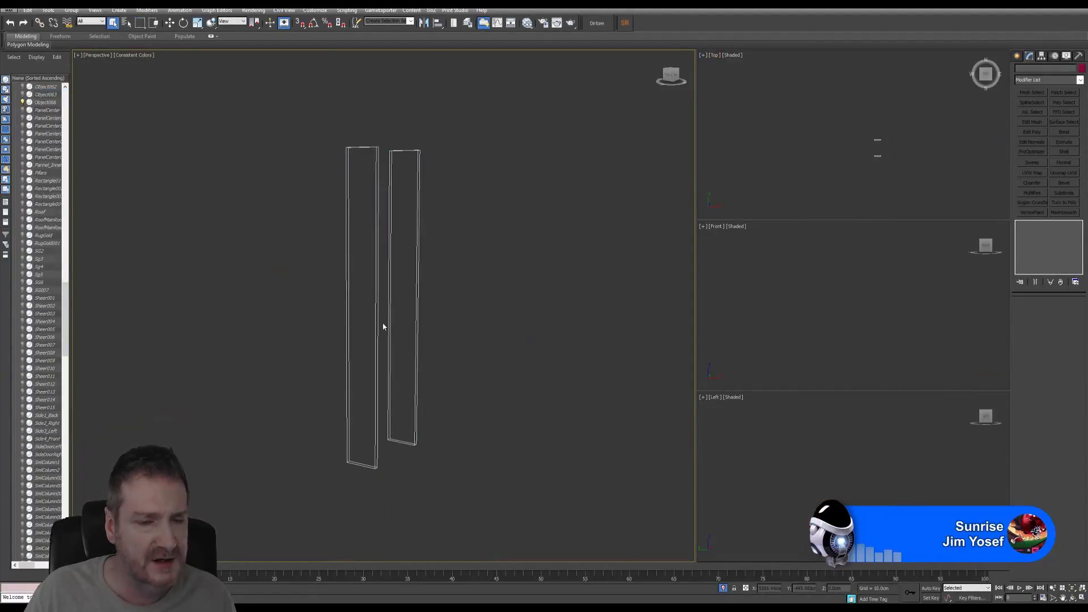
{"action": "left_click", "coordinate": [356, 188]}
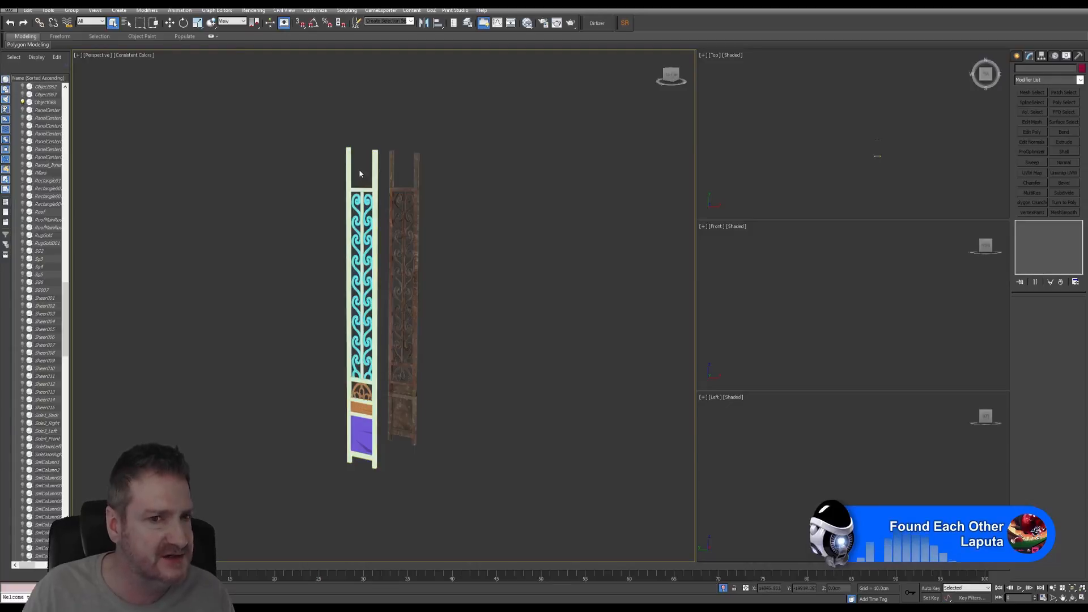
{"action": "left_click", "coordinate": [371, 151]}
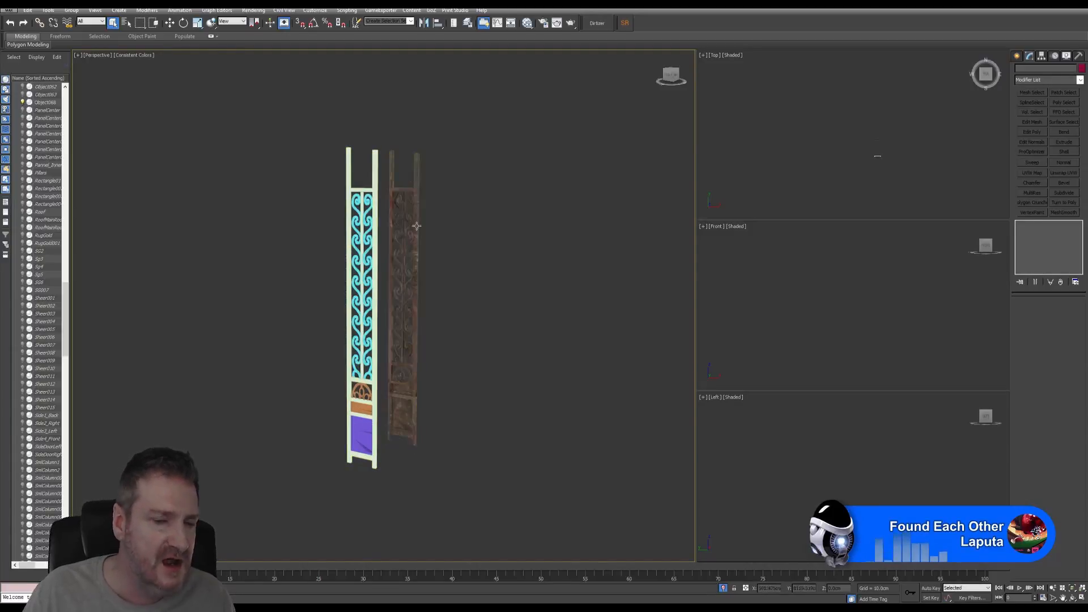
{"action": "left_click", "coordinate": [417, 289]}
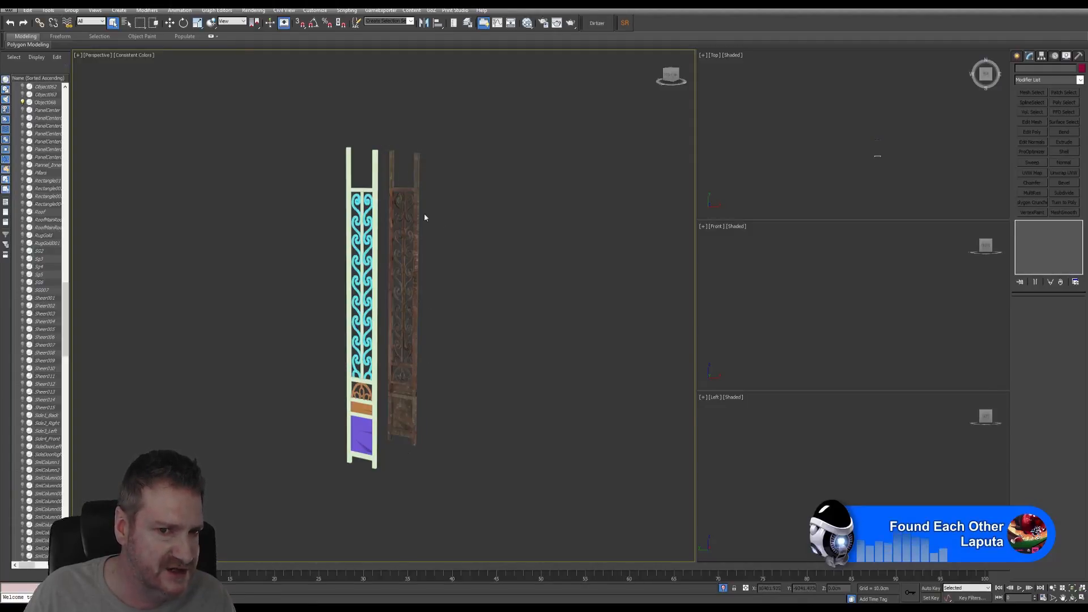
{"action": "left_click", "coordinate": [413, 402]}
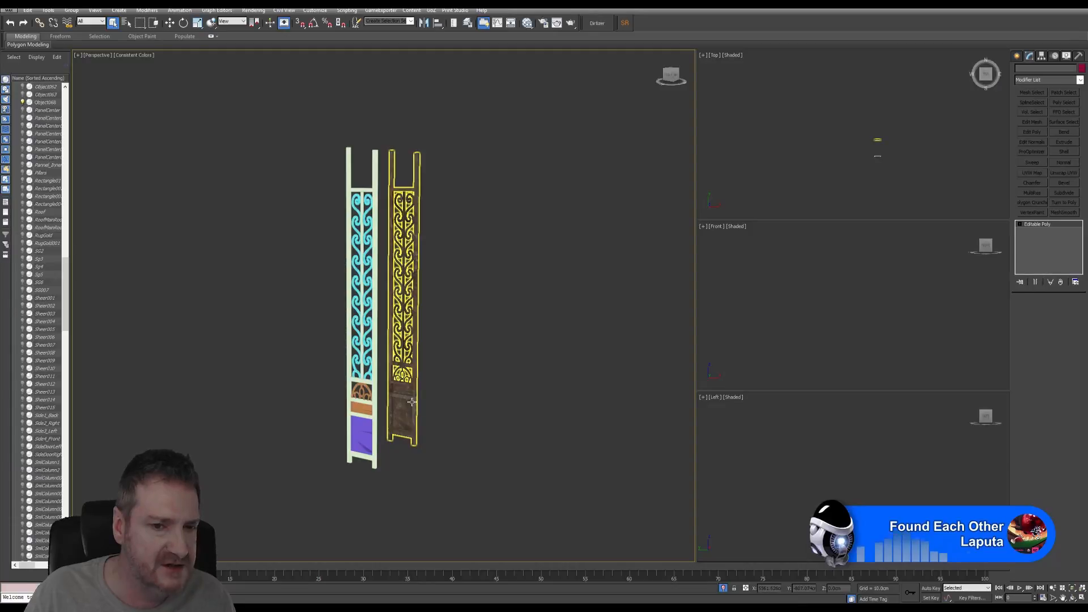
{"action": "right_click", "coordinate": [1039, 224]}
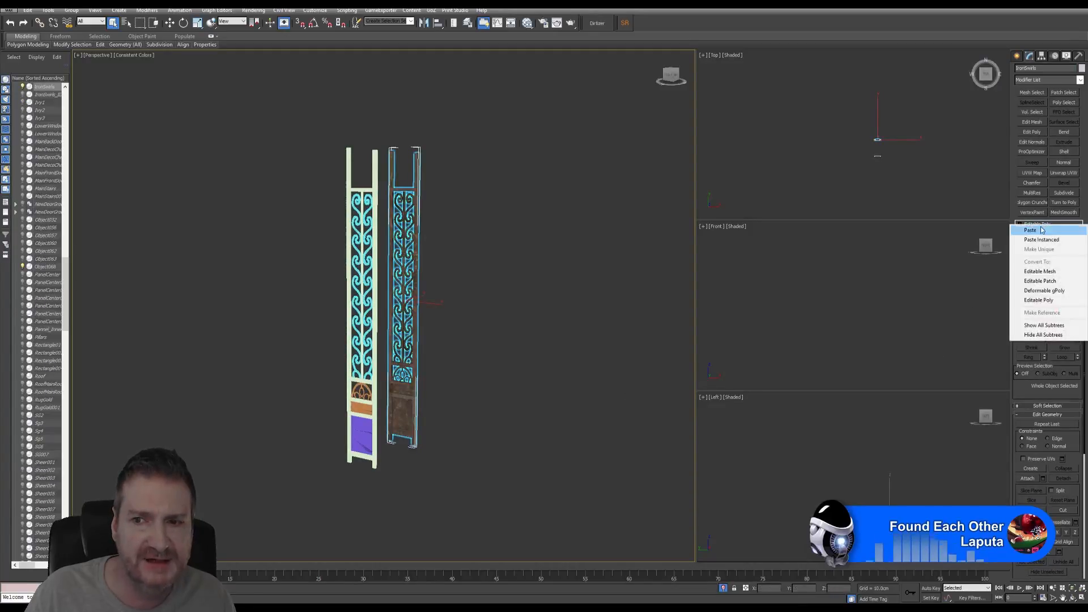
{"action": "left_click", "coordinate": [1029, 230]}
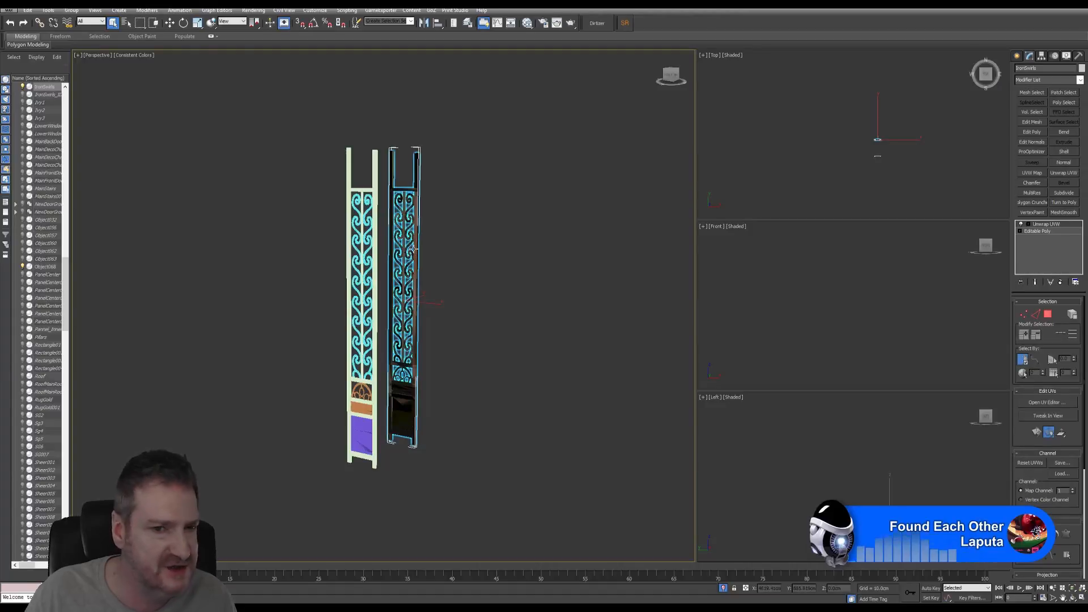
{"action": "scroll", "coordinate": [414, 249], "scroll_direction": "up", "scroll_amount": 1}
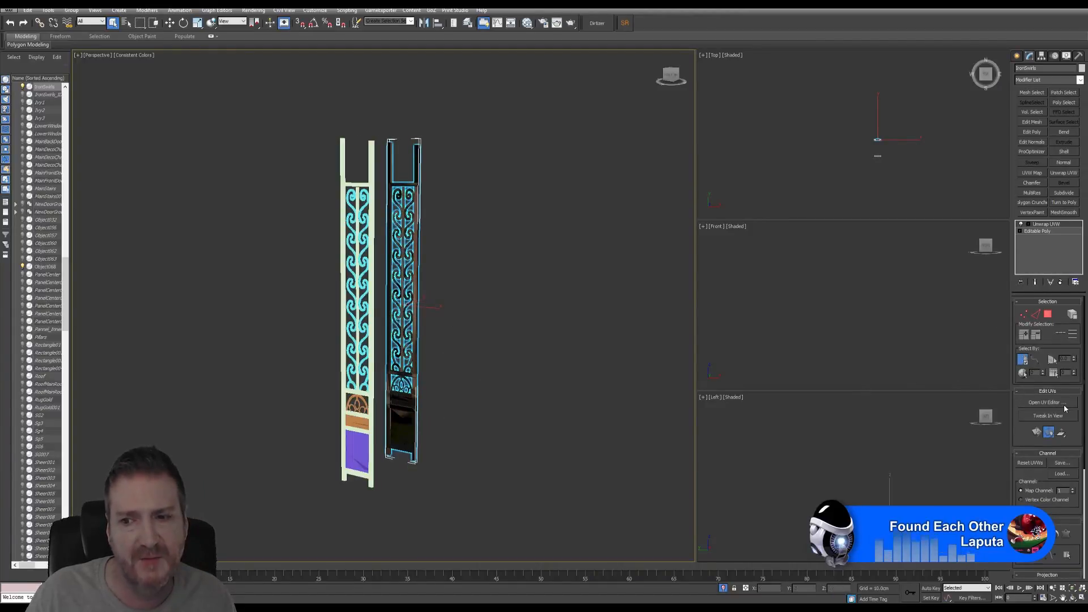
{"action": "left_click", "coordinate": [1046, 402]}
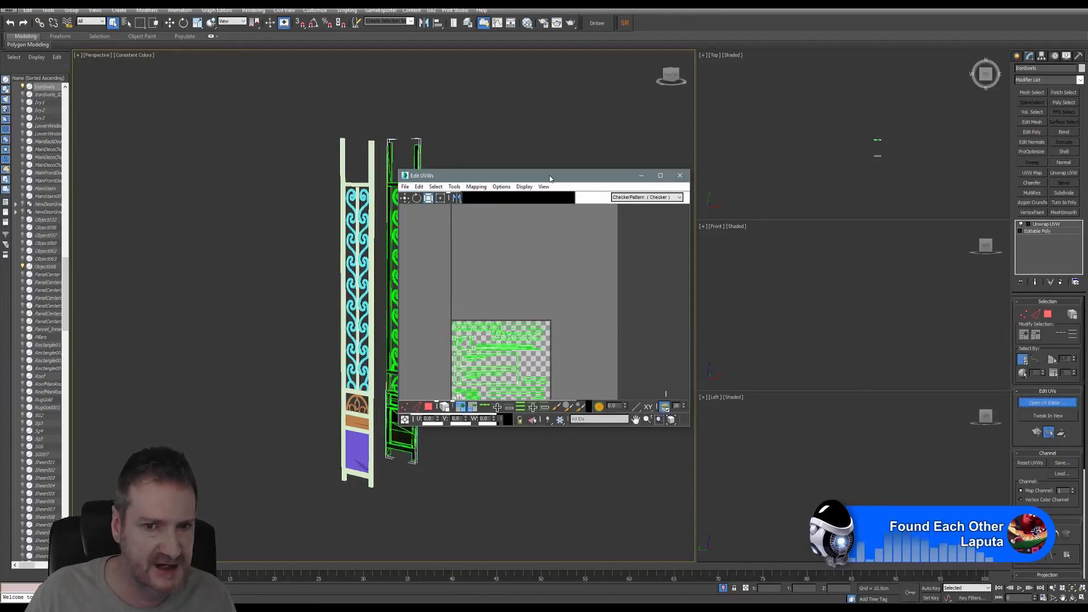
{"action": "left_click_drag", "start_coordinate": [550, 178], "coordinate": [683, 70]}
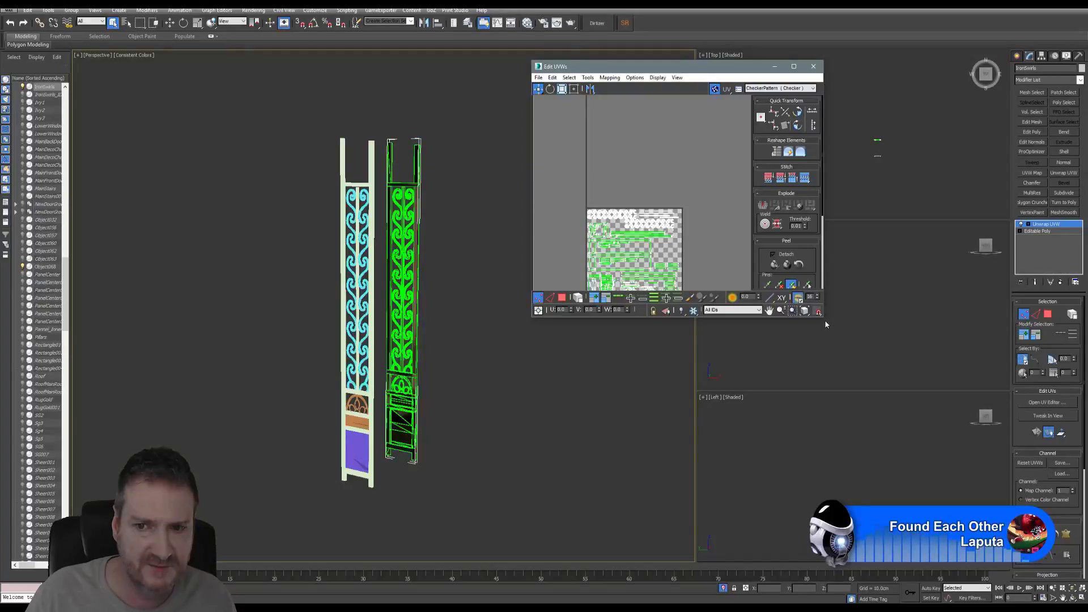
{"action": "left_click_drag", "start_coordinate": [823, 320], "coordinate": [936, 466]}
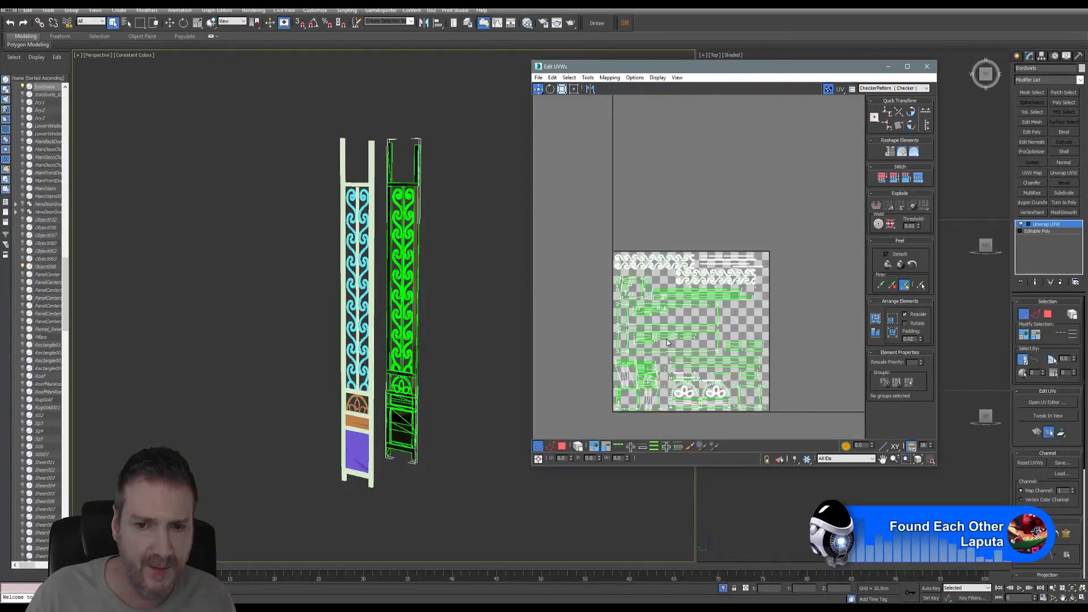
{"action": "middle_click_drag", "start_coordinate": [666, 339], "coordinate": [665, 292]}
{"action": "scroll", "coordinate": [665, 291], "scroll_direction": "up", "scroll_amount": 3}
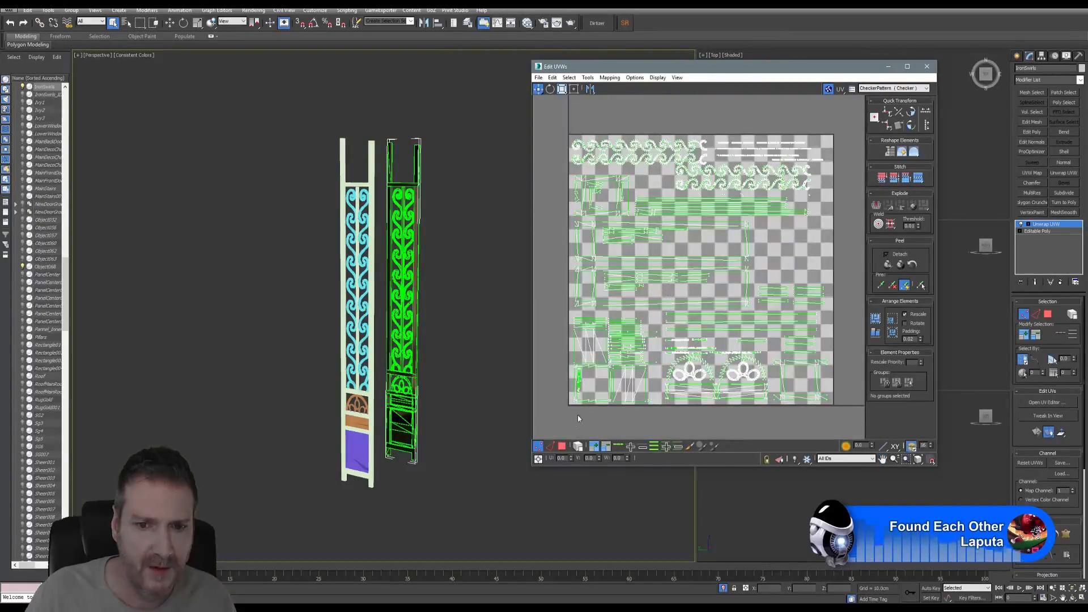
{"action": "left_click", "coordinate": [564, 448]}
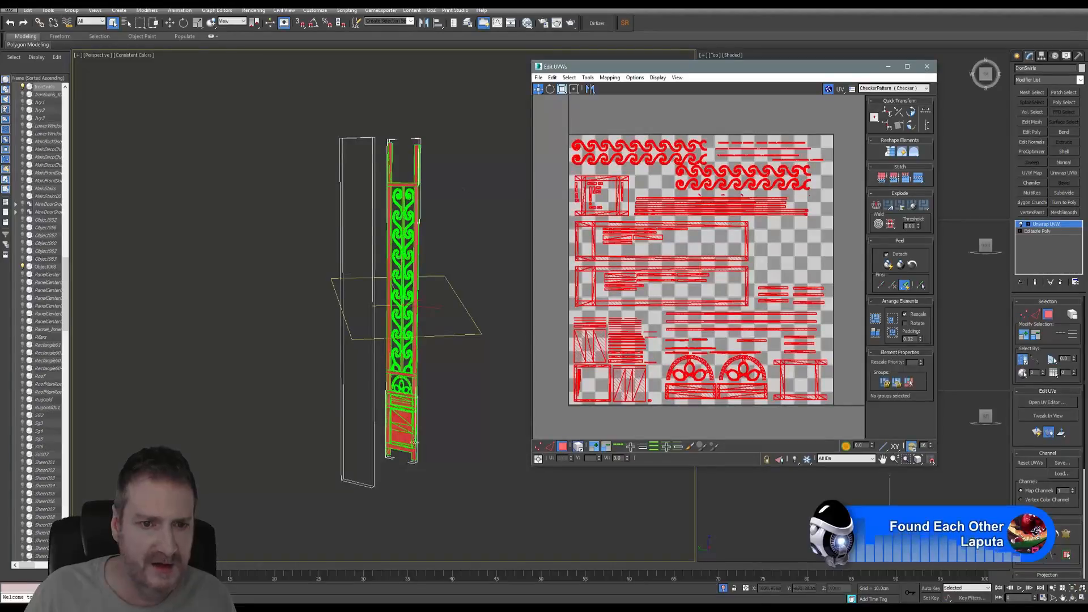
{"action": "left_click", "coordinate": [928, 67]}
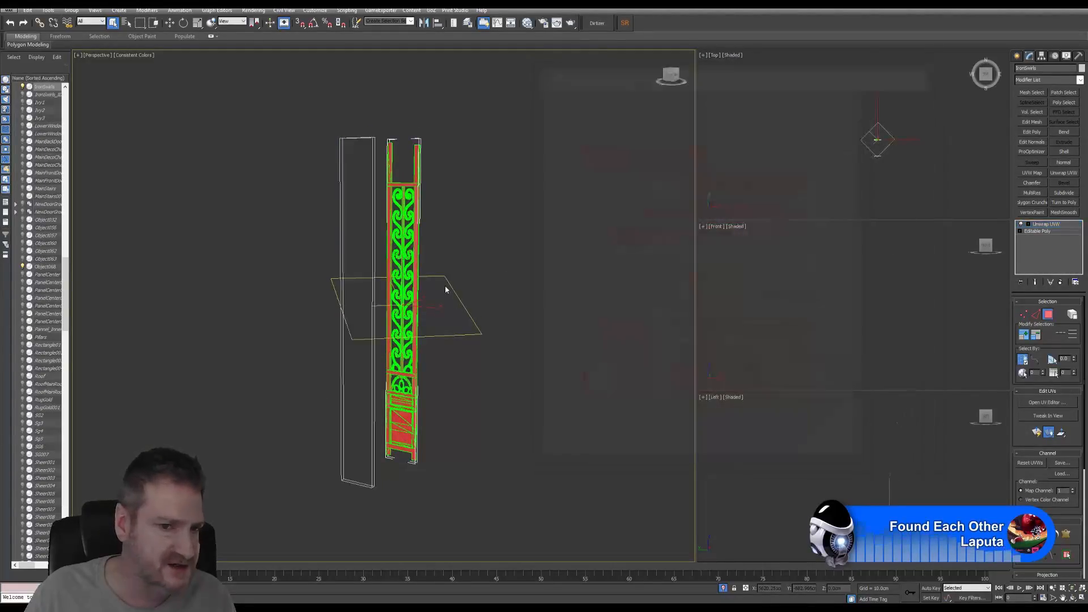
{"action": "left_click", "coordinate": [1049, 316]}
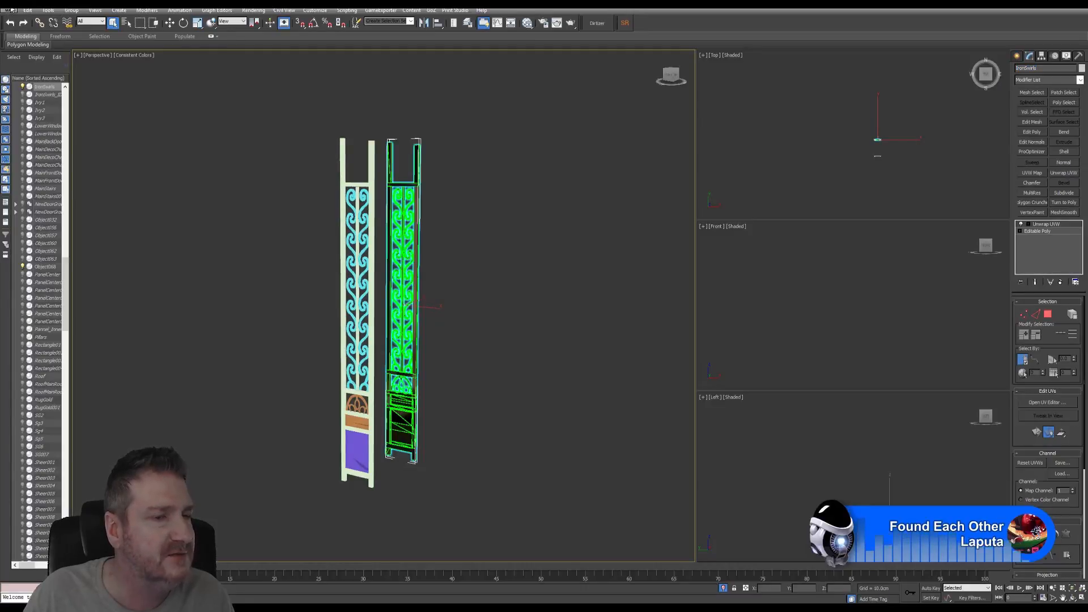
- Export Selected over IronSwirls.FBX, confirm replacement, and accept the Painter - UE4 FBX settings
{"action": "left_click", "coordinate": [11, 9]}
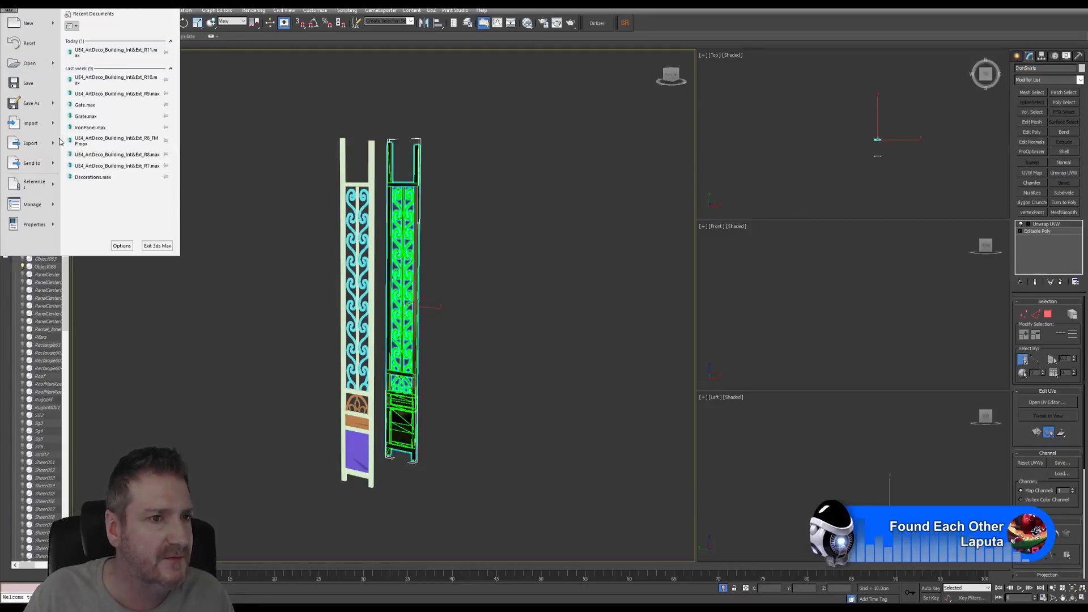
{"action": "mouse_move", "coordinate": [34, 143]}
{"action": "left_click", "coordinate": [108, 70]}
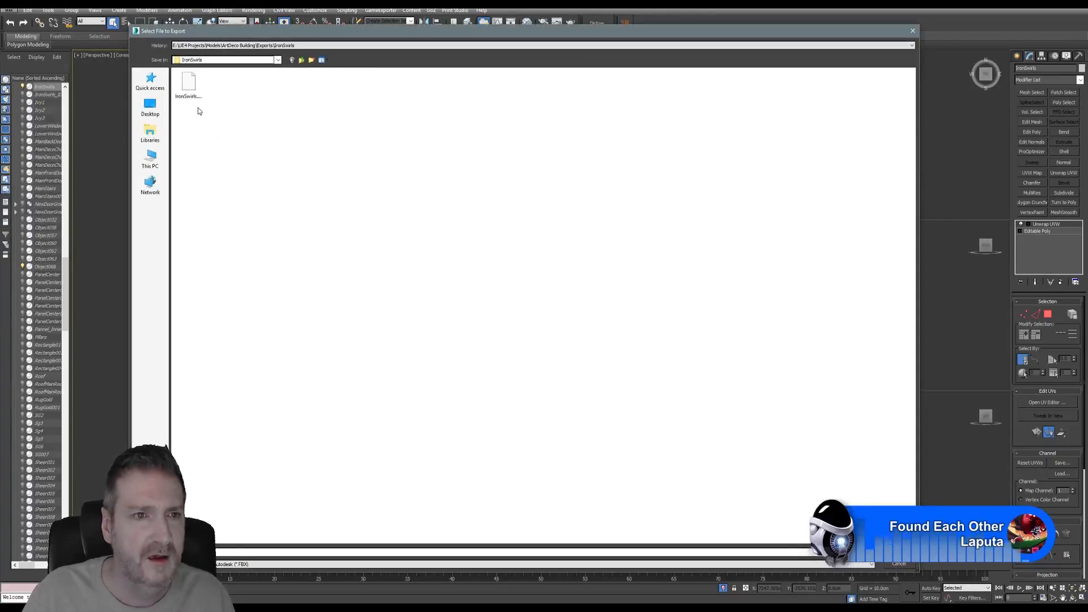
{"action": "left_click", "coordinate": [190, 100]}
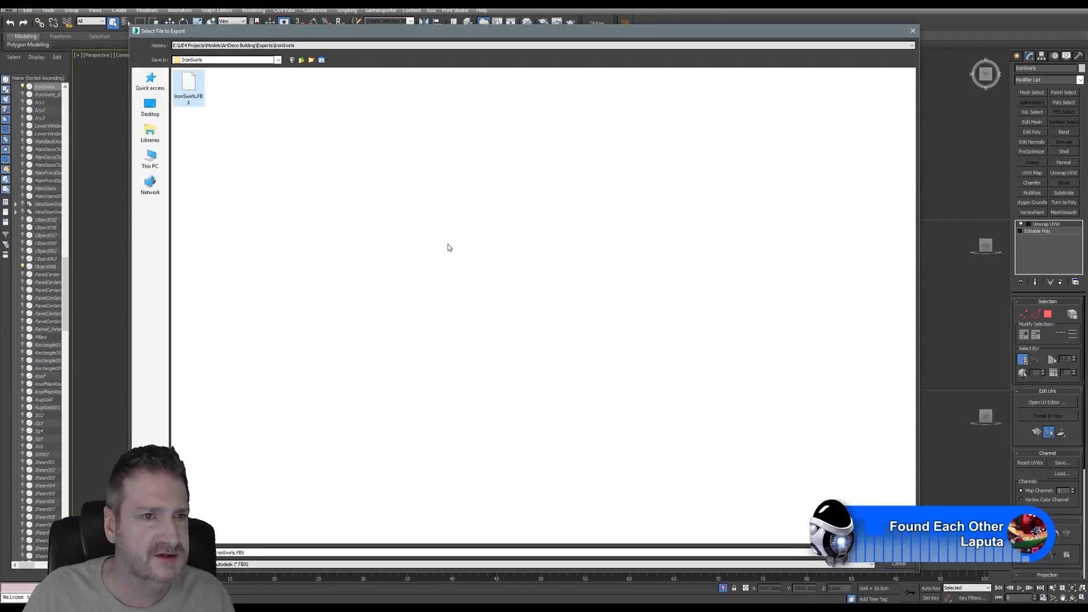
{"action": "key", "text": "Return"}
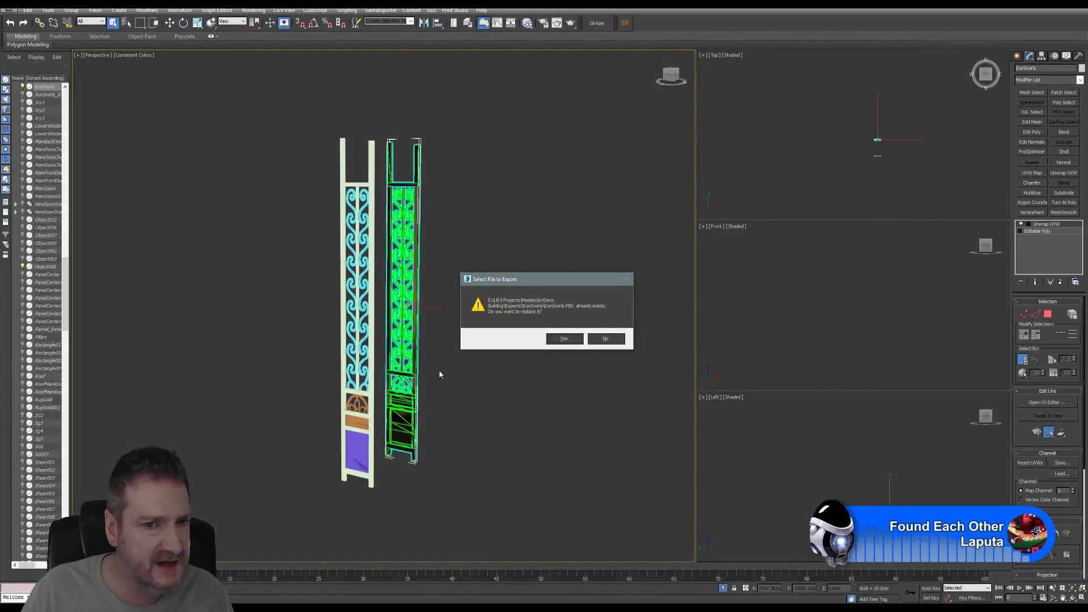
{"action": "left_click", "coordinate": [565, 339]}
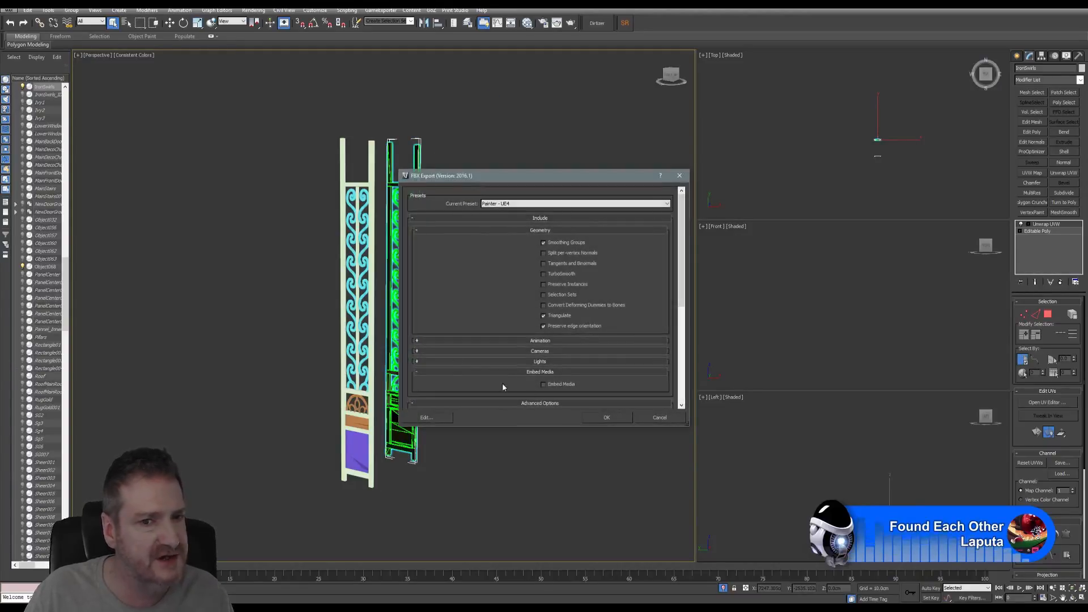
{"action": "left_click", "coordinate": [607, 418]}
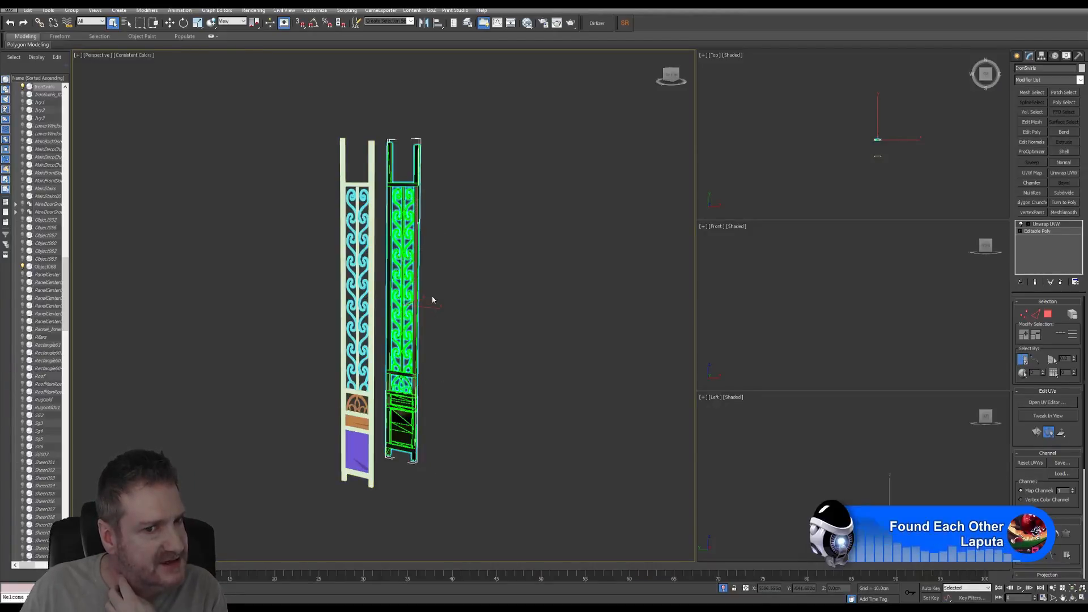
- Select the left gate leaf, Object068, and open Render To Texture
{"action": "left_click", "coordinate": [354, 184]}
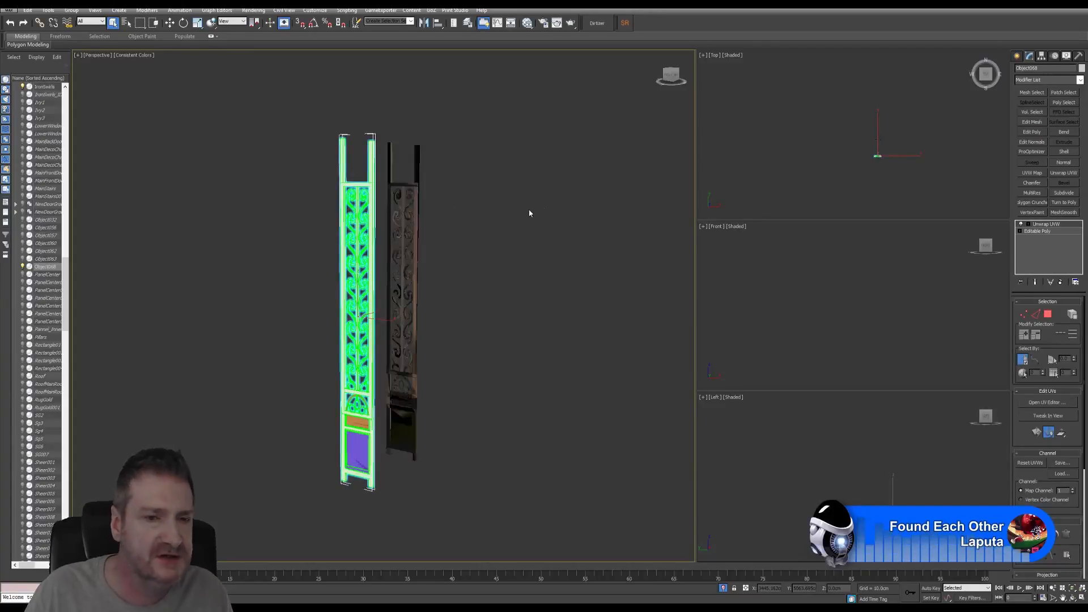
{"action": "left_click", "coordinate": [315, 11]}
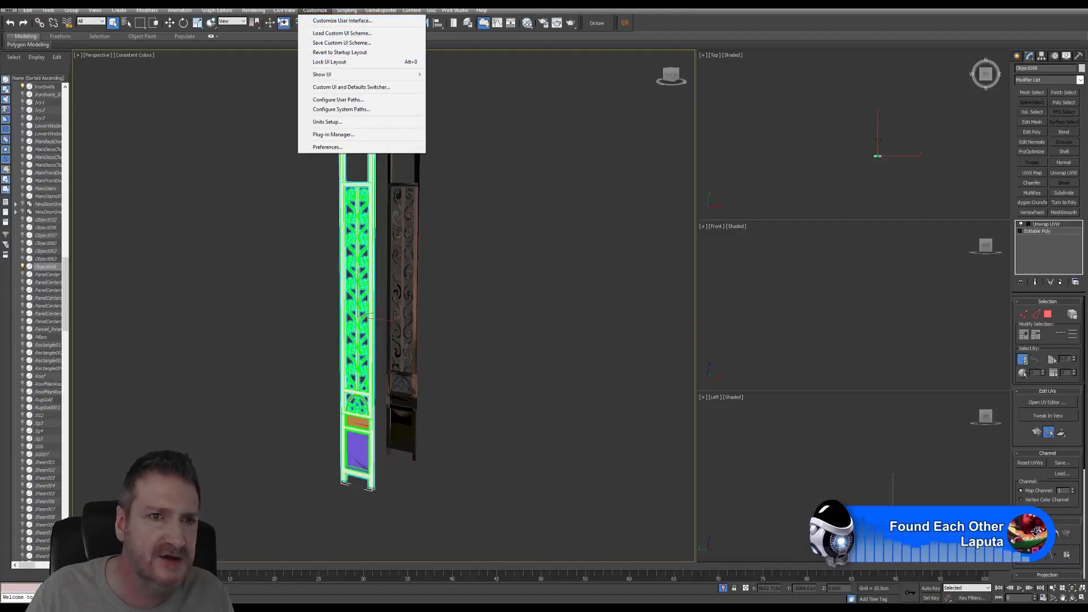
{"action": "mouse_move", "coordinate": [259, 14]}
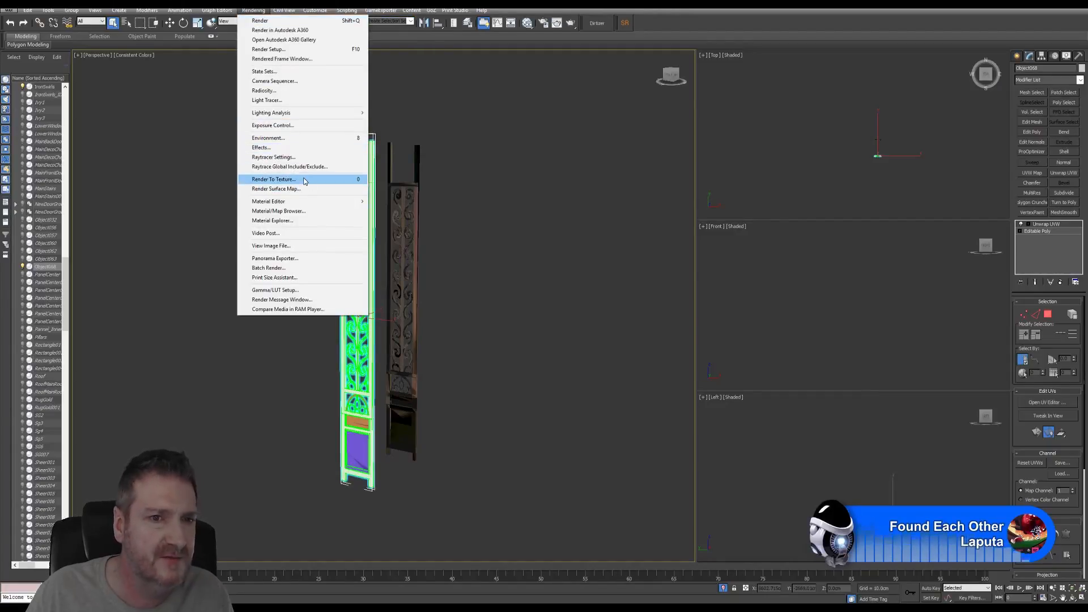
{"action": "left_click", "coordinate": [274, 179]}
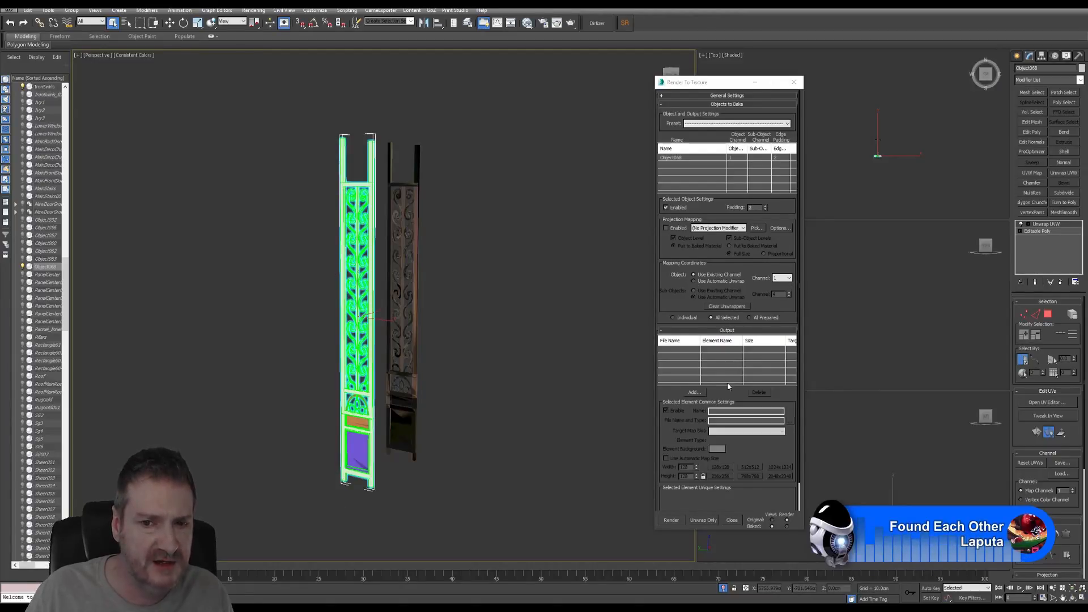
- Add a DiffuseMap output element with a 2048x2048 map size
{"action": "left_click", "coordinate": [694, 392]}
{"action": "left_click", "coordinate": [526, 278]}
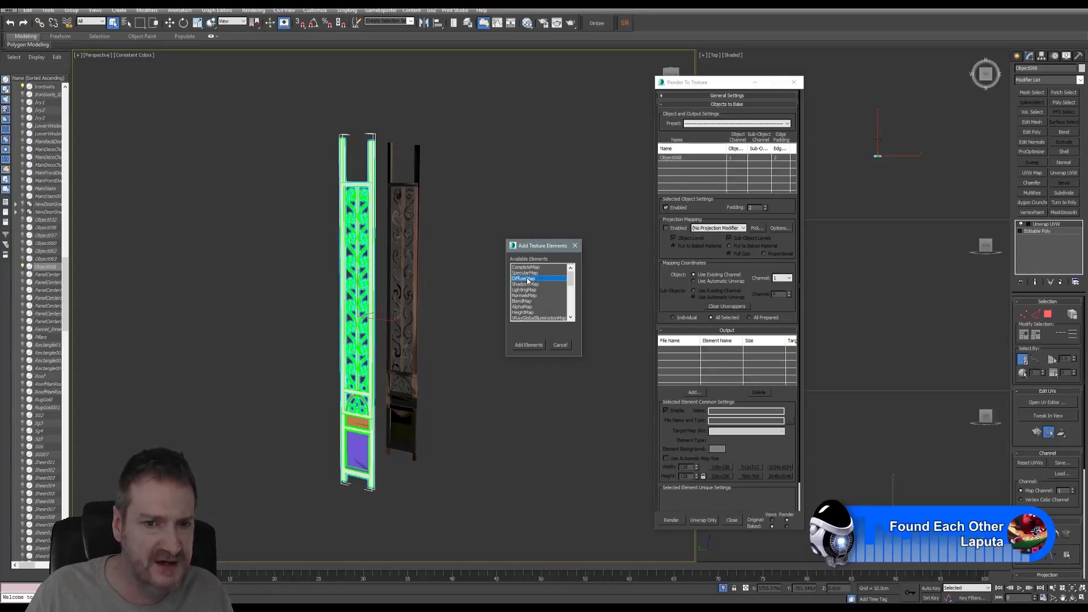
{"action": "left_click", "coordinate": [533, 344]}
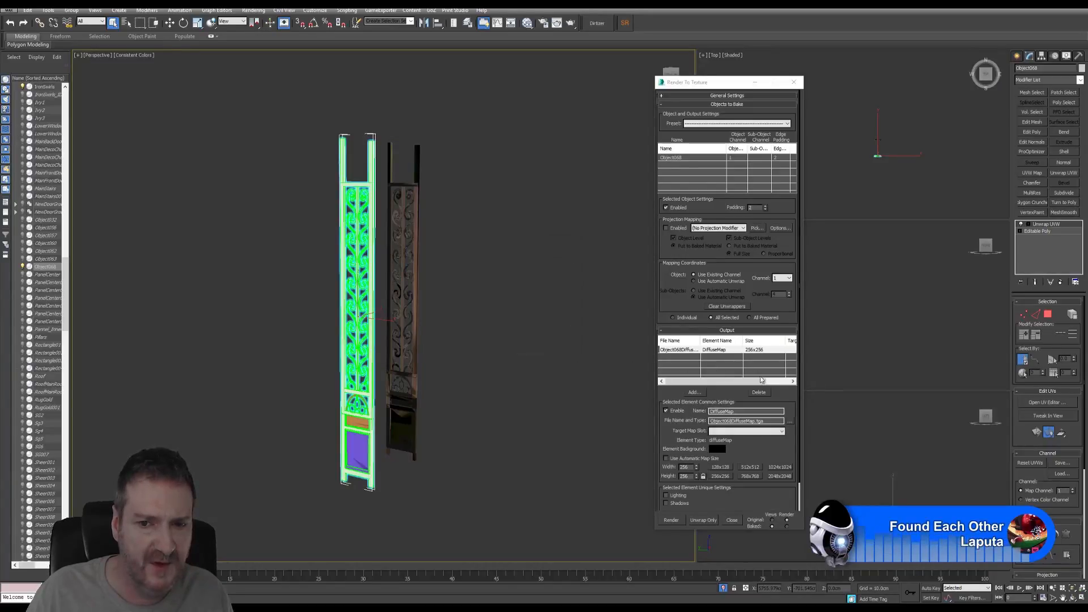
{"action": "left_click", "coordinate": [779, 476]}
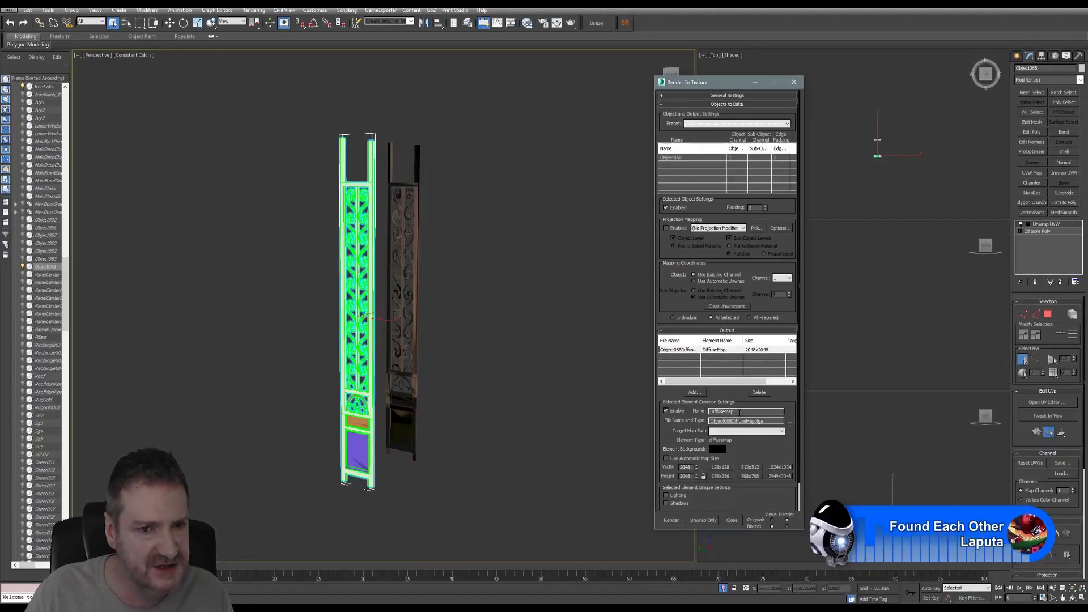
- Browse the DiffuseMap output location via History to the Exports folder
{"action": "left_click", "coordinate": [791, 422]}
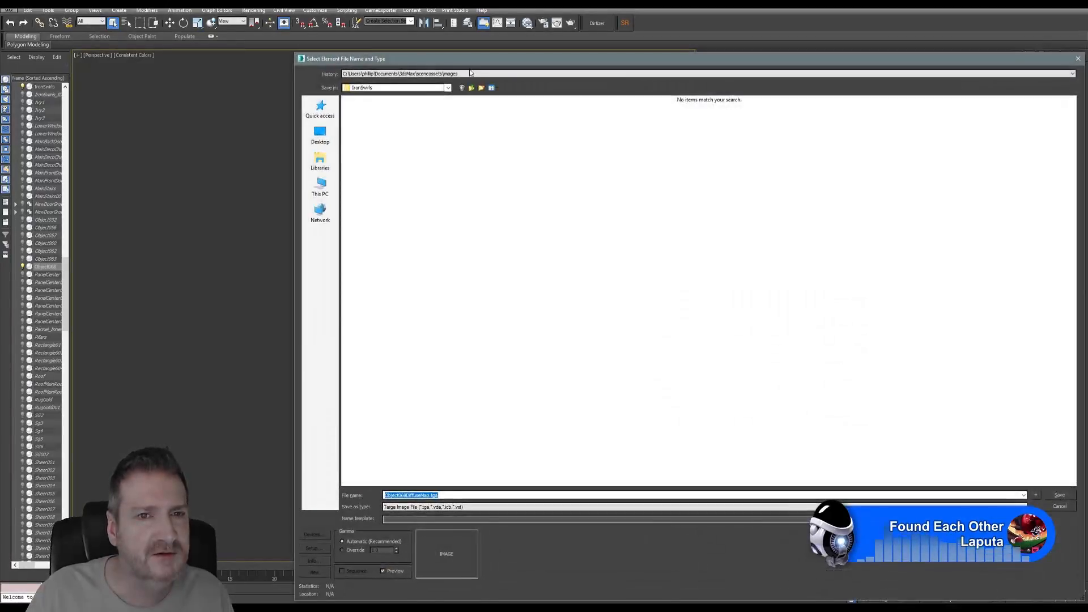
{"action": "left_click", "coordinate": [385, 54]}
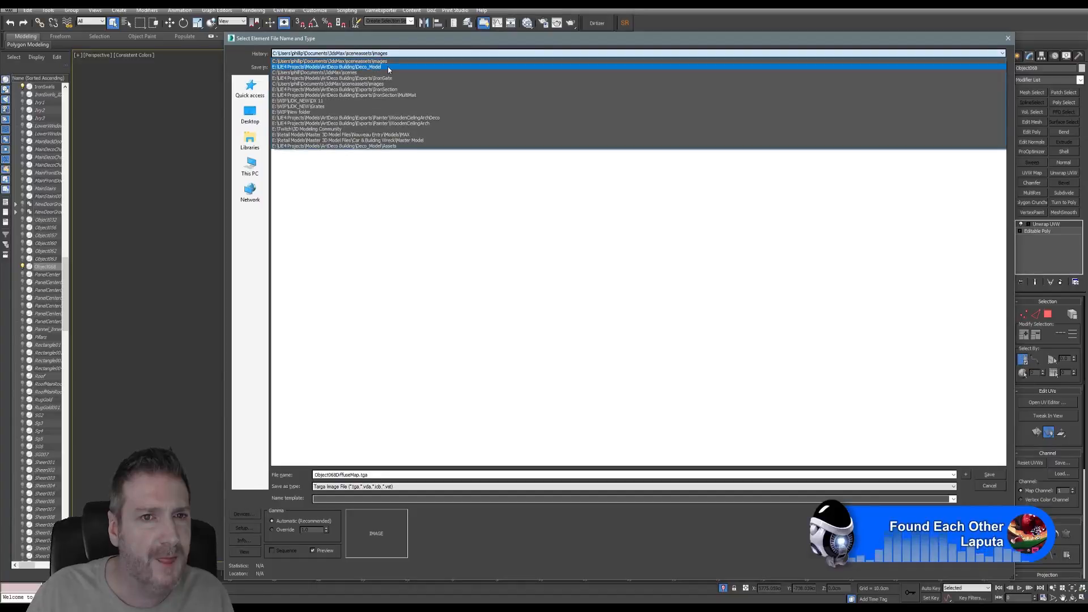
{"action": "left_click", "coordinate": [388, 66]}
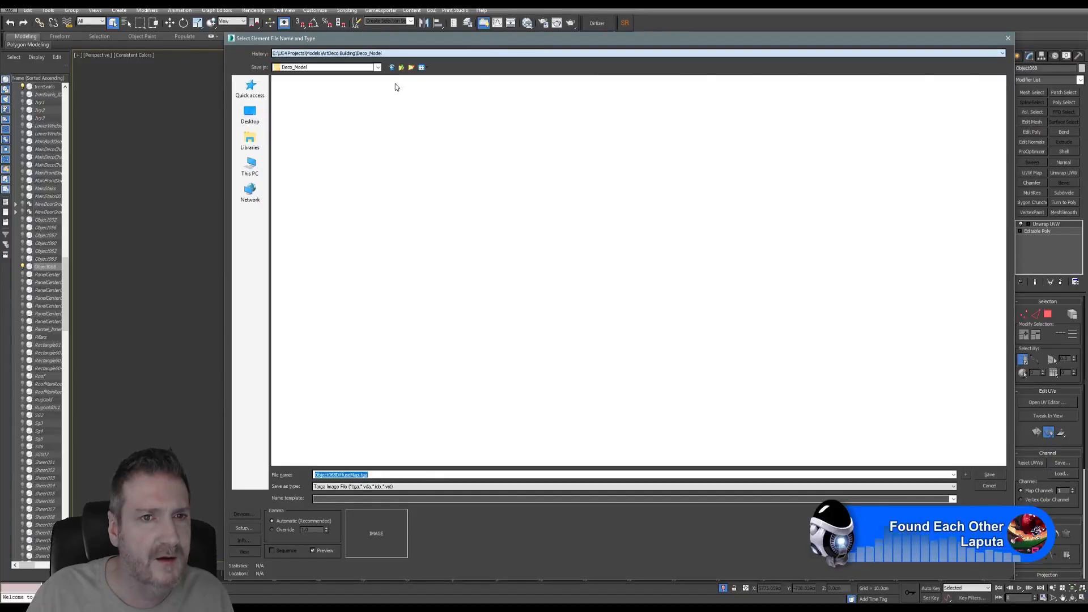
{"action": "left_click", "coordinate": [403, 69]}
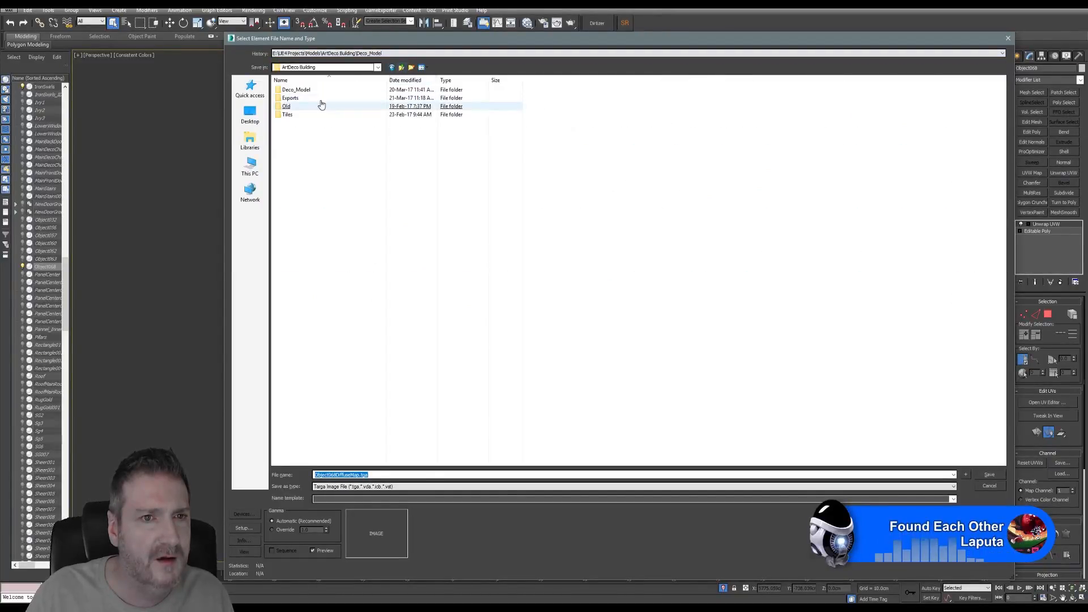
{"action": "left_click", "coordinate": [299, 100]}
{"action": "double_click", "coordinate": [299, 100]}
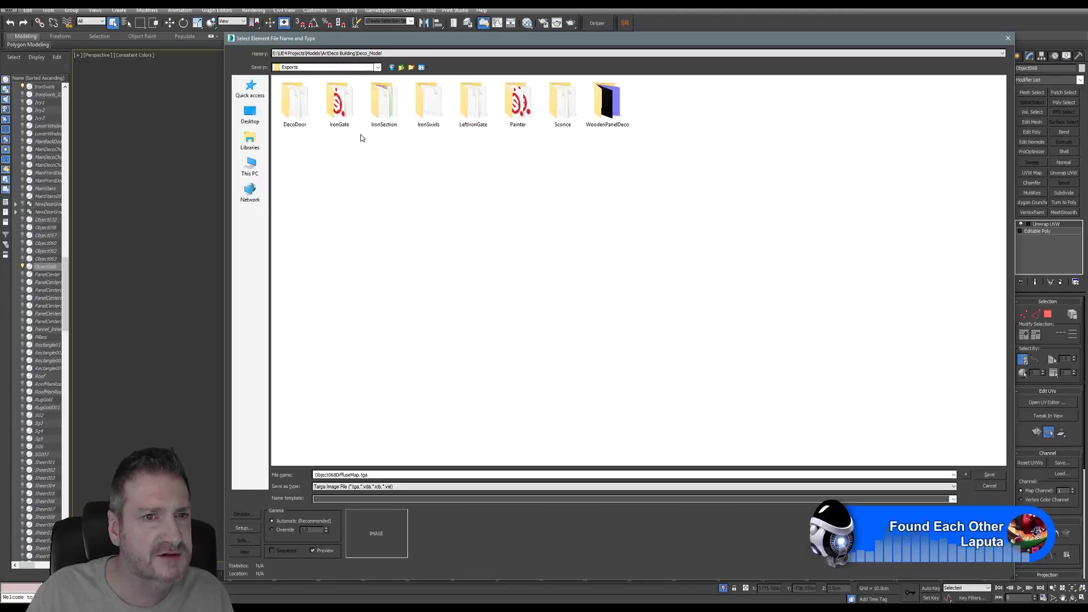